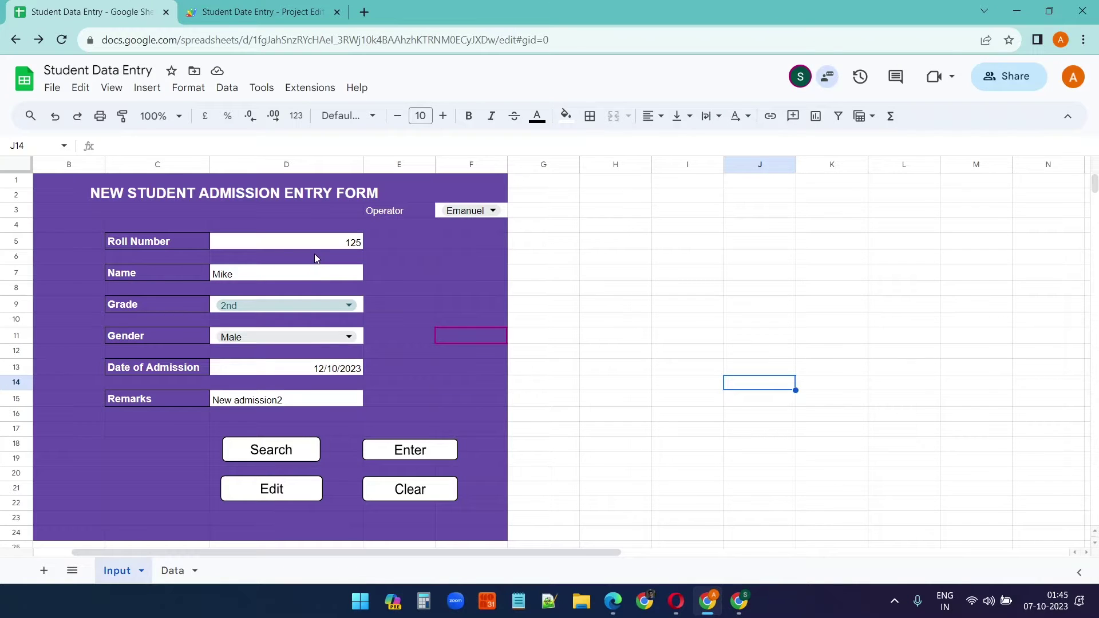
Load the first student's record into the admission form by entering its roll number and running Search.
{"action": "left_click", "coordinate": [174, 572]}
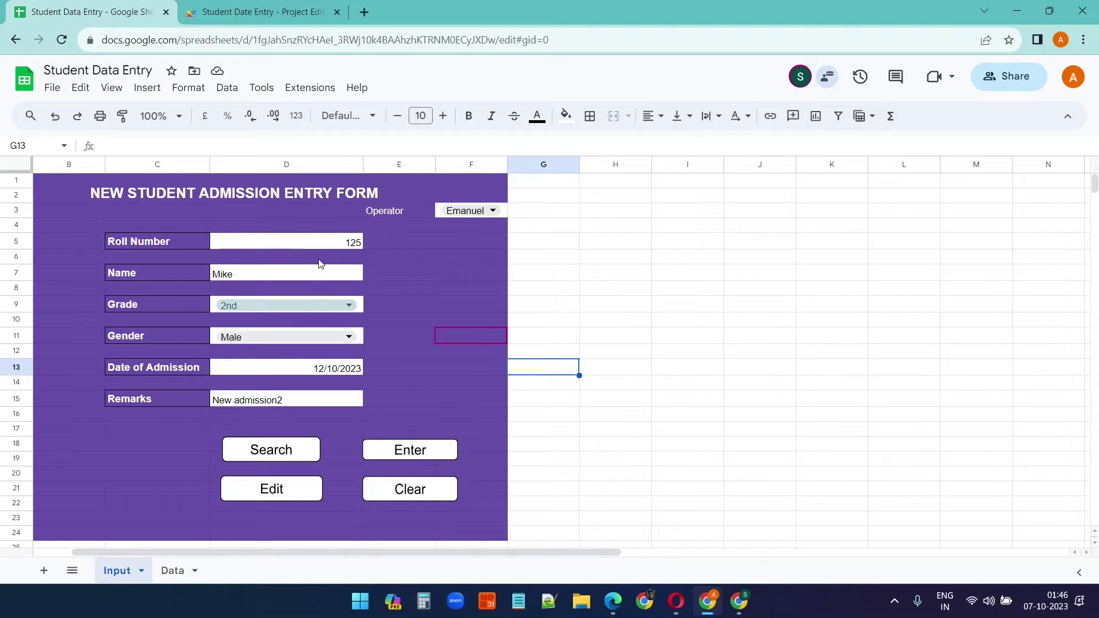
{"action": "left_click", "coordinate": [337, 245]}
{"action": "type", "text": "123"}
{"action": "key", "text": "Return"}
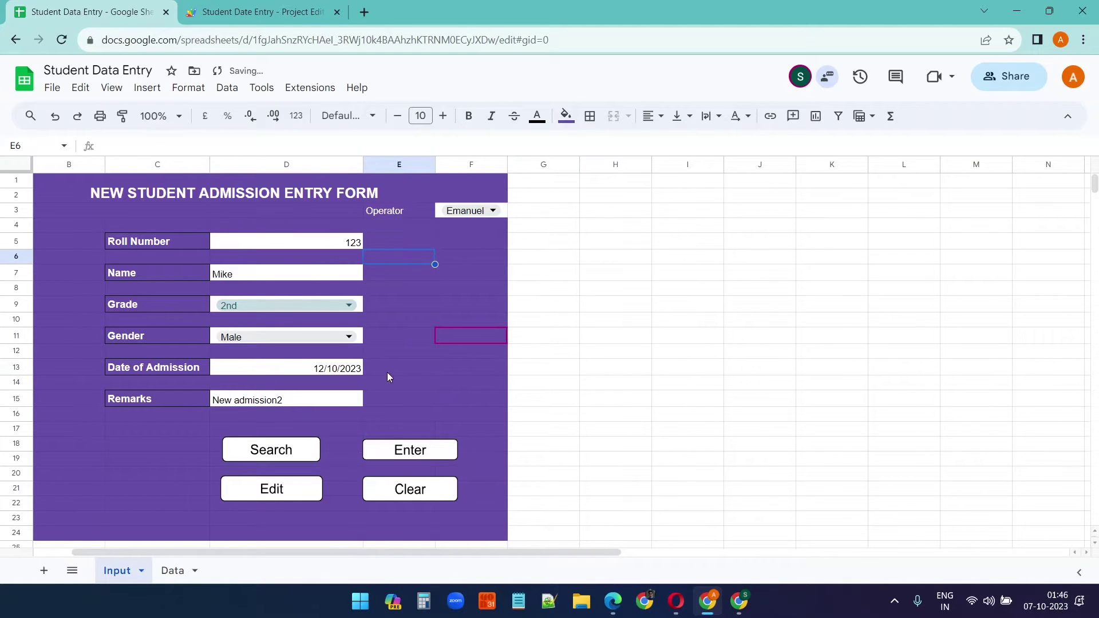
{"action": "left_click", "coordinate": [275, 452]}
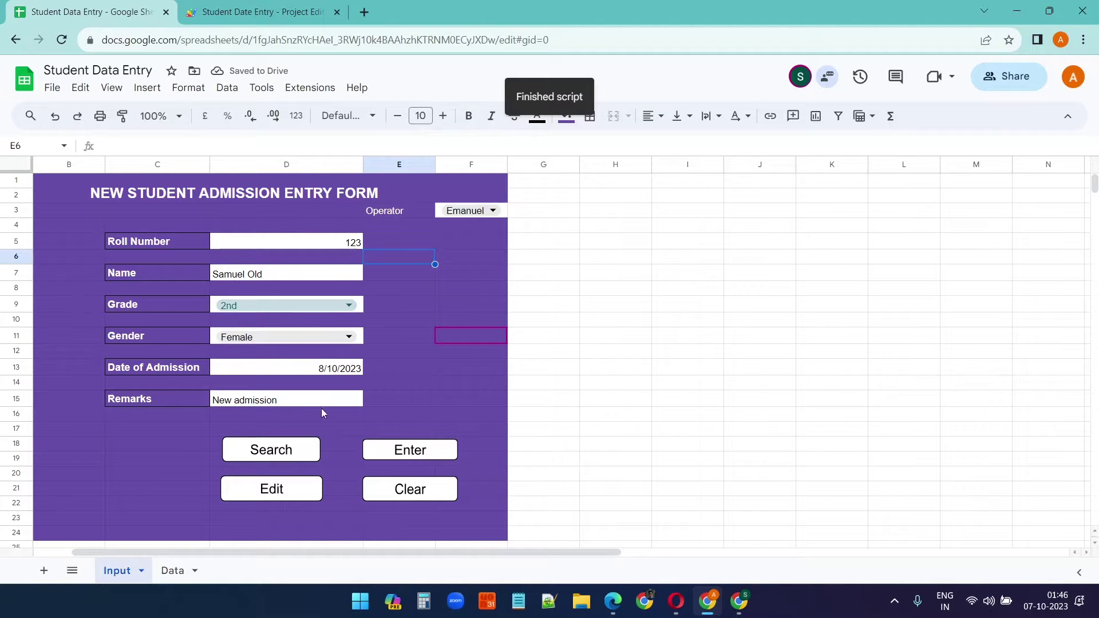
Append 2 to the student's name in the admission form and save the change to the existing record with Edit.
{"action": "key", "text": "Up"}
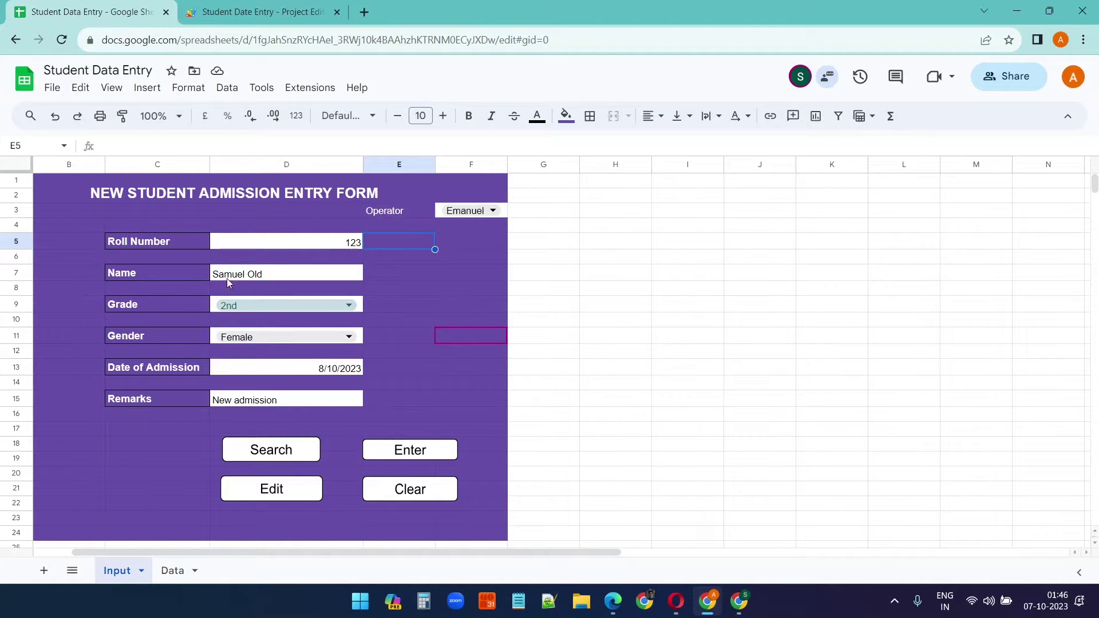
{"action": "double_click", "coordinate": [280, 278]}
{"action": "type", "text": "2"}
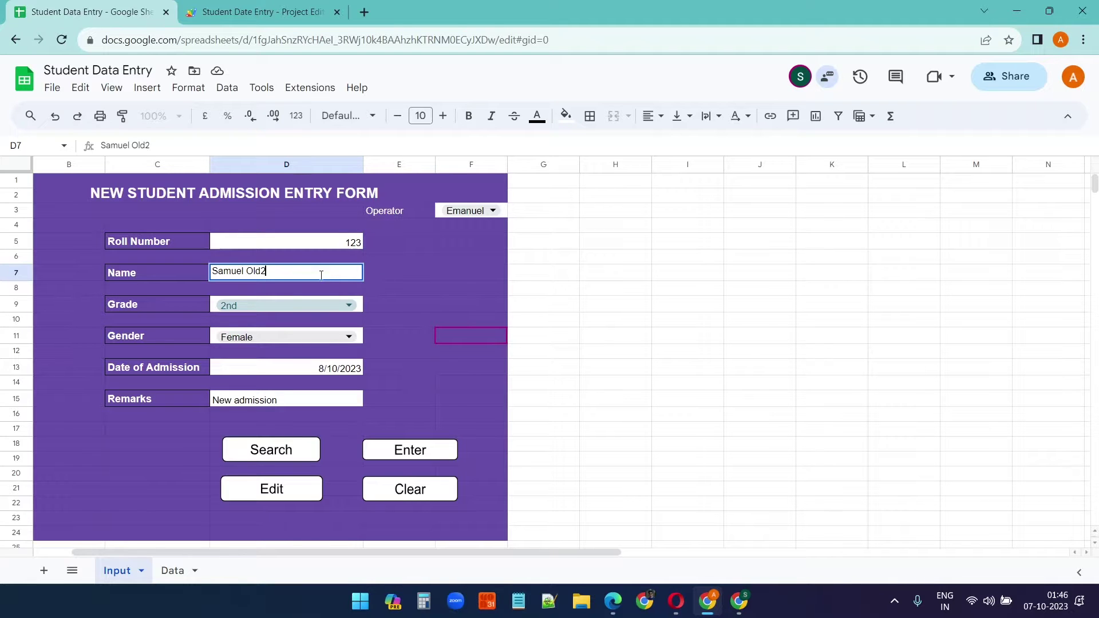
{"action": "left_click", "coordinate": [408, 288]}
{"action": "left_click", "coordinate": [270, 492]}
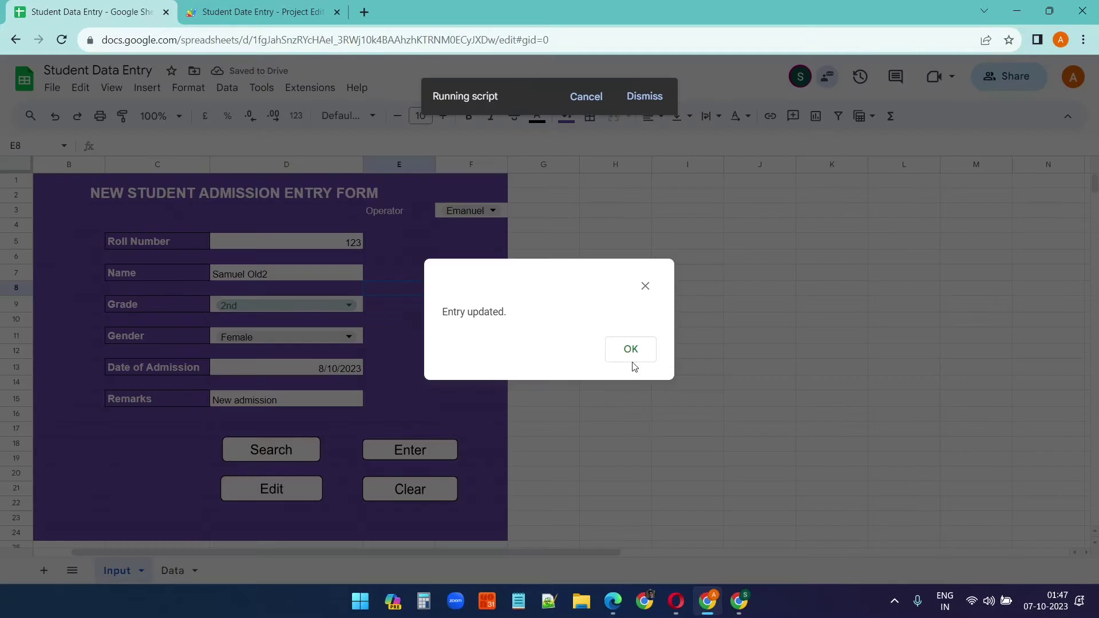
{"action": "left_click", "coordinate": [630, 350]}
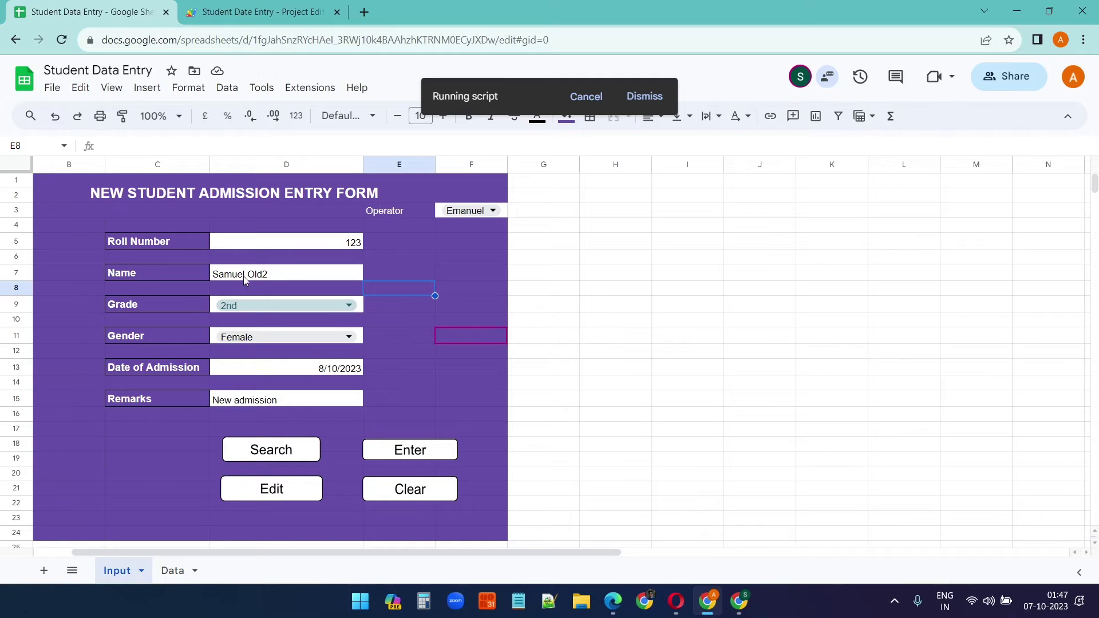
Check the edited student's name in the first record of the Data sheet.
{"action": "left_click", "coordinate": [173, 570]}
{"action": "left_click", "coordinate": [279, 378]}
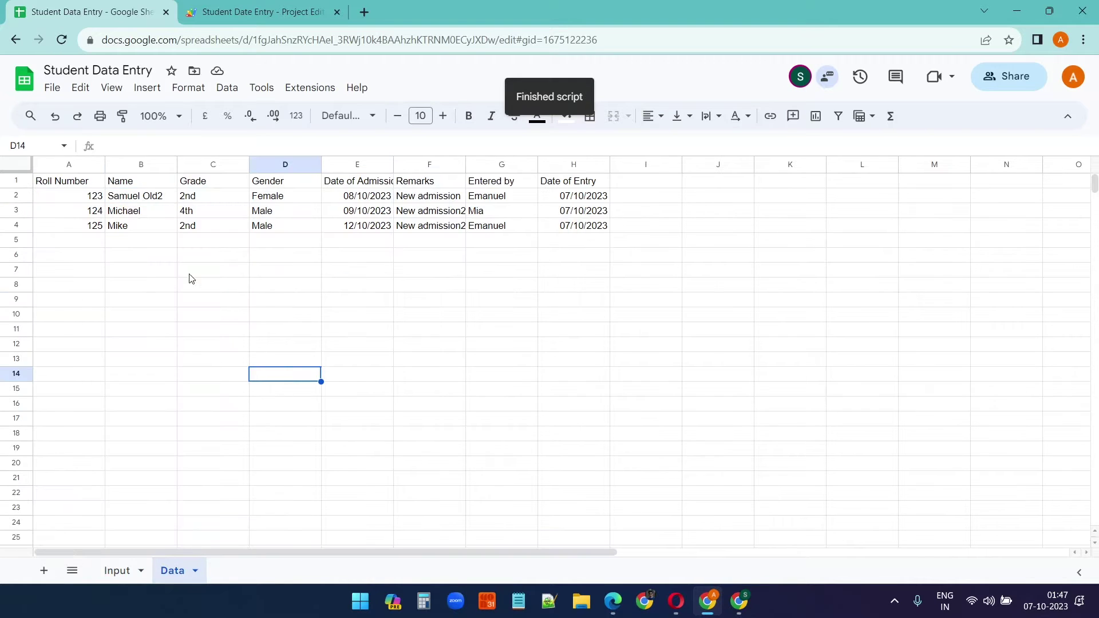
{"action": "left_click", "coordinate": [161, 203]}
Clear the admission form on the Input sheet, and set Operator to the first listed name in the second account's Chrome window.
{"action": "left_click", "coordinate": [117, 570]}
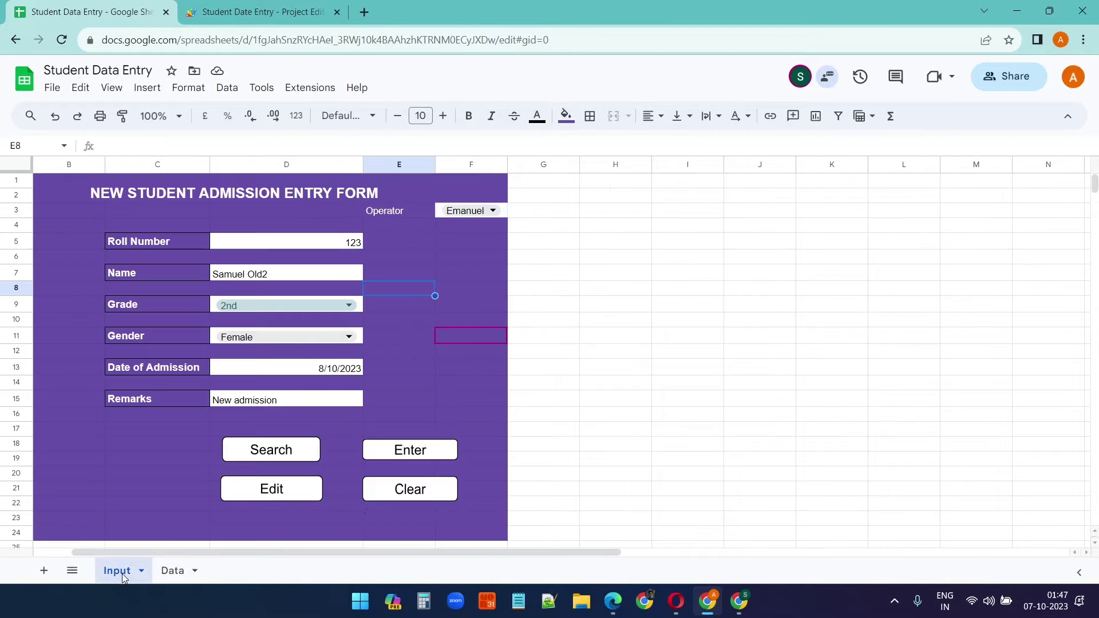
{"action": "left_click", "coordinate": [410, 489]}
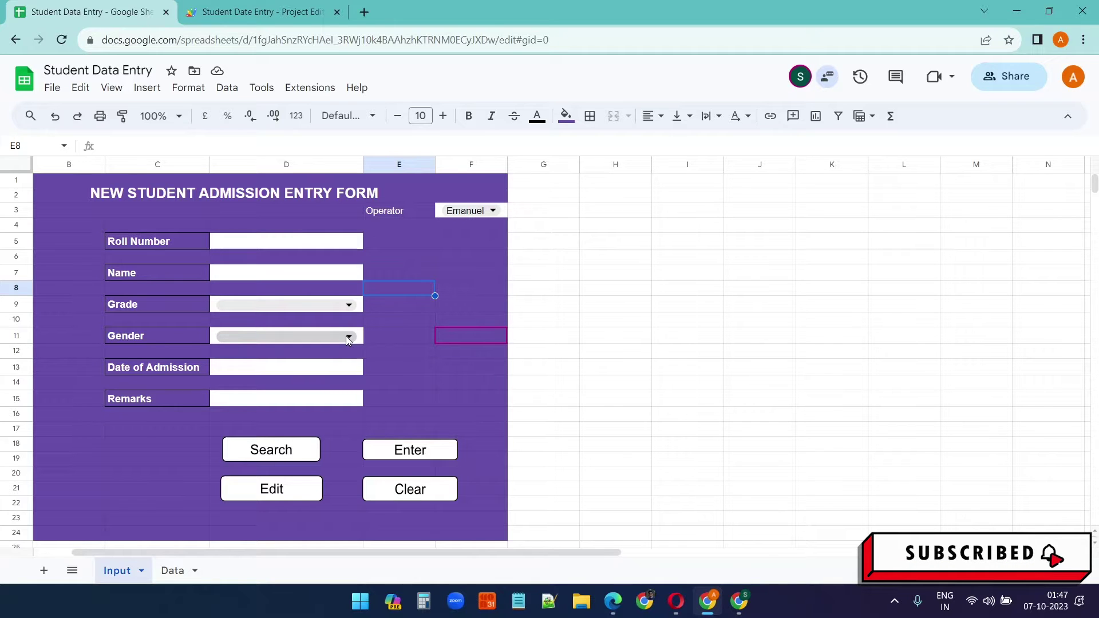
{"action": "left_click", "coordinate": [738, 601]}
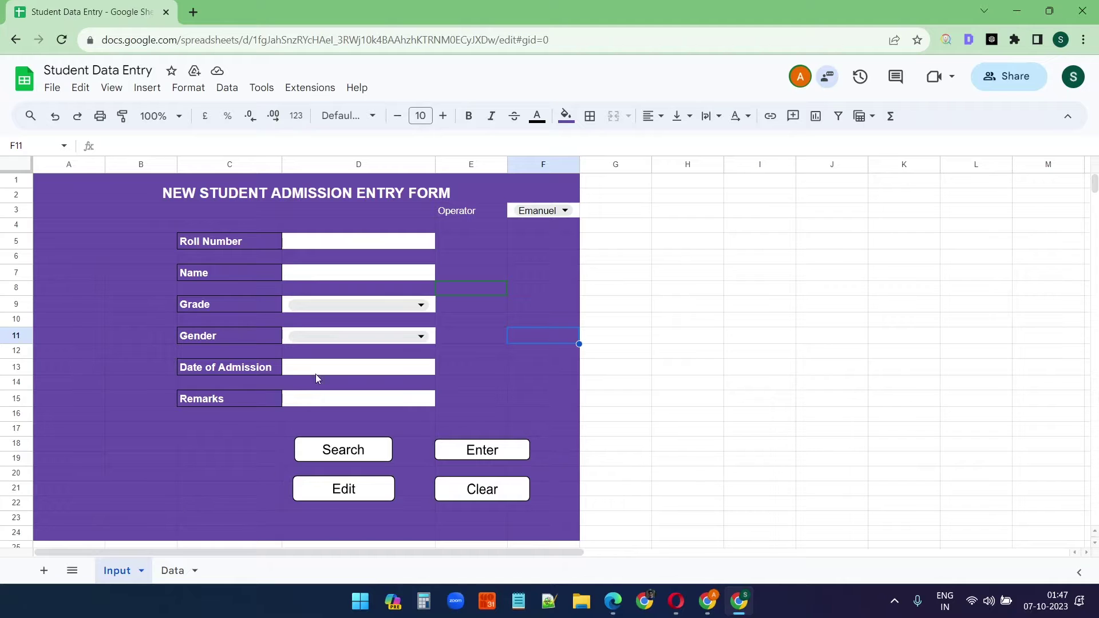
{"action": "left_click", "coordinate": [706, 240]}
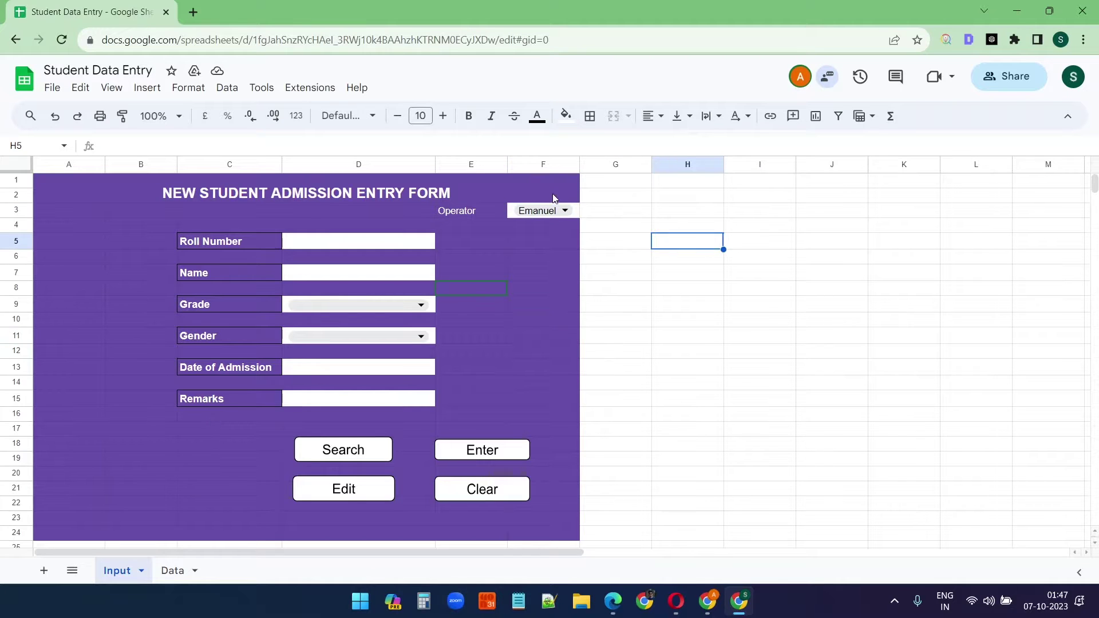
{"action": "left_click", "coordinate": [563, 212]}
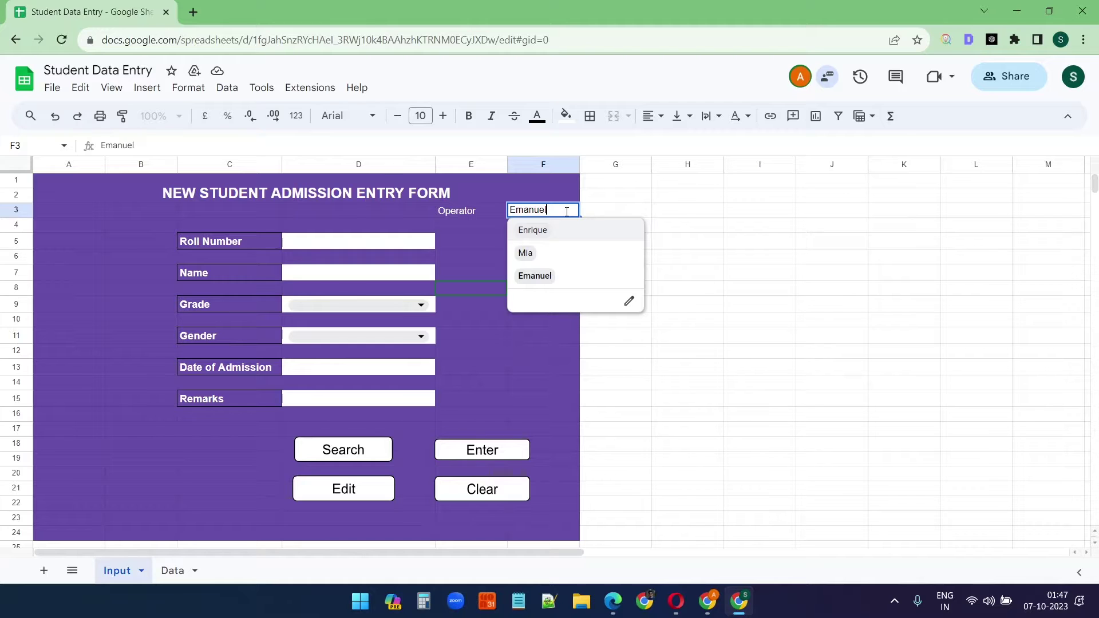
{"action": "left_click", "coordinate": [533, 231]}
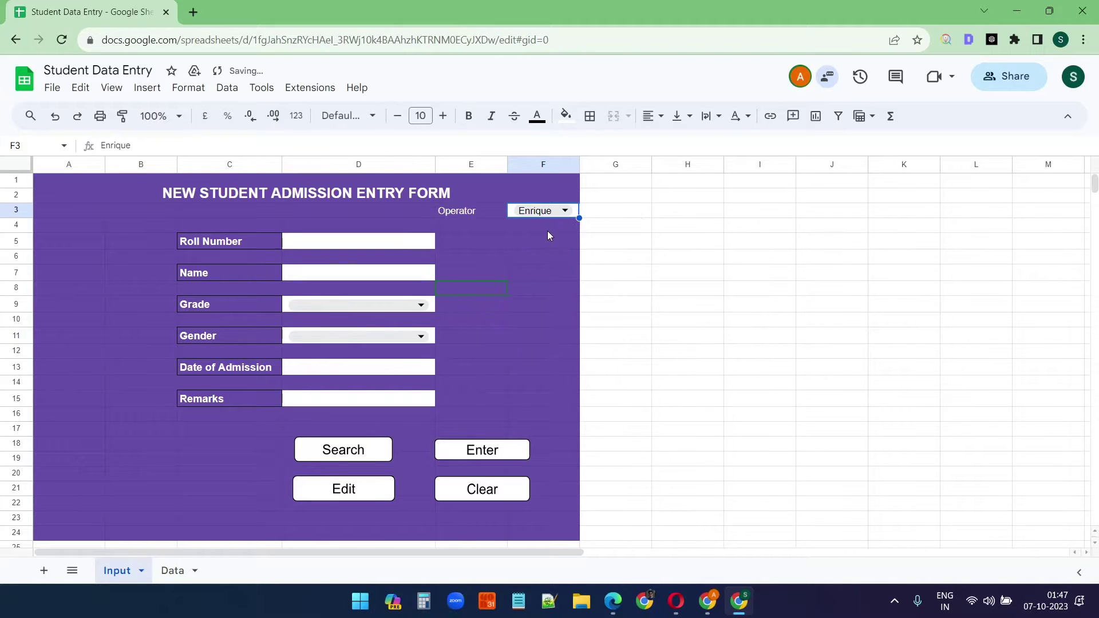
Inspect the Entered by column of the student records on the Data sheet.
{"action": "left_click", "coordinate": [172, 570]}
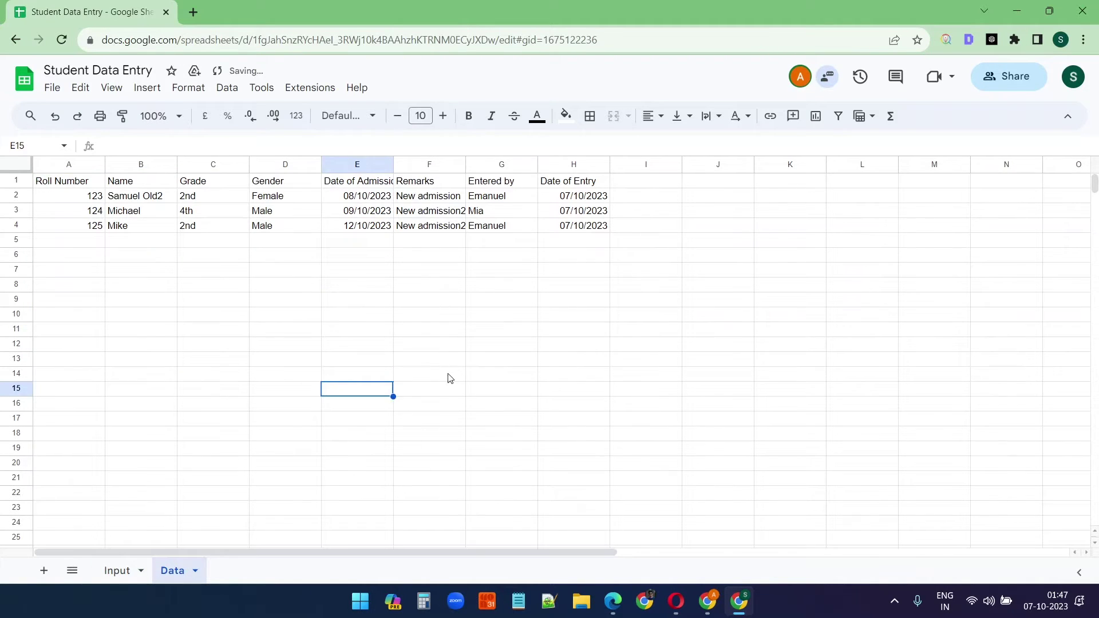
{"action": "left_click", "coordinate": [503, 164]}
{"action": "left_click", "coordinate": [497, 243]}
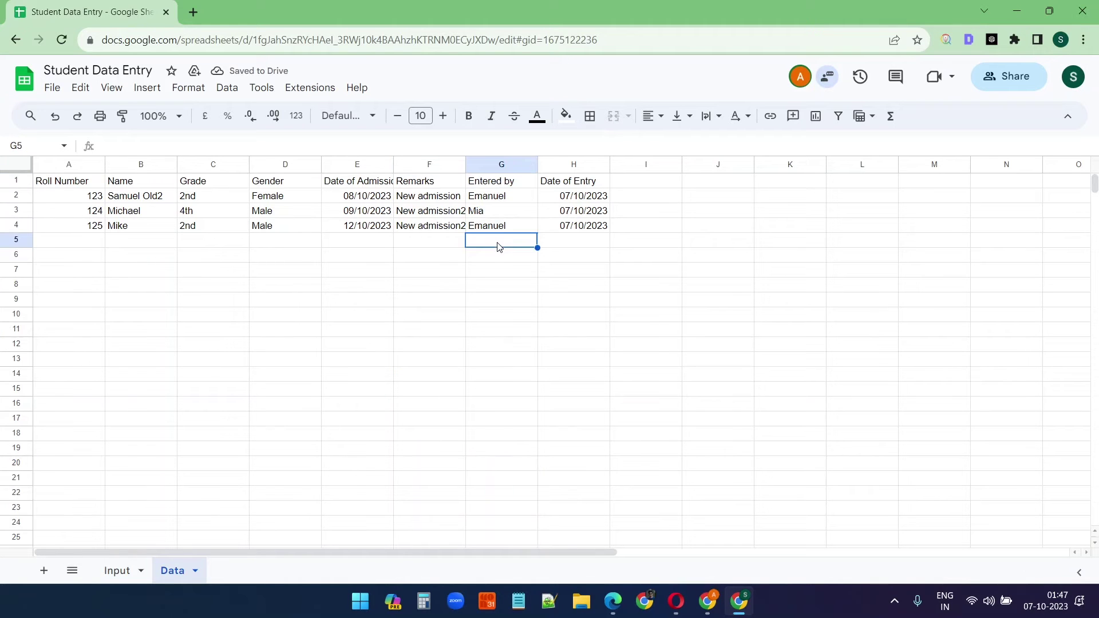
Examine the Operator choices, the Grade and Gender dropdown fields and the Date of Admission calendar on the Input sheet.
{"action": "left_click", "coordinate": [117, 571]}
{"action": "left_click", "coordinate": [538, 211]}
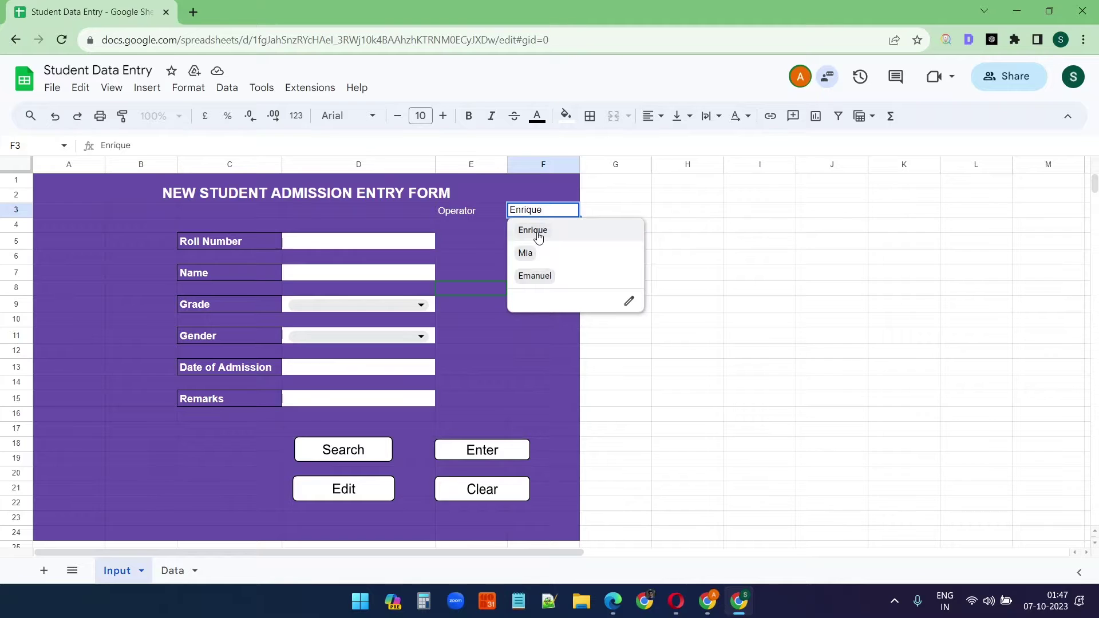
{"action": "left_click", "coordinate": [352, 311]}
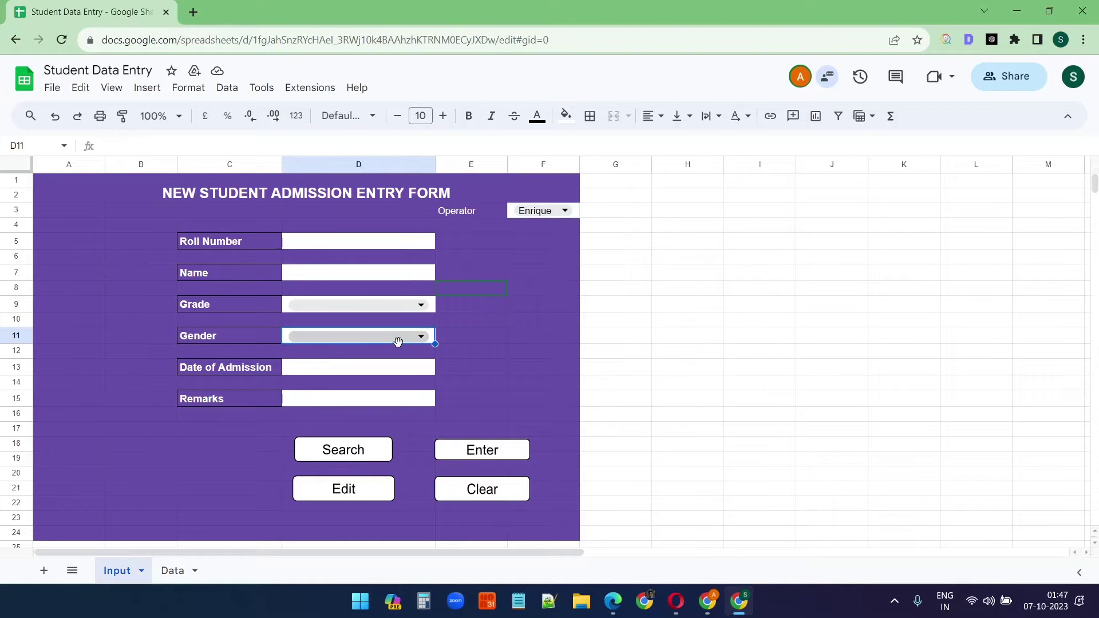
{"action": "left_click", "coordinate": [518, 351]}
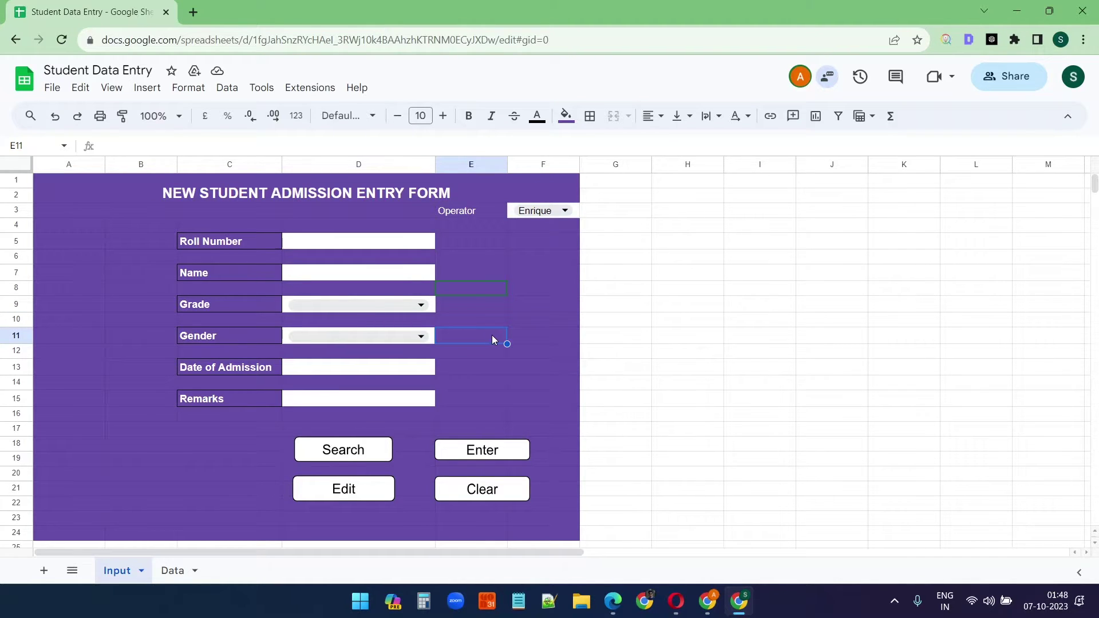
{"action": "double_click", "coordinate": [360, 367]}
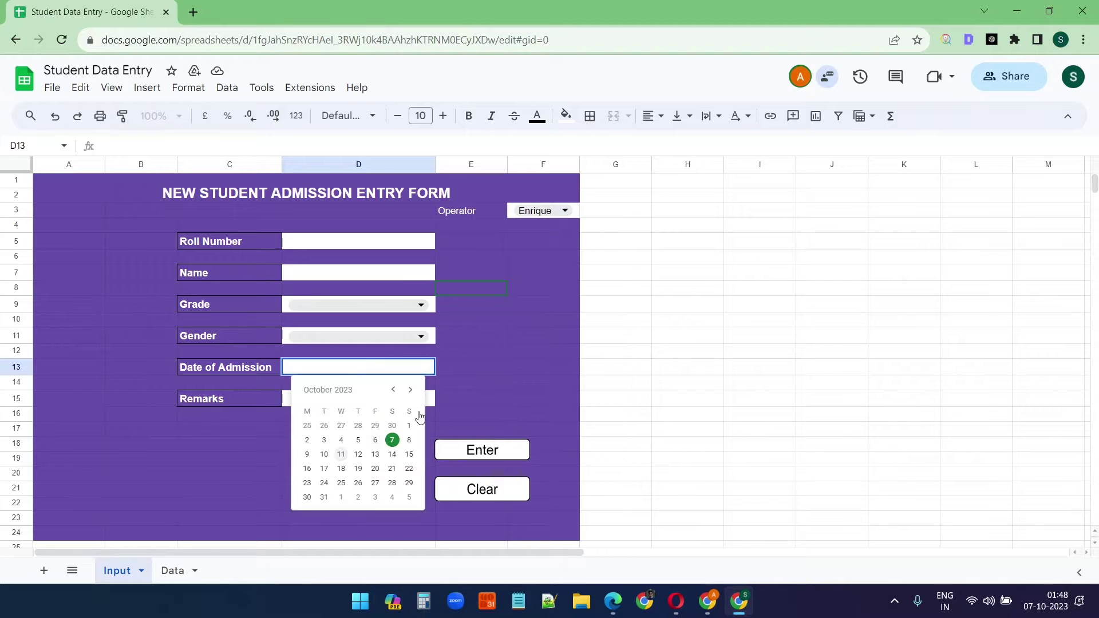
{"action": "left_click", "coordinate": [521, 353]}
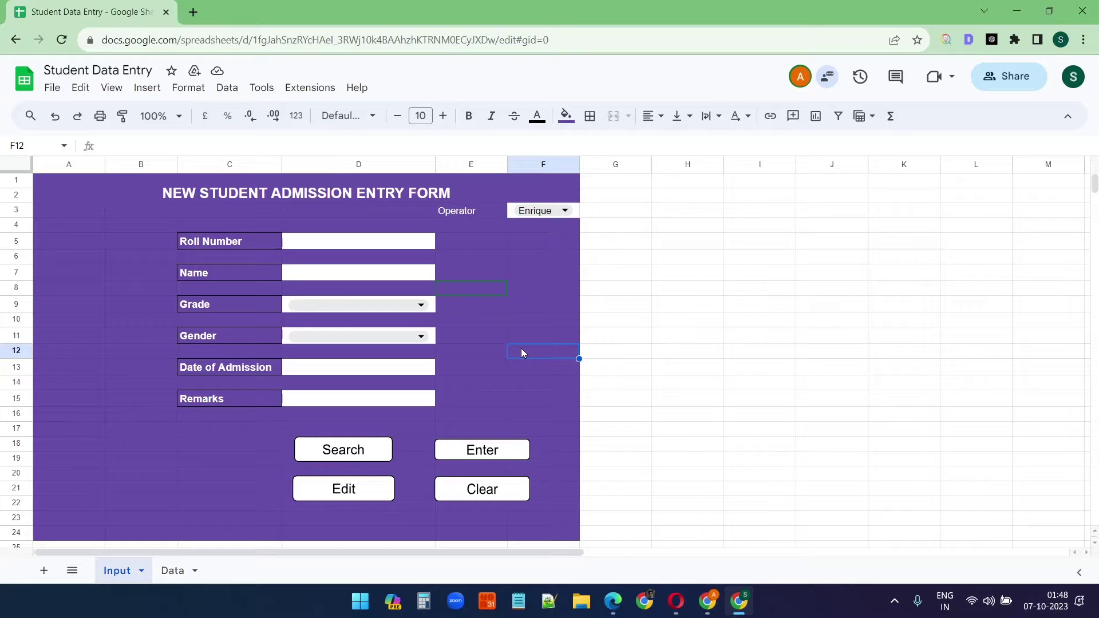
Open the sheet's Apps Script project, and review the prompts and scripts in the ChatGPT conversation in Edge.
{"action": "left_click", "coordinate": [309, 87]}
{"action": "left_click", "coordinate": [332, 162]}
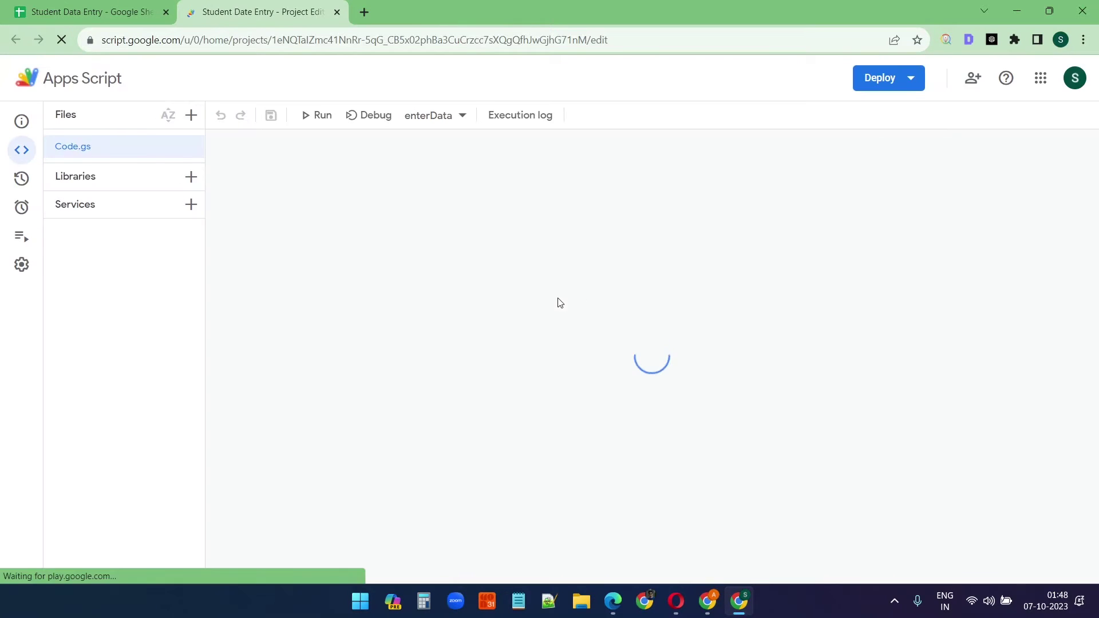
{"action": "left_click", "coordinate": [613, 601]}
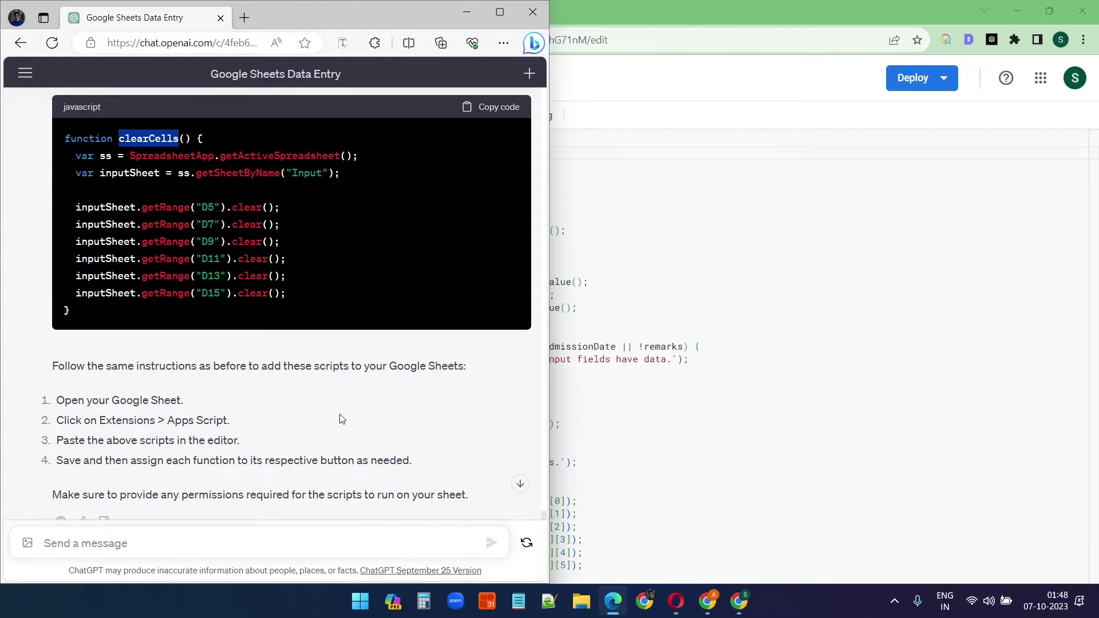
{"action": "scroll", "coordinate": [340, 420], "scroll_direction": "up", "scroll_amount": 20}
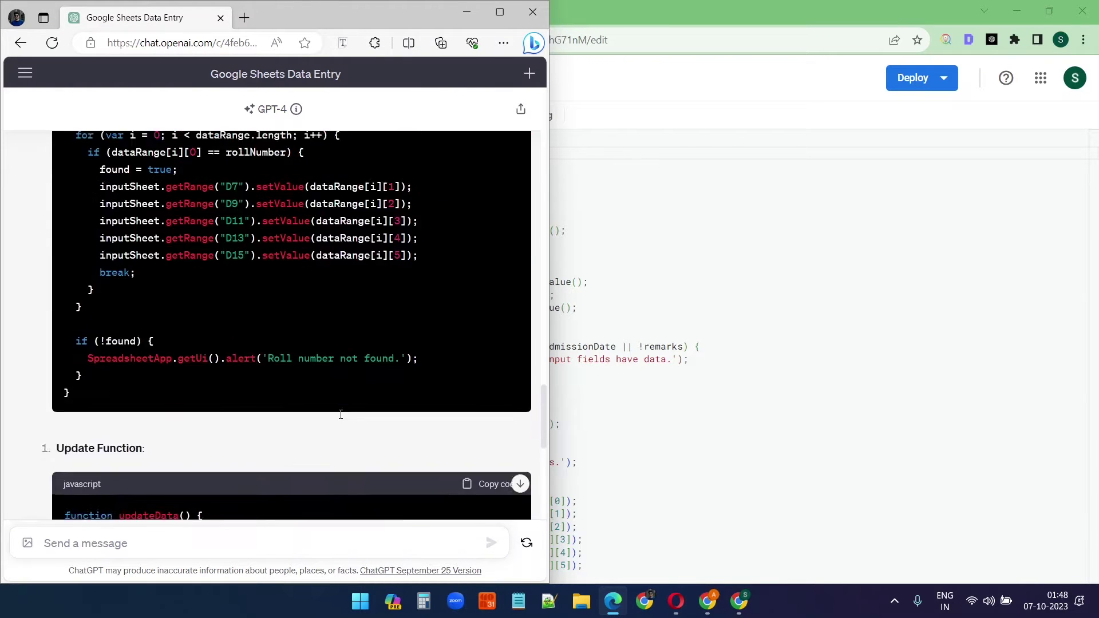
{"action": "scroll", "coordinate": [341, 415], "scroll_direction": "up", "scroll_amount": 15}
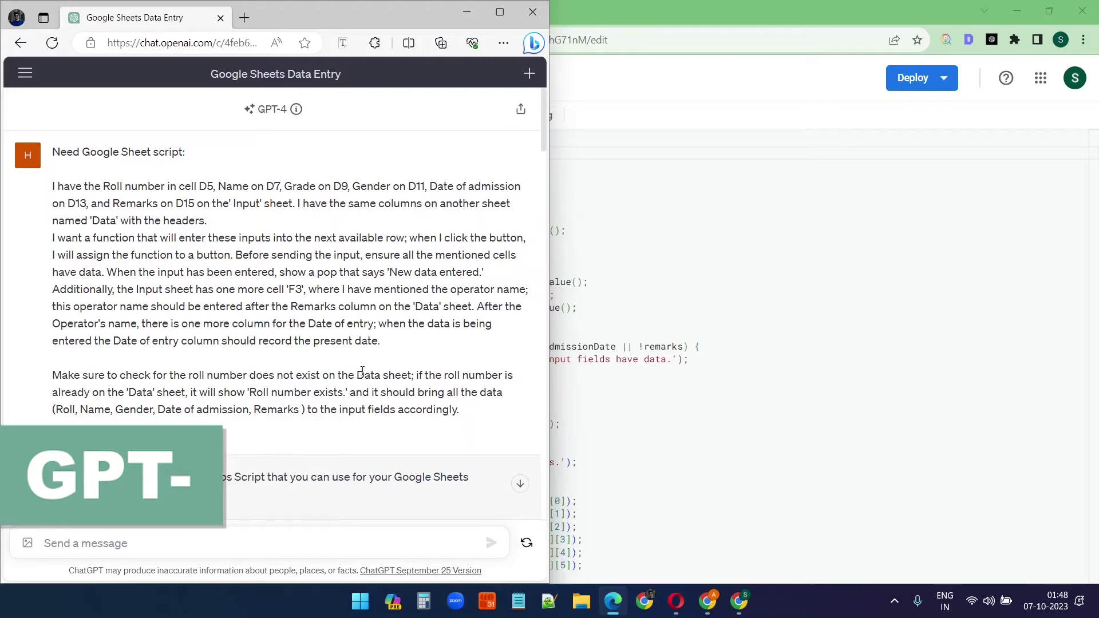
{"action": "scroll", "coordinate": [305, 135], "scroll_direction": "down", "scroll_amount": 20}
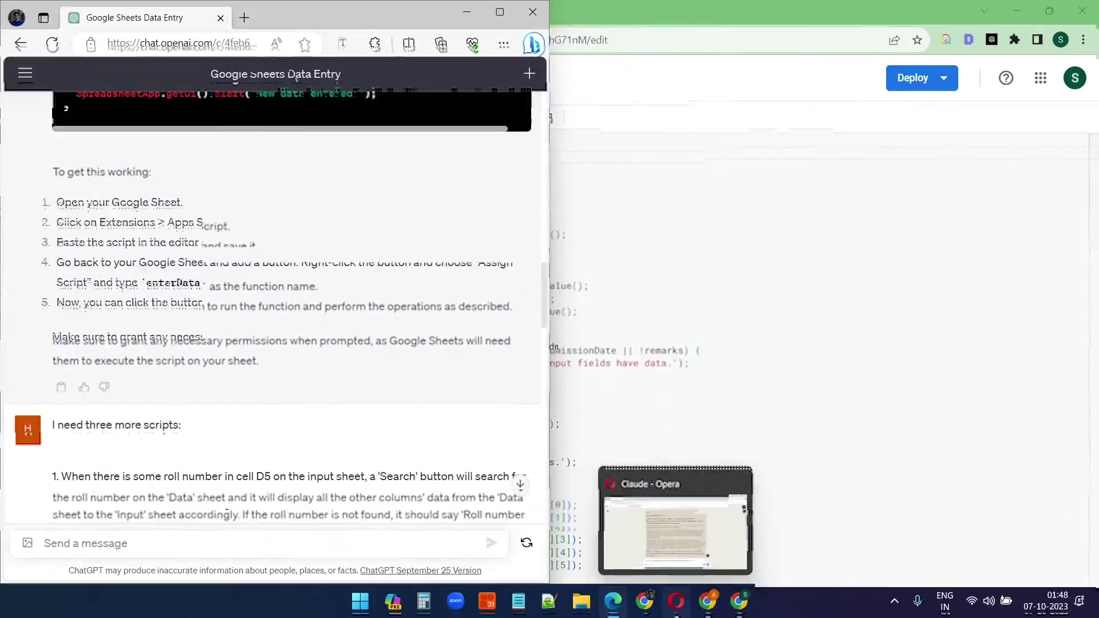
Review Claude's enterData script in Opera and the corresponding ChatGPT code in Edge.
{"action": "left_click", "coordinate": [676, 601]}
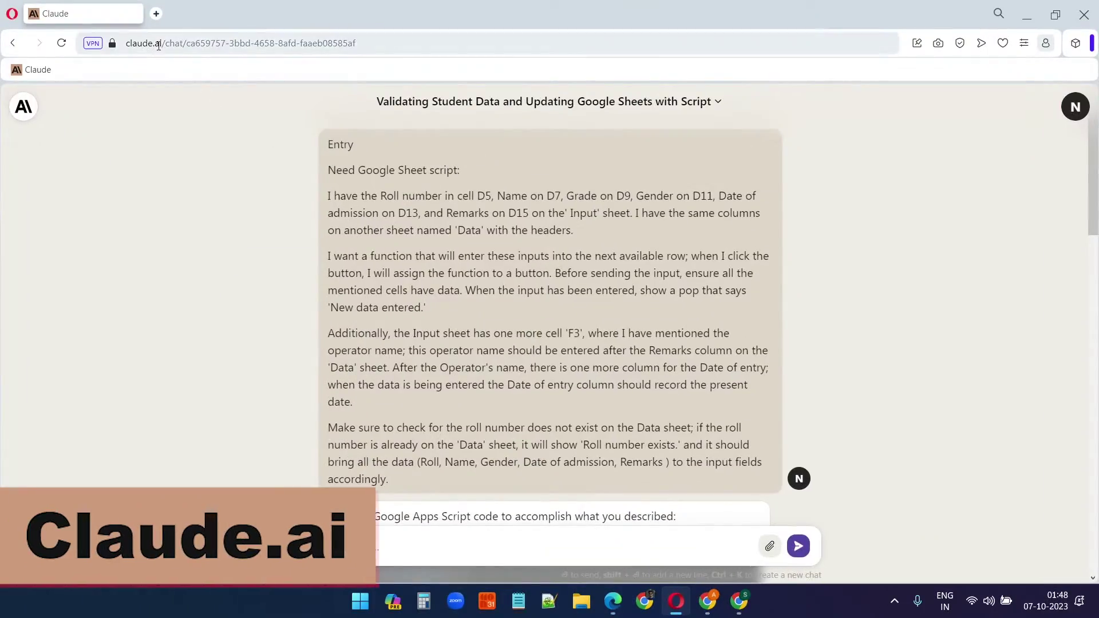
{"action": "scroll", "coordinate": [544, 320], "scroll_direction": "down", "scroll_amount": 6}
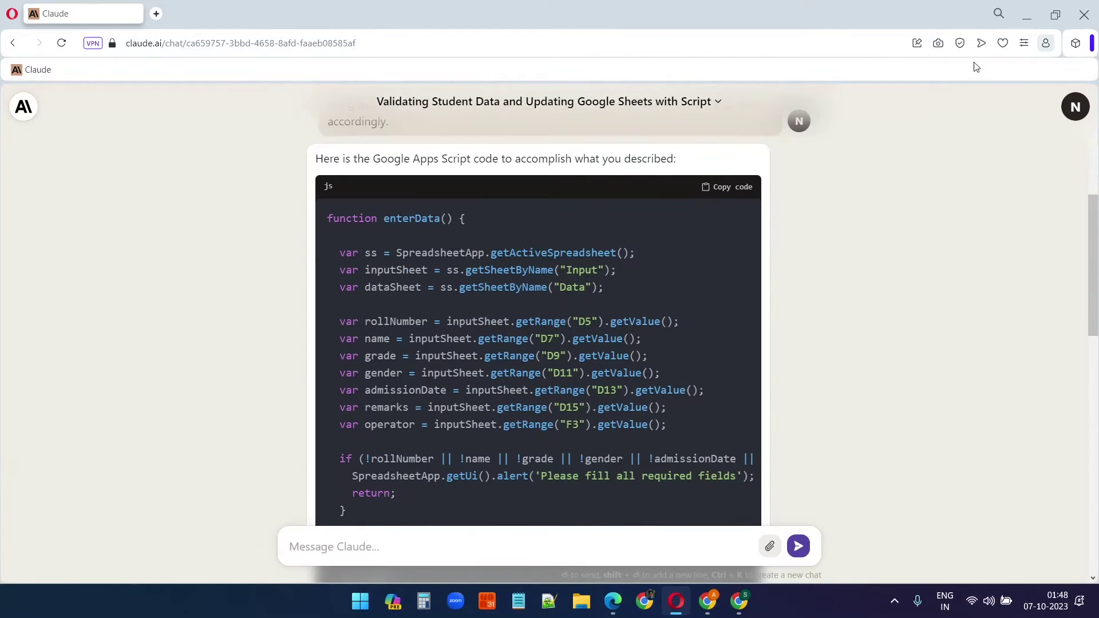
{"action": "left_click", "coordinate": [1029, 16]}
{"action": "scroll", "coordinate": [379, 378], "scroll_direction": "up", "scroll_amount": 20}
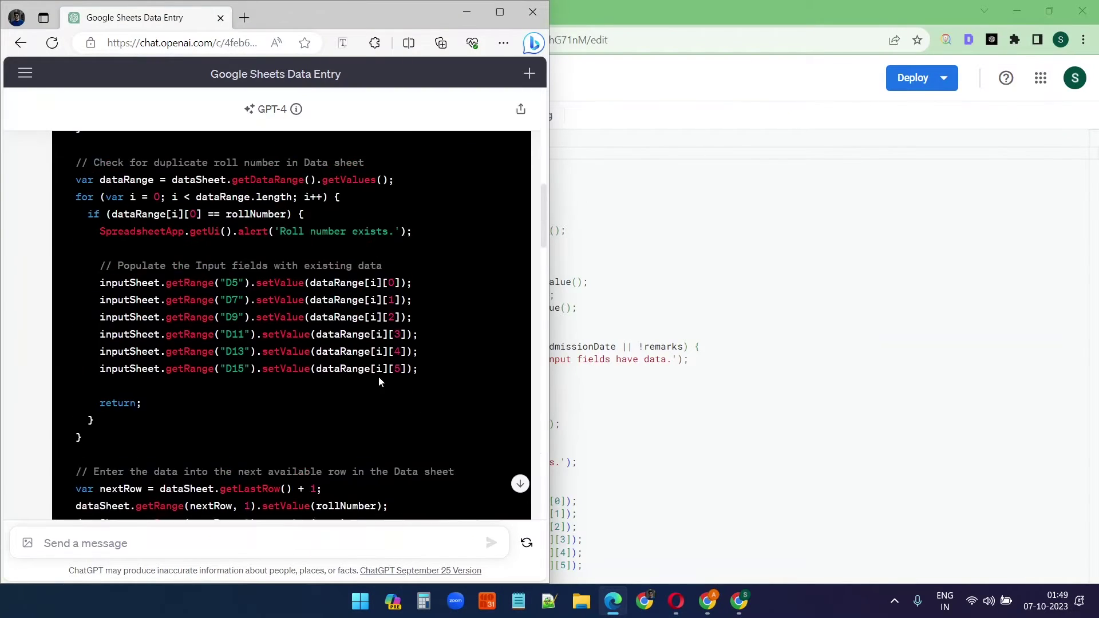
{"action": "scroll", "coordinate": [344, 359], "scroll_direction": "down", "scroll_amount": 10}
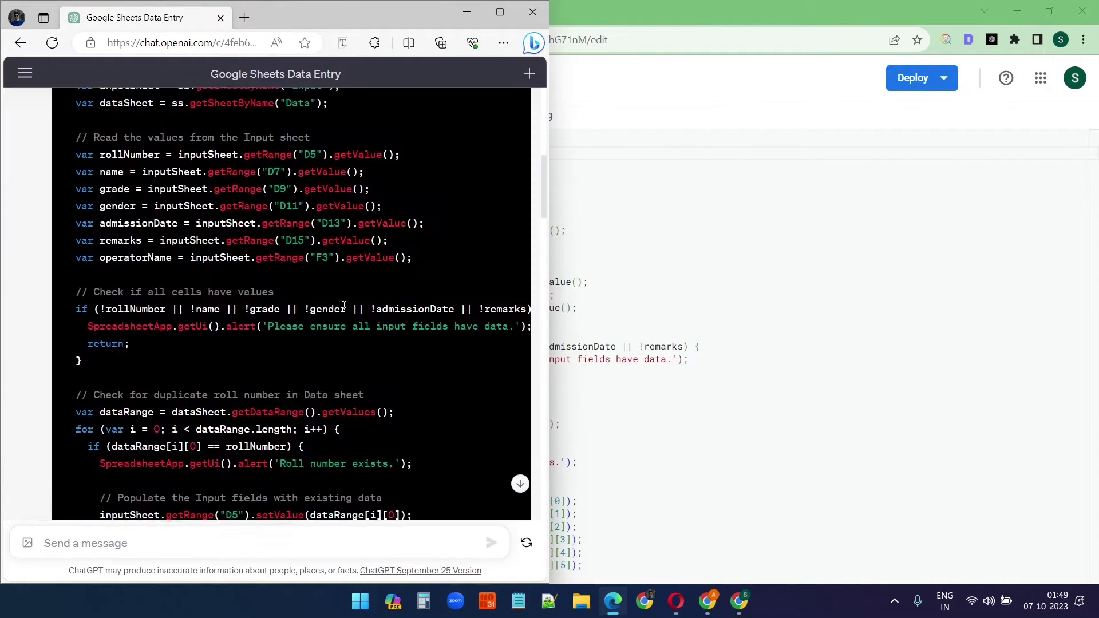
Switch back to the Student Data Entry spreadsheet in Chrome and review its Data and Input sheets.
{"action": "left_click", "coordinate": [741, 265]}
{"action": "key", "text": "ctrl+Tab"}
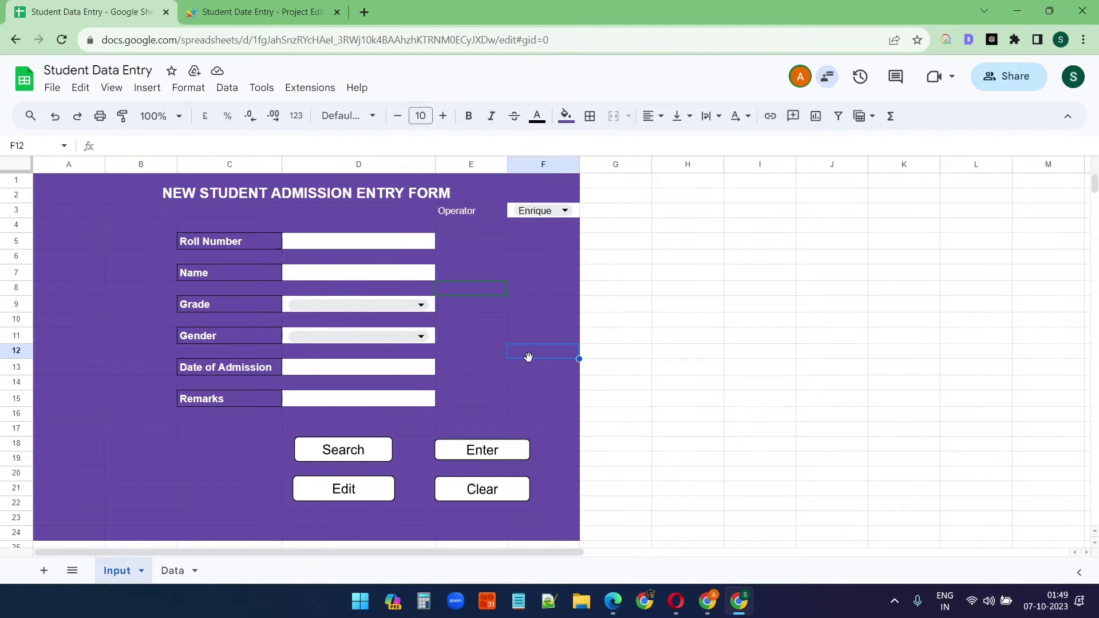
{"action": "key", "text": "ctrl+shift+Page_Down"}
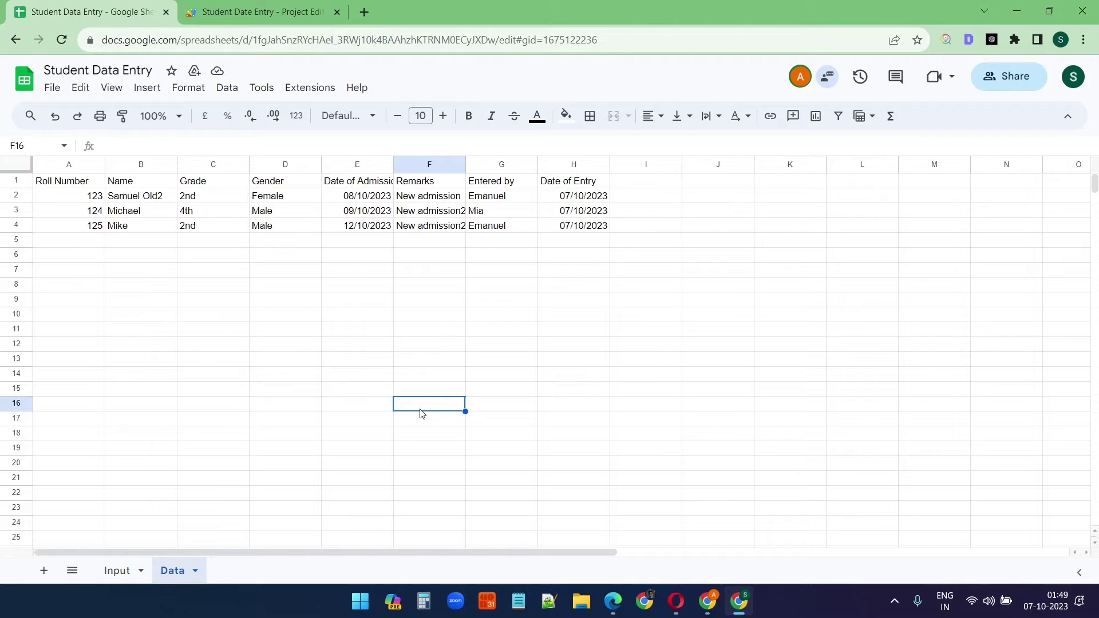
{"action": "left_click", "coordinate": [117, 571]}
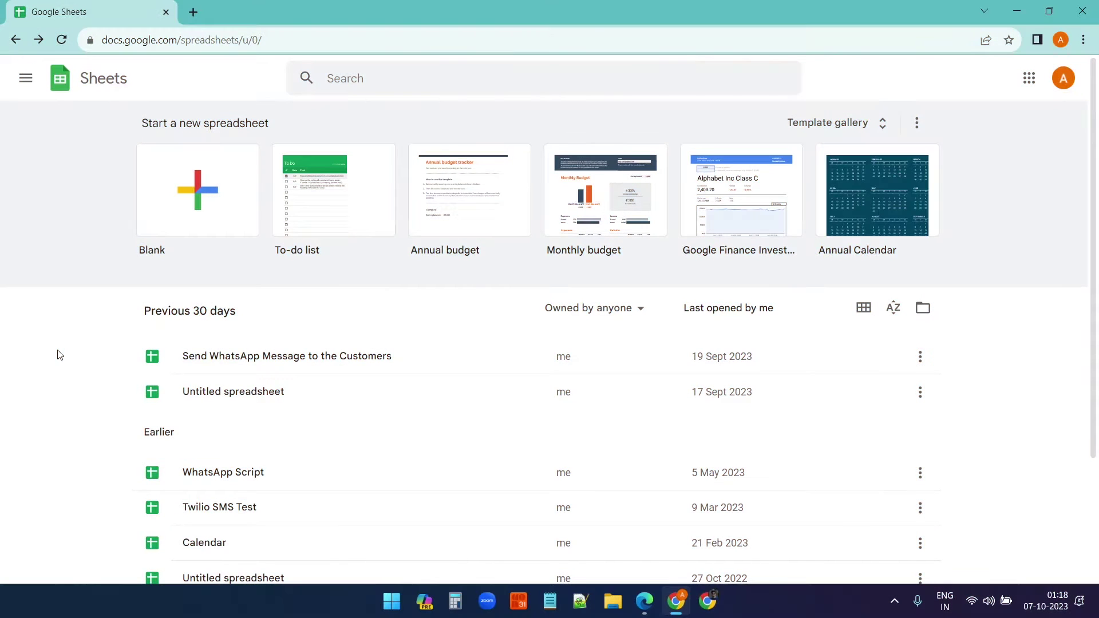
Create a blank spreadsheet and name it Student Data Entry.
{"action": "left_click", "coordinate": [214, 182]}
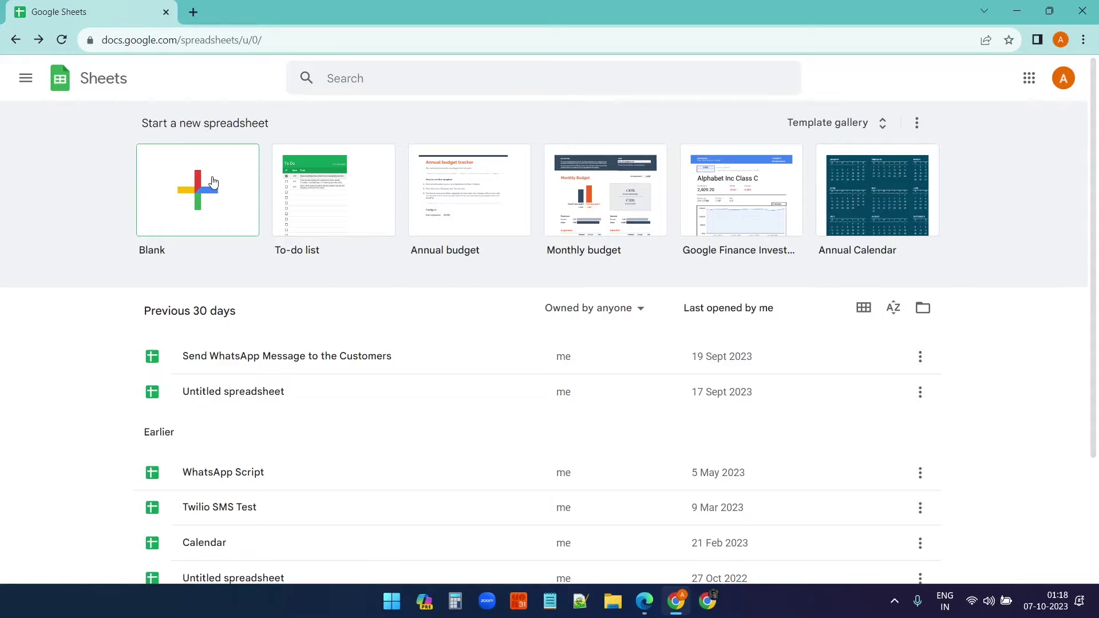
{"action": "type", "text": "Stud"}
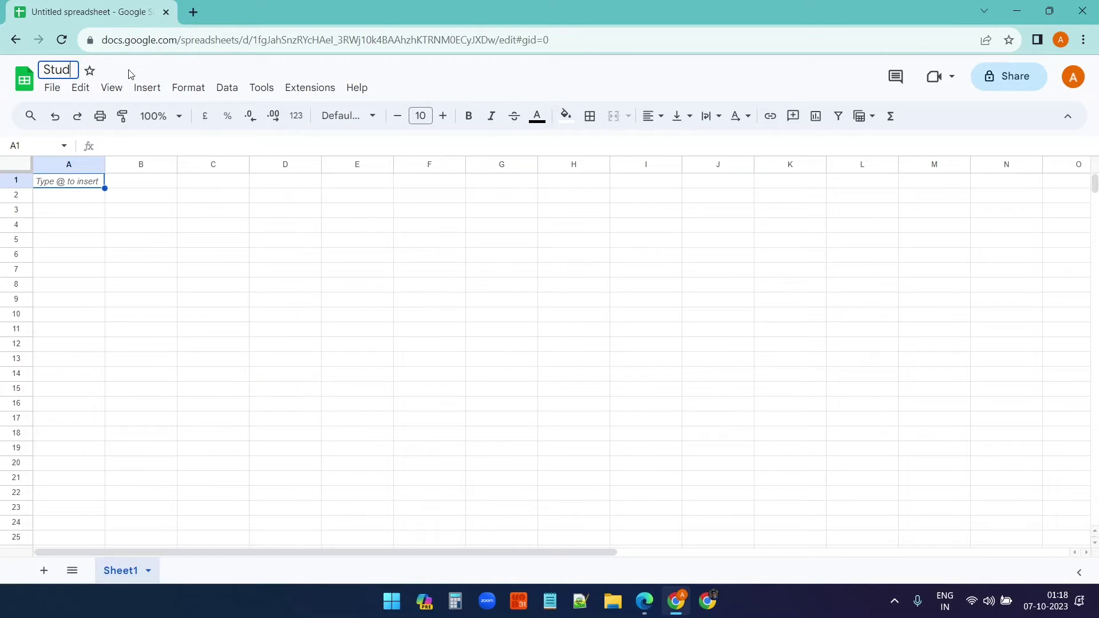
{"action": "type", "text": "ent Data Entry"}
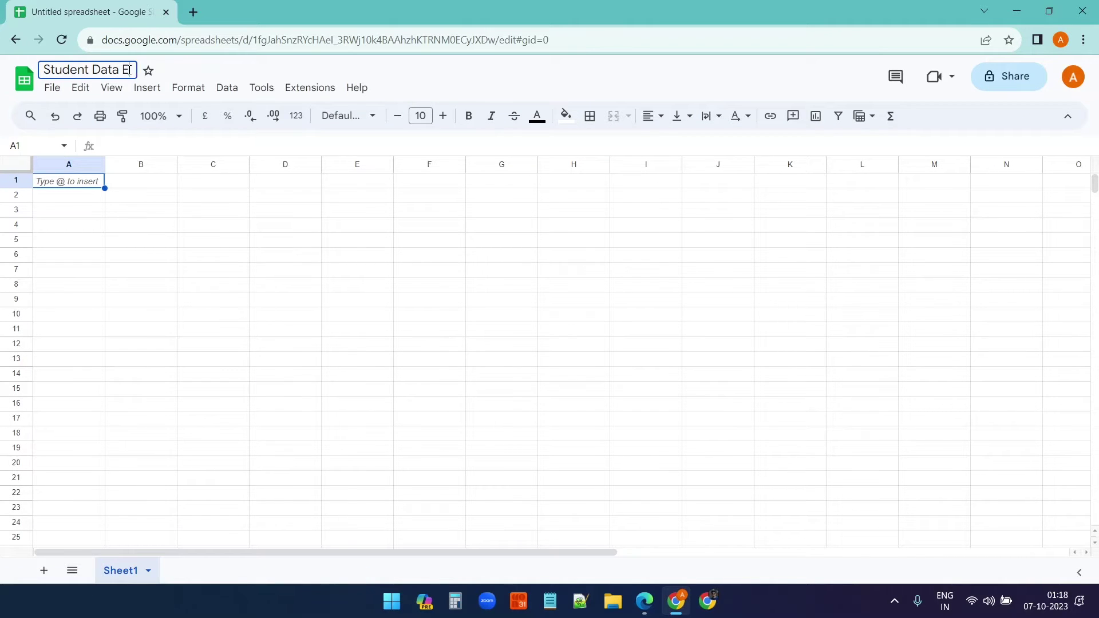
Enter the form labels Roll Number in C5, Name in C7 and Grade in C9.
{"action": "left_click", "coordinate": [198, 245]}
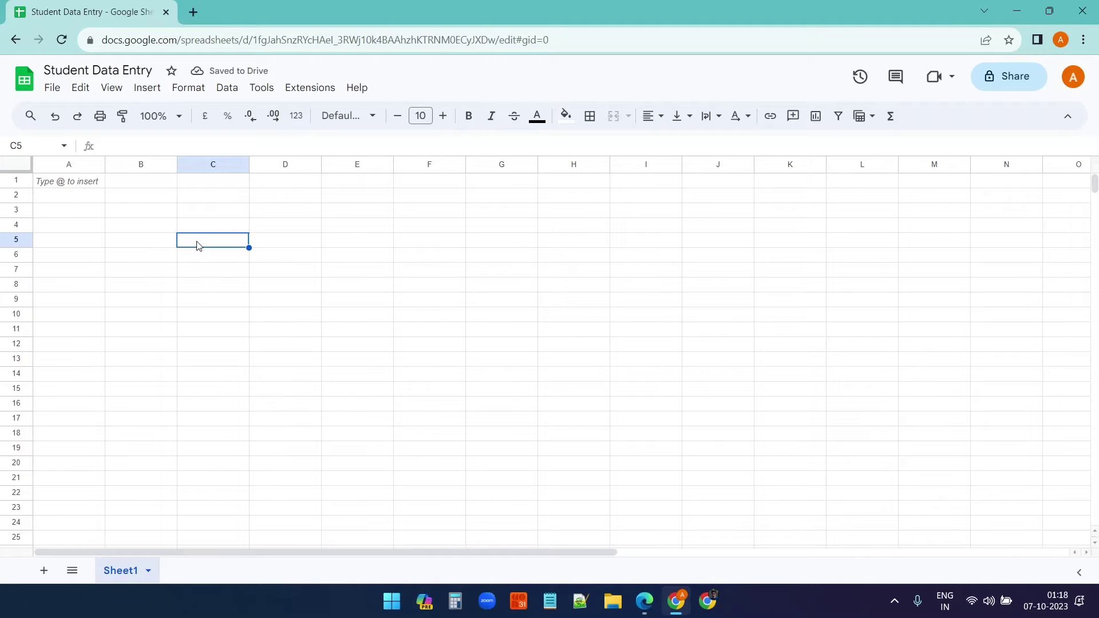
{"action": "type", "text": "Roll"}
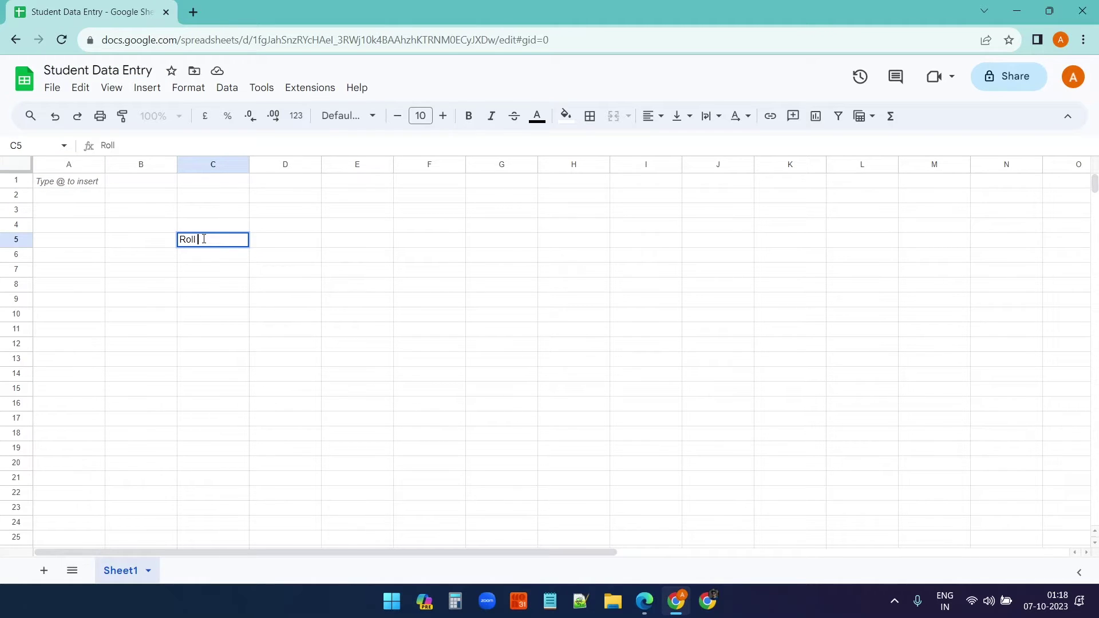
{"action": "type", "text": " Number"}
{"action": "left_click", "coordinate": [213, 270]}
{"action": "type", "text": "Name"}
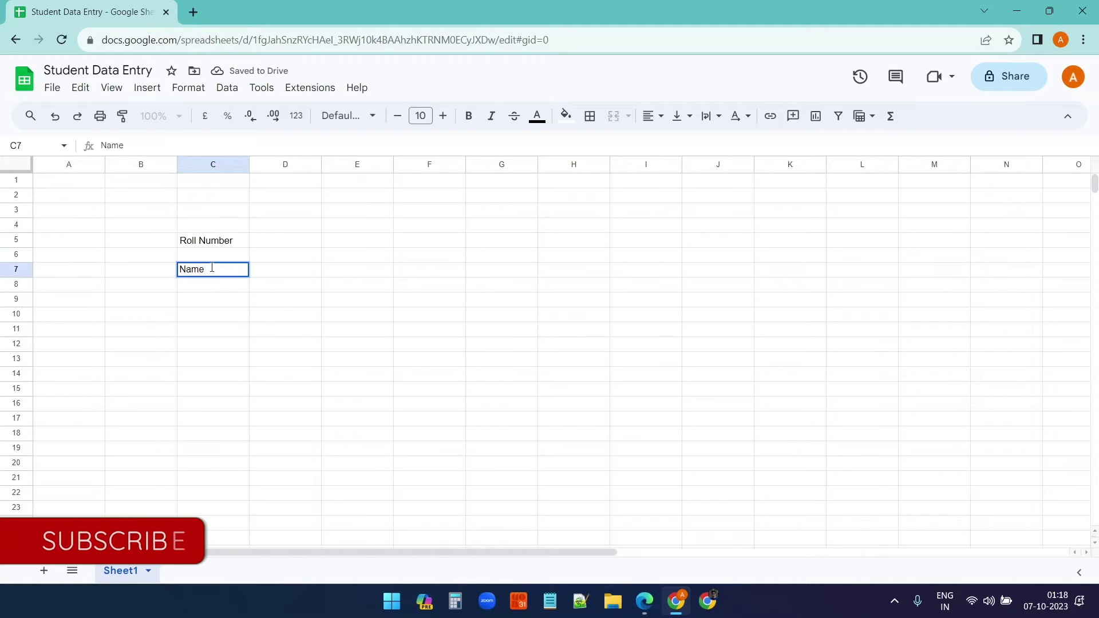
{"action": "left_click", "coordinate": [216, 300]}
{"action": "type", "text": "Grade"}
Add the labels Date of Admission in C11 and Remarks in C13, and widen columns C and D.
{"action": "left_click", "coordinate": [216, 343]}
{"action": "left_click", "coordinate": [215, 329]}
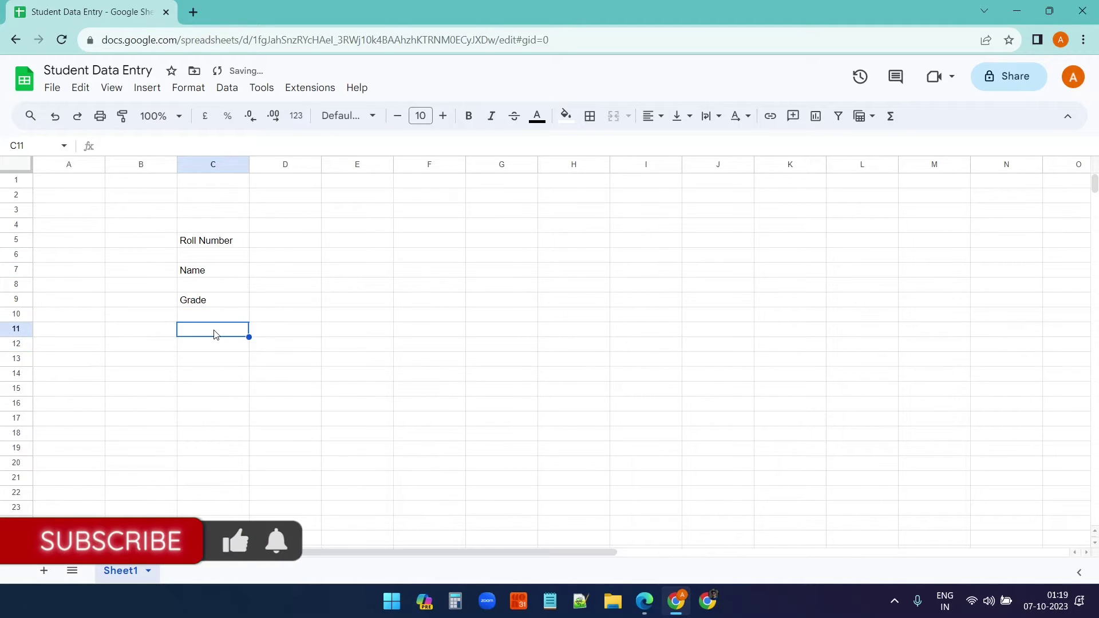
{"action": "type", "text": "Date of Admission"}
{"action": "key", "text": "Return"}
{"action": "left_click", "coordinate": [209, 363]}
{"action": "type", "text": "Remarks"}
{"action": "left_click", "coordinate": [342, 378]}
{"action": "left_click_drag", "start_coordinate": [250, 165], "coordinate": [268, 165]}
{"action": "mouse_move", "coordinate": [340, 165]}
{"action": "left_mouse_down"}
{"action": "mouse_move", "coordinate": [405, 165]}
{"action": "mouse_move", "coordinate": [360, 165]}
{"action": "left_mouse_up"}
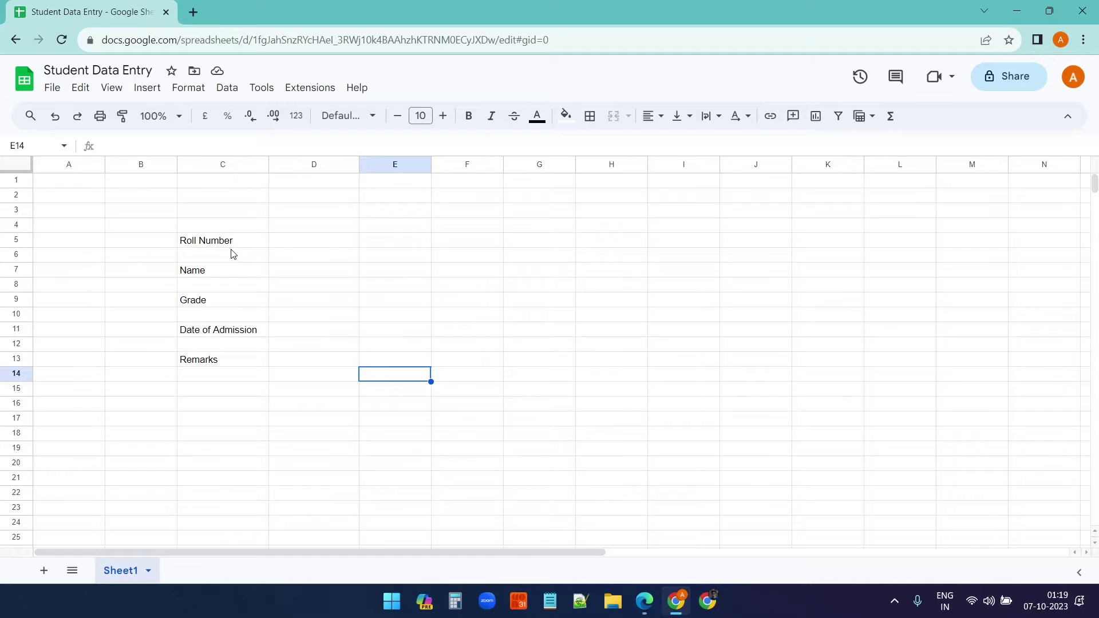
Fill the range A1:F22 with dark purple and widen column D further for the entry fields.
{"action": "left_click_drag", "start_coordinate": [69, 183], "coordinate": [466, 492]}
{"action": "left_click", "coordinate": [565, 116]}
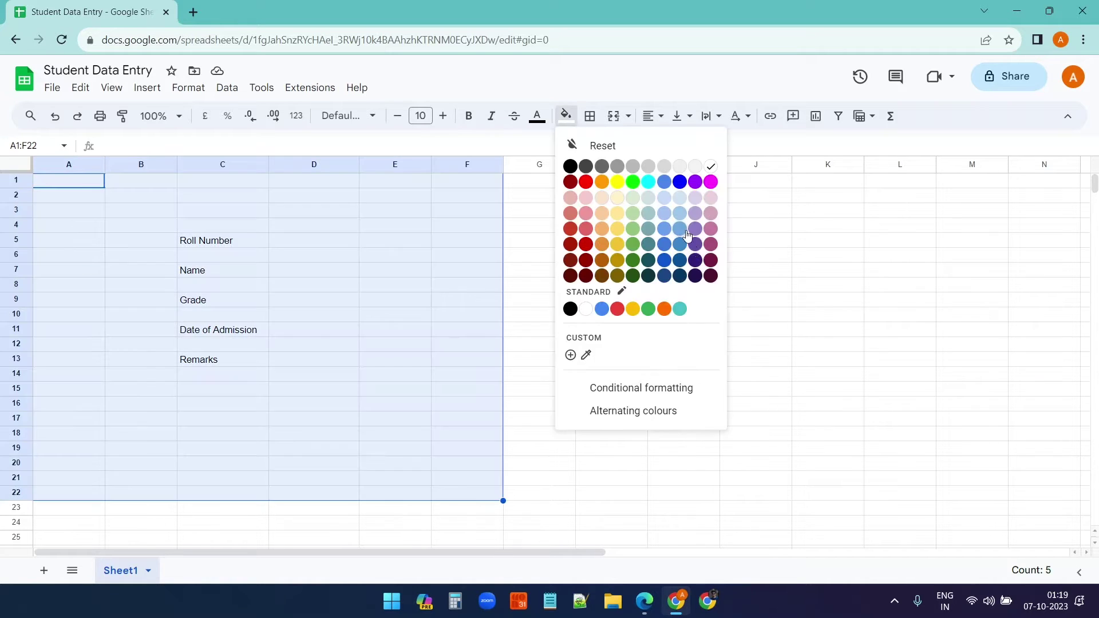
{"action": "left_click", "coordinate": [698, 244]}
{"action": "left_click", "coordinate": [467, 271]}
{"action": "left_click_drag", "start_coordinate": [359, 164], "coordinate": [422, 164]}
Apply borders to all label and entry cells in columns C and D of rows 5, 7, 9, 11 and 13.
{"action": "left_click_drag", "start_coordinate": [338, 245], "coordinate": [344, 270]}
{"action": "left_click_drag", "start_coordinate": [228, 300], "coordinate": [307, 303]}
{"action": "left_click_drag", "start_coordinate": [229, 330], "coordinate": [343, 329]}
{"action": "left_click_drag", "start_coordinate": [229, 360], "coordinate": [344, 359]}
{"action": "left_click", "coordinate": [590, 116]}
{"action": "left_click", "coordinate": [596, 147]}
Fill the five entry cells D5, D7, D9, D11 and D13 with white.
{"action": "left_click", "coordinate": [345, 241]}
{"action": "left_click", "coordinate": [345, 270], "text": "ctrl"}
{"action": "left_click", "coordinate": [345, 300], "text": "ctrl"}
{"action": "left_click", "coordinate": [345, 330], "text": "ctrl"}
{"action": "left_click", "coordinate": [321, 359], "text": "ctrl"}
{"action": "left_click", "coordinate": [565, 116]}
{"action": "left_click", "coordinate": [589, 307]}
Format the labels in C5:C13 as white bold text one size larger, and widen column C to fit.
{"action": "left_click_drag", "start_coordinate": [222, 241], "coordinate": [222, 359]}
{"action": "left_click", "coordinate": [537, 115]}
{"action": "left_click", "coordinate": [681, 166]}
{"action": "left_click", "coordinate": [468, 116]}
{"action": "left_click", "coordinate": [443, 115]}
{"action": "left_click_drag", "start_coordinate": [268, 164], "coordinate": [282, 164]}
{"action": "left_click", "coordinate": [541, 272]}
{"action": "left_click", "coordinate": [523, 319]}
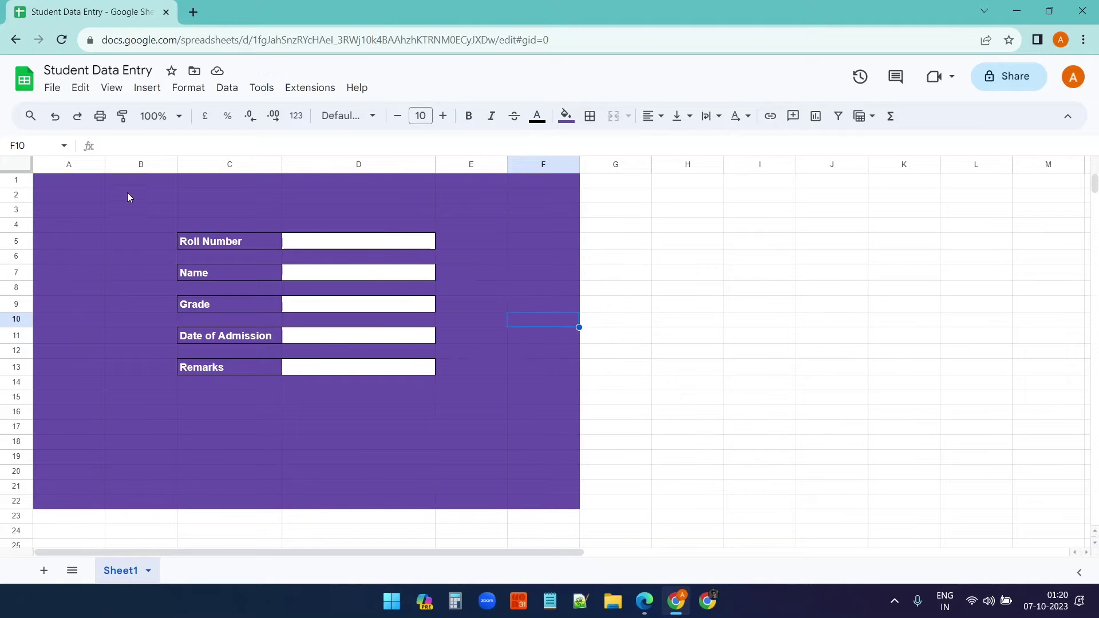
Merge A1:F2 and enter the title NEW STUDENT ADMISSION ENTRY FORM in the merged cell.
{"action": "left_click_drag", "start_coordinate": [63, 180], "coordinate": [558, 191]}
{"action": "left_click", "coordinate": [614, 116]}
{"action": "left_click", "coordinate": [372, 194]}
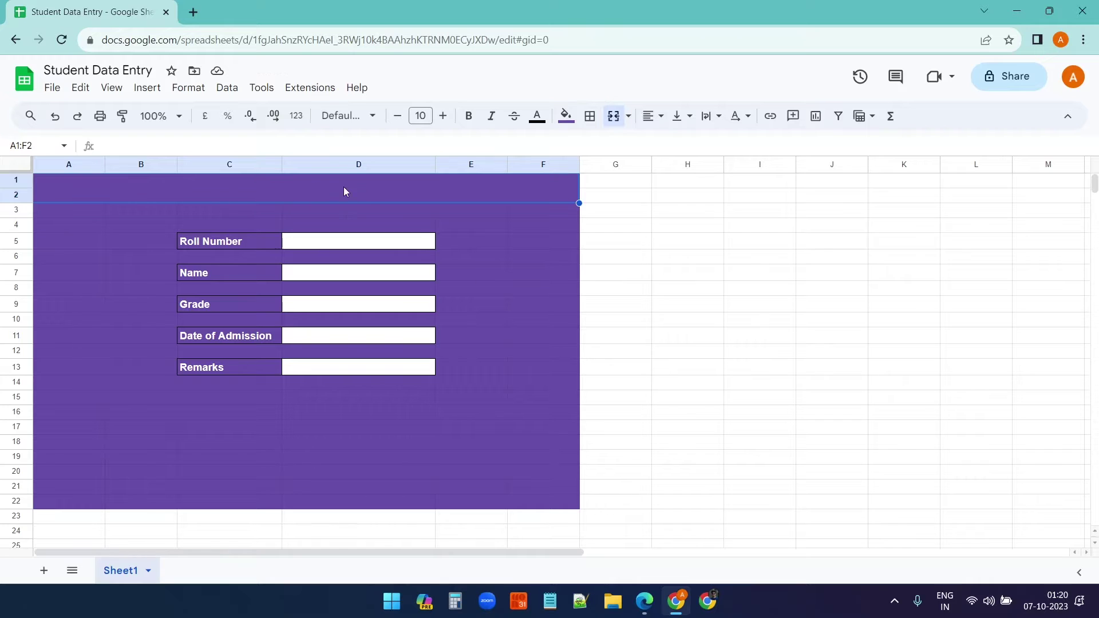
{"action": "type", "text": "NEW STUDENT ADMISSION ENTRY FORM"}
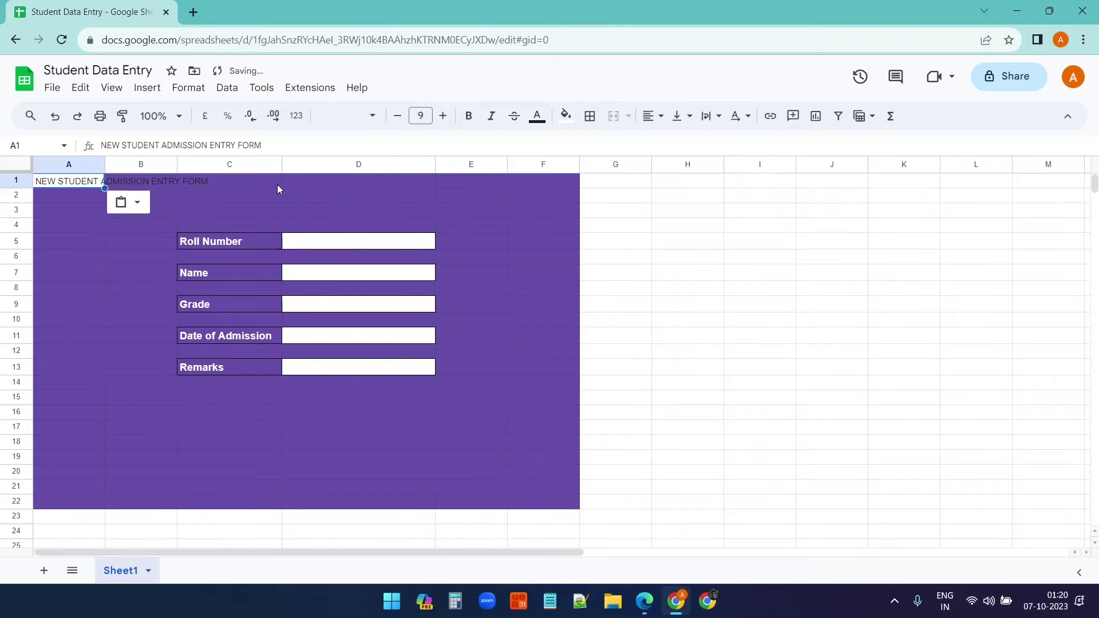
{"action": "double_click", "coordinate": [350, 200]}
{"action": "key", "text": "Escape"}
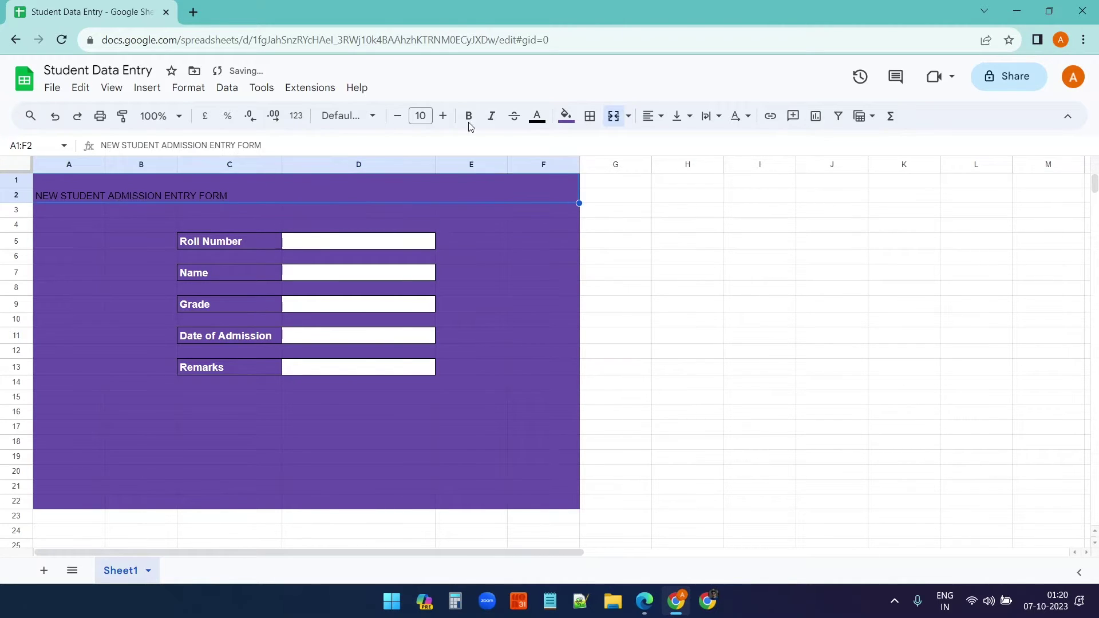
Format the form title as larger, bold, white text and centre it horizontally.
{"action": "left_click", "coordinate": [443, 116]}
{"action": "left_click", "coordinate": [468, 115]}
{"action": "left_click", "coordinate": [537, 116]}
{"action": "left_click", "coordinate": [681, 167]}
{"action": "left_click", "coordinate": [653, 116]}
{"action": "left_click", "coordinate": [673, 143]}
Enter the label Operator in E3 and make its text white.
{"action": "left_click", "coordinate": [484, 213]}
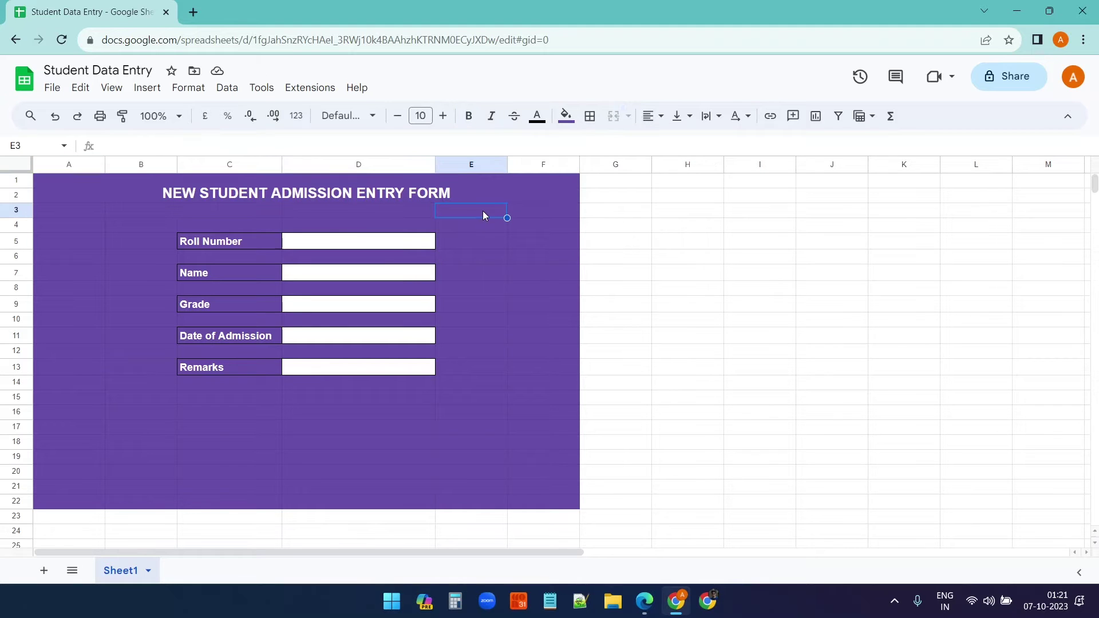
{"action": "type", "text": "Operator"}
{"action": "left_click", "coordinate": [495, 238]}
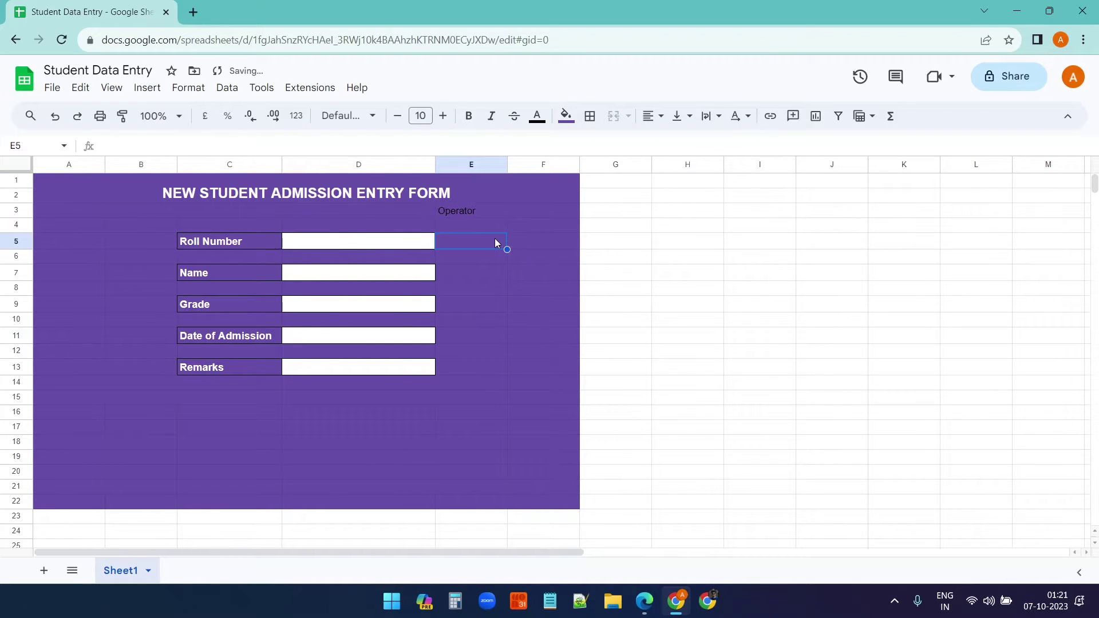
{"action": "left_click", "coordinate": [476, 209]}
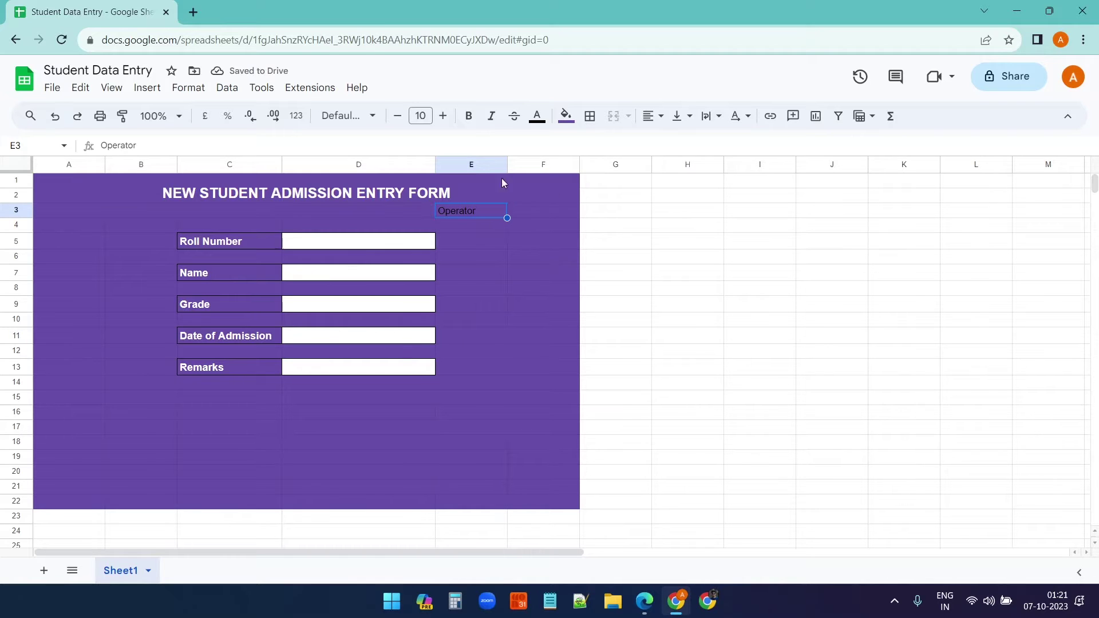
{"action": "left_click", "coordinate": [537, 116]}
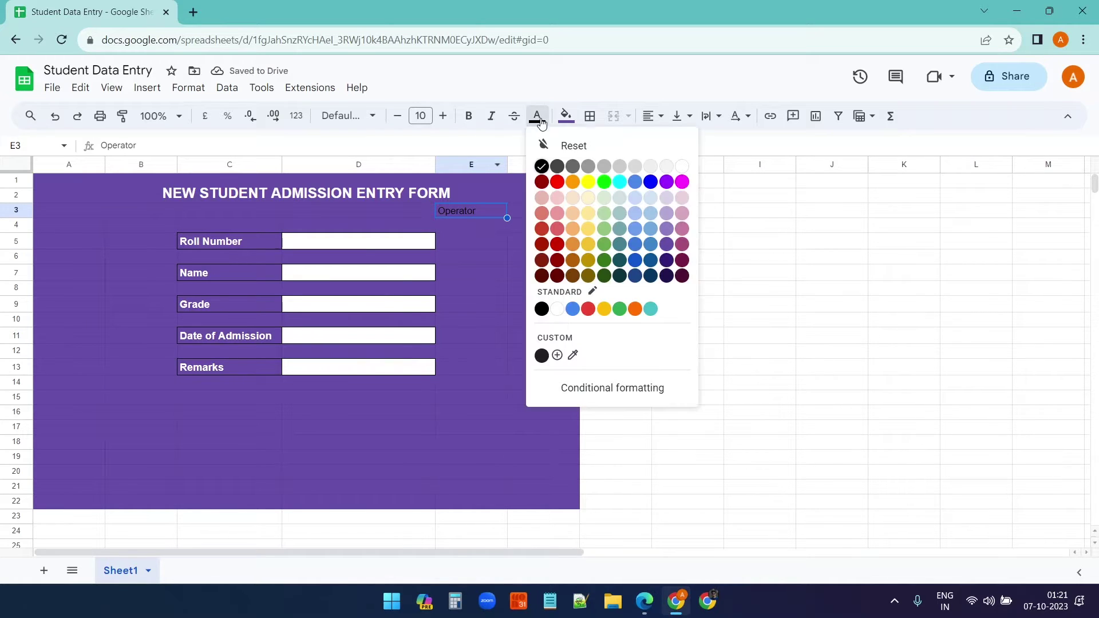
{"action": "left_click", "coordinate": [681, 164]}
{"action": "left_click", "coordinate": [726, 231]}
Fill the operator entry cell F3 with white.
{"action": "left_click", "coordinate": [535, 211]}
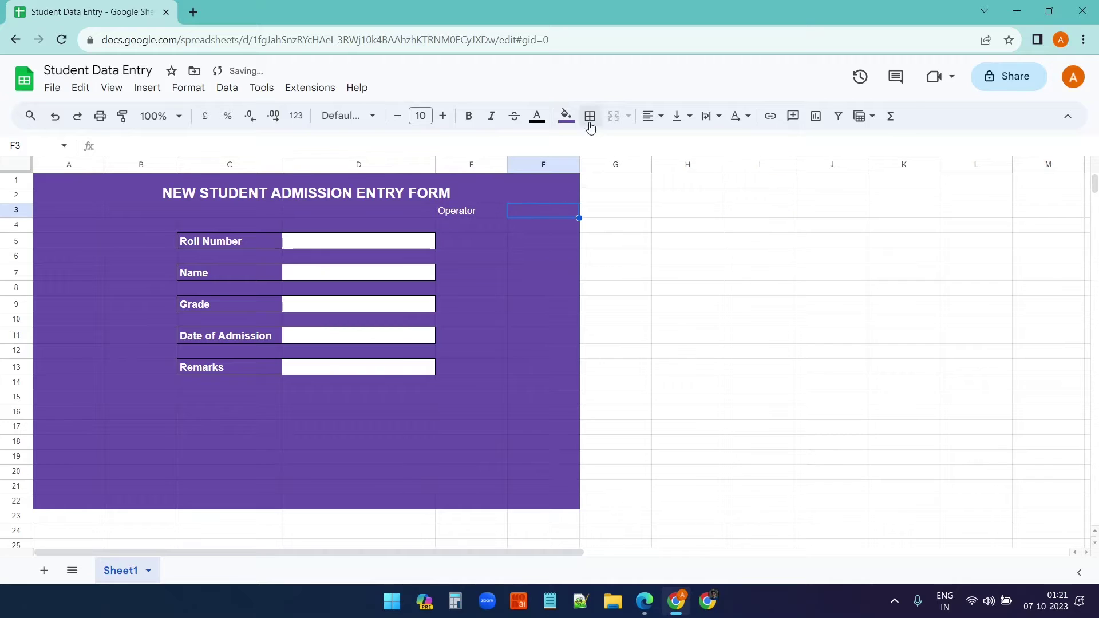
{"action": "left_click", "coordinate": [569, 118]}
{"action": "left_click", "coordinate": [710, 165]}
{"action": "left_click", "coordinate": [758, 242]}
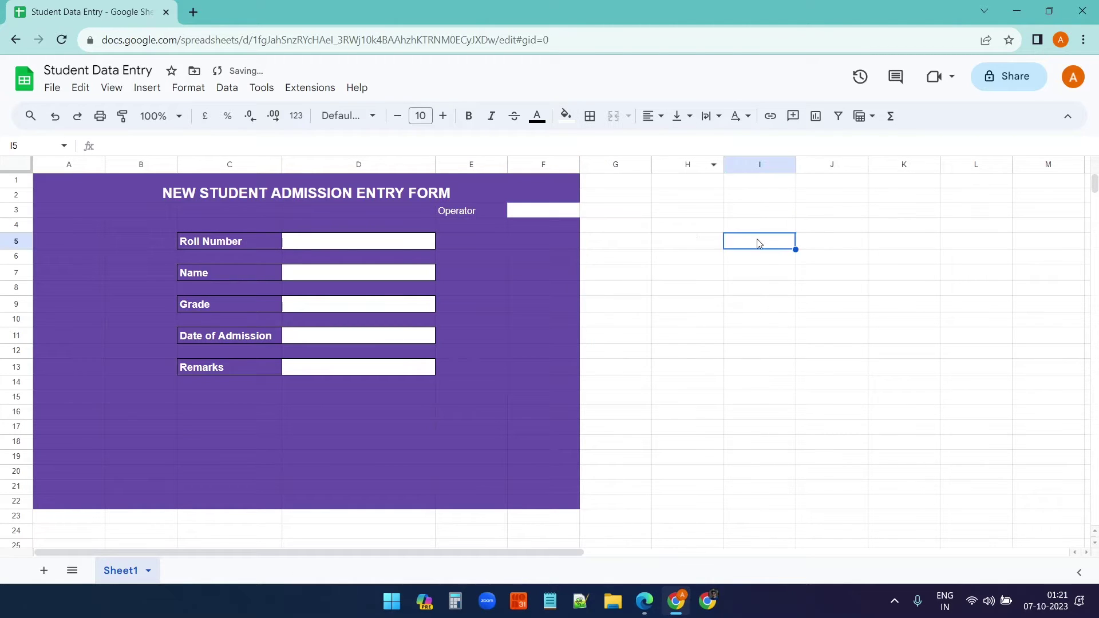
{"action": "left_click", "coordinate": [532, 215]}
{"action": "left_click", "coordinate": [615, 304]}
Create a drop-down in the Grade cell D9 with the options 1st, 2nd, 3rd and 4th.
{"action": "left_click", "coordinate": [347, 308]}
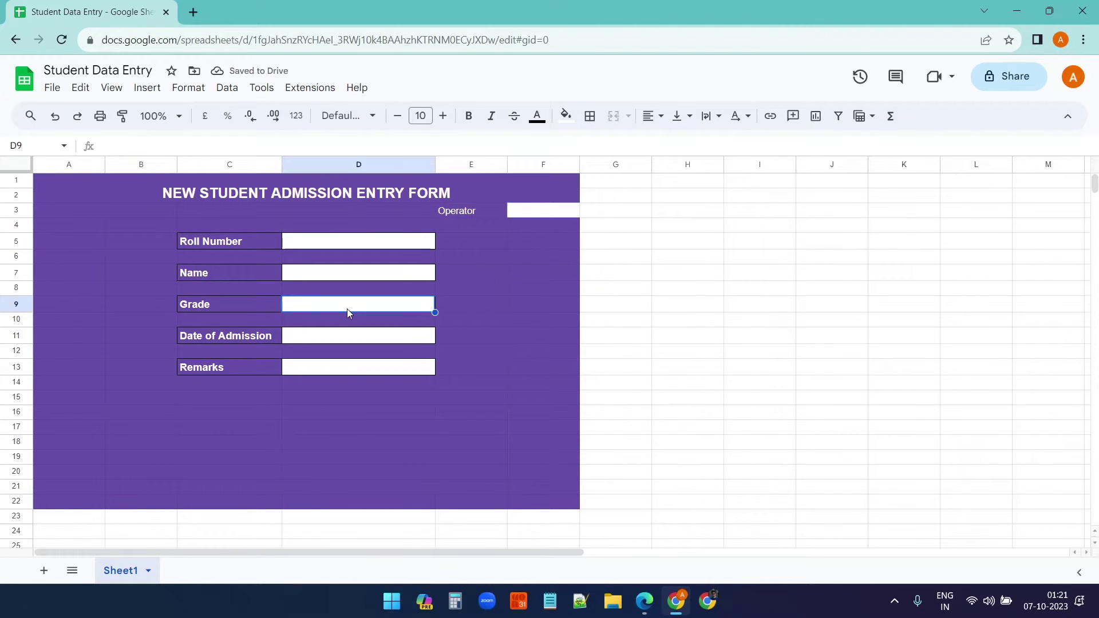
{"action": "right_click", "coordinate": [351, 307]}
{"action": "right_click", "coordinate": [298, 308]}
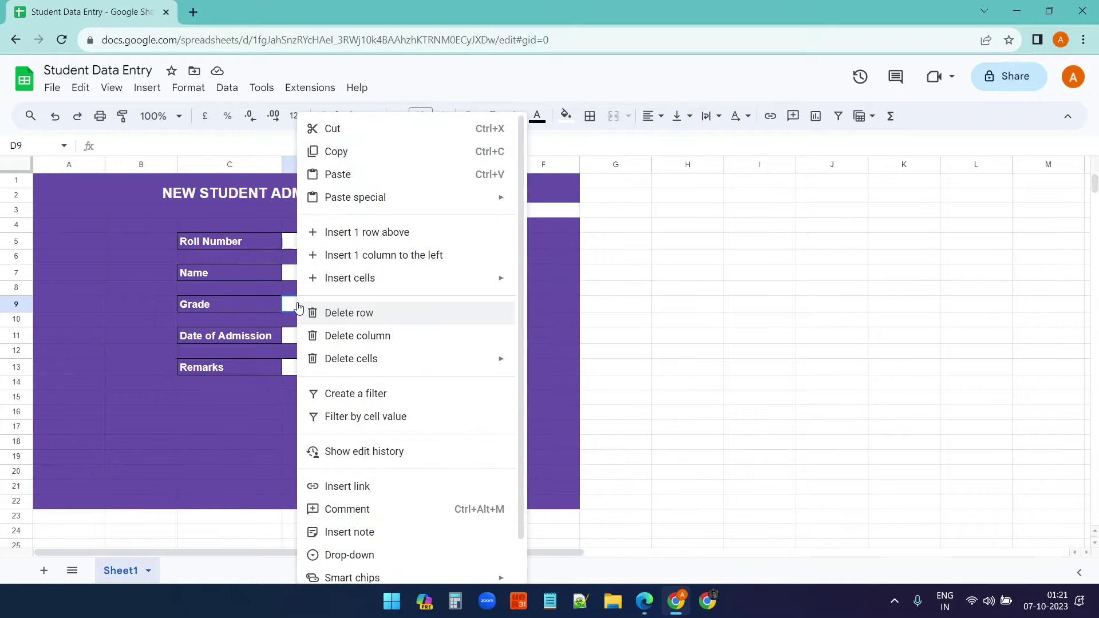
{"action": "left_click", "coordinate": [357, 556]}
{"action": "type", "text": "1st"}
{"action": "key", "text": "Return"}
{"action": "type", "text": "2nd"}
{"action": "left_click", "coordinate": [953, 366]}
{"action": "type", "text": "3rd"}
{"action": "left_click", "coordinate": [942, 394]}
{"action": "type", "text": "4th"}
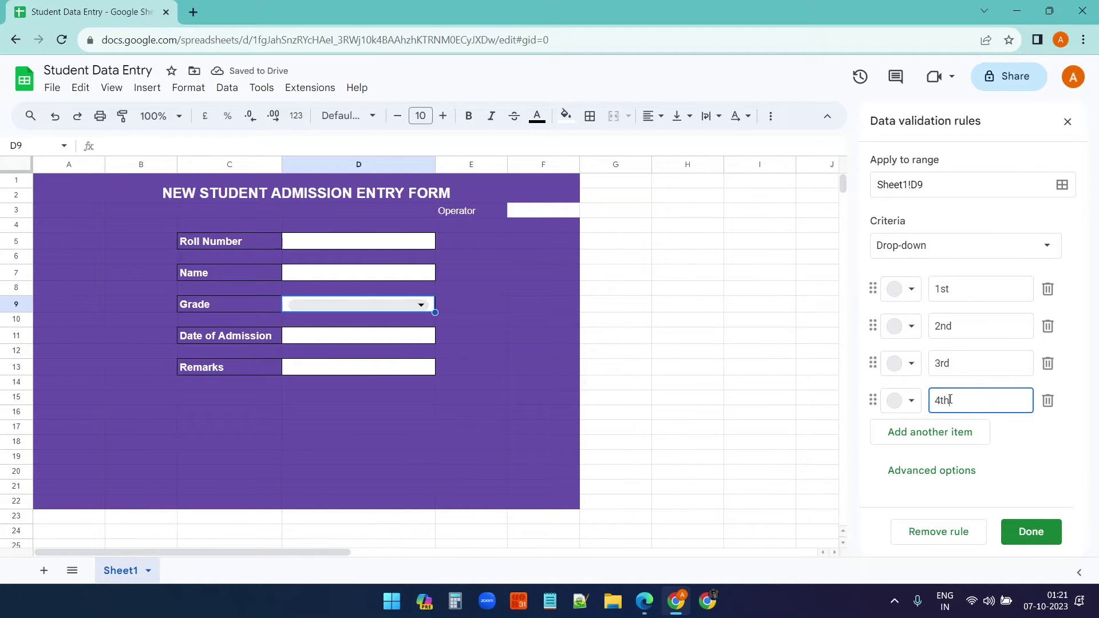
Colour the grade options light green, light blue-grey, light purple and dark green, save the rule, and check the drop-down list in D9.
{"action": "left_click", "coordinate": [907, 291]}
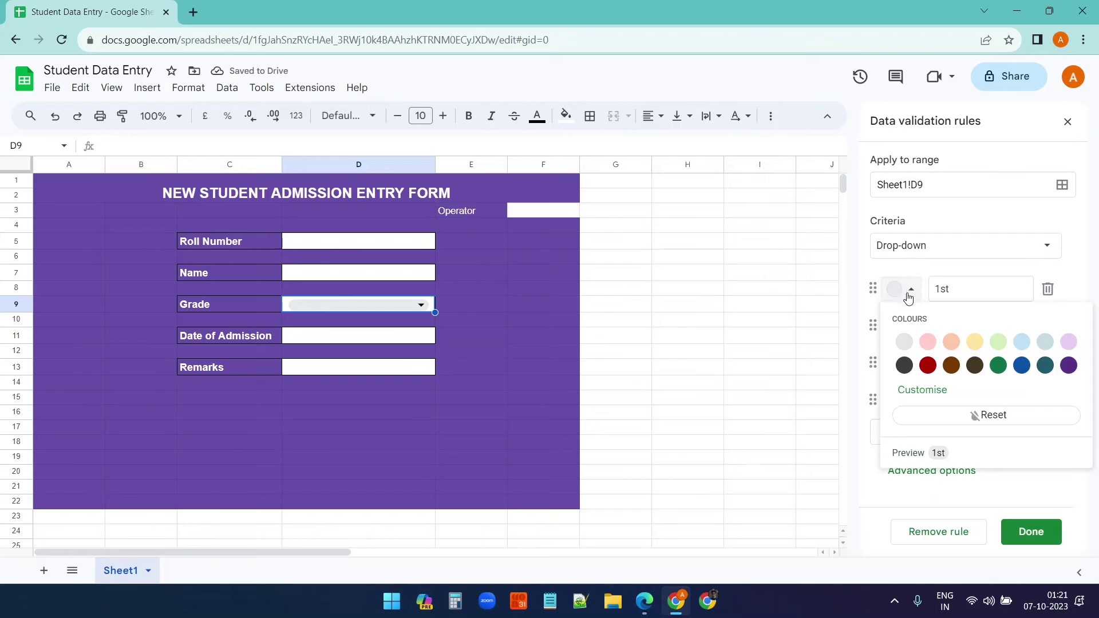
{"action": "left_click", "coordinate": [997, 342]}
{"action": "left_click", "coordinate": [898, 332]}
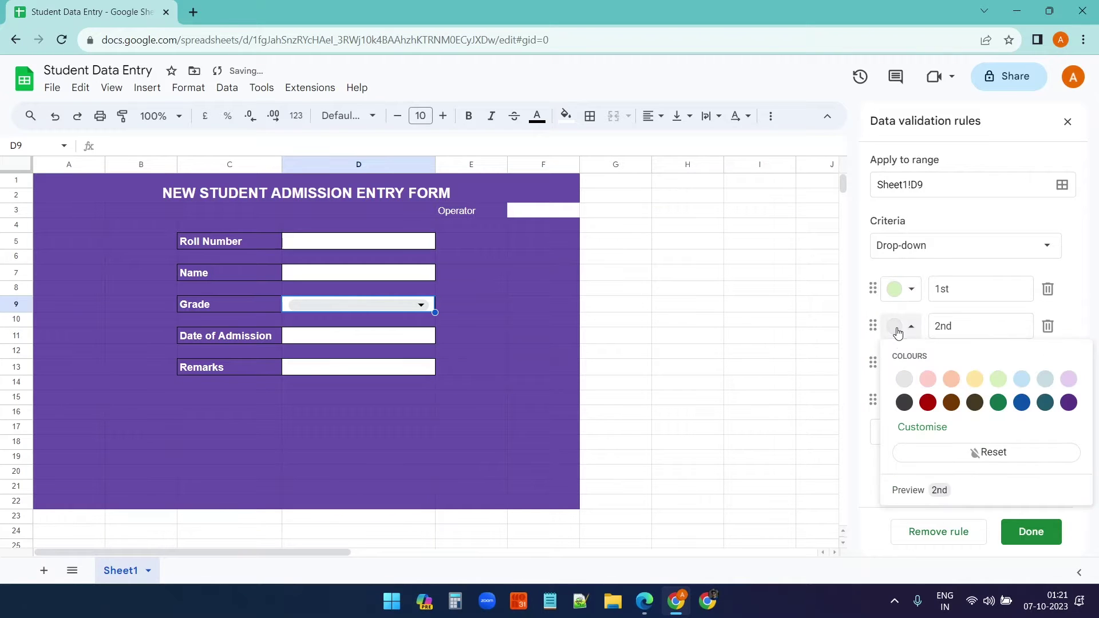
{"action": "left_click", "coordinate": [1045, 379]}
{"action": "left_click", "coordinate": [899, 363]}
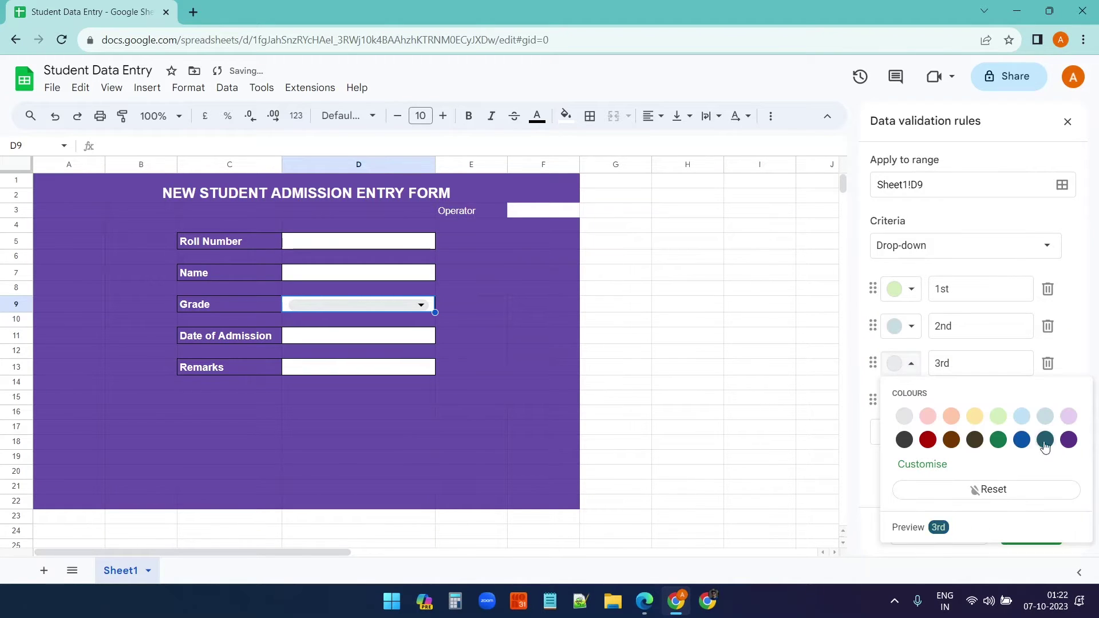
{"action": "left_click", "coordinate": [1068, 416]}
{"action": "left_click", "coordinate": [892, 408]}
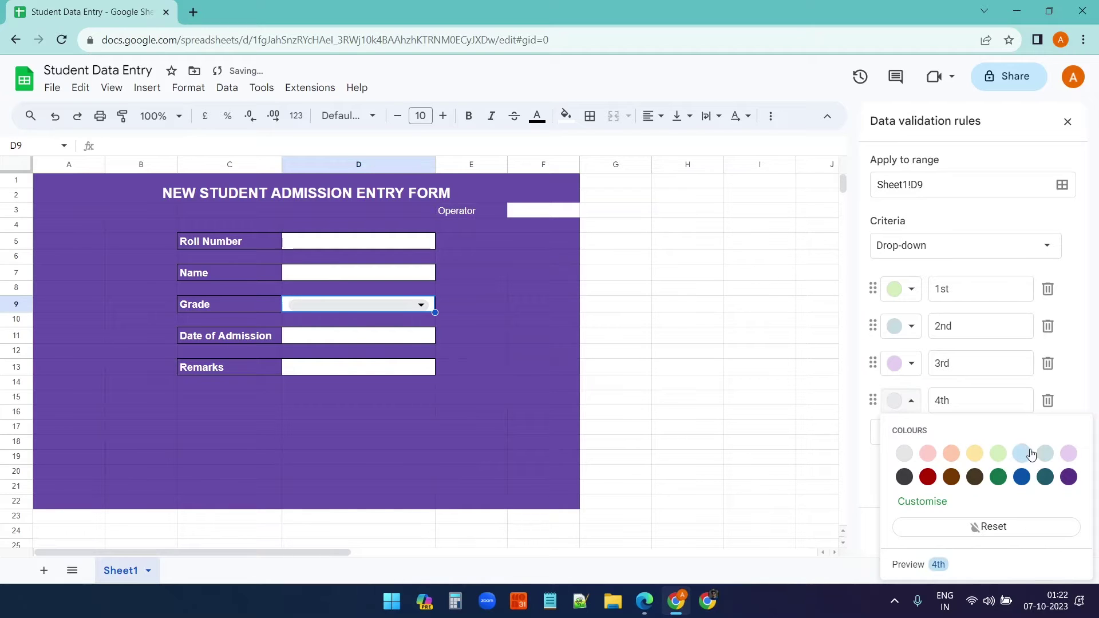
{"action": "left_click", "coordinate": [998, 476]}
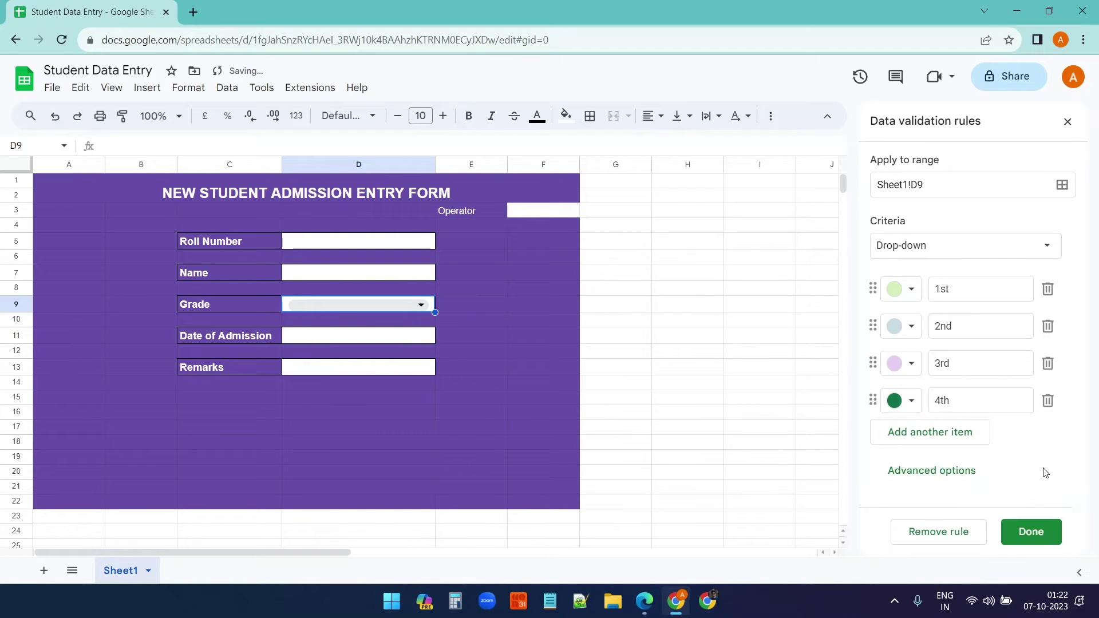
{"action": "left_click", "coordinate": [1030, 531]}
{"action": "left_click", "coordinate": [422, 305]}
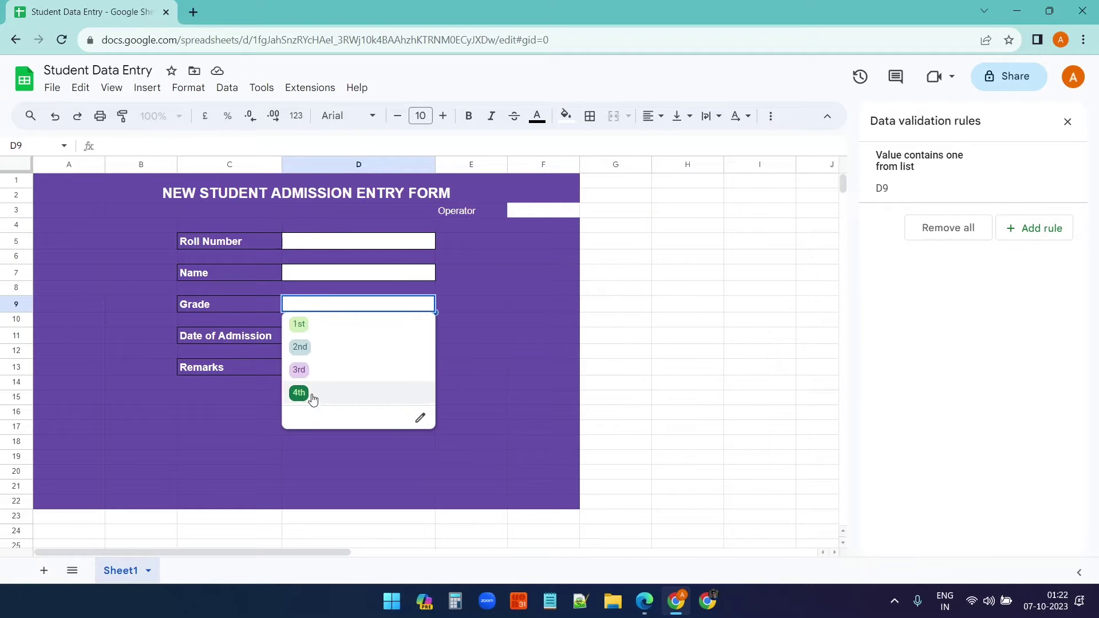
{"action": "left_click", "coordinate": [511, 308]}
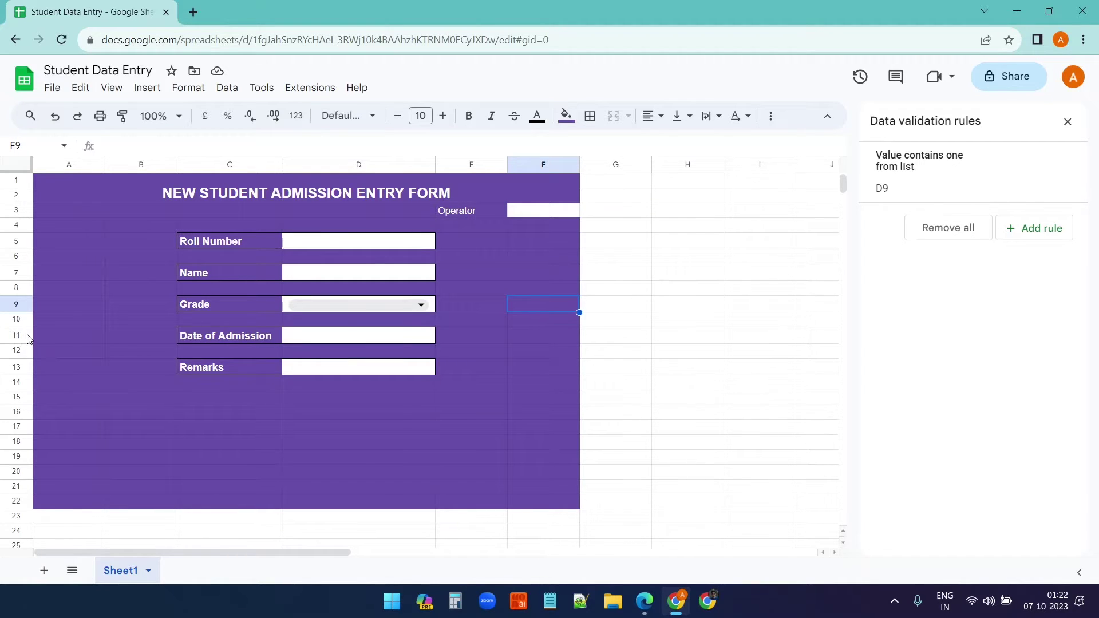
Insert two rows above Date of Admission and enter the label Gender in C11.
{"action": "right_click", "coordinate": [26, 334]}
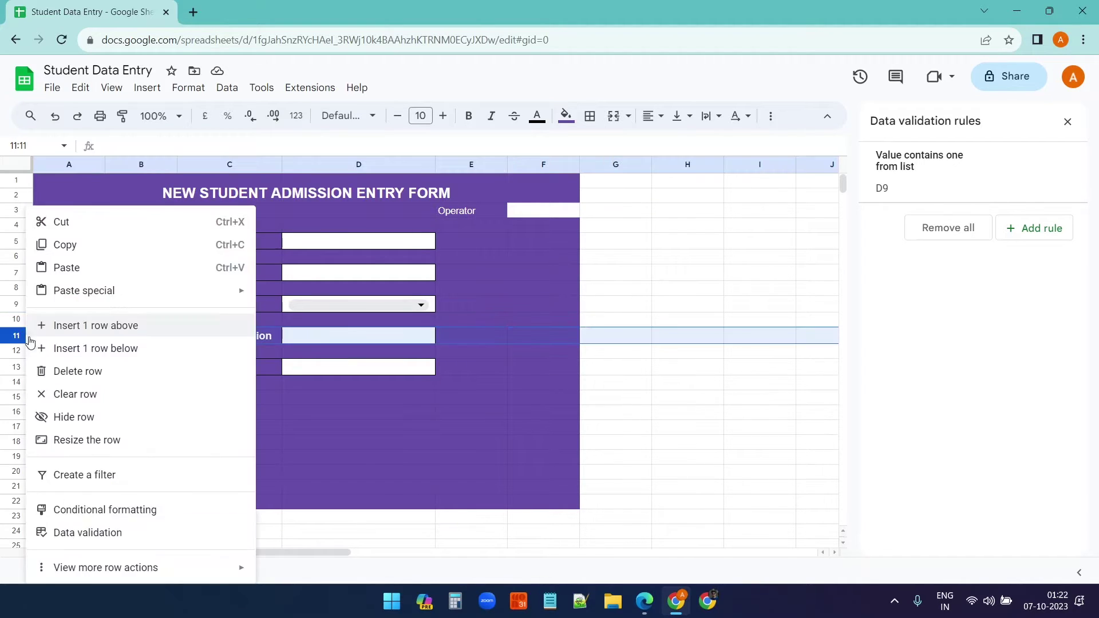
{"action": "left_click", "coordinate": [85, 324]}
{"action": "right_click", "coordinate": [22, 335]}
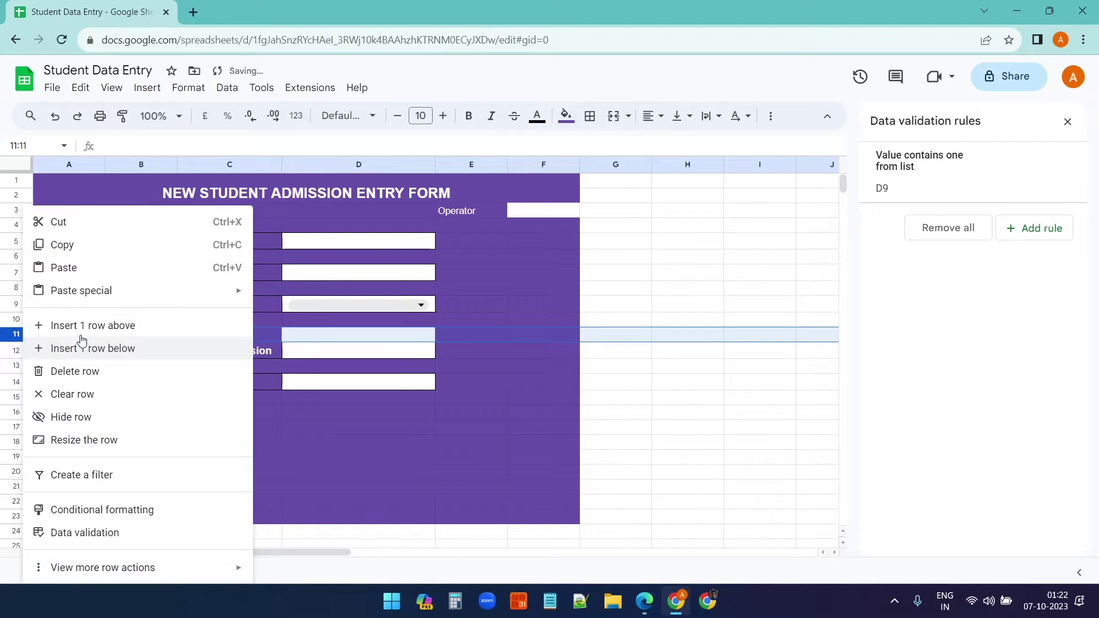
{"action": "left_click", "coordinate": [92, 346]}
{"action": "left_click", "coordinate": [244, 338]}
{"action": "type", "text": "Gender"}
Create a drop-down in the Gender cell D11 with the options Male and Female, and save the rule.
{"action": "left_click", "coordinate": [326, 338]}
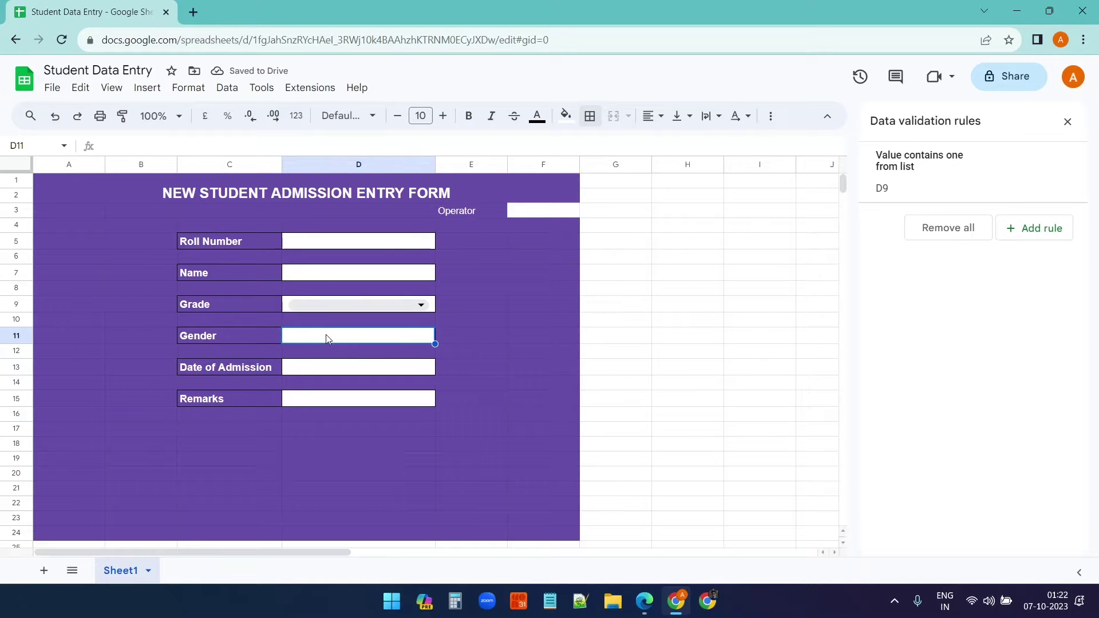
{"action": "right_click", "coordinate": [326, 339]}
{"action": "left_click", "coordinate": [395, 556]}
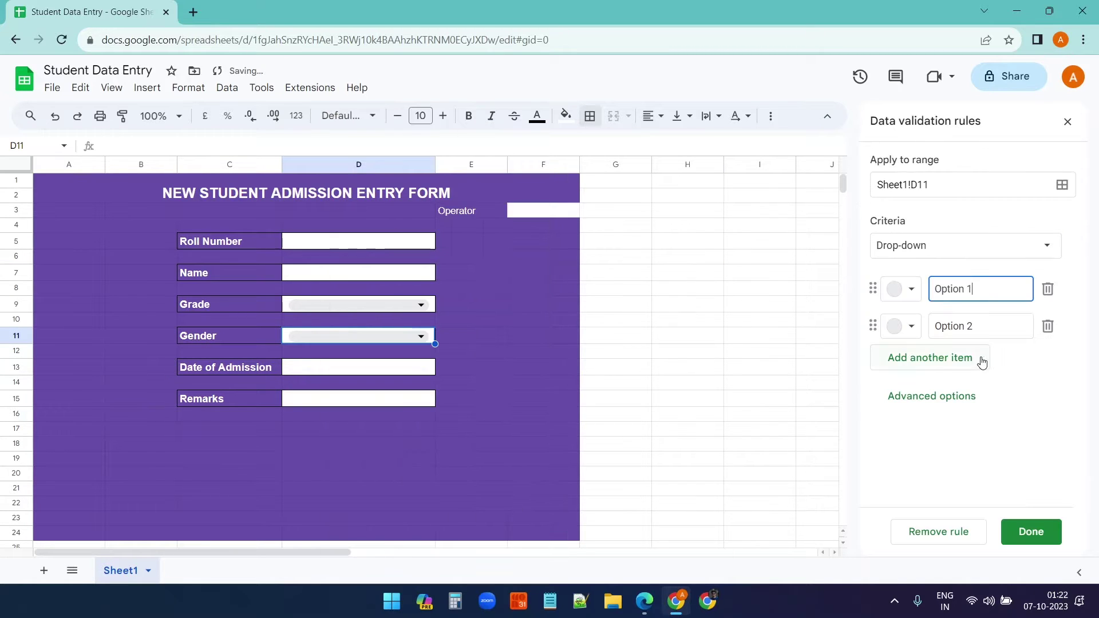
{"action": "key", "text": "ctrl+a"}
{"action": "type", "text": "male"}
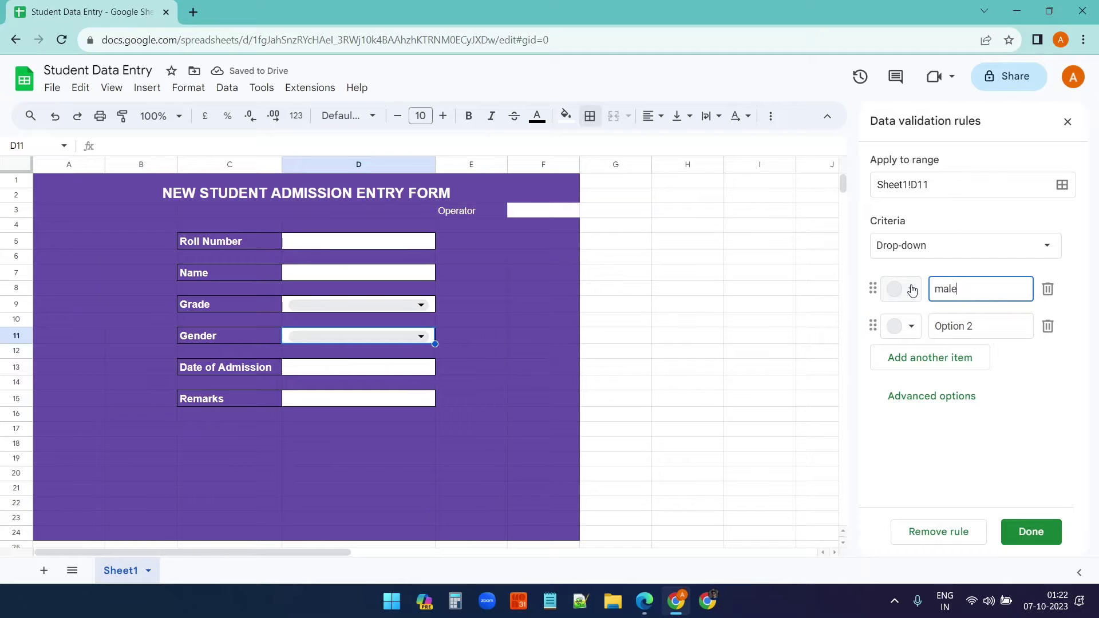
{"action": "key", "text": "ctrl+a"}
{"action": "type", "text": "Male"}
{"action": "left_click", "coordinate": [991, 325]}
{"action": "type", "text": "Female"}
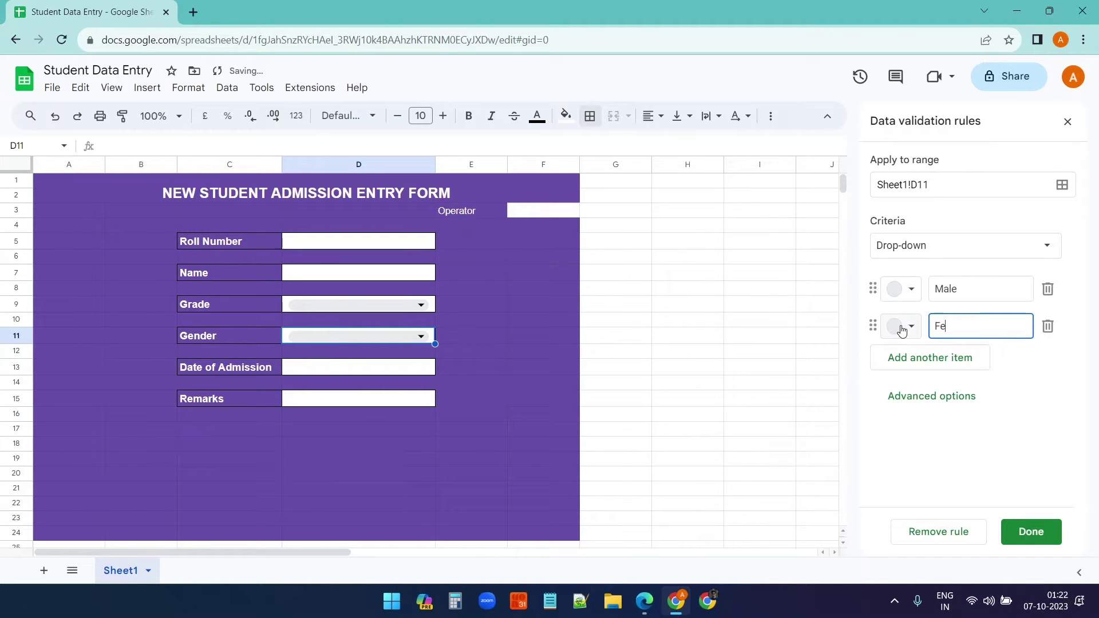
{"action": "left_click", "coordinate": [1031, 531]}
Choose 2nd in the Grade drop-down D9 and Female in the Gender drop-down D11.
{"action": "left_click", "coordinate": [380, 303]}
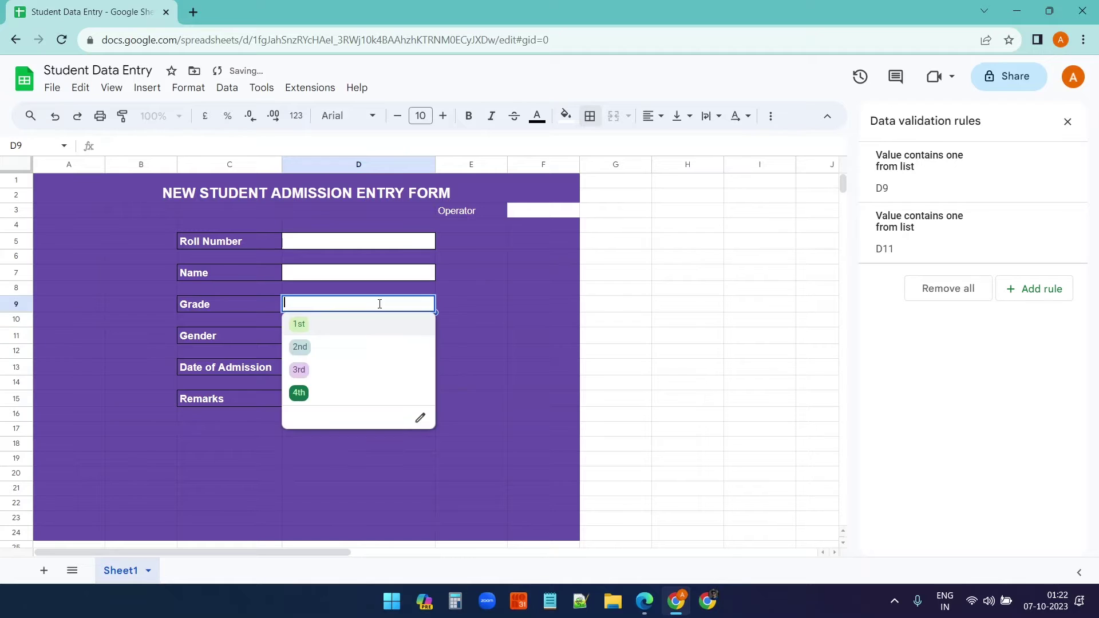
{"action": "left_click", "coordinate": [317, 351]}
{"action": "left_click", "coordinate": [297, 369]}
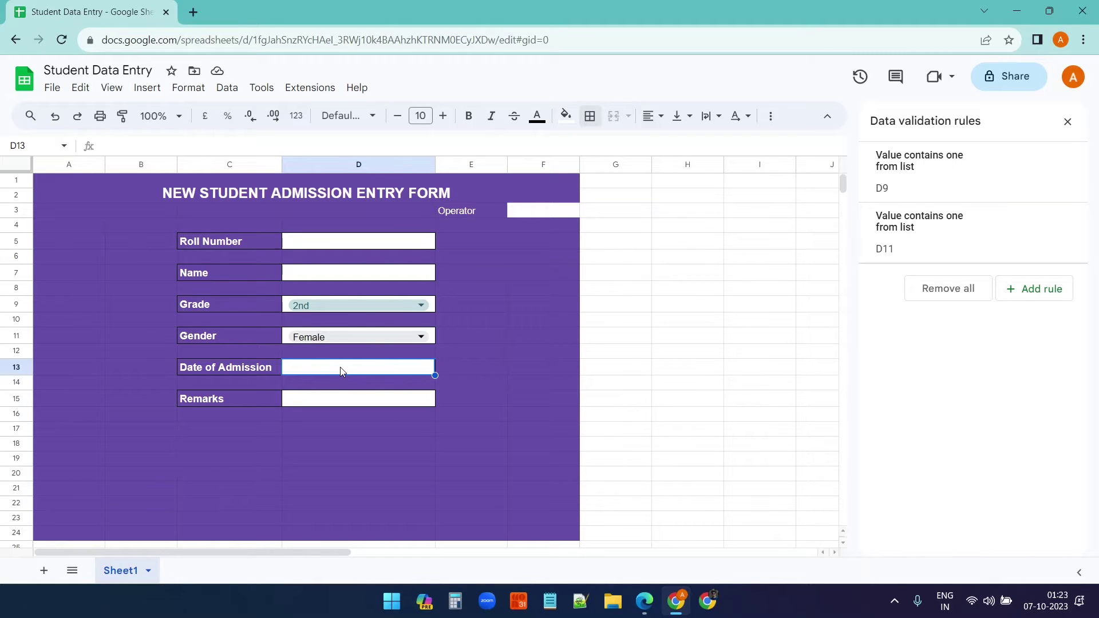
Add a data validation rule to the Date of Admission cell D13 that requires a valid date and rejects invalid input.
{"action": "left_click", "coordinate": [531, 373]}
{"action": "right_click", "coordinate": [399, 368]}
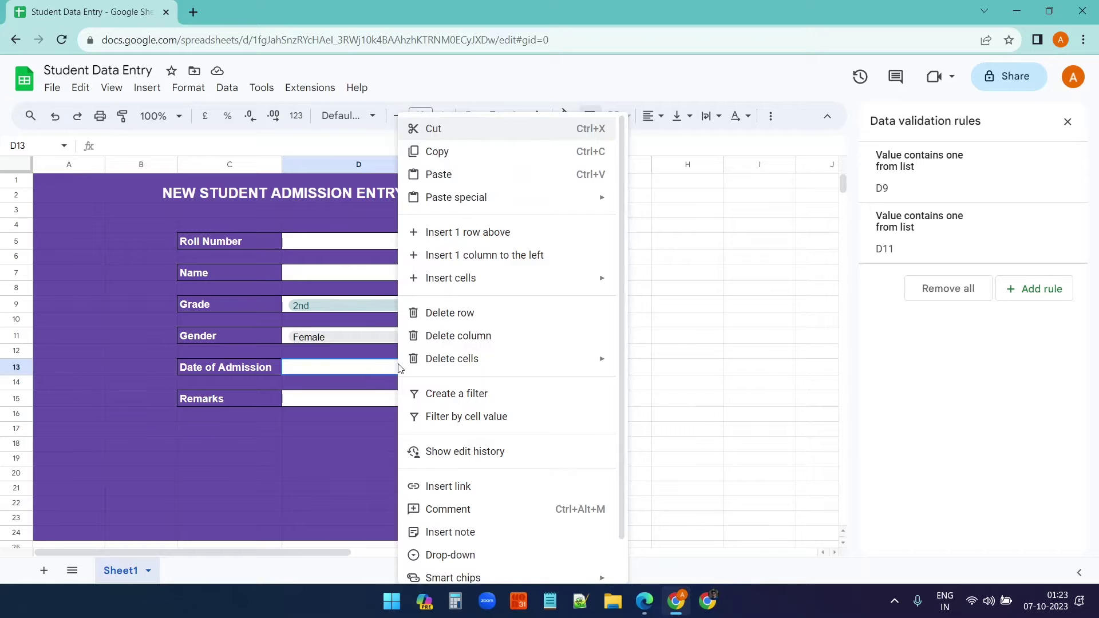
{"action": "left_click", "coordinate": [228, 88]}
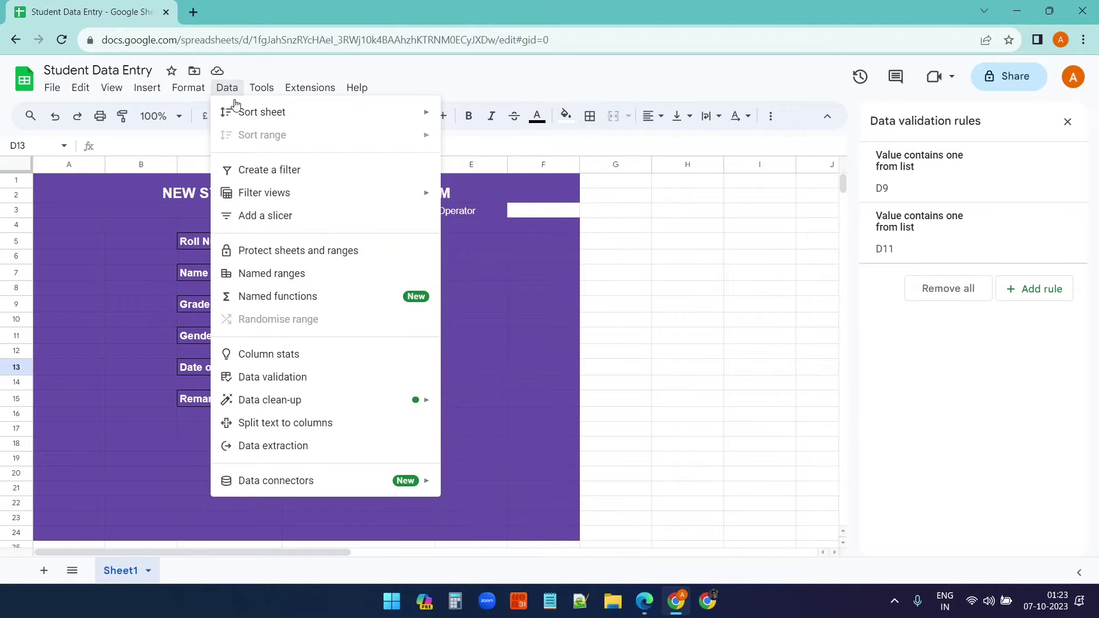
{"action": "left_click", "coordinate": [366, 375]}
{"action": "left_click", "coordinate": [228, 88]}
{"action": "left_click", "coordinate": [287, 375]}
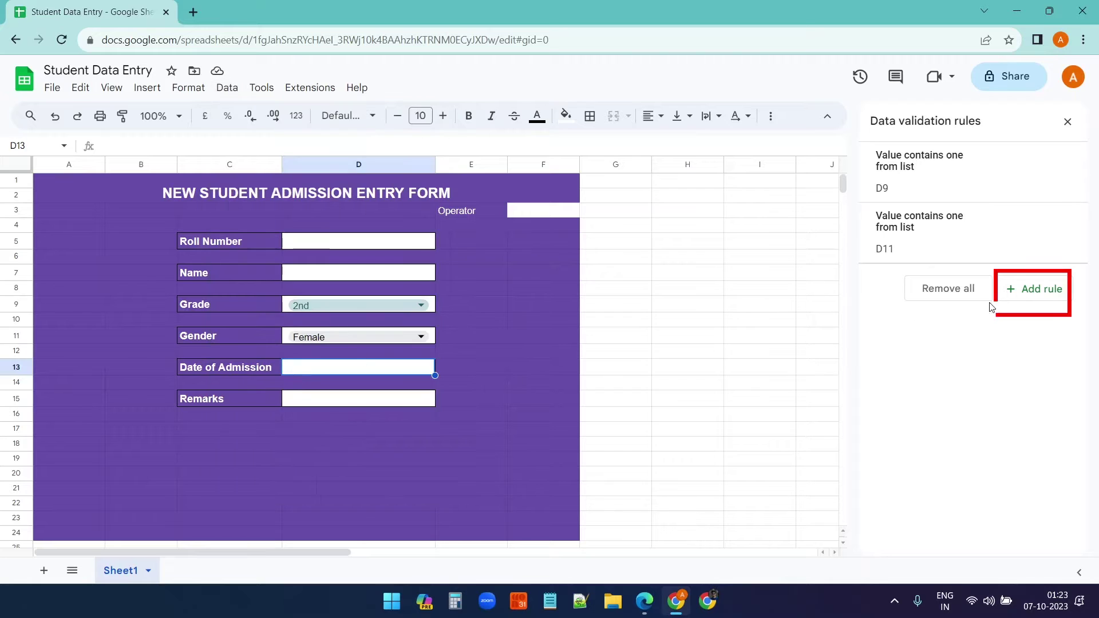
{"action": "left_click", "coordinate": [1021, 291]}
{"action": "left_click", "coordinate": [959, 246]}
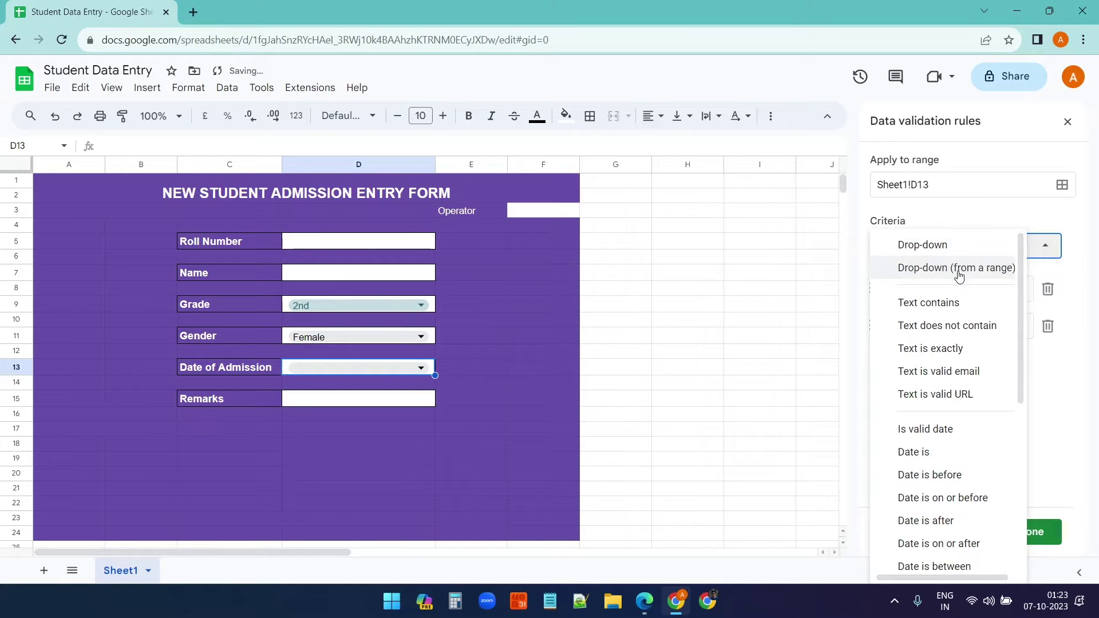
{"action": "left_click", "coordinate": [939, 423]}
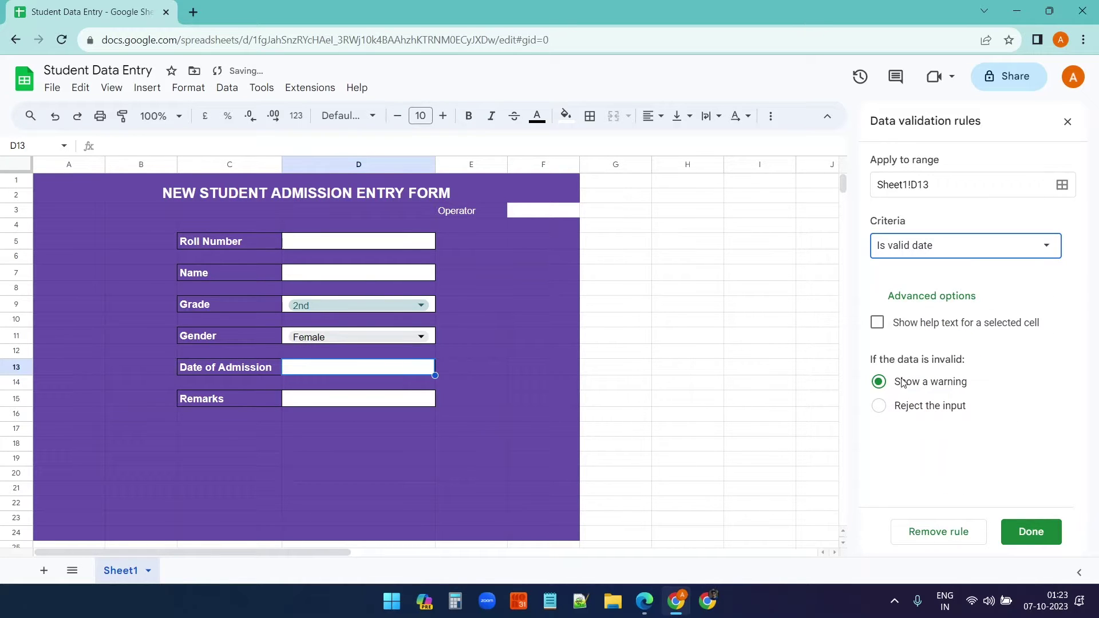
{"action": "left_click", "coordinate": [880, 408]}
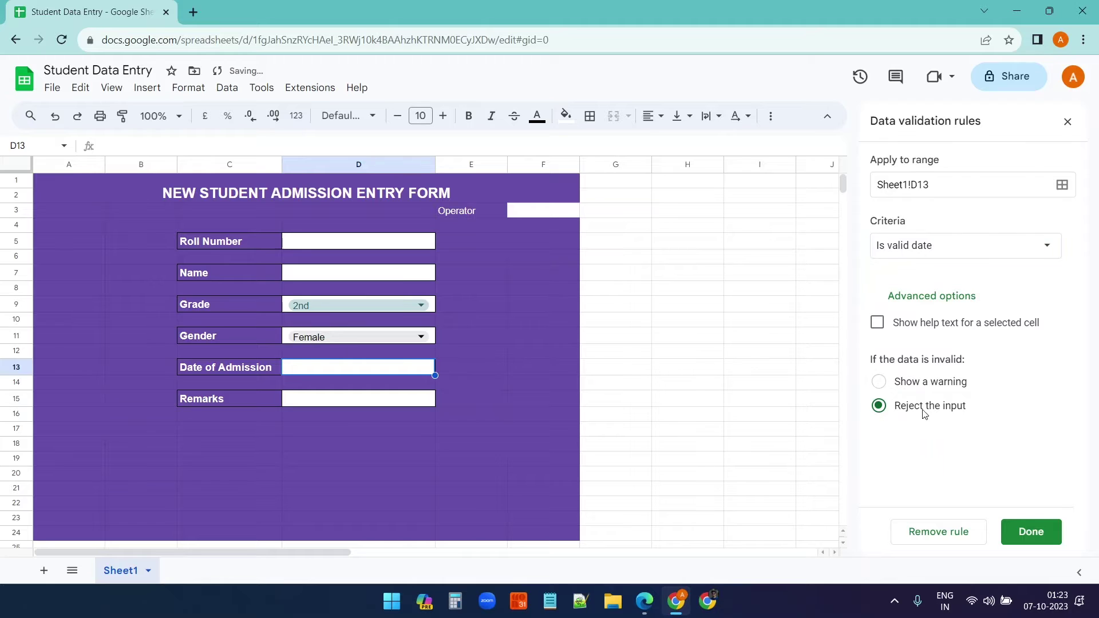
{"action": "left_click", "coordinate": [1030, 531]}
Try the calendar picker in D13 and set the Date of Admission to 17/10/2023.
{"action": "double_click", "coordinate": [373, 368]}
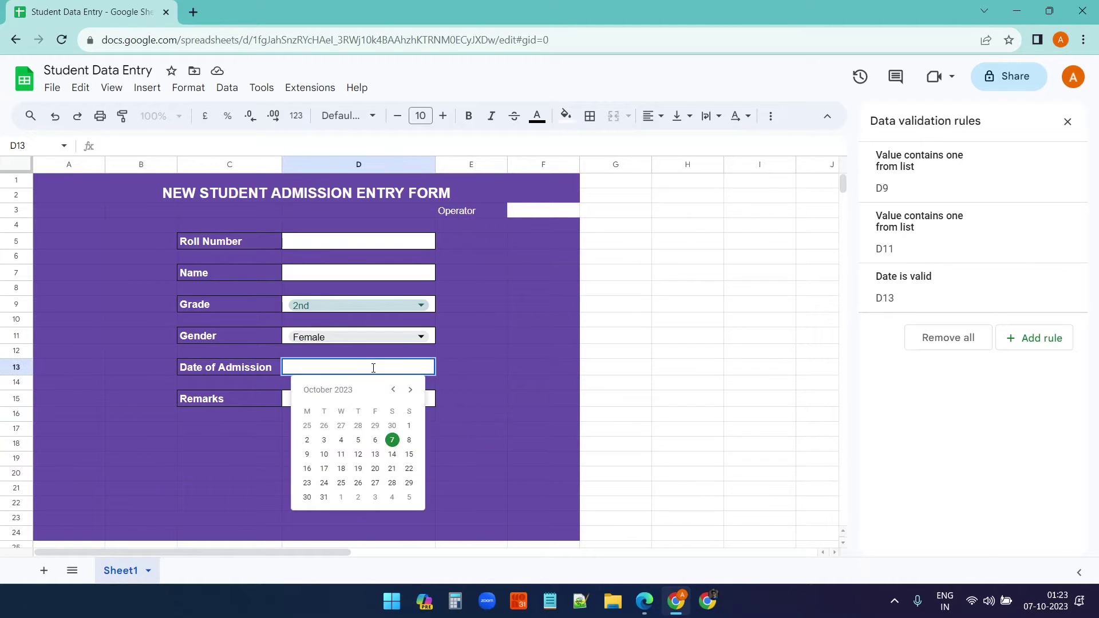
{"action": "left_click", "coordinate": [358, 470]}
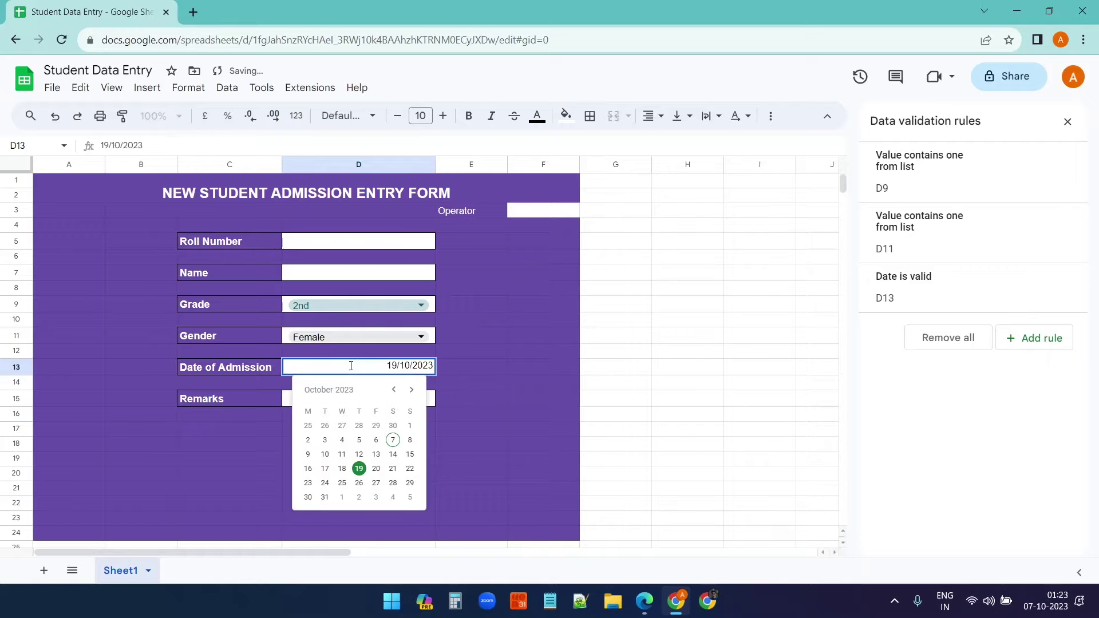
{"action": "left_click", "coordinate": [325, 469]}
{"action": "left_click", "coordinate": [455, 404]}
{"action": "left_click", "coordinate": [366, 404]}
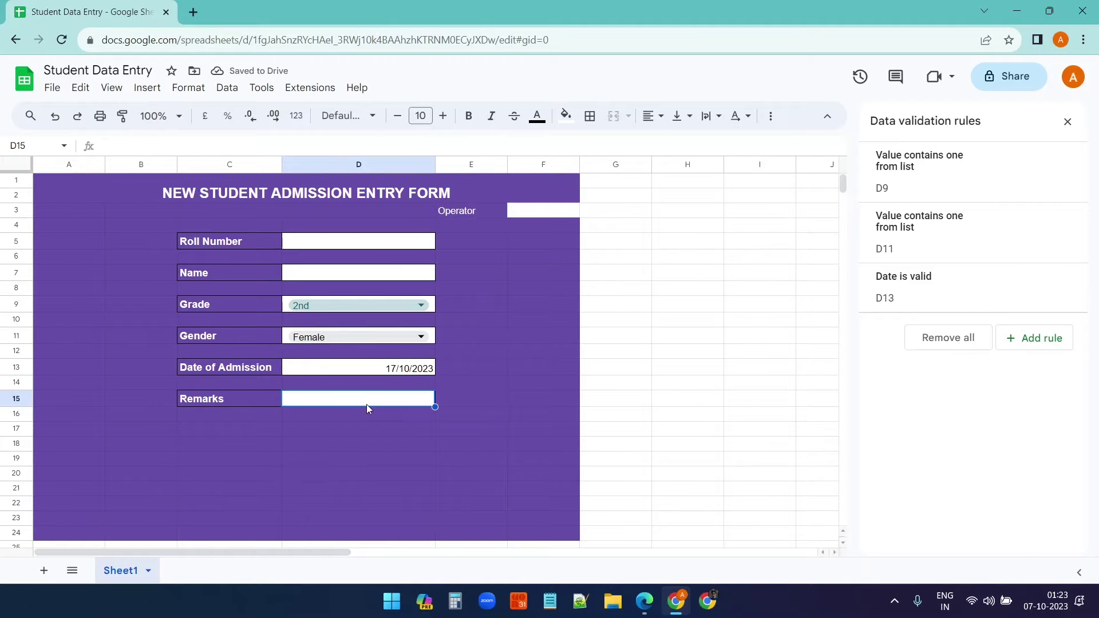
Create a drop-down in the Operator cell F3 with the first names of three operators as options, and save the rule.
{"action": "left_click", "coordinate": [538, 212]}
{"action": "right_click", "coordinate": [538, 212]}
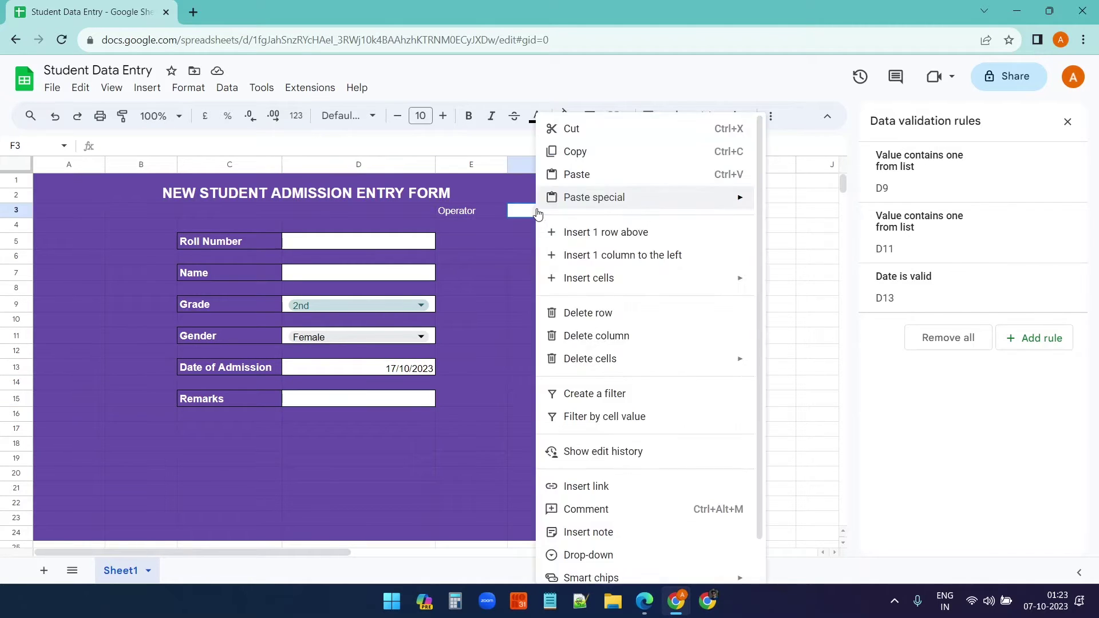
{"action": "left_click", "coordinate": [594, 556]}
{"action": "type", "text": "Enrique"}
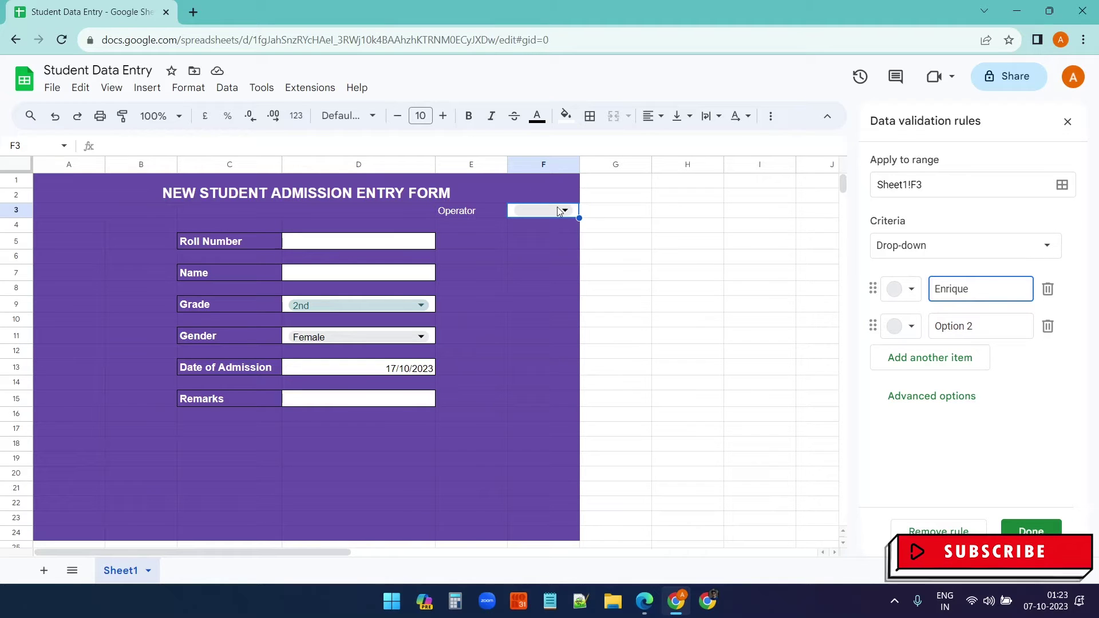
{"action": "triple_click", "coordinate": [935, 324]}
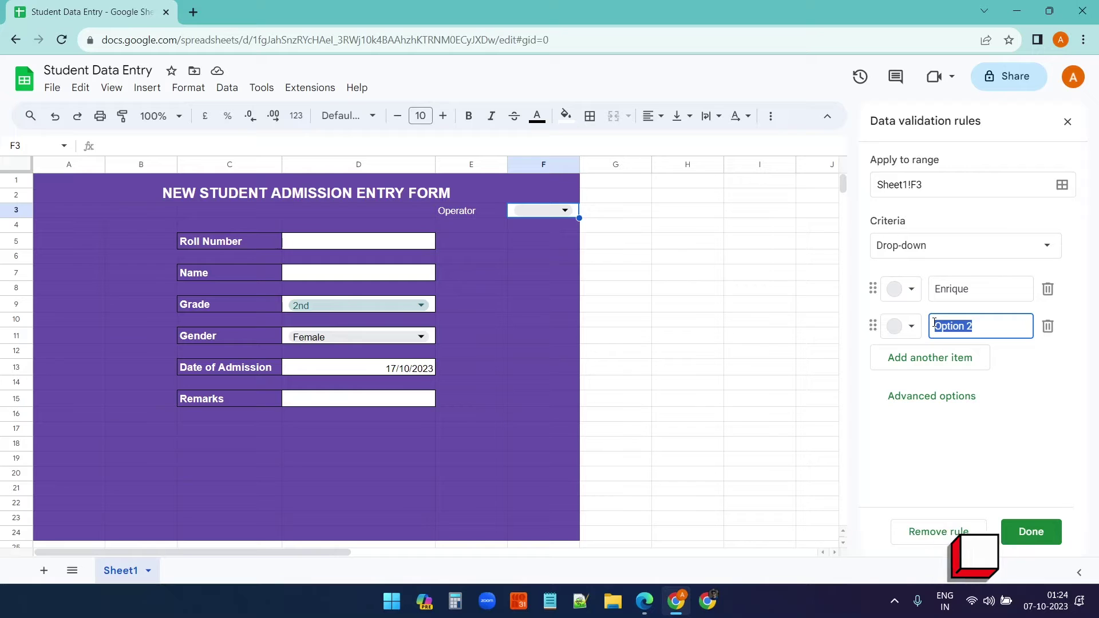
{"action": "type", "text": "Mia"}
{"action": "left_click", "coordinate": [964, 362]}
{"action": "type", "text": "Emanuel"}
{"action": "left_click", "coordinate": [1031, 532]}
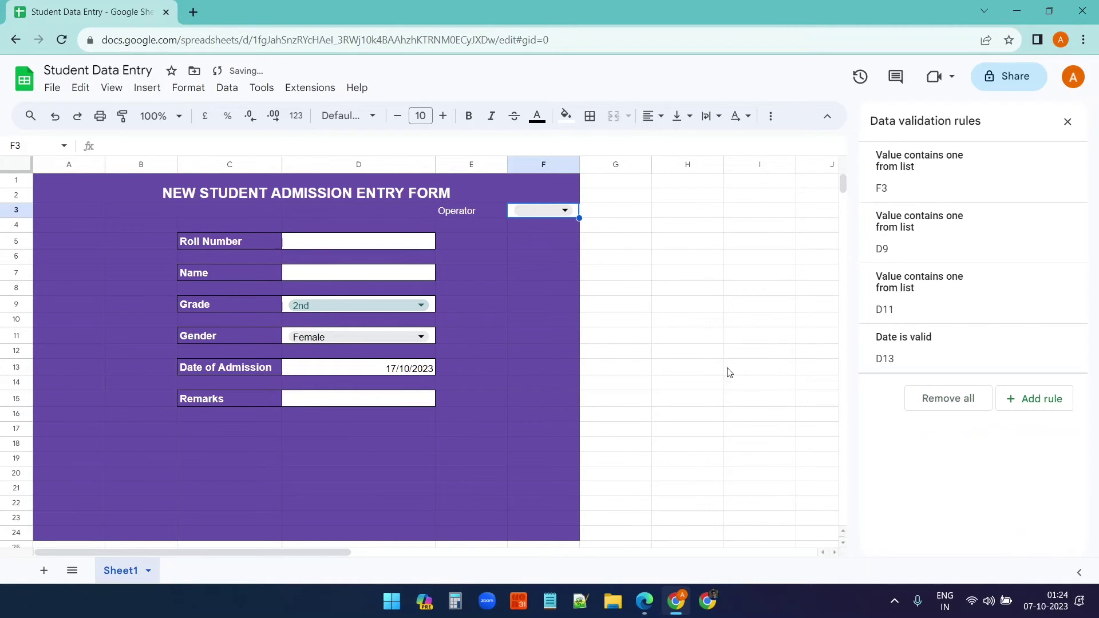
Try each operator name in the F3 drop-down and leave the third one selected.
{"action": "left_click", "coordinate": [550, 214]}
{"action": "left_click", "coordinate": [542, 232]}
{"action": "left_click", "coordinate": [547, 215]}
{"action": "left_click", "coordinate": [542, 250]}
{"action": "left_click", "coordinate": [544, 212]}
{"action": "left_click", "coordinate": [535, 275]}
{"action": "double_click", "coordinate": [545, 211]}
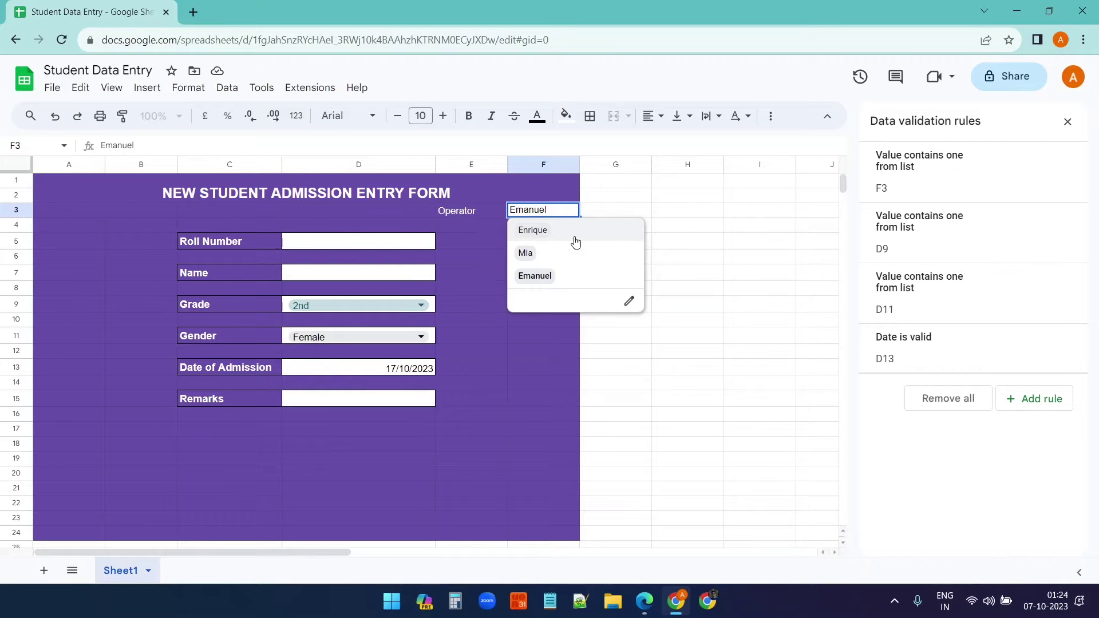
{"action": "left_click", "coordinate": [526, 277]}
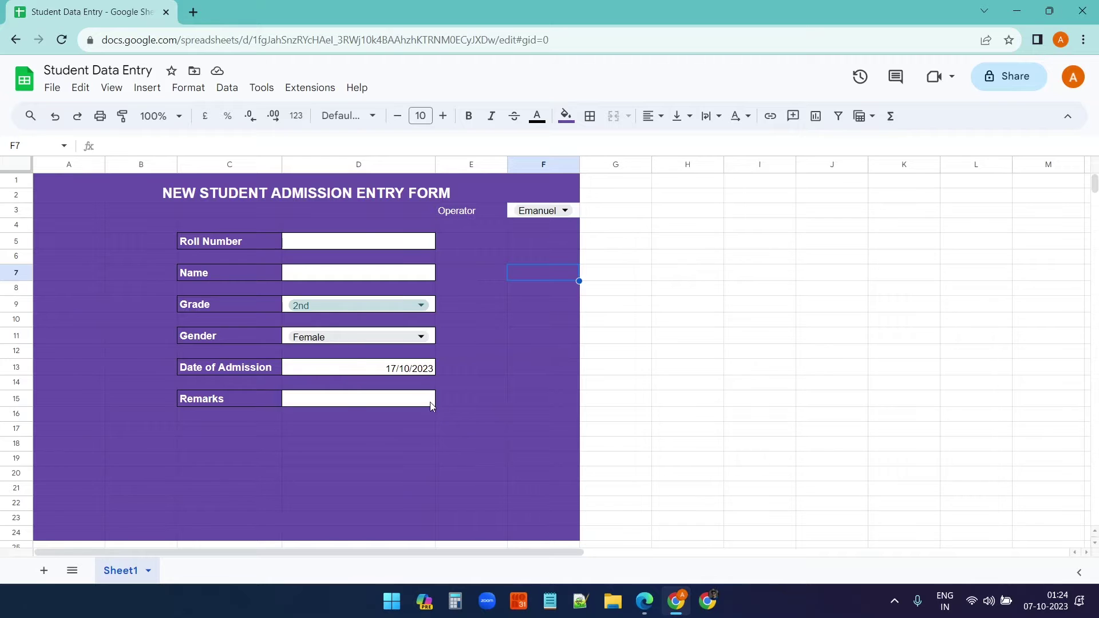
Insert a drawing and sketch a small rounded rectangle labelled Enter.
{"action": "left_click", "coordinate": [147, 87]}
{"action": "left_click", "coordinate": [194, 283]}
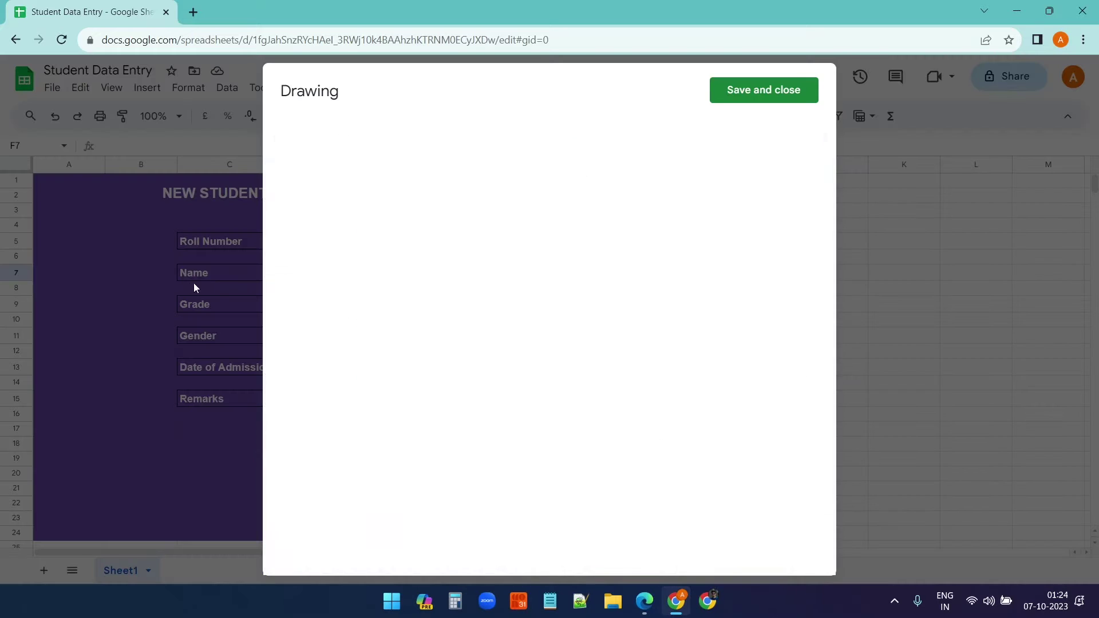
{"action": "left_click", "coordinate": [466, 137]}
{"action": "mouse_move", "coordinate": [522, 169]}
{"action": "left_click", "coordinate": [594, 170]}
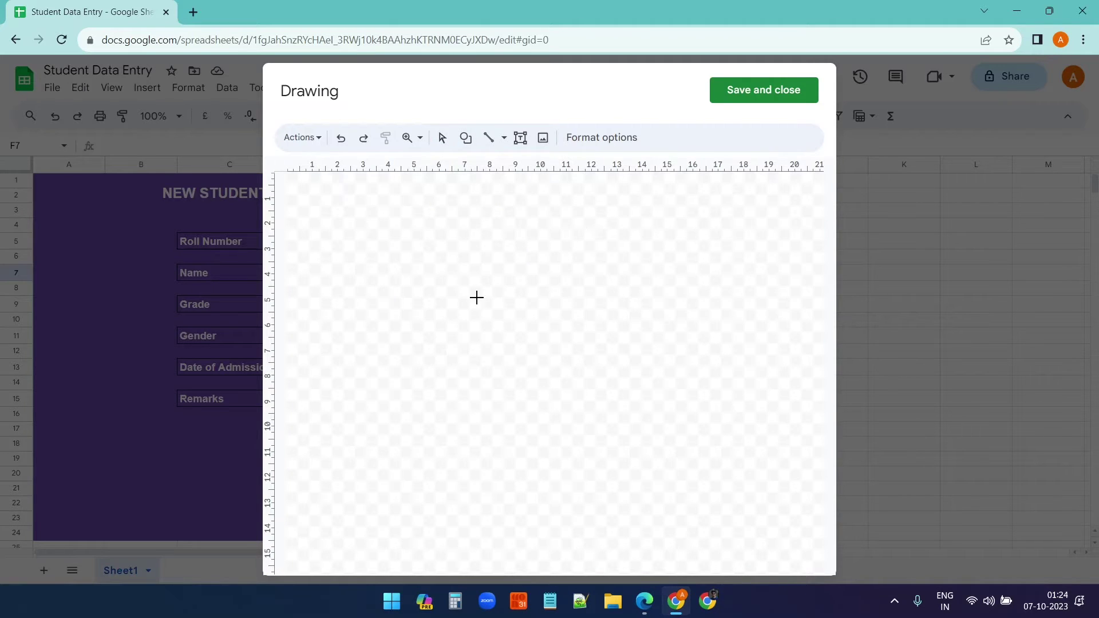
{"action": "left_click_drag", "start_coordinate": [476, 296], "coordinate": [565, 317]}
{"action": "type", "text": "Enter"}
{"action": "key", "text": "Escape"}
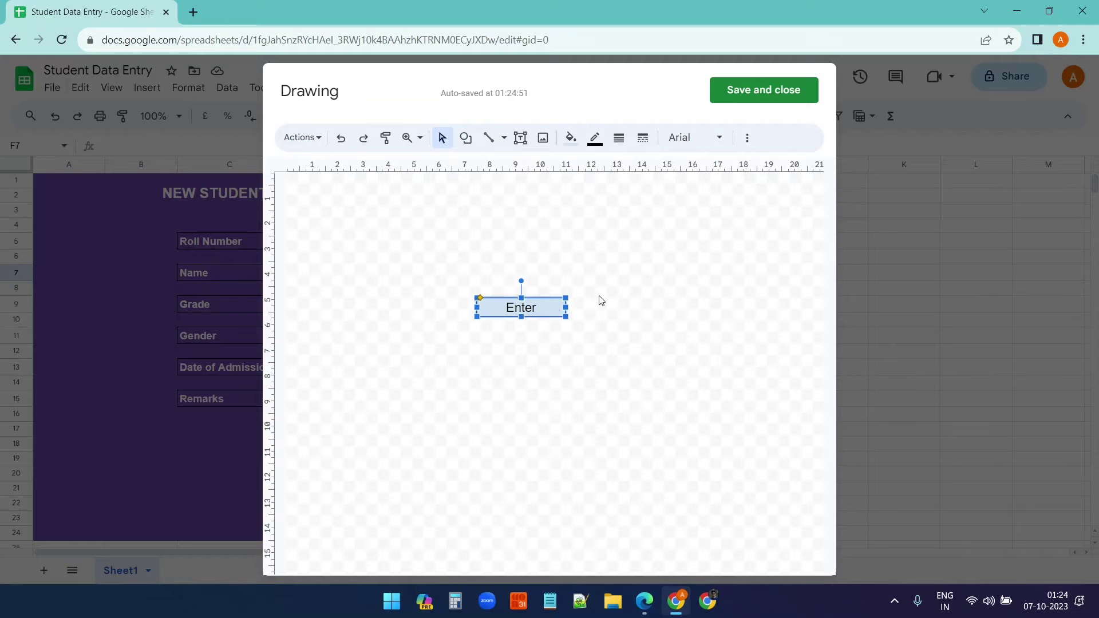
Fill the Enter shape with white, save the drawing, and place it below the Remarks field around E18:F19.
{"action": "left_click", "coordinate": [570, 137]}
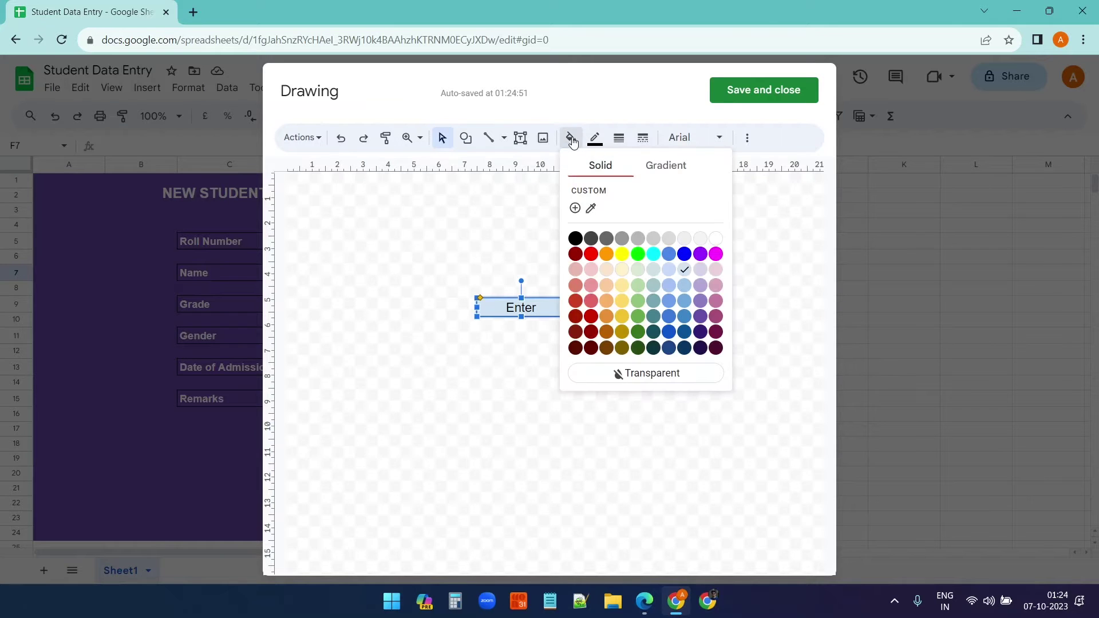
{"action": "left_click", "coordinate": [718, 239]}
{"action": "left_click", "coordinate": [724, 270]}
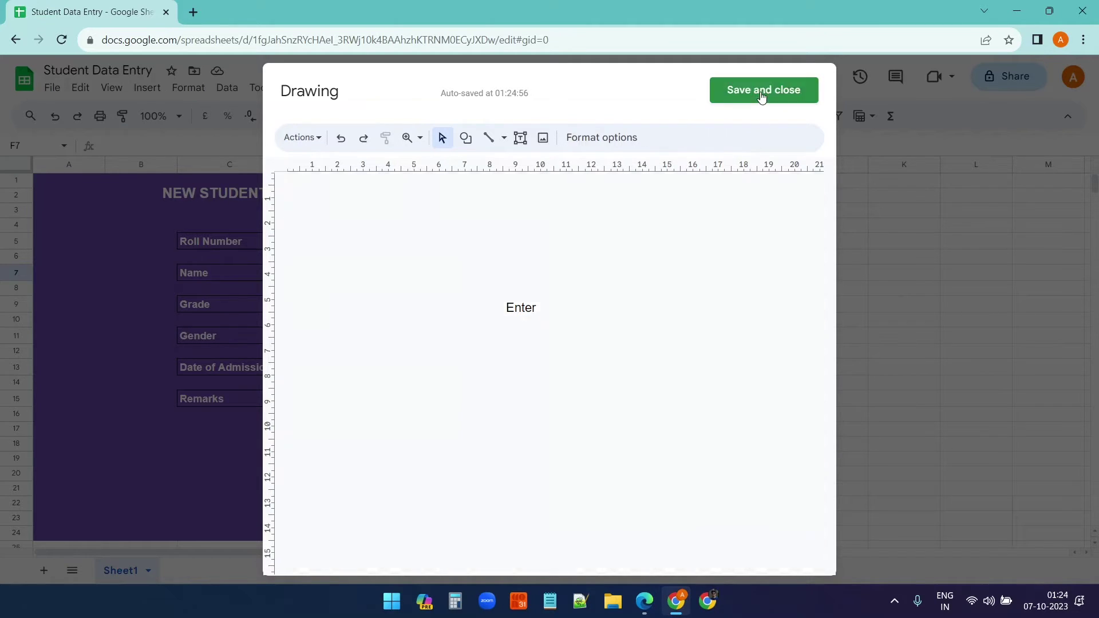
{"action": "left_click", "coordinate": [760, 93]}
{"action": "left_click", "coordinate": [563, 287]}
{"action": "mouse_move", "coordinate": [563, 287]}
{"action": "left_mouse_down"}
{"action": "mouse_move", "coordinate": [472, 513]}
{"action": "mouse_move", "coordinate": [482, 507]}
{"action": "mouse_move", "coordinate": [474, 458]}
{"action": "left_mouse_up"}
{"action": "left_click", "coordinate": [687, 273]}
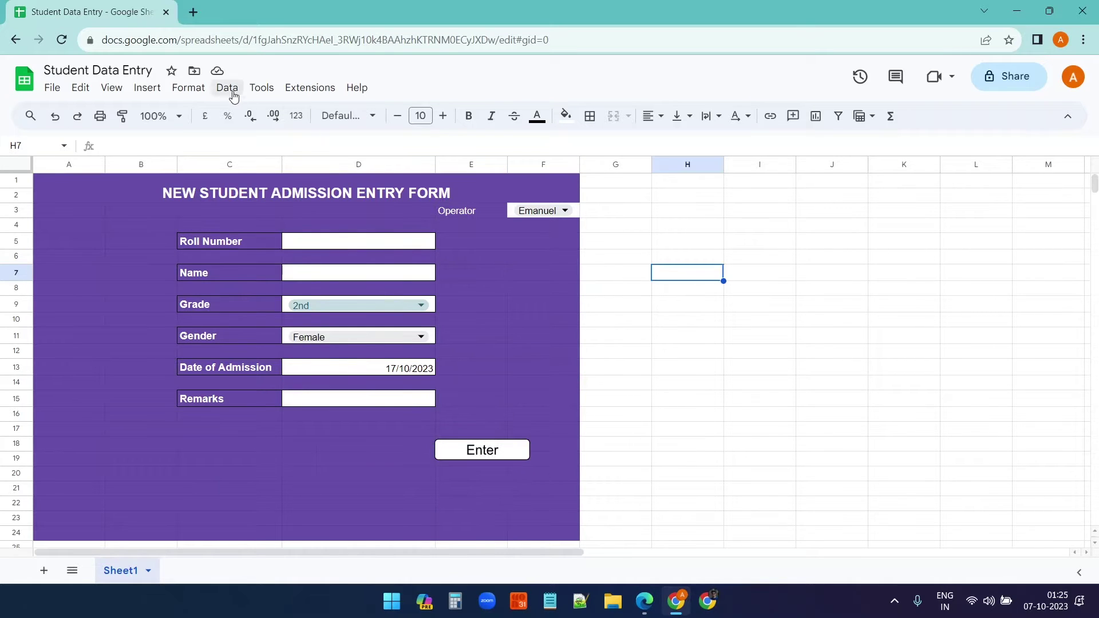
Insert a second drawing with a small rounded rectangle labelled Search.
{"action": "left_click", "coordinate": [227, 87]}
{"action": "left_click", "coordinate": [147, 87]}
{"action": "left_click", "coordinate": [147, 87]}
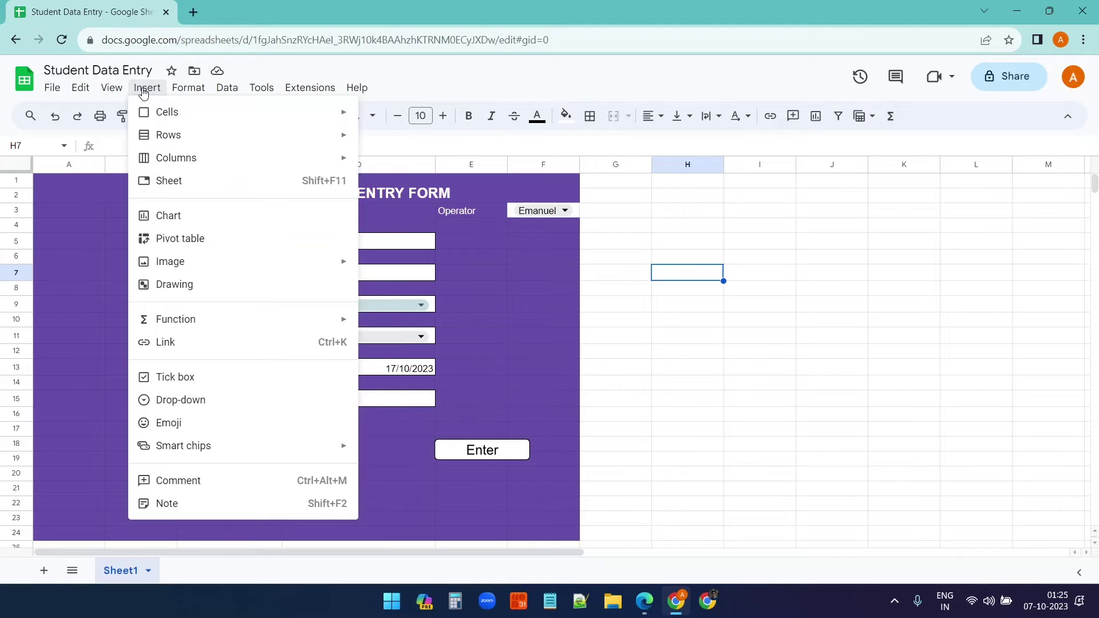
{"action": "left_click", "coordinate": [208, 283]}
{"action": "left_click", "coordinate": [466, 137]}
{"action": "mouse_move", "coordinate": [502, 165]}
{"action": "left_click", "coordinate": [601, 166]}
{"action": "left_click_drag", "start_coordinate": [479, 273], "coordinate": [569, 291]}
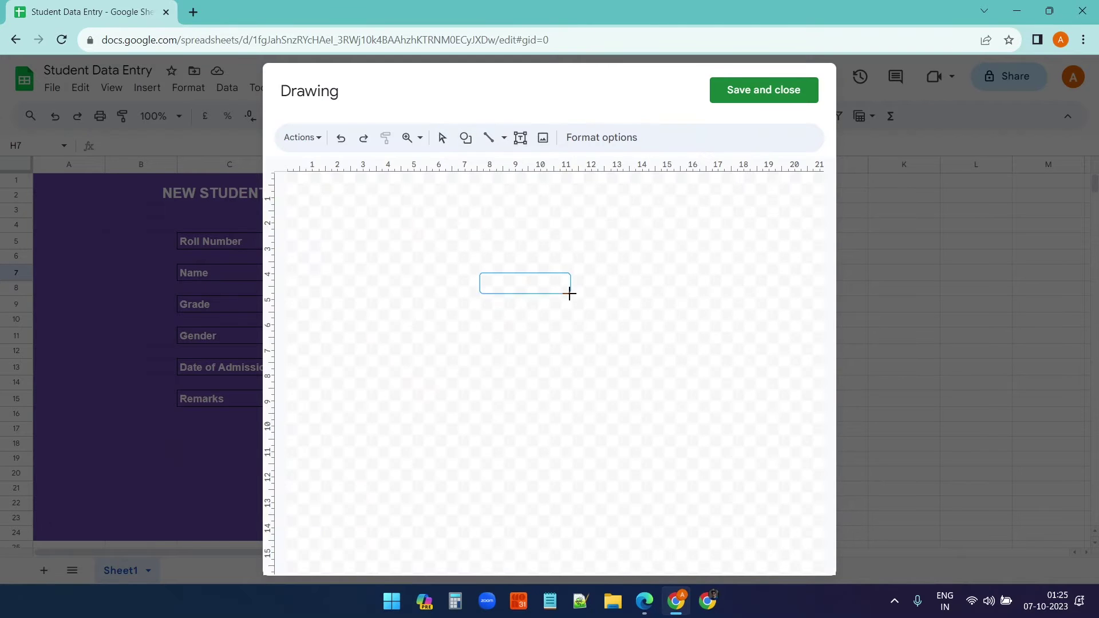
{"action": "type", "text": "Search"}
Fill the Search shape with white and save the drawing to the sheet.
{"action": "left_click", "coordinate": [546, 281]}
{"action": "left_click", "coordinate": [572, 138]}
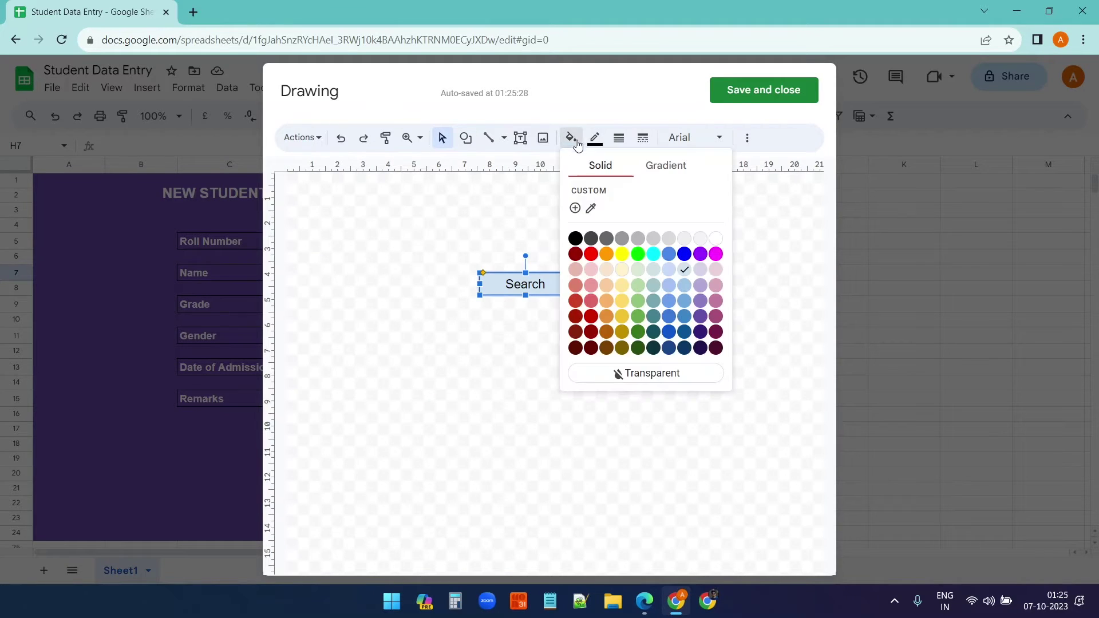
{"action": "left_click", "coordinate": [715, 235]}
{"action": "left_click", "coordinate": [712, 225]}
{"action": "left_click", "coordinate": [763, 90]}
Insert a third drawing with a white rounded rectangle labelled Edit and save it to the sheet.
{"action": "left_click", "coordinate": [147, 87]}
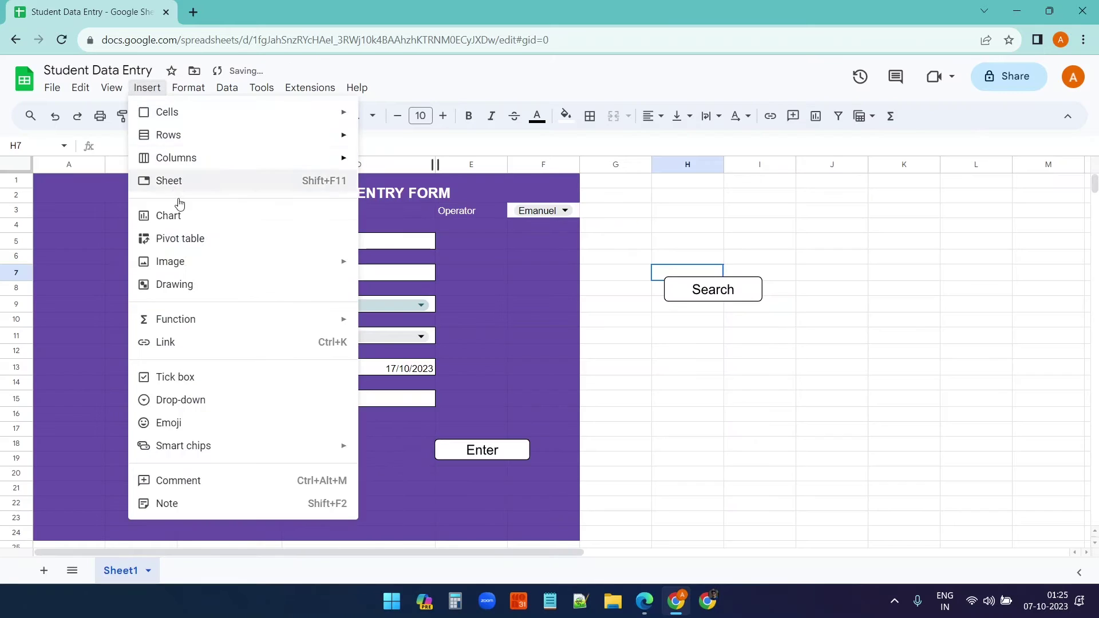
{"action": "left_click", "coordinate": [189, 282]}
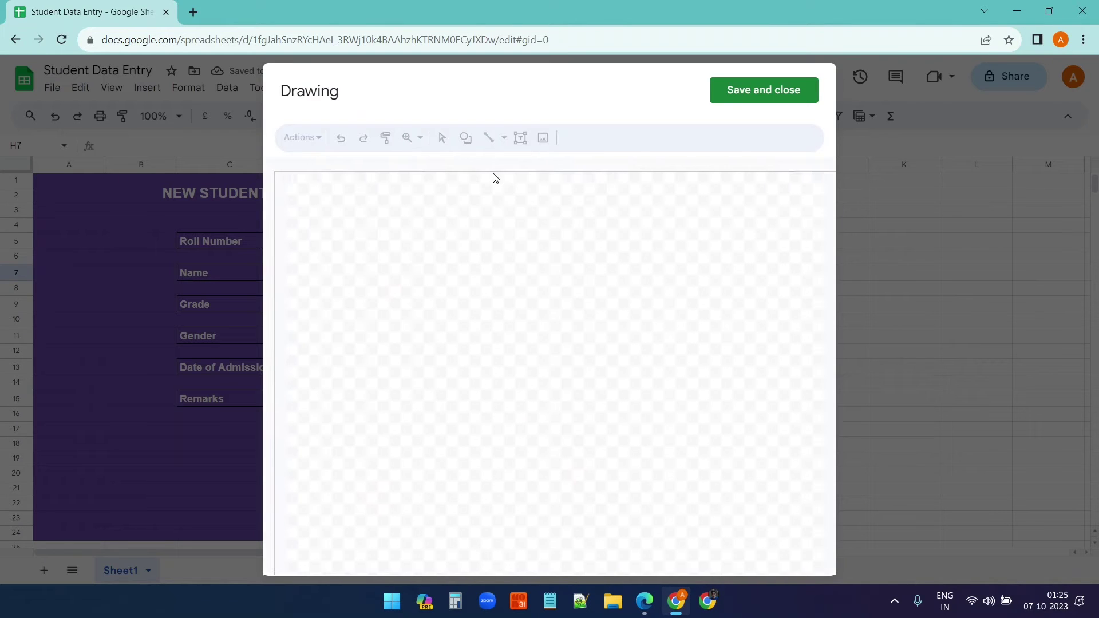
{"action": "left_click", "coordinate": [466, 138]}
{"action": "mouse_move", "coordinate": [518, 169]}
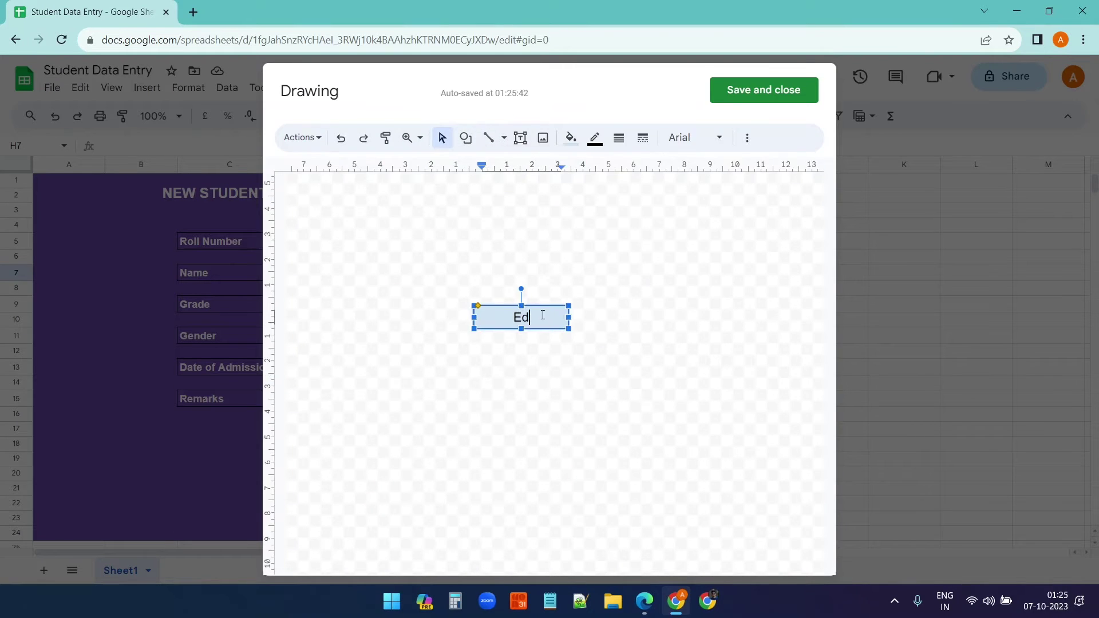
{"action": "type", "text": "it"}
{"action": "left_click", "coordinate": [734, 214]}
{"action": "left_click", "coordinate": [763, 90]}
Insert a fourth drawing with a small rounded rectangle labelled Clear.
{"action": "left_click", "coordinate": [148, 87]}
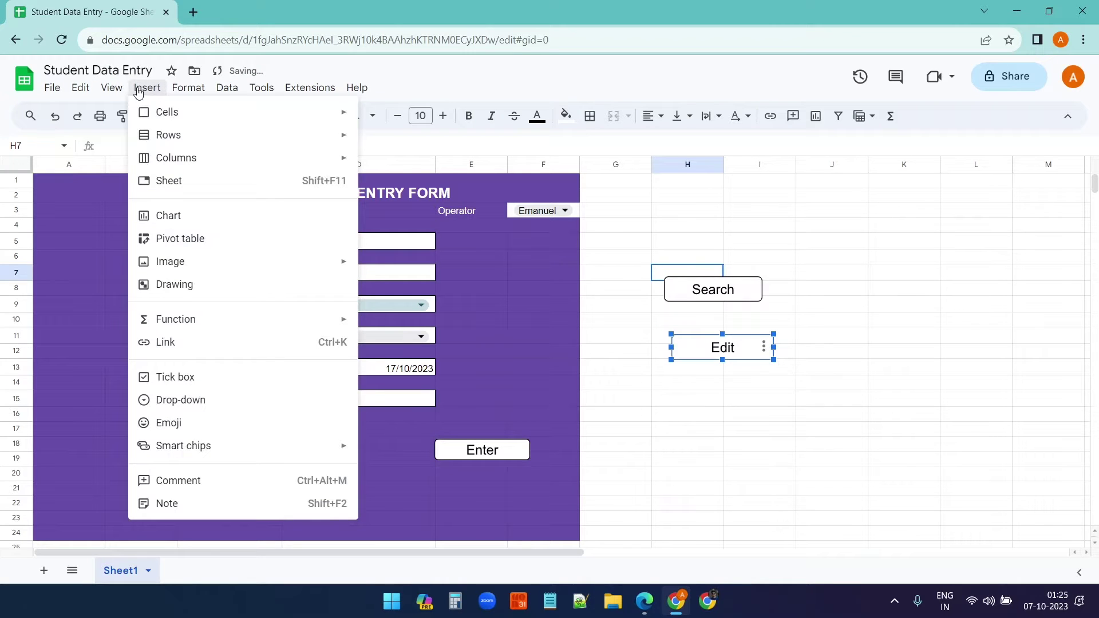
{"action": "left_click", "coordinate": [190, 286]}
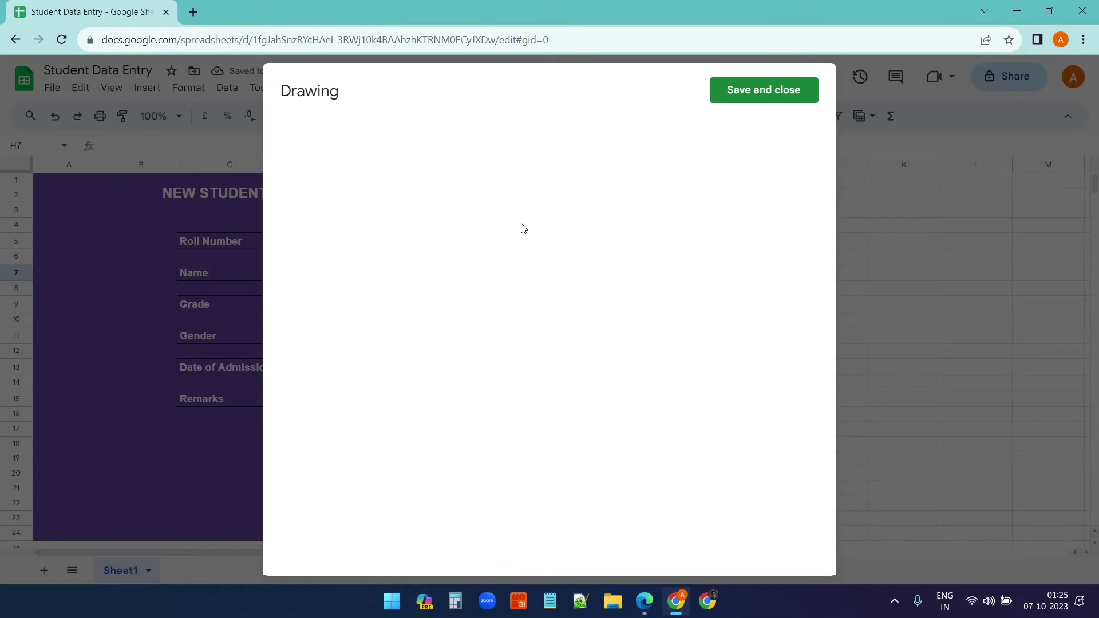
{"action": "left_click", "coordinate": [466, 138]}
{"action": "mouse_move", "coordinate": [518, 167]}
{"action": "left_click", "coordinate": [581, 171]}
{"action": "mouse_move", "coordinate": [484, 269]}
{"action": "left_mouse_down"}
{"action": "mouse_move", "coordinate": [500, 297]}
{"action": "mouse_move", "coordinate": [575, 291]}
{"action": "left_mouse_up"}
{"action": "type", "text": "Clear"}
Fill the Clear shape with white and save the drawing to the sheet.
{"action": "left_click", "coordinate": [570, 137]}
{"action": "left_click", "coordinate": [713, 239]}
{"action": "left_click", "coordinate": [726, 201]}
{"action": "left_click", "coordinate": [763, 90]}
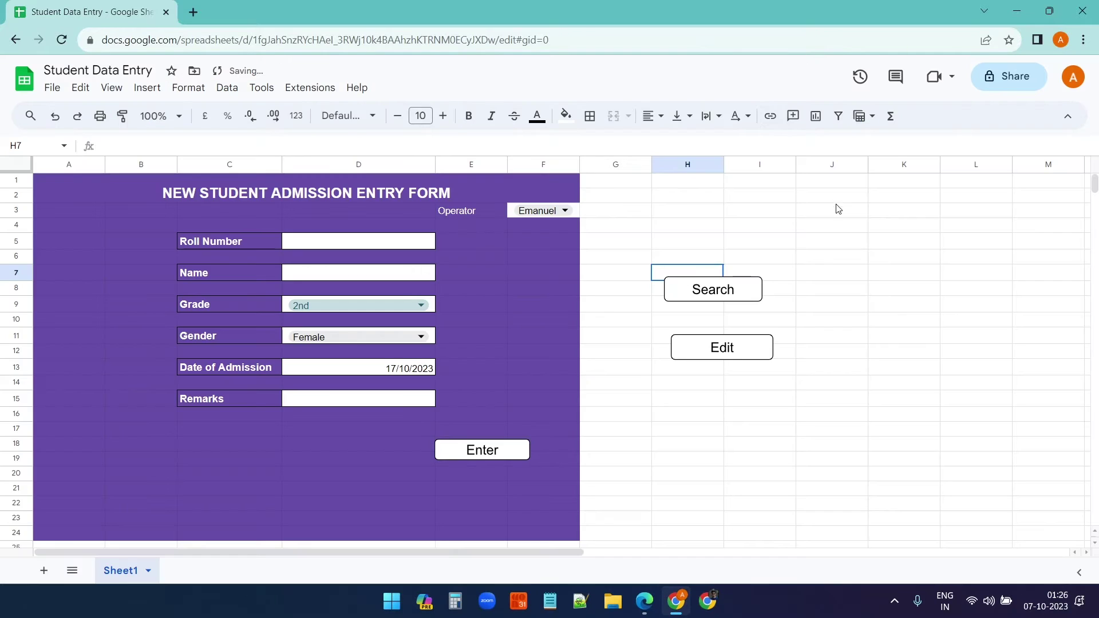
Arrange the Clear, Search and Edit buttons with Enter as a two-by-two grid below the Remarks field.
{"action": "mouse_move", "coordinate": [714, 302]}
{"action": "left_mouse_down"}
{"action": "mouse_move", "coordinate": [514, 486]}
{"action": "mouse_move", "coordinate": [493, 491]}
{"action": "left_mouse_up"}
{"action": "left_click", "coordinate": [822, 289]}
{"action": "left_click", "coordinate": [709, 289]}
{"action": "mouse_move", "coordinate": [710, 290]}
{"action": "left_mouse_down"}
{"action": "mouse_move", "coordinate": [355, 454]}
{"action": "mouse_move", "coordinate": [338, 449]}
{"action": "left_mouse_up"}
{"action": "left_click", "coordinate": [721, 347]}
{"action": "left_click_drag", "start_coordinate": [721, 347], "coordinate": [343, 488]}
{"action": "left_click", "coordinate": [458, 532]}
Resize and align the Clear button to match the width of the Enter button above it.
{"action": "left_click", "coordinate": [492, 489]}
{"action": "left_click", "coordinate": [559, 456]}
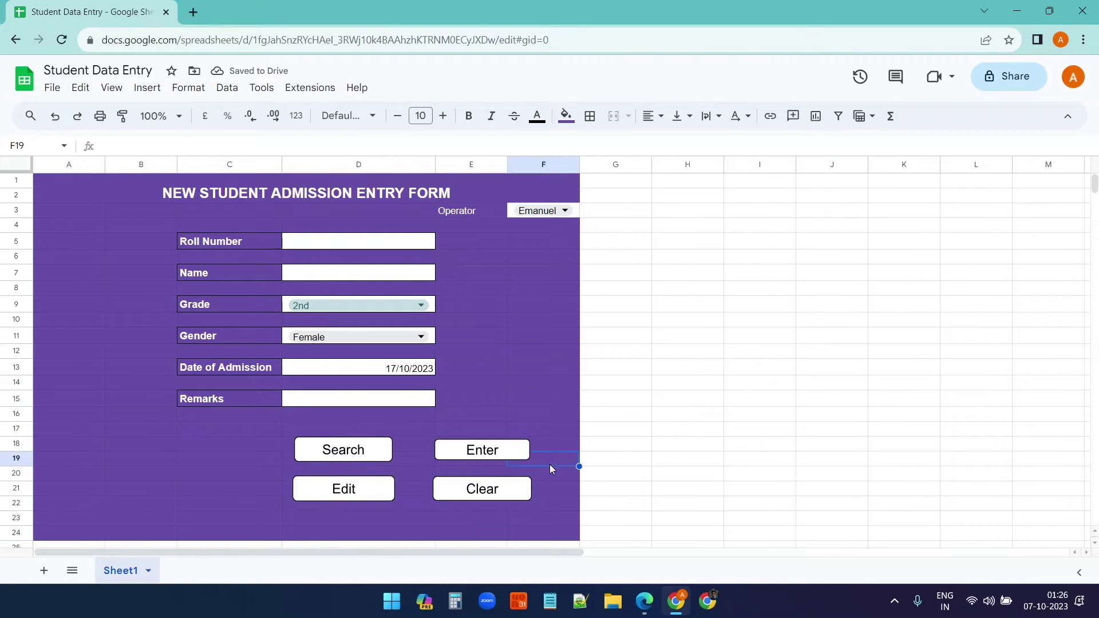
{"action": "left_click", "coordinate": [475, 493]}
{"action": "left_click", "coordinate": [559, 412]}
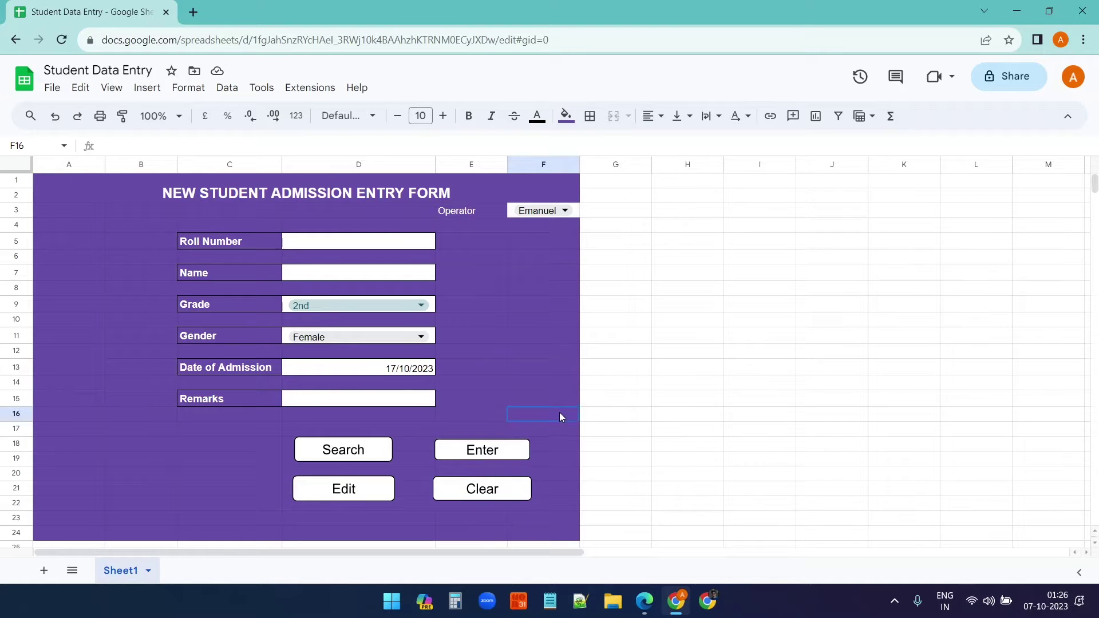
{"action": "left_click", "coordinate": [490, 491]}
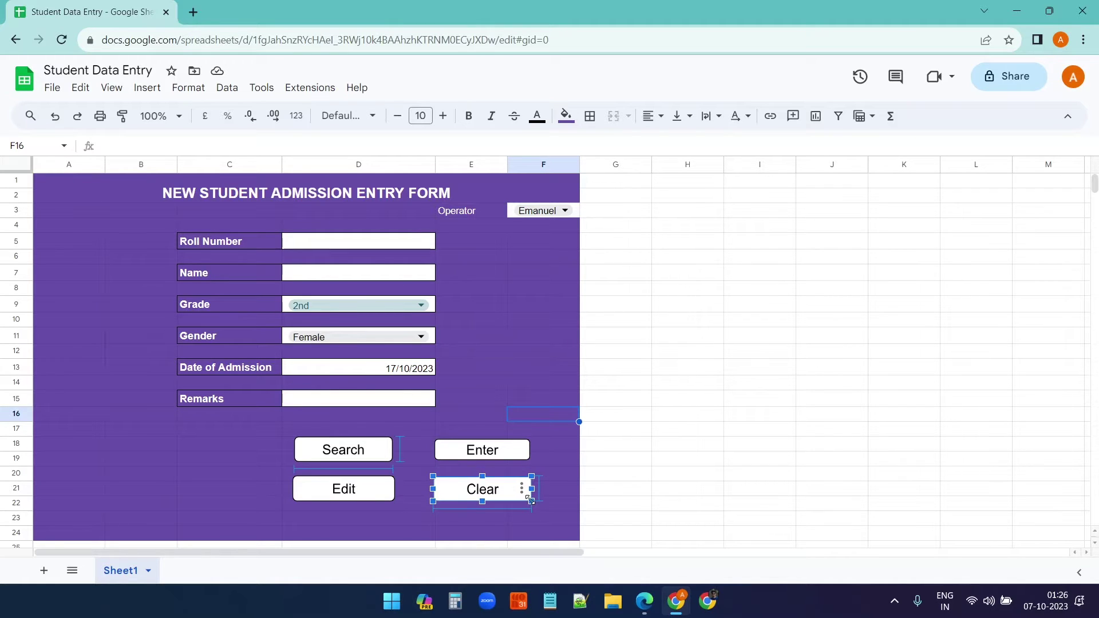
{"action": "left_click_drag", "start_coordinate": [527, 495], "coordinate": [529, 496]}
{"action": "left_click", "coordinate": [664, 449]}
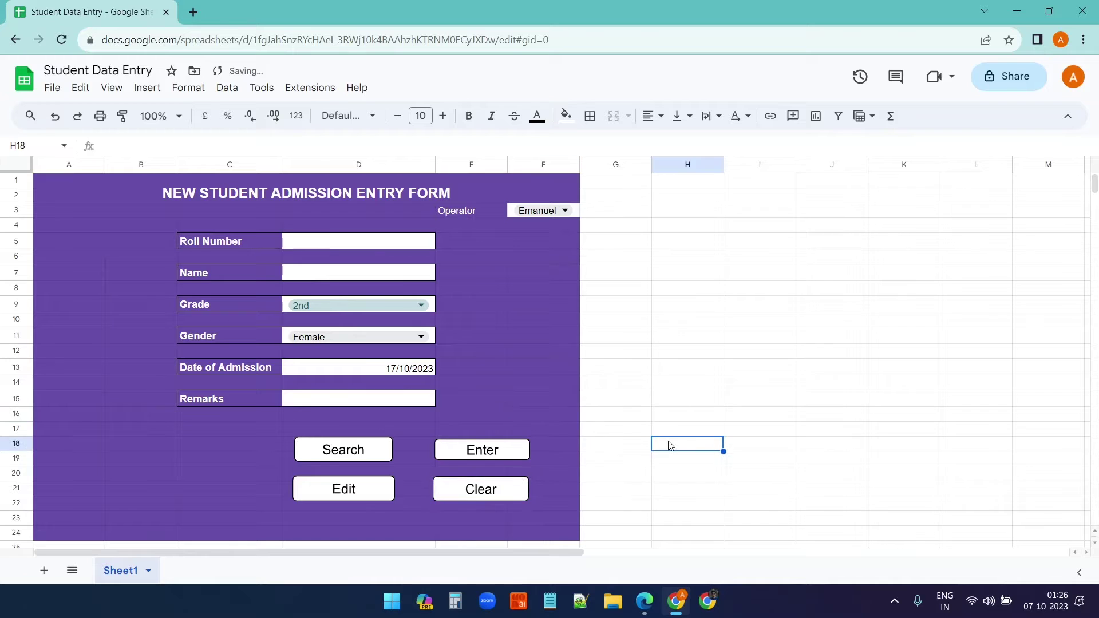
{"action": "left_click", "coordinate": [728, 371]}
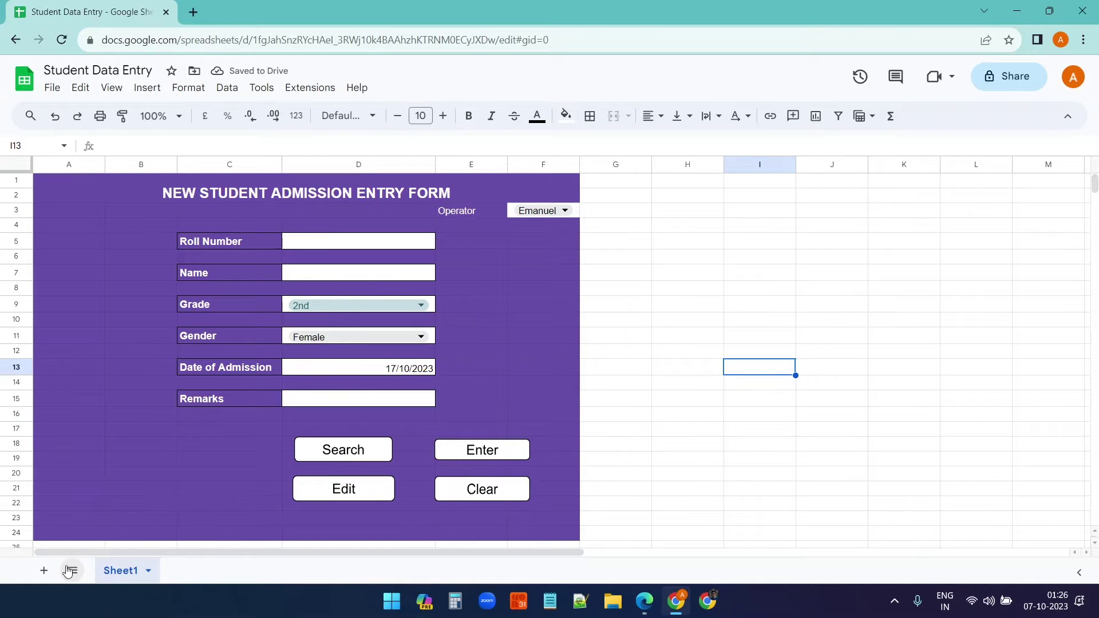
Add a new sheet to the spreadsheet and name it Data.
{"action": "left_click", "coordinate": [44, 571]}
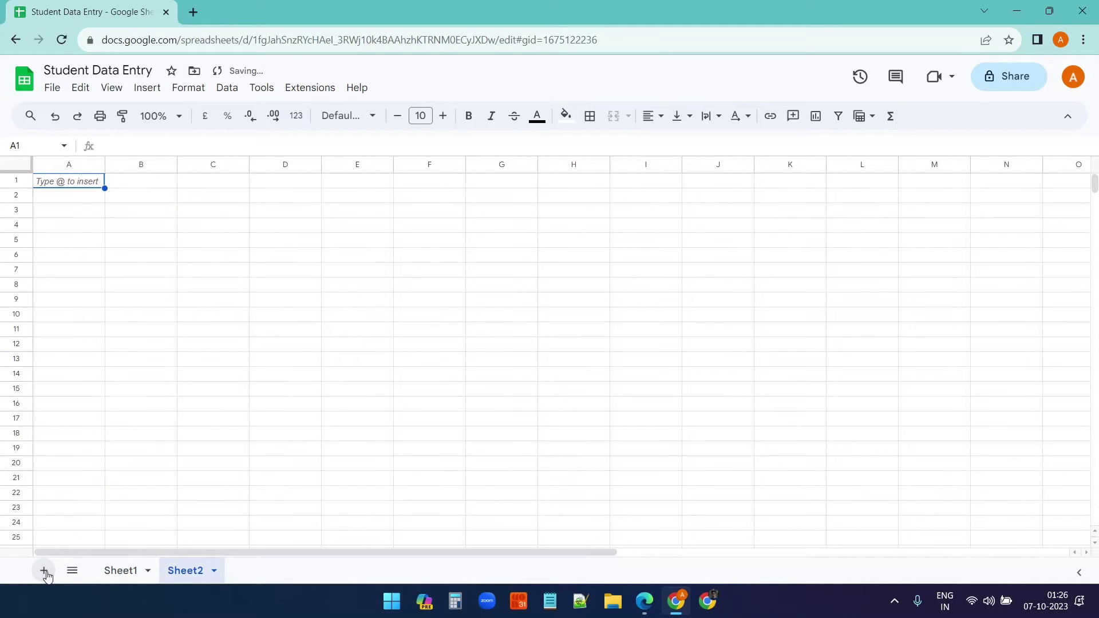
{"action": "left_click", "coordinate": [214, 570]}
{"action": "left_click", "coordinate": [221, 393]}
{"action": "type", "text": "Data"}
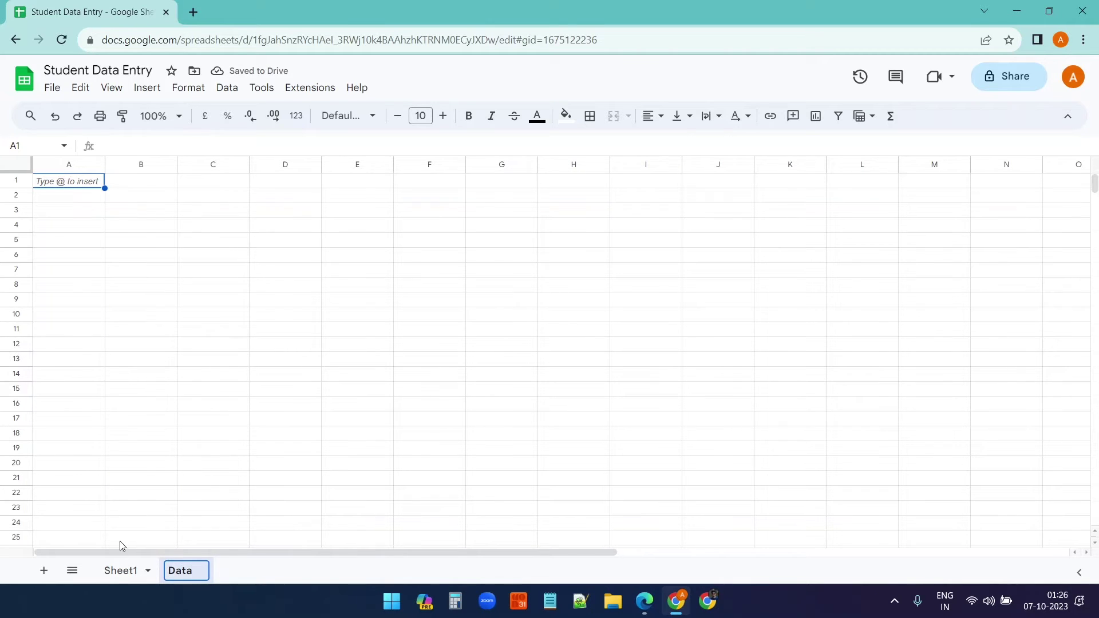
Rename the form sheet Sheet1 as Input.
{"action": "right_click", "coordinate": [121, 570]}
{"action": "left_click", "coordinate": [137, 393]}
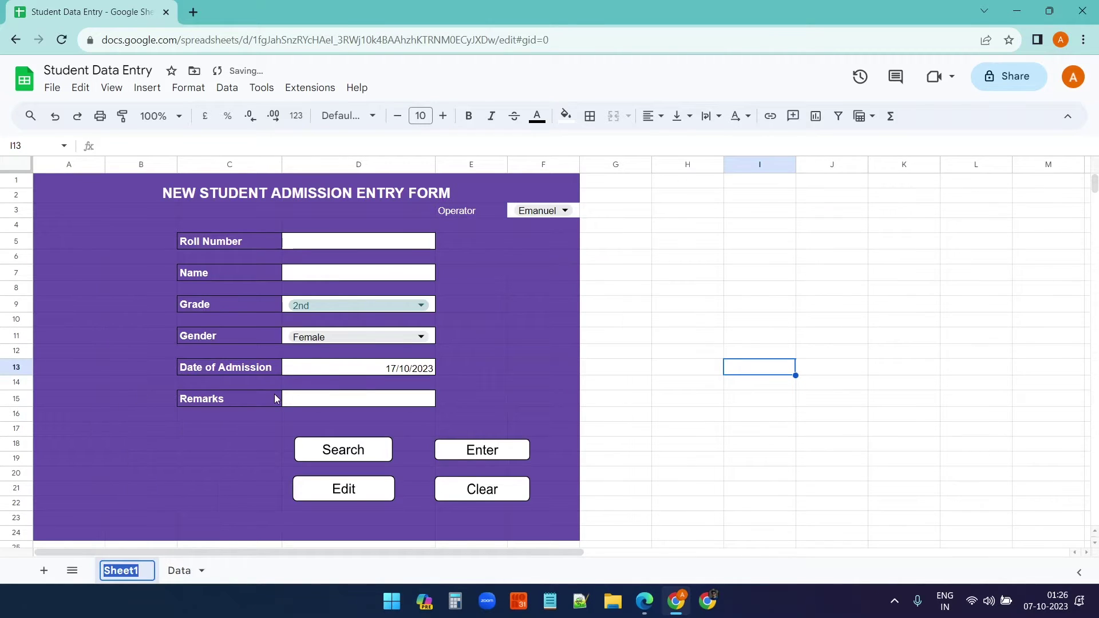
{"action": "type", "text": "Input"}
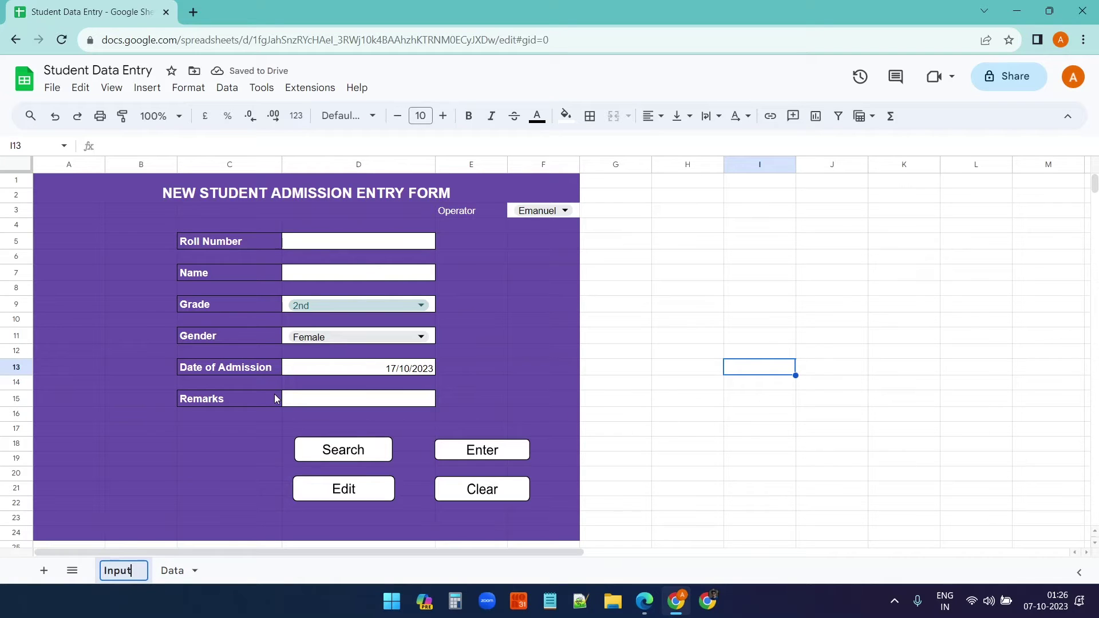
Enter the headers Roll Number, Name, Grade and Gender in cells A1:D1 of the Data sheet.
{"action": "left_click", "coordinate": [173, 570]}
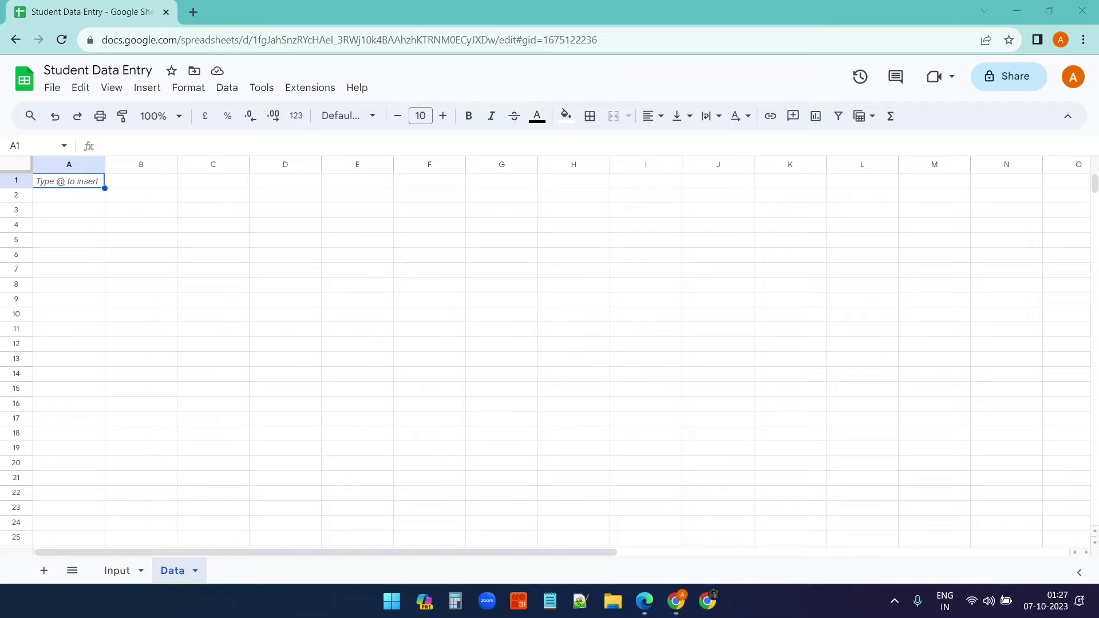
{"action": "left_click", "coordinate": [82, 267]}
{"action": "left_click", "coordinate": [73, 185]}
{"action": "type", "text": "Roll Number"}
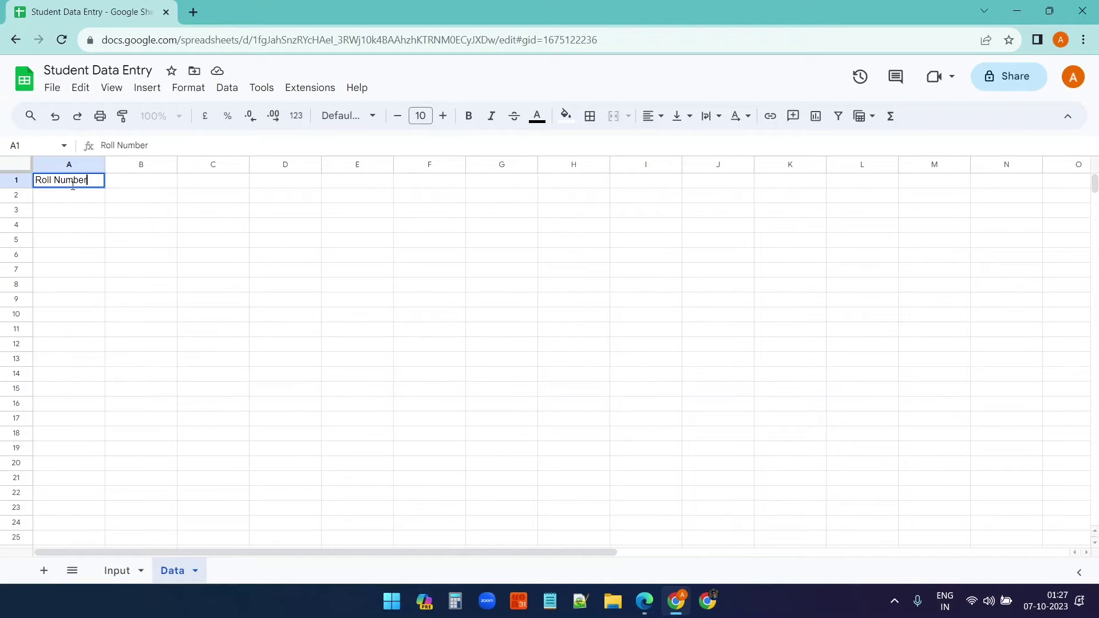
{"action": "key", "text": "Tab"}
{"action": "type", "text": "Name"}
{"action": "key", "text": "Tab"}
{"action": "type", "text": "Grad"}
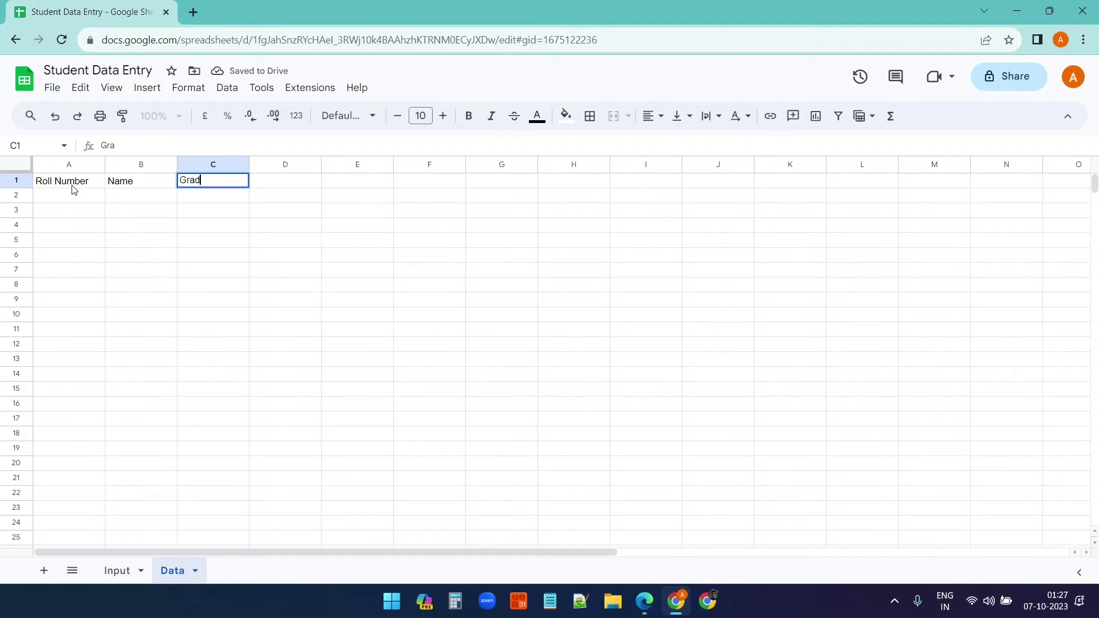
{"action": "type", "text": "e"}
{"action": "key", "text": "Tab"}
{"action": "type", "text": "Ge"}
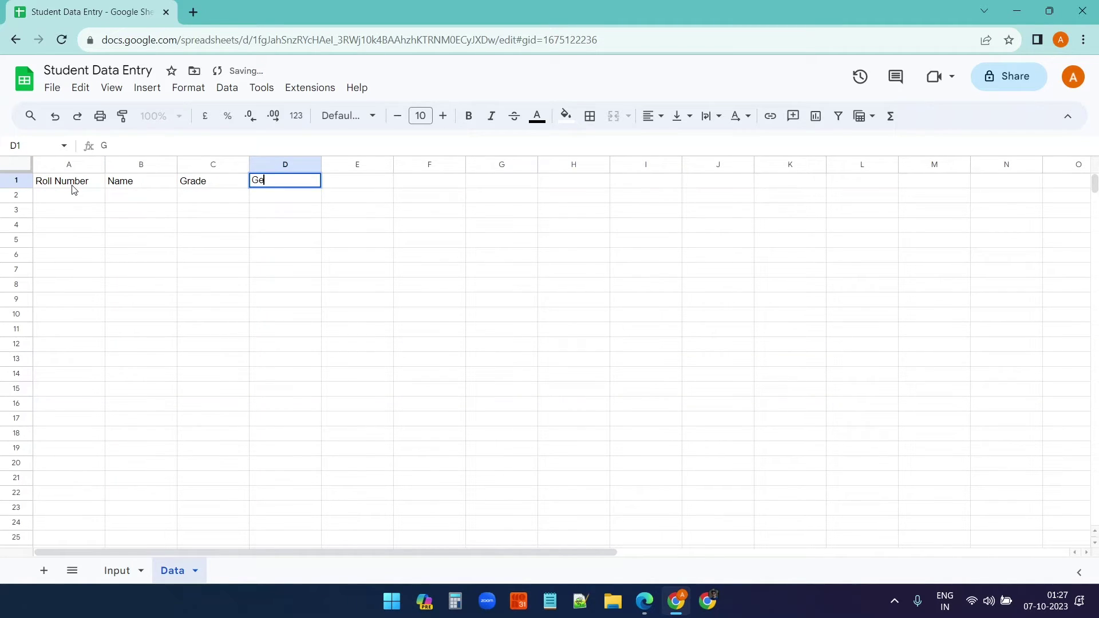
Enter the headers Date of Admission, Remarks, Entered by and Date of Entry in cells E1:H1.
{"action": "key", "text": "Tab"}
{"action": "type", "text": "Date of Admission"}
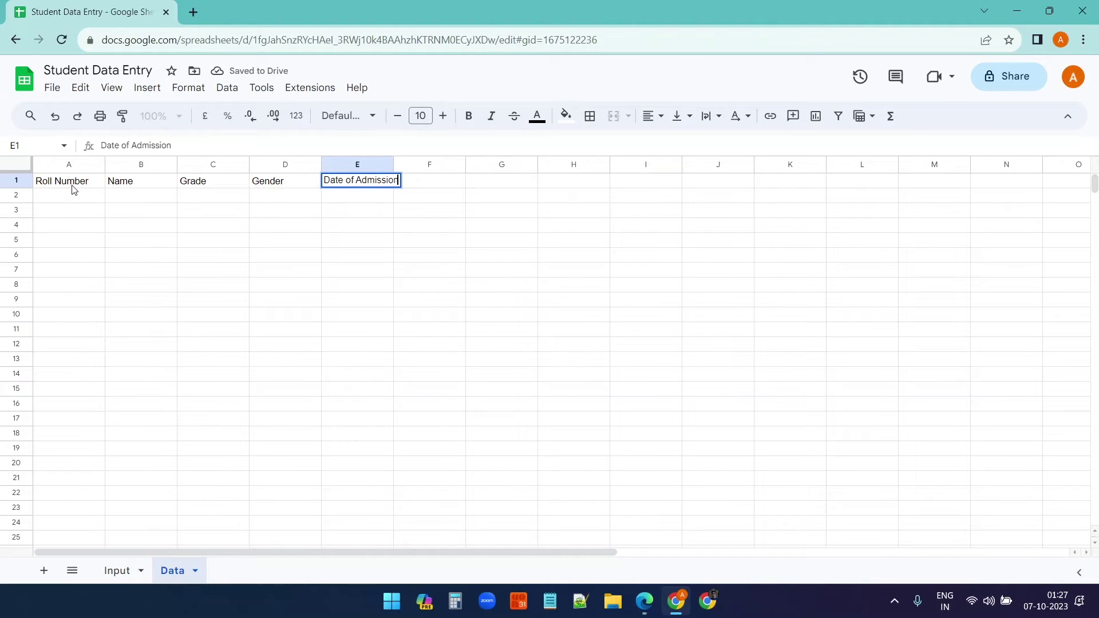
{"action": "key", "text": "Tab"}
{"action": "type", "text": "Remarks"}
{"action": "key", "text": "Tab"}
{"action": "type", "text": "E"}
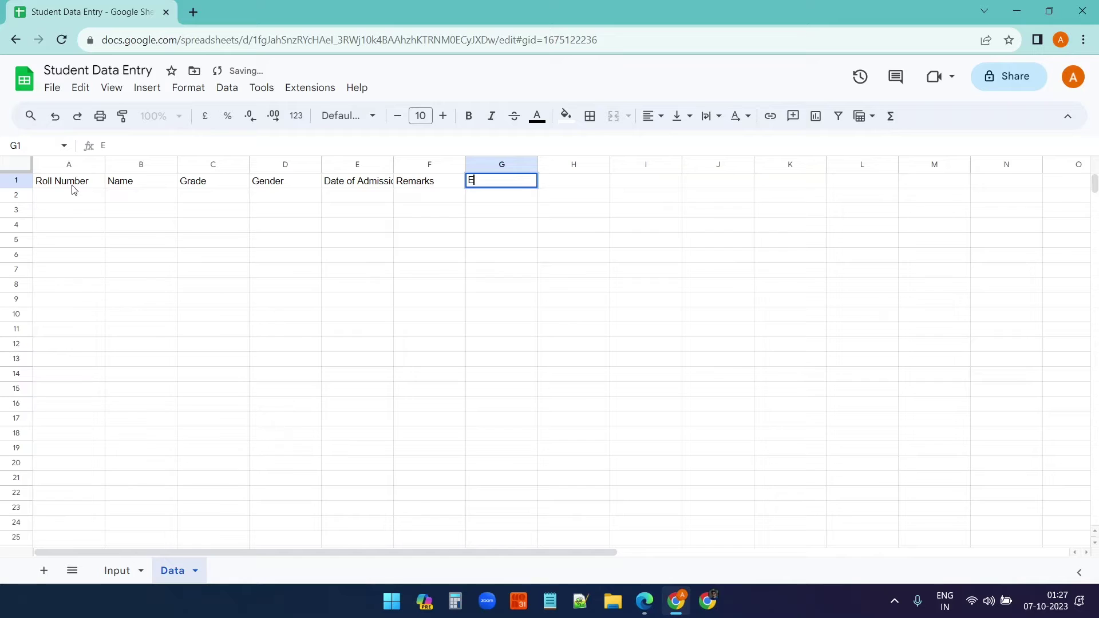
{"action": "type", "text": "ntered by"}
{"action": "key", "text": "Tab"}
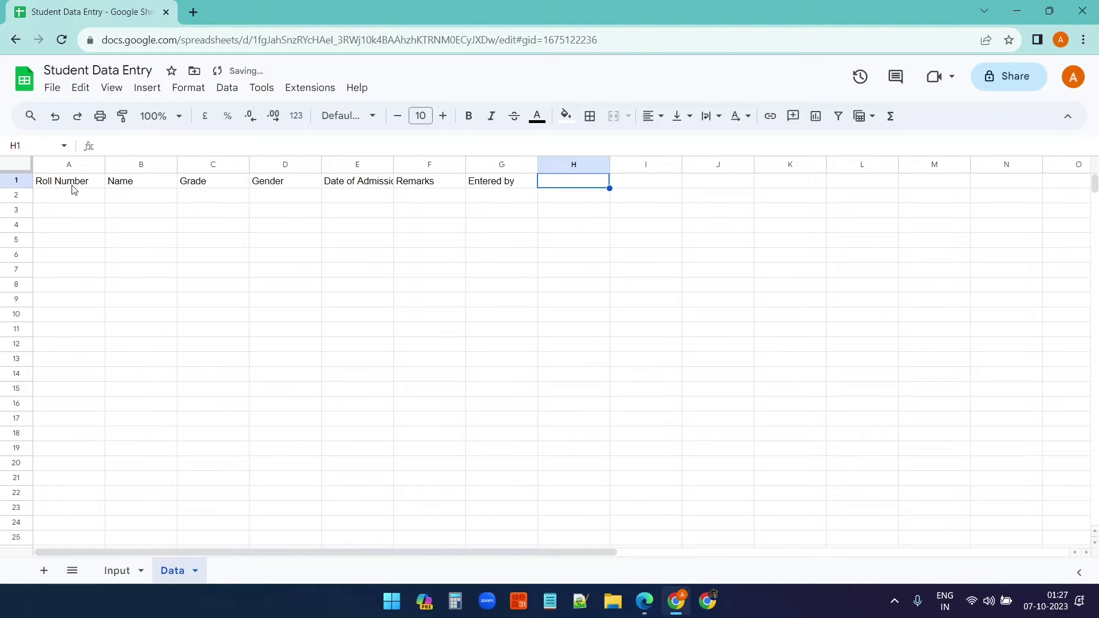
{"action": "type", "text": "Date of"}
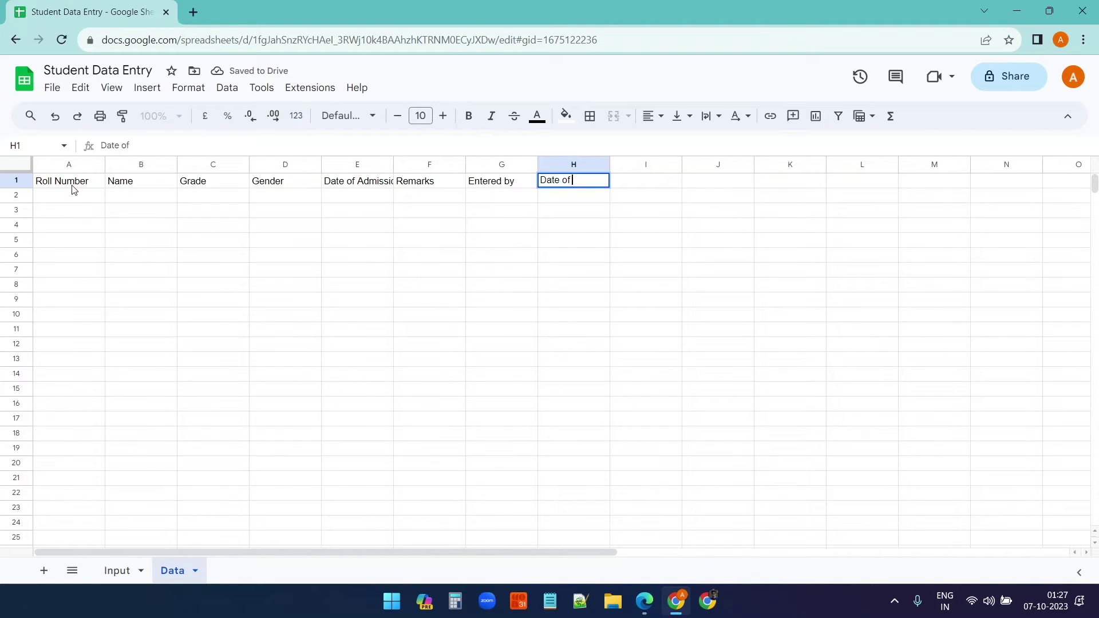
{"action": "left_click", "coordinate": [531, 313]}
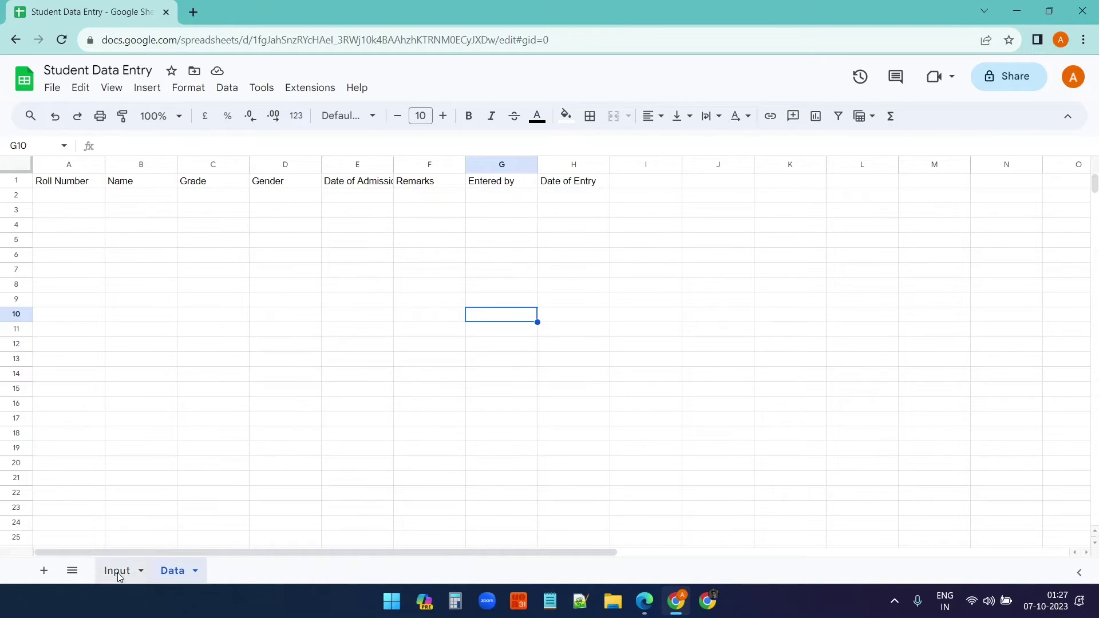
Return to the Input sheet, open its Apps Script editor and name the project Student Date Entry.
{"action": "left_click", "coordinate": [116, 570]}
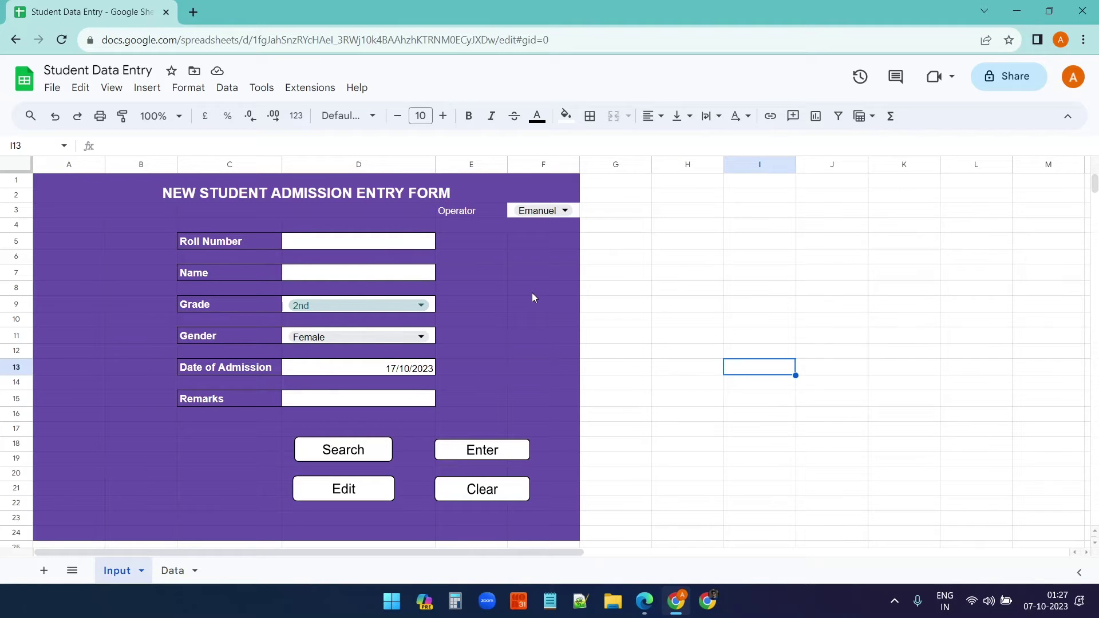
{"action": "left_click", "coordinate": [702, 287]}
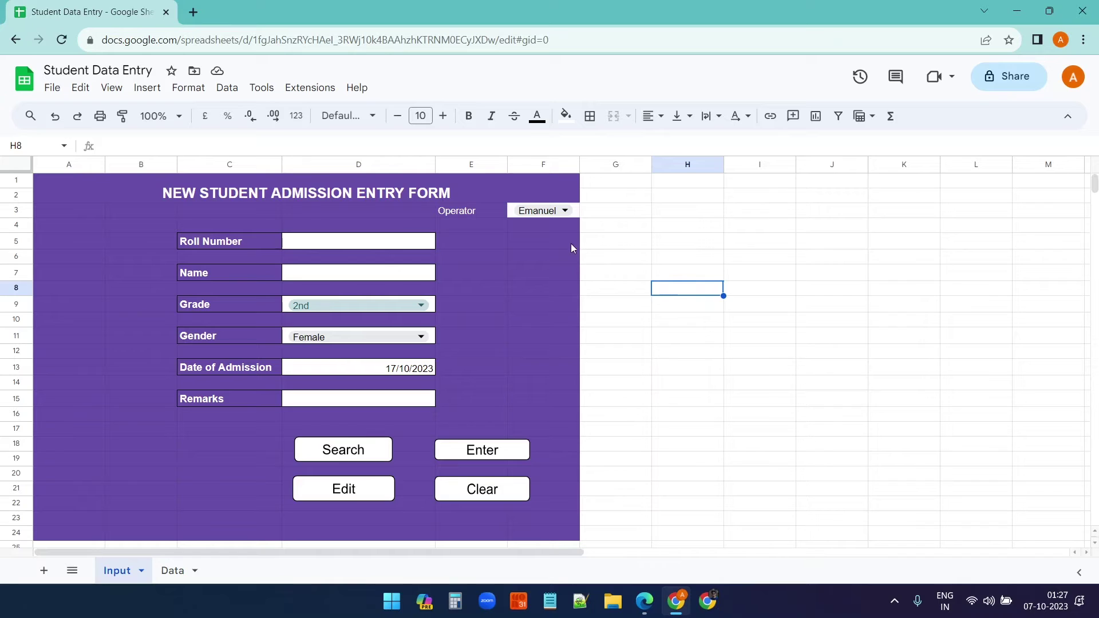
{"action": "left_click", "coordinate": [309, 91]}
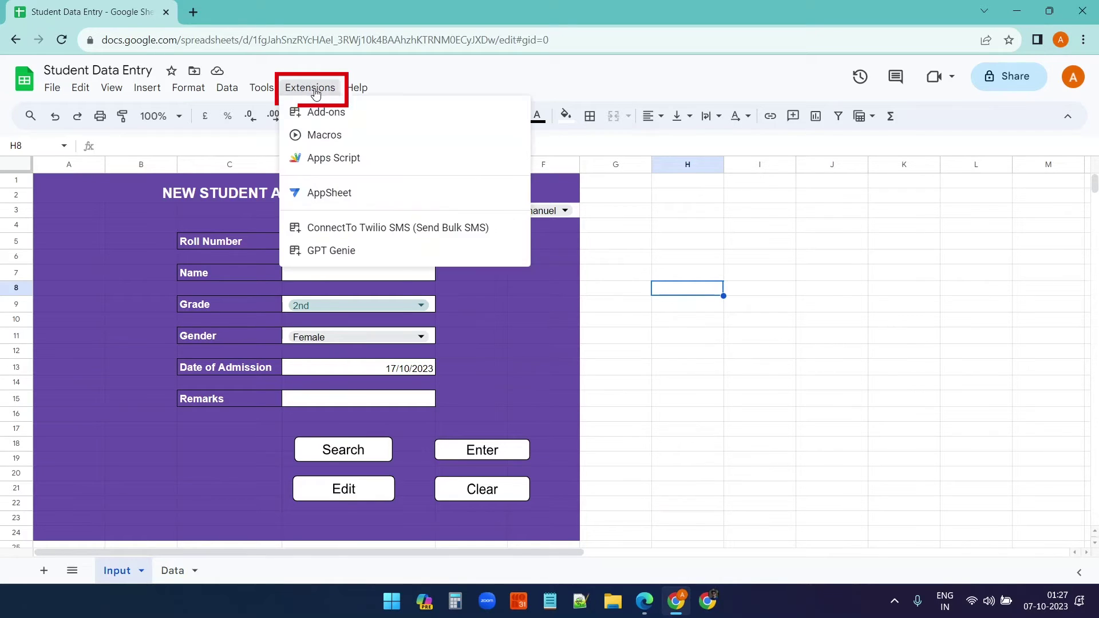
{"action": "left_click", "coordinate": [327, 167]}
{"action": "left_click", "coordinate": [195, 80]}
{"action": "type", "text": "Student Date"}
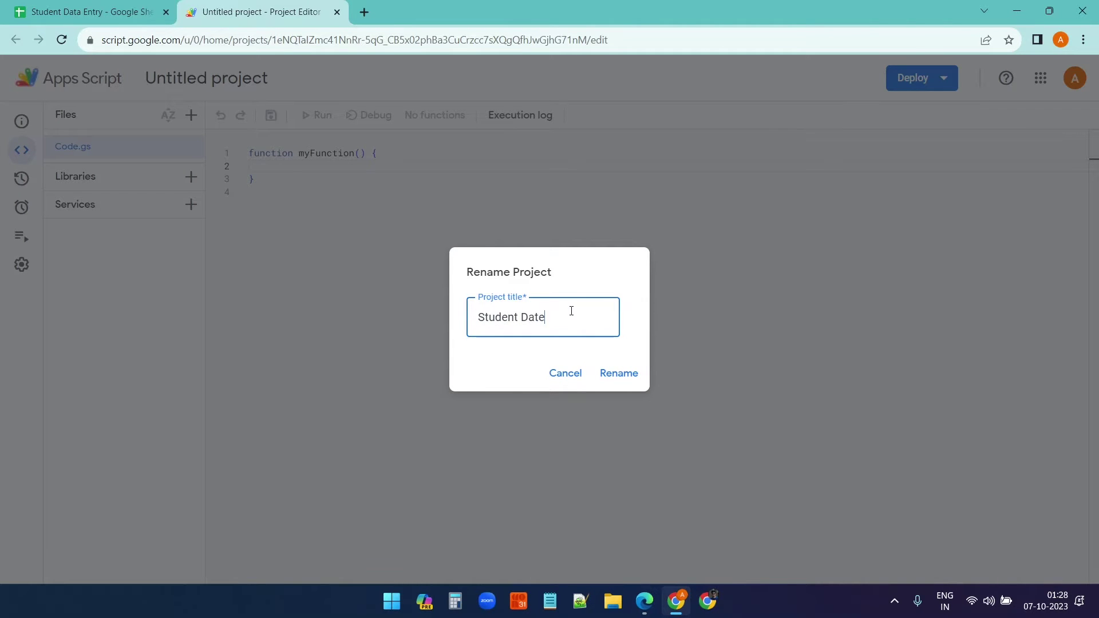
{"action": "type", "text": " Entry"}
{"action": "left_click", "coordinate": [363, 230]}
{"action": "left_click_drag", "start_coordinate": [277, 186], "coordinate": [238, 140]}
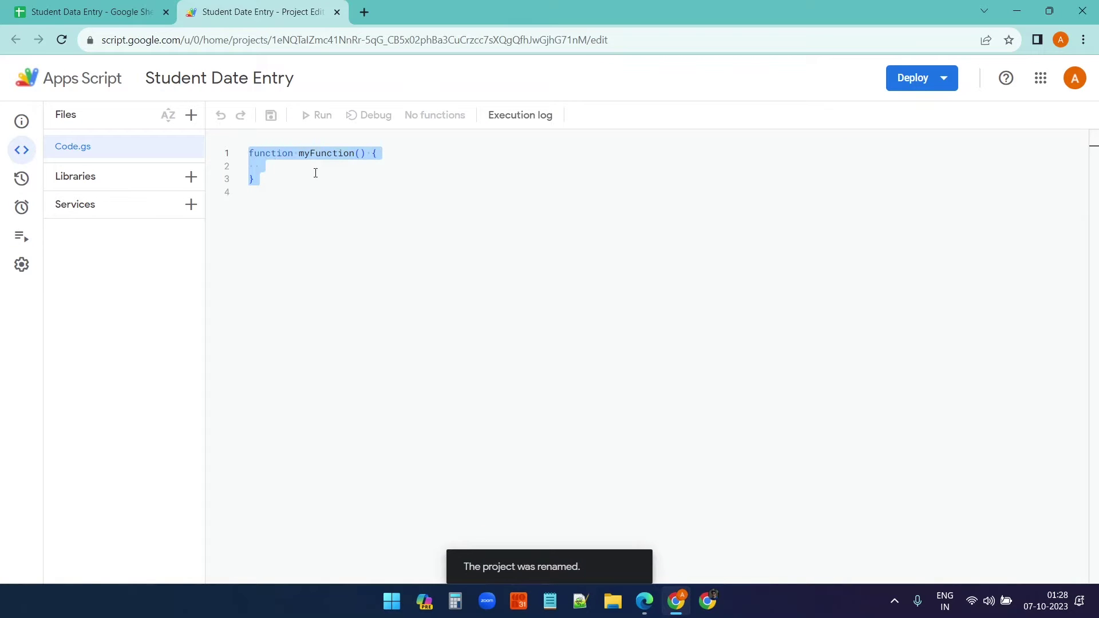
{"action": "left_click", "coordinate": [420, 218]}
{"action": "left_click", "coordinate": [86, 12]}
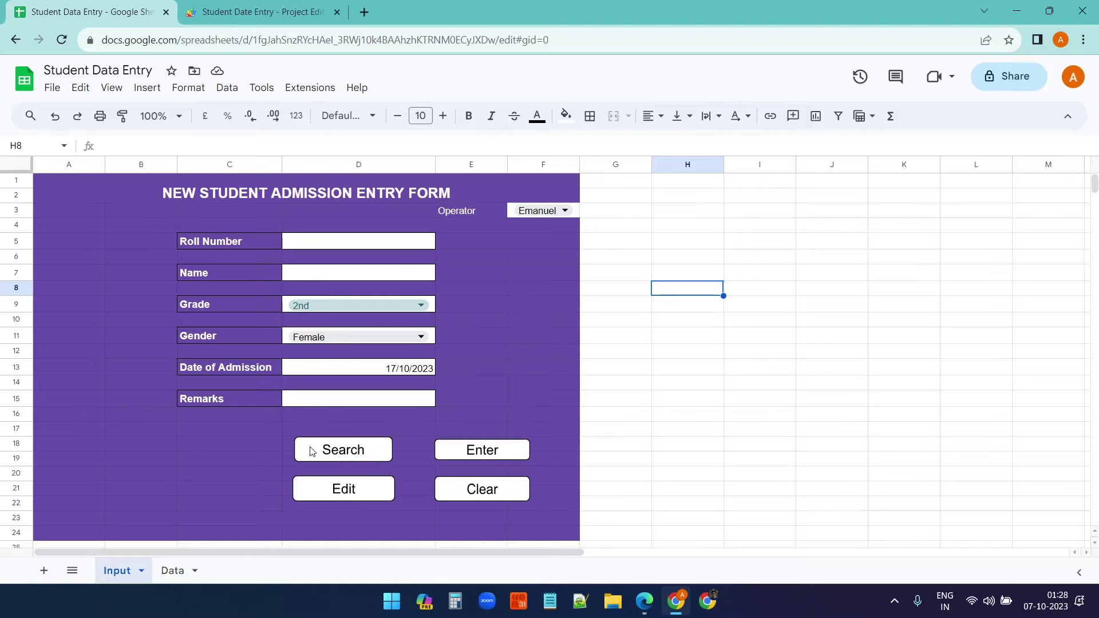
{"action": "left_click", "coordinate": [645, 602]}
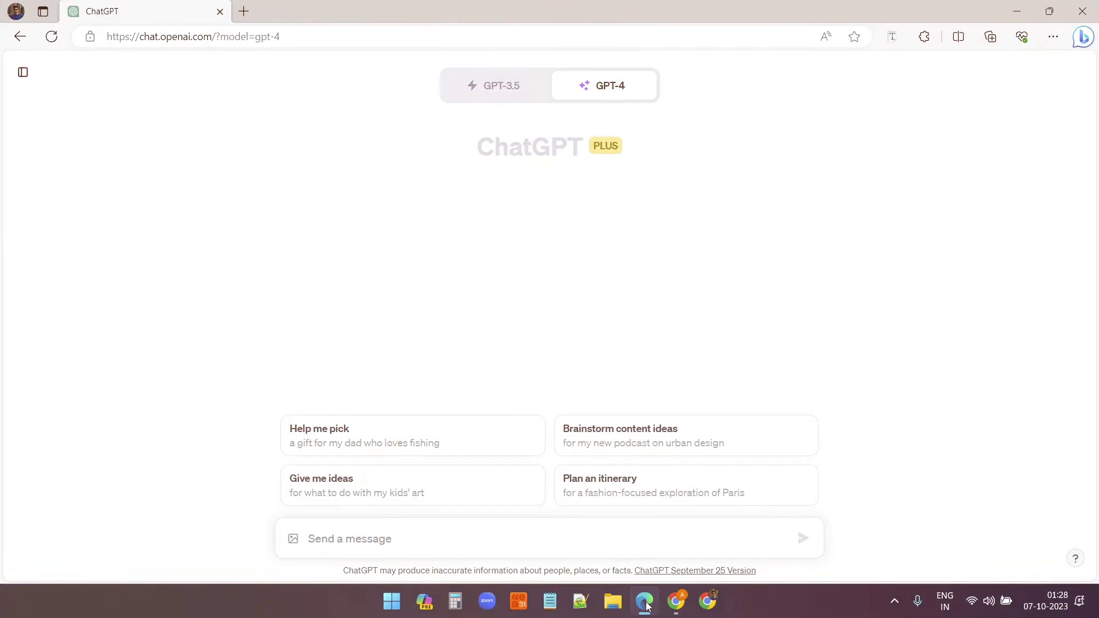
{"action": "left_click", "coordinate": [646, 604]}
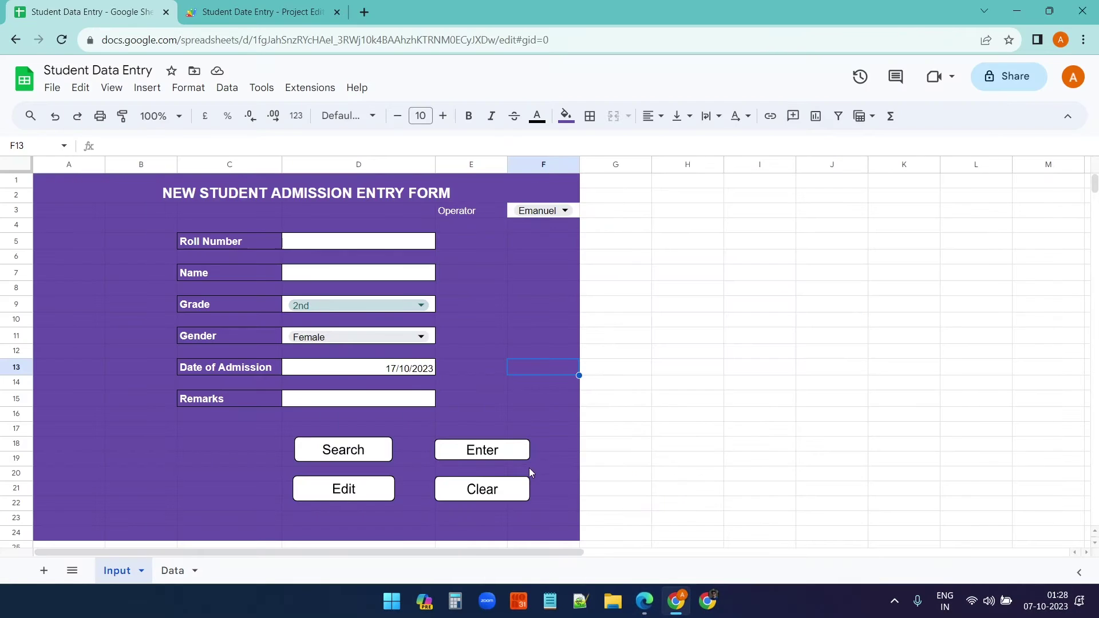
Switch to ChatGPT and paste a prompt for a Google Sheets script that checks the Input cells and appends them to the Data sheet.
{"action": "key", "text": "alt+Tab"}
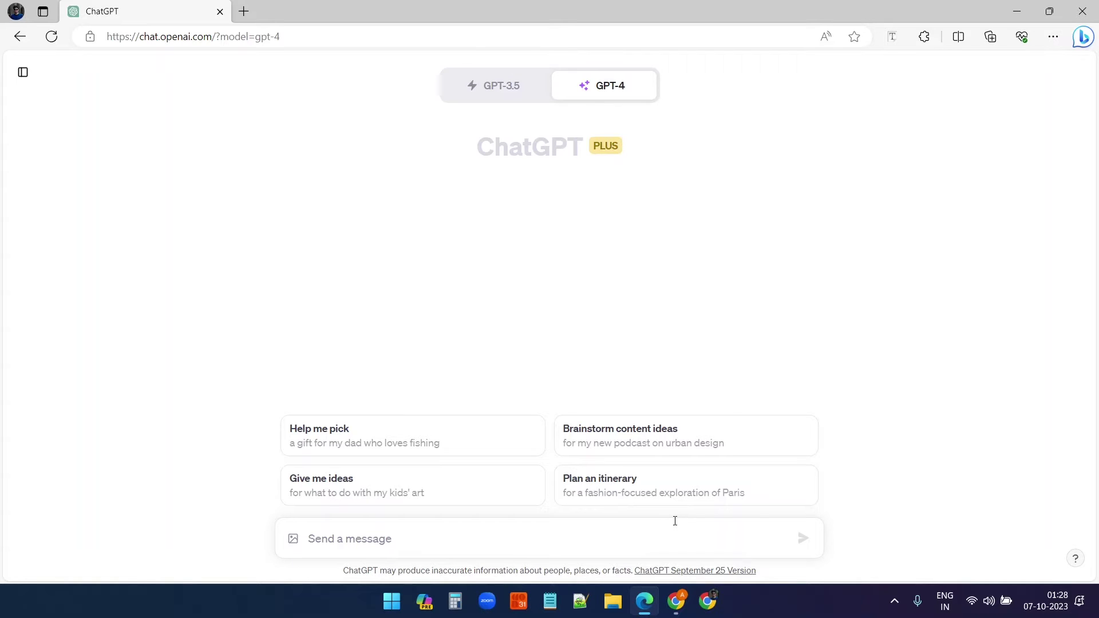
{"action": "left_click", "coordinate": [431, 537]}
{"action": "key", "text": "ctrl+v"}
{"action": "scroll", "coordinate": [706, 473], "scroll_direction": "up", "scroll_amount": 5}
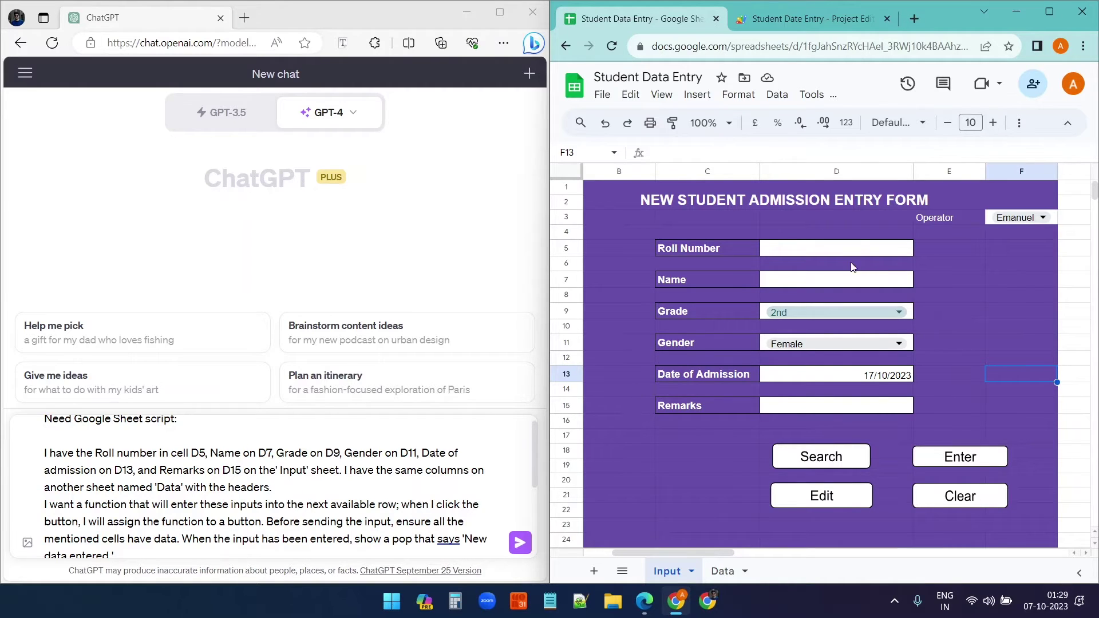
Extend the ChatGPT prompt so the operator name from F3 follows Remarks on the Data sheet and the present date fills the Date of entry column.
{"action": "left_click", "coordinate": [839, 247]}
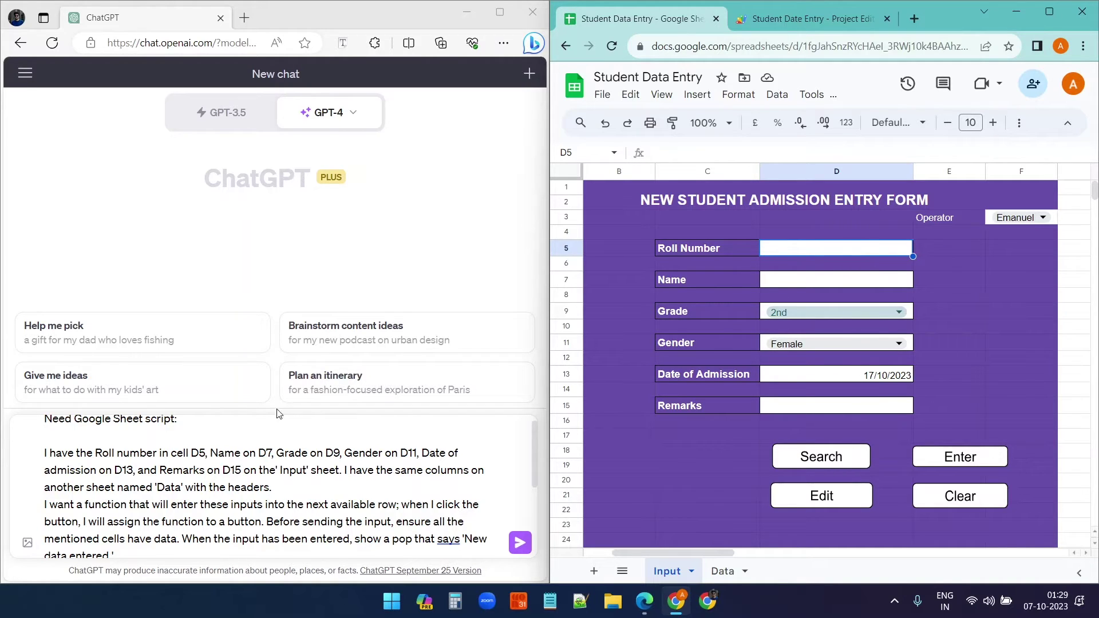
{"action": "left_click", "coordinate": [313, 486]}
{"action": "scroll", "coordinate": [313, 484], "scroll_direction": "down", "scroll_amount": 1}
{"action": "scroll", "coordinate": [312, 483], "scroll_direction": "up", "scroll_amount": 2}
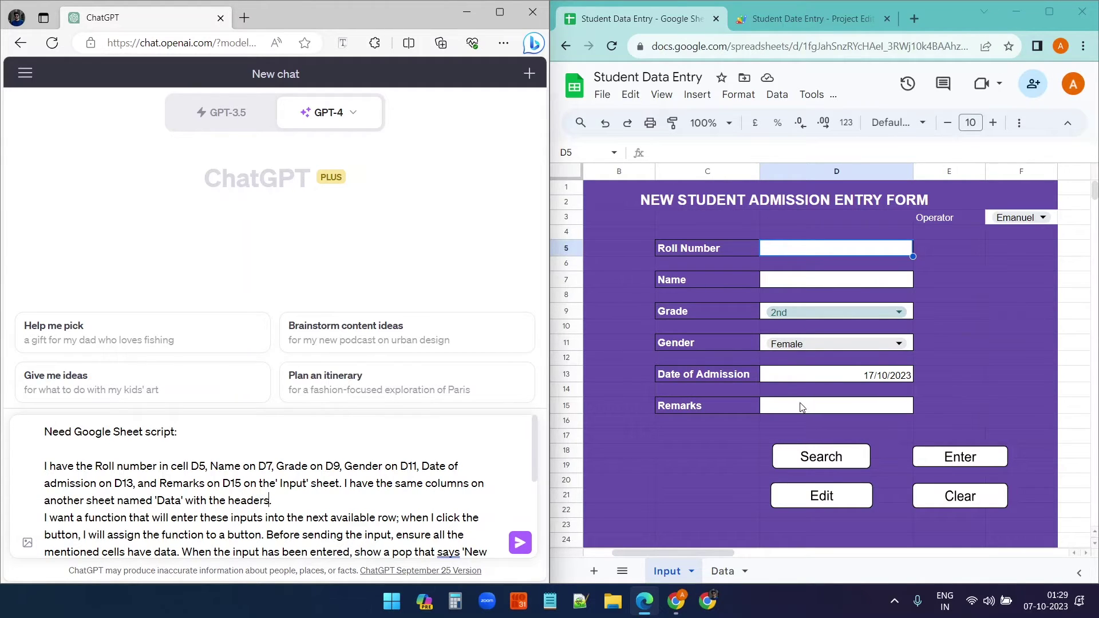
{"action": "scroll", "coordinate": [396, 452], "scroll_direction": "down", "scroll_amount": 1}
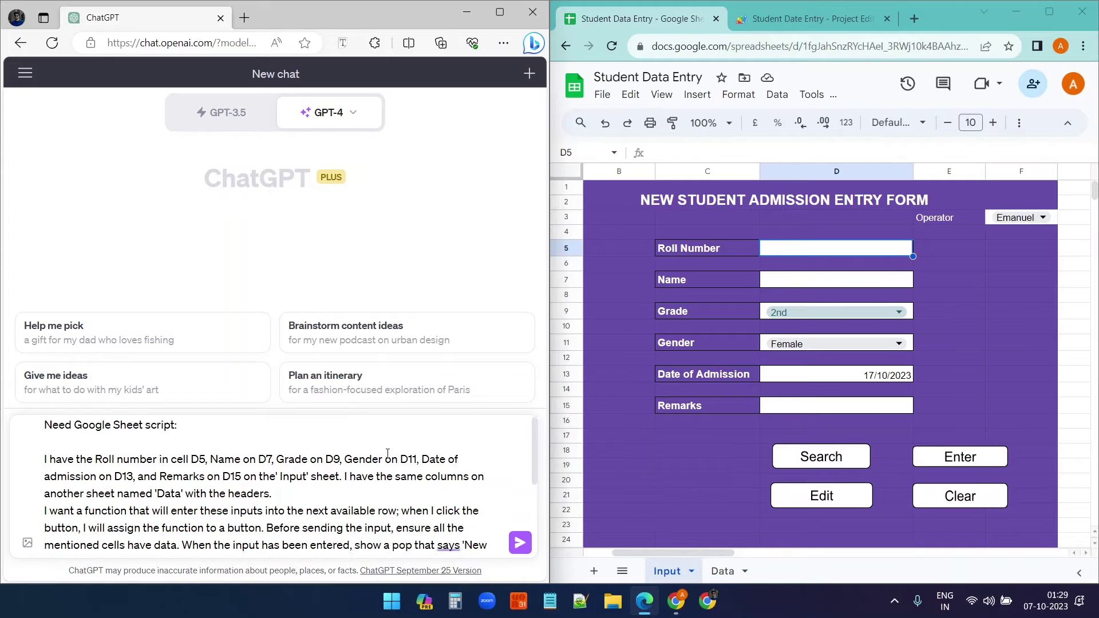
{"action": "left_click", "coordinate": [1015, 218]}
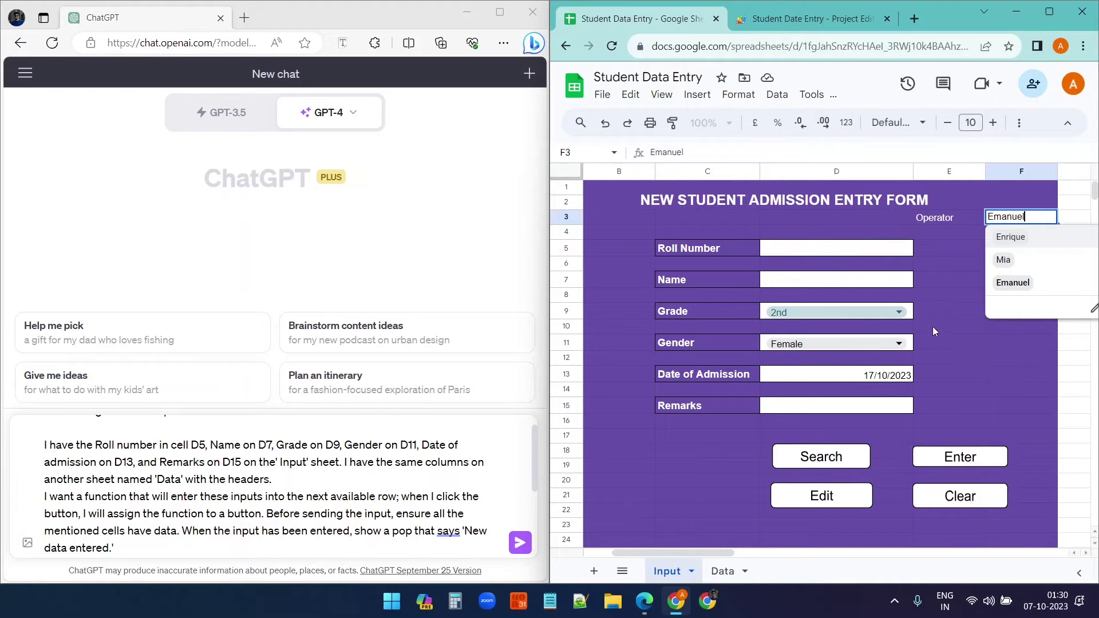
{"action": "left_click", "coordinate": [961, 300]}
{"action": "left_click", "coordinate": [280, 502]}
{"action": "type", "text": "Additionally, the Input sheet has one more cell 'F3', where I have mentioned the operator name; this operator name should be entered after the Remarks column on the 'Data' sheet. After the Operator's name, there is one more column for the Date of entry; when the data is being entered the Date of entry column should record the present date."}
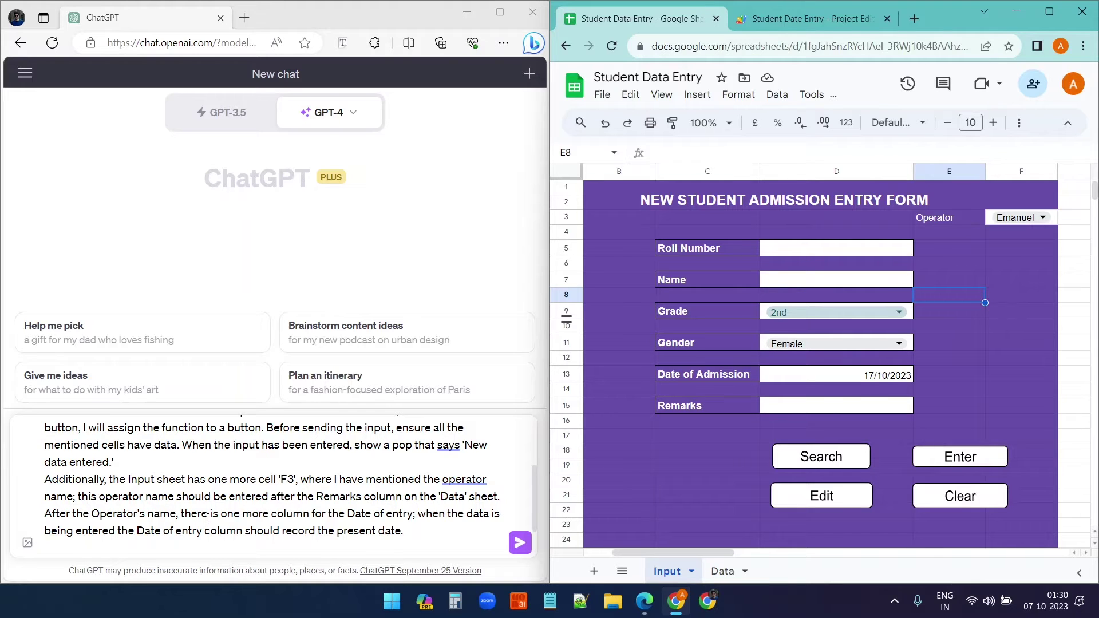
Add a duplicate roll number check that shows 'Roll number exists.' and fetches the stored data, and send the prompt to ChatGPT.
{"action": "left_click_drag", "start_coordinate": [409, 513], "coordinate": [338, 513]}
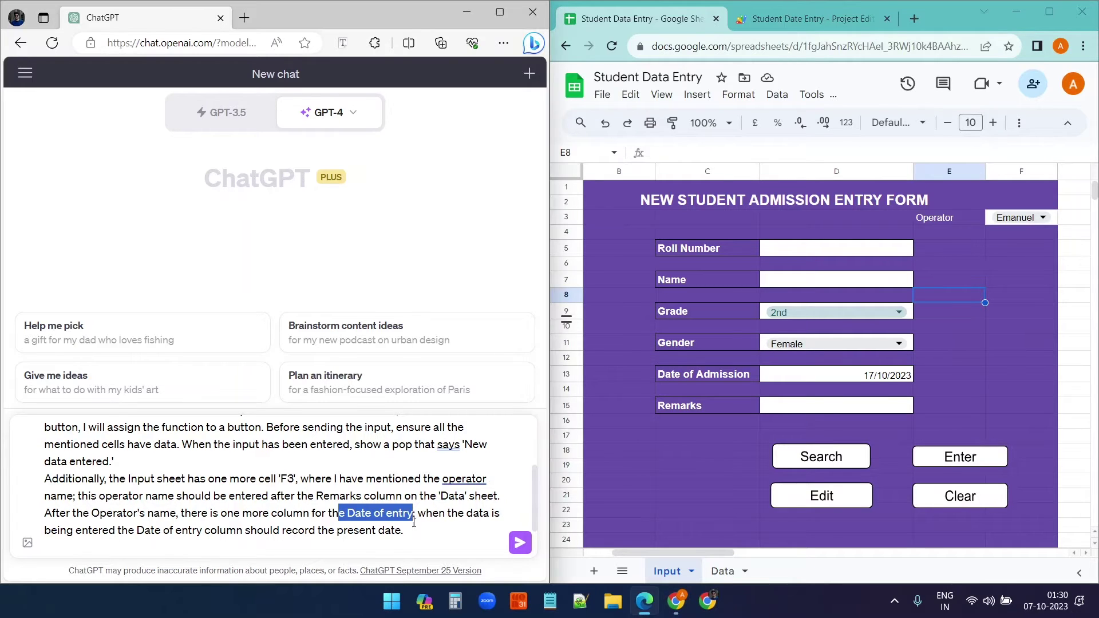
{"action": "left_click", "coordinate": [723, 568]}
{"action": "scroll", "coordinate": [738, 526], "scroll_direction": "right", "scroll_amount": 3}
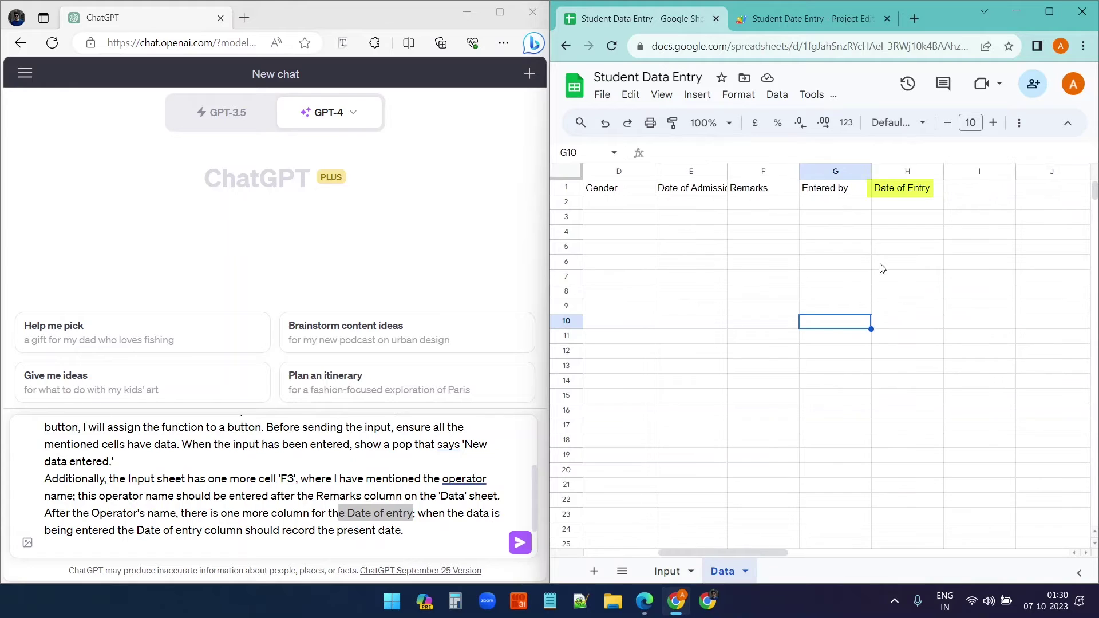
{"action": "left_click_drag", "start_coordinate": [717, 553], "coordinate": [647, 553]}
{"action": "left_click", "coordinate": [662, 570]}
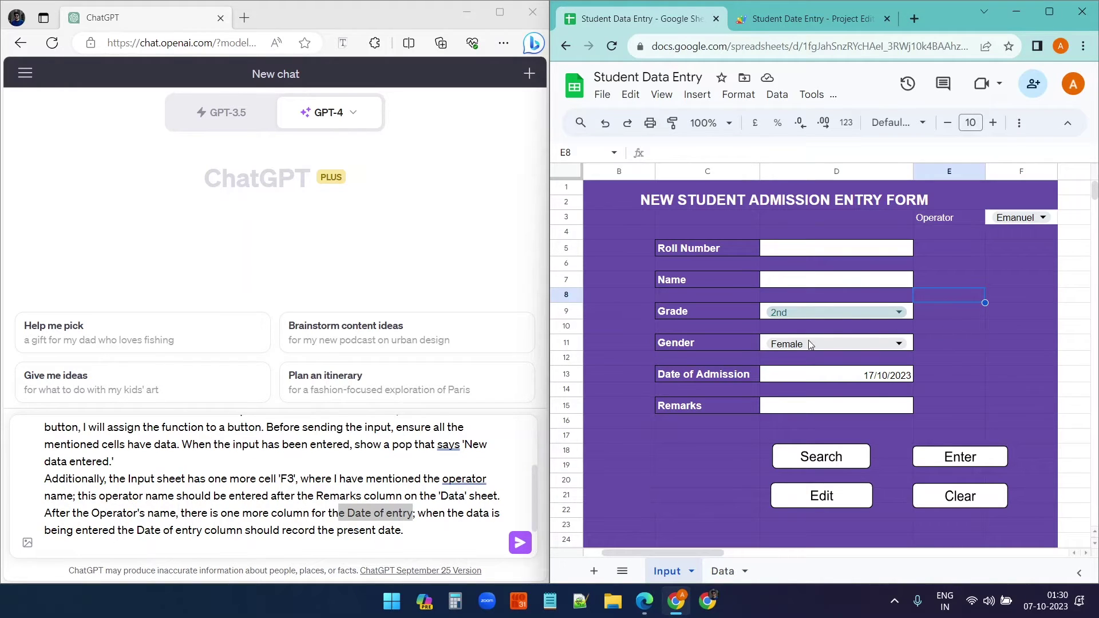
{"action": "left_click", "coordinate": [422, 498]}
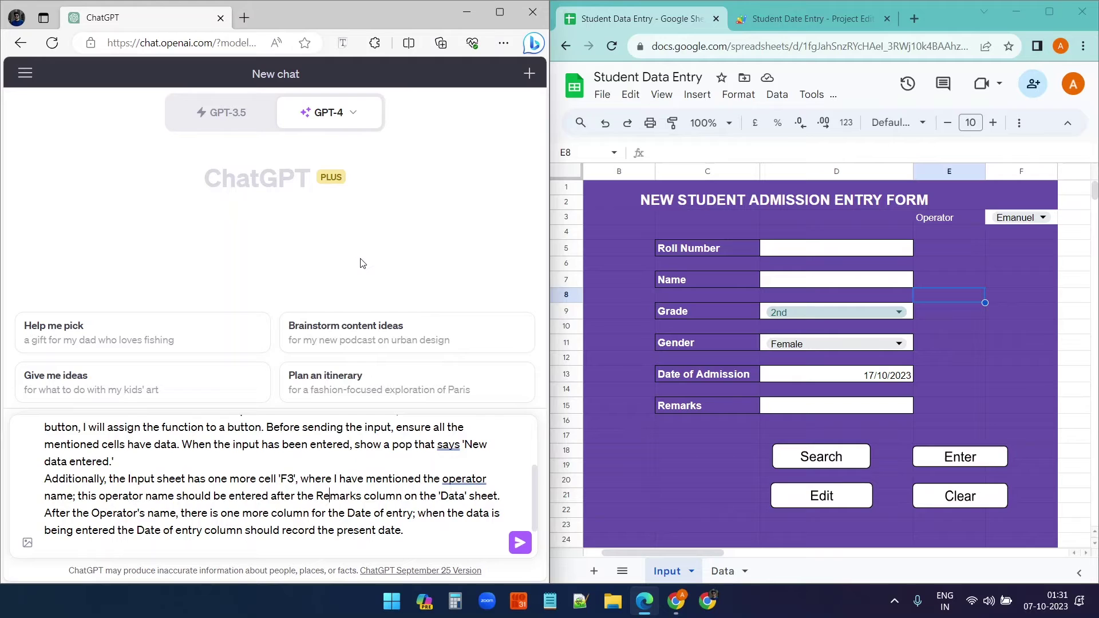
{"action": "key", "text": "Return"}
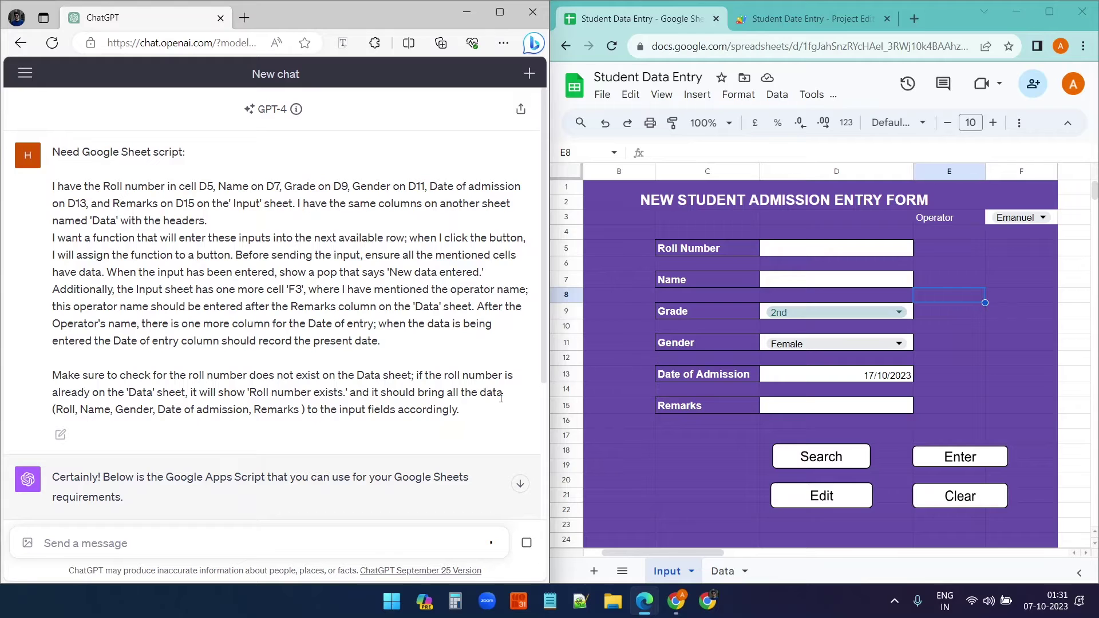
Examine the function name and the code in the Google Apps Script that ChatGPT is generating.
{"action": "scroll", "coordinate": [500, 398], "scroll_direction": "down", "scroll_amount": 6}
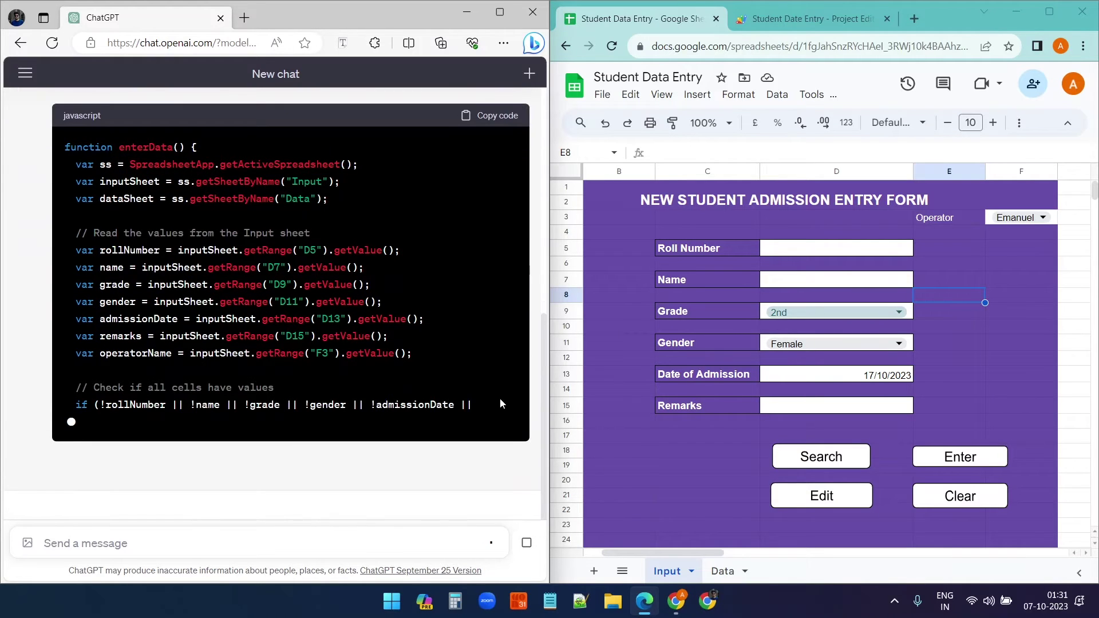
{"action": "scroll", "coordinate": [401, 372], "scroll_direction": "up", "scroll_amount": 4}
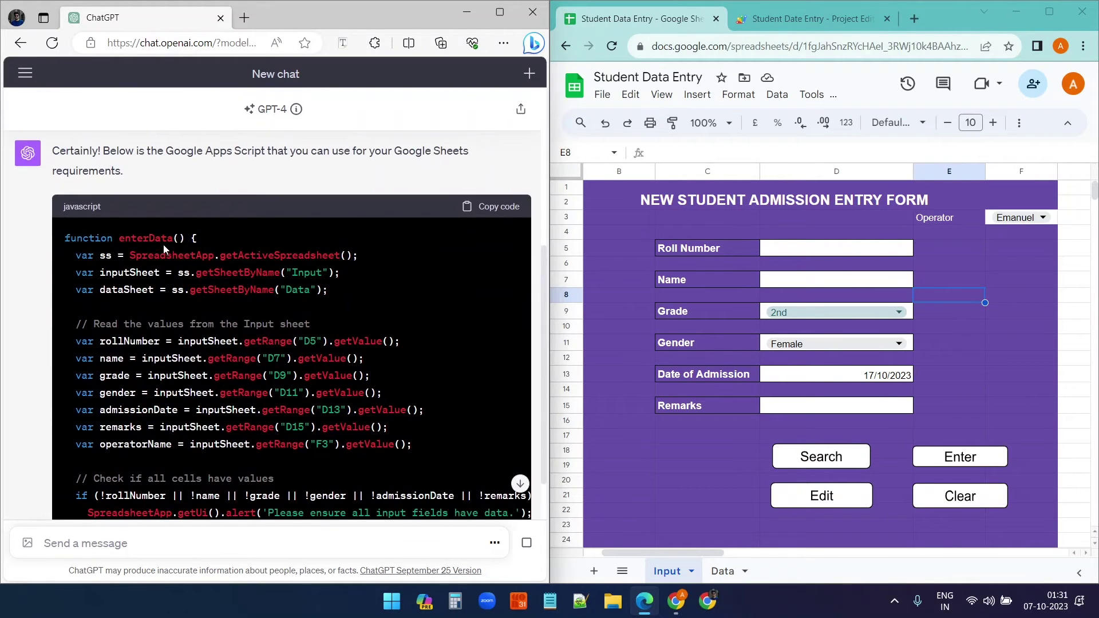
{"action": "left_click_drag", "start_coordinate": [173, 239], "coordinate": [119, 238]}
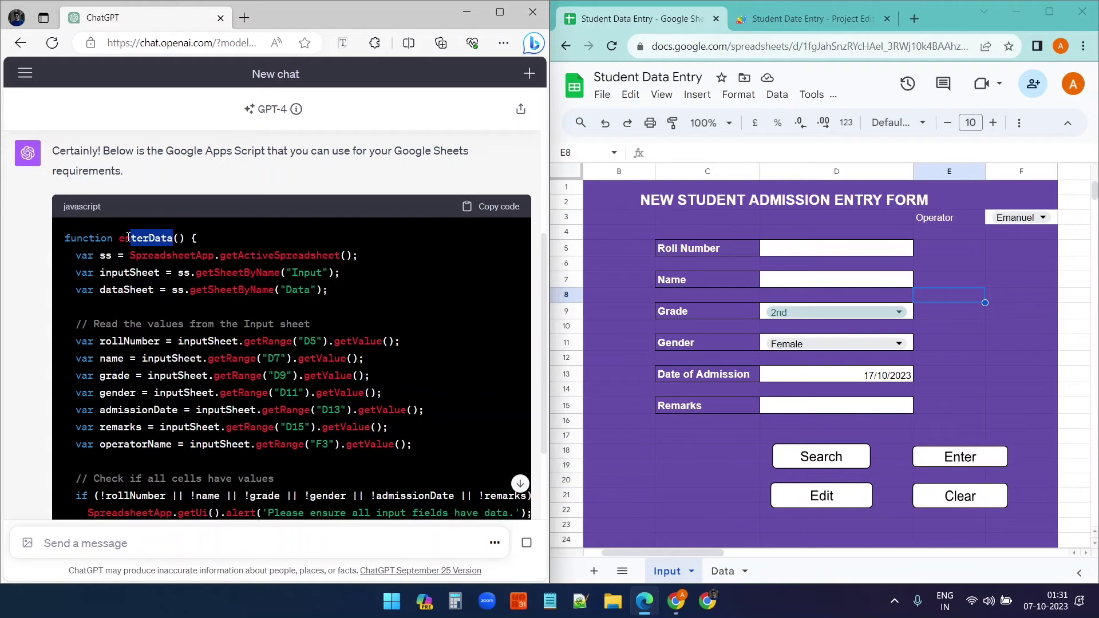
{"action": "scroll", "coordinate": [335, 308], "scroll_direction": "down", "scroll_amount": 4}
{"action": "scroll", "coordinate": [335, 308], "scroll_direction": "up", "scroll_amount": 5}
{"action": "scroll", "coordinate": [335, 308], "scroll_direction": "up", "scroll_amount": 1}
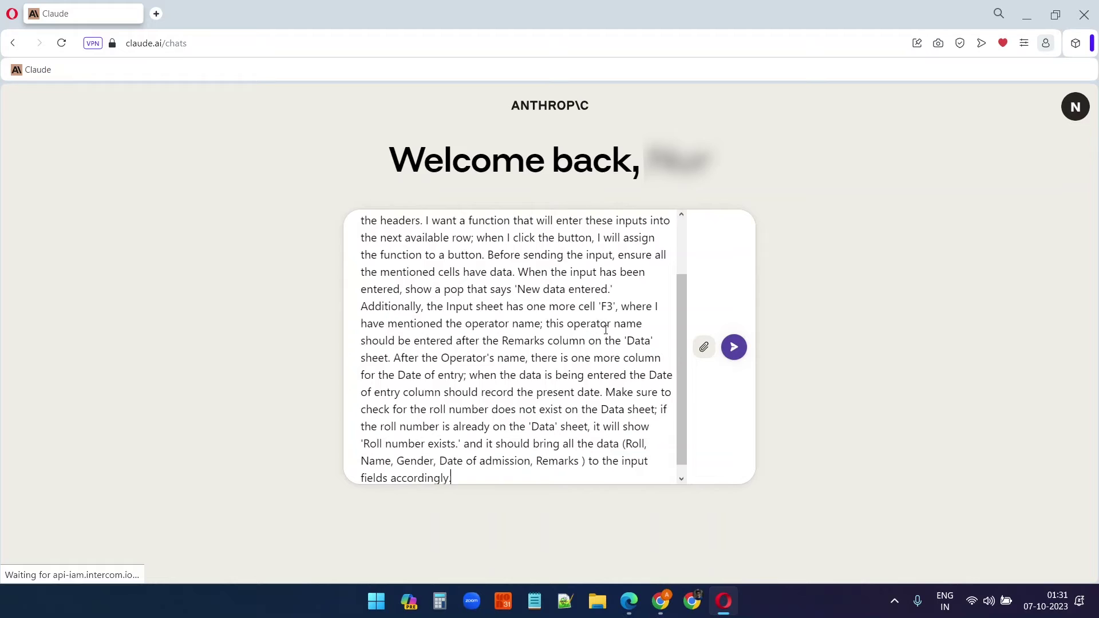
Switch to Claude, send it the same Google Sheets script prompt, and return to ChatGPT.
{"action": "scroll", "coordinate": [603, 325], "scroll_direction": "up", "scroll_amount": 5}
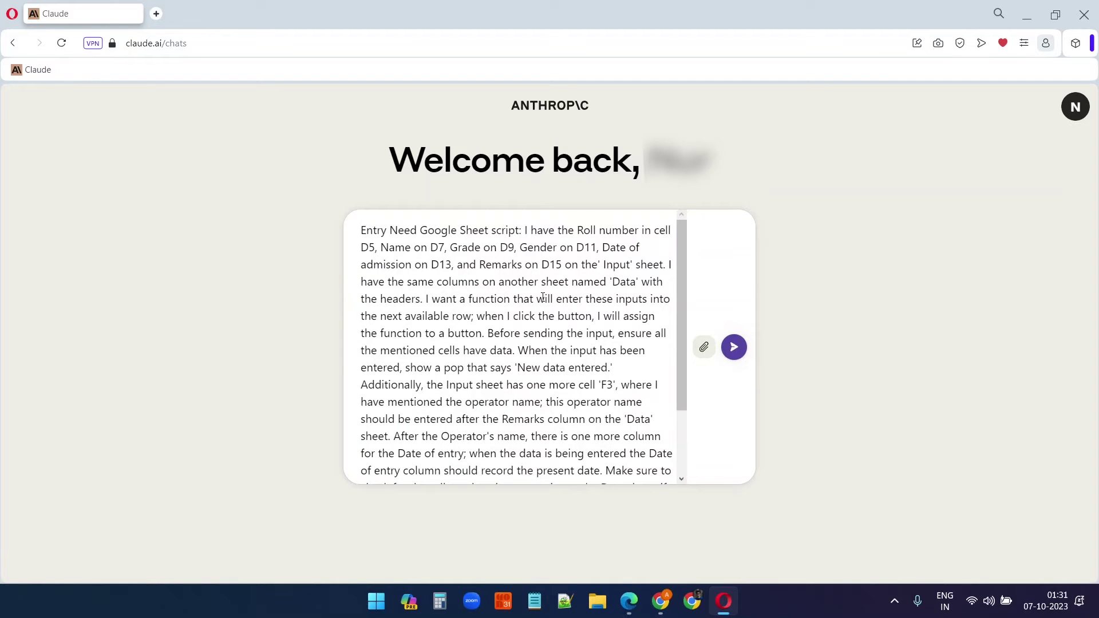
{"action": "scroll", "coordinate": [614, 294], "scroll_direction": "down", "scroll_amount": 3}
{"action": "left_click", "coordinate": [733, 347]}
{"action": "left_click", "coordinate": [737, 351]}
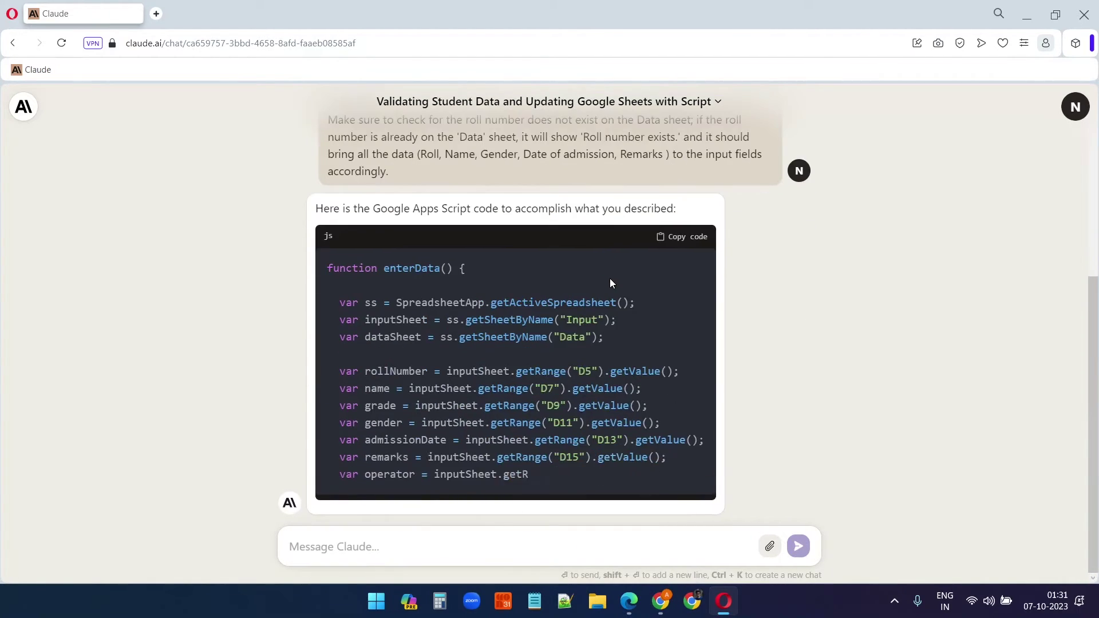
{"action": "scroll", "coordinate": [612, 282], "scroll_direction": "up", "scroll_amount": 4}
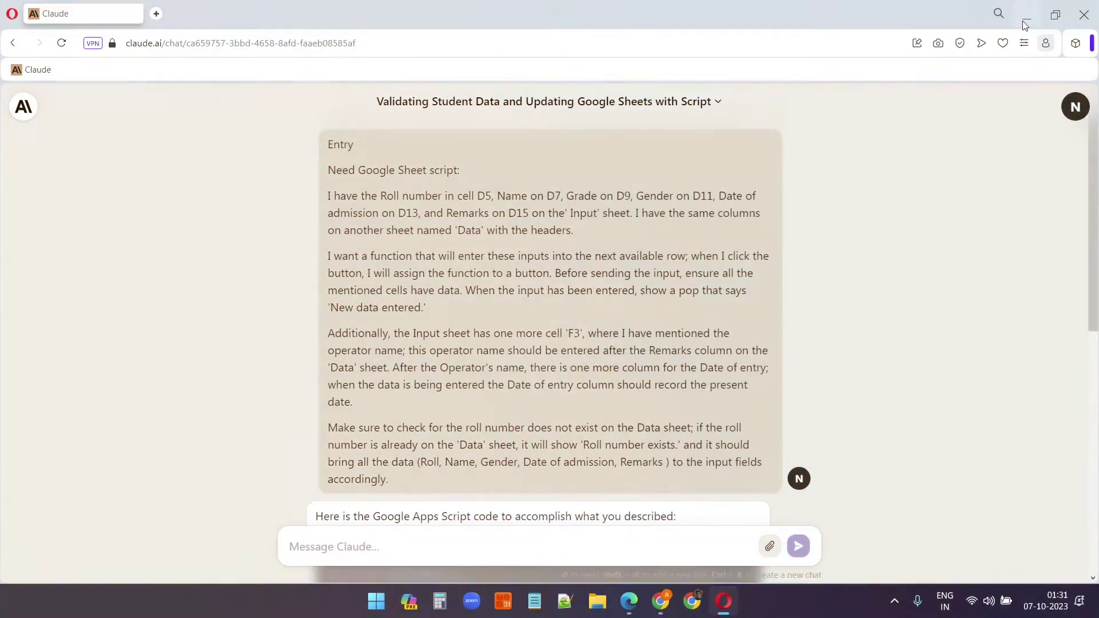
{"action": "left_click", "coordinate": [1026, 16]}
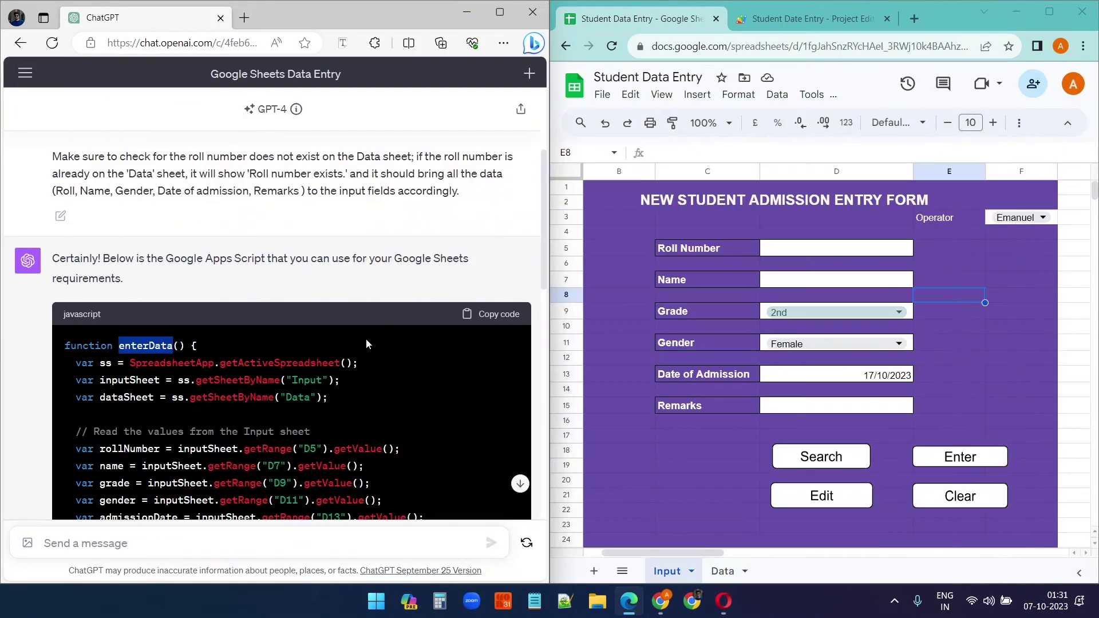
Review ChatGPT's enterData script, including the lines that write the next Data row, and copy the whole code block.
{"action": "scroll", "coordinate": [412, 366], "scroll_direction": "down", "scroll_amount": 6}
{"action": "scroll", "coordinate": [410, 367], "scroll_direction": "up", "scroll_amount": 7}
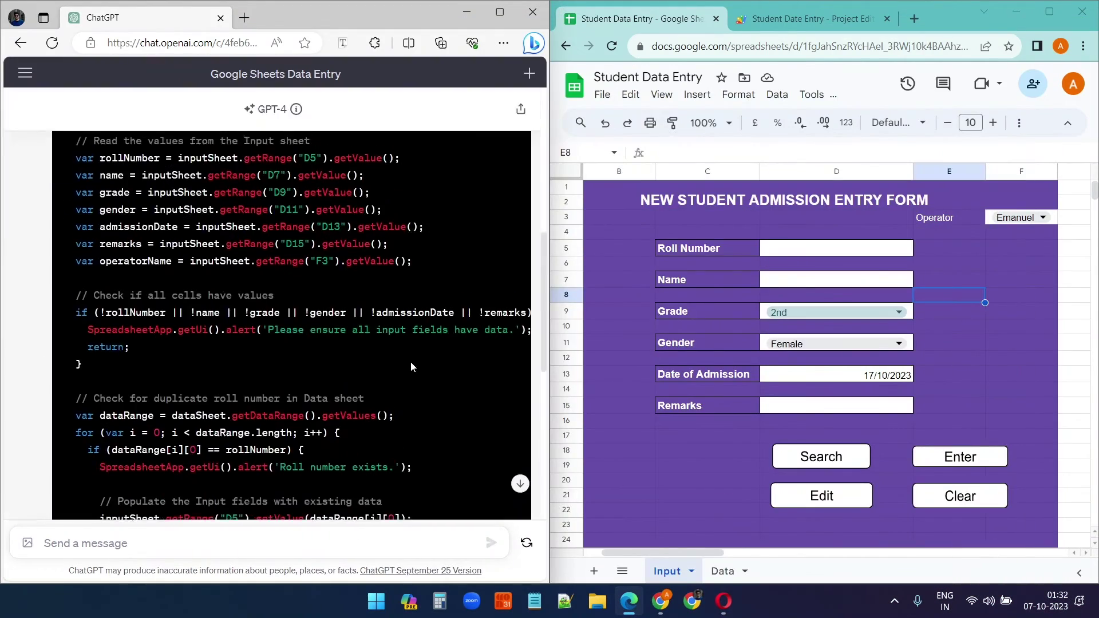
{"action": "scroll", "coordinate": [410, 367], "scroll_direction": "down", "scroll_amount": 15}
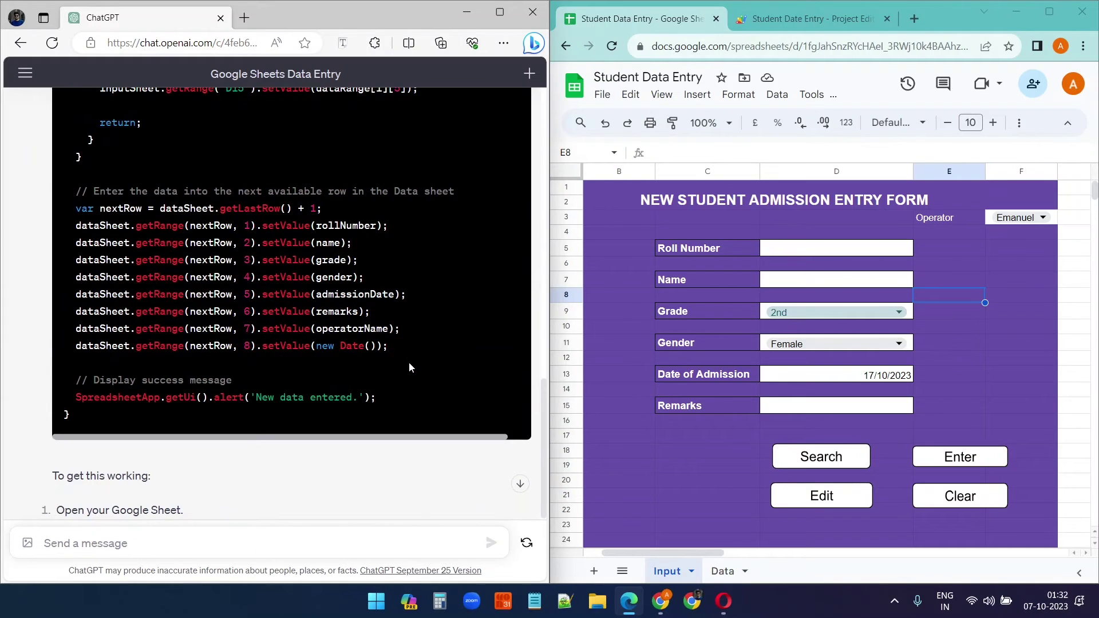
{"action": "left_click_drag", "start_coordinate": [388, 347], "coordinate": [247, 320]}
{"action": "scroll", "coordinate": [247, 320], "scroll_direction": "down", "scroll_amount": 4}
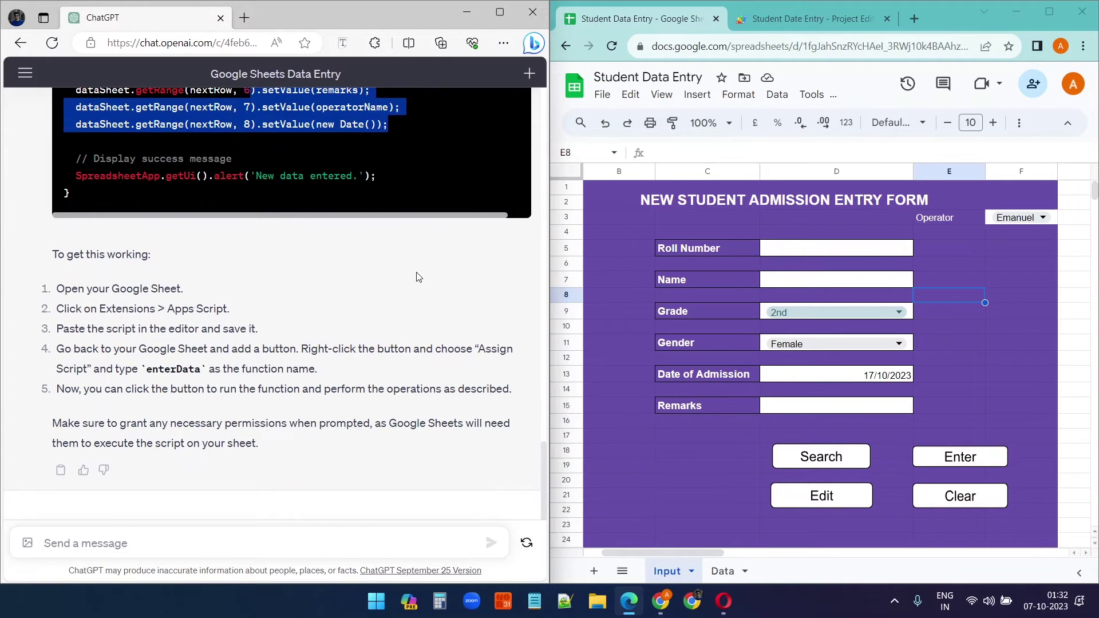
{"action": "scroll", "coordinate": [417, 277], "scroll_direction": "up", "scroll_amount": 20}
{"action": "scroll", "coordinate": [492, 264], "scroll_direction": "down", "scroll_amount": 4}
{"action": "left_click", "coordinate": [495, 255]}
Replace the default myFunction code in Code.gs of the Apps Script project with the copied enterData script and save it.
{"action": "left_click", "coordinate": [798, 18]}
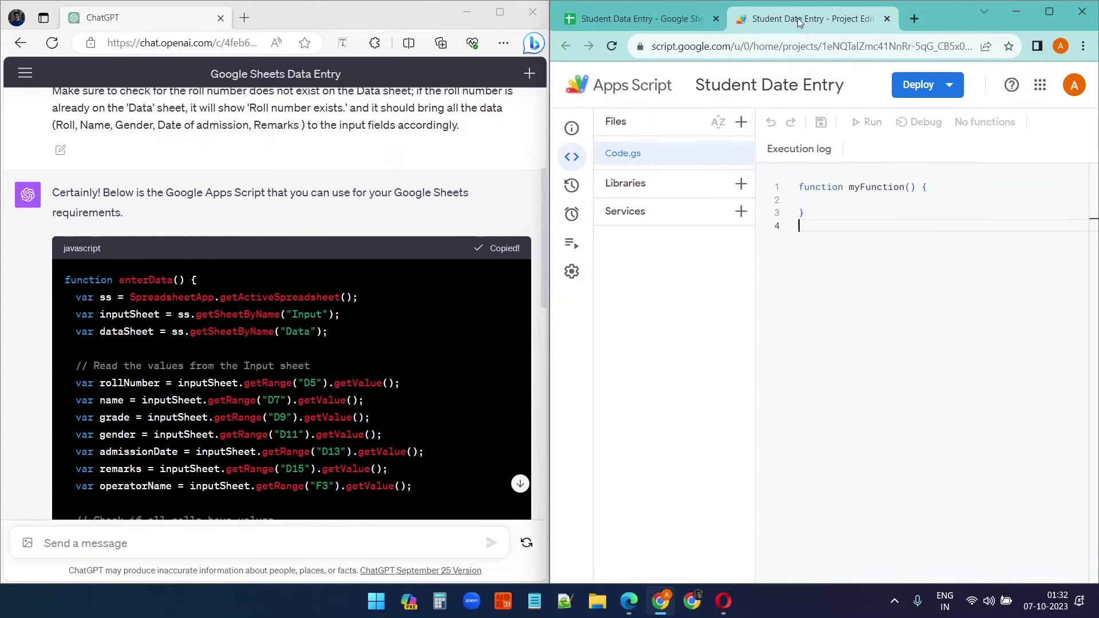
{"action": "left_click_drag", "start_coordinate": [808, 226], "coordinate": [798, 172]}
{"action": "key", "text": "BackSpace"}
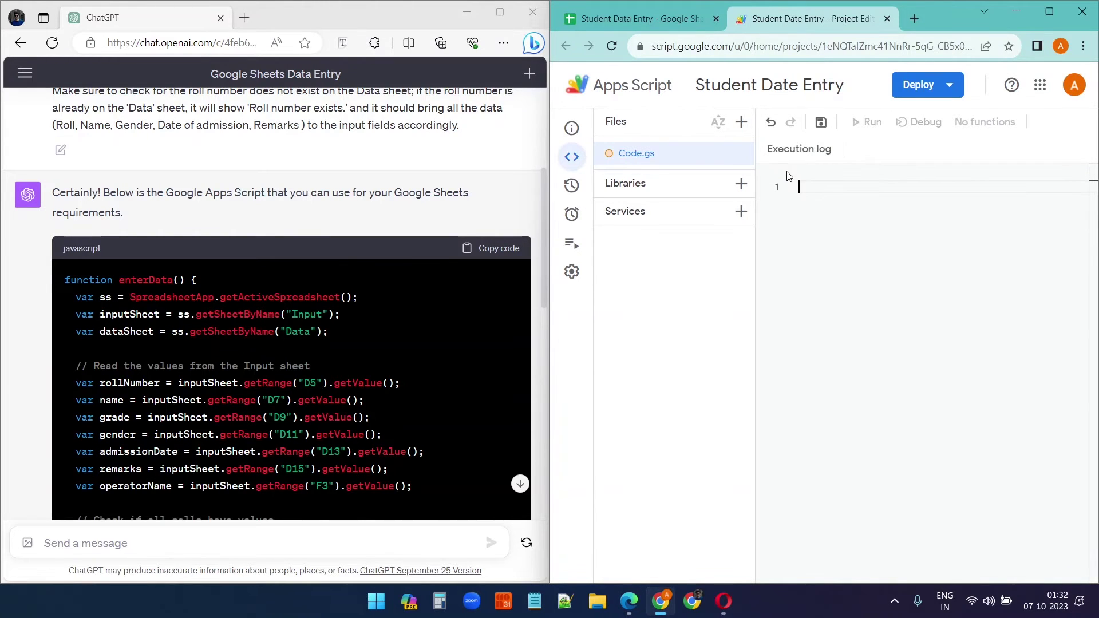
{"action": "key", "text": "ctrl+v"}
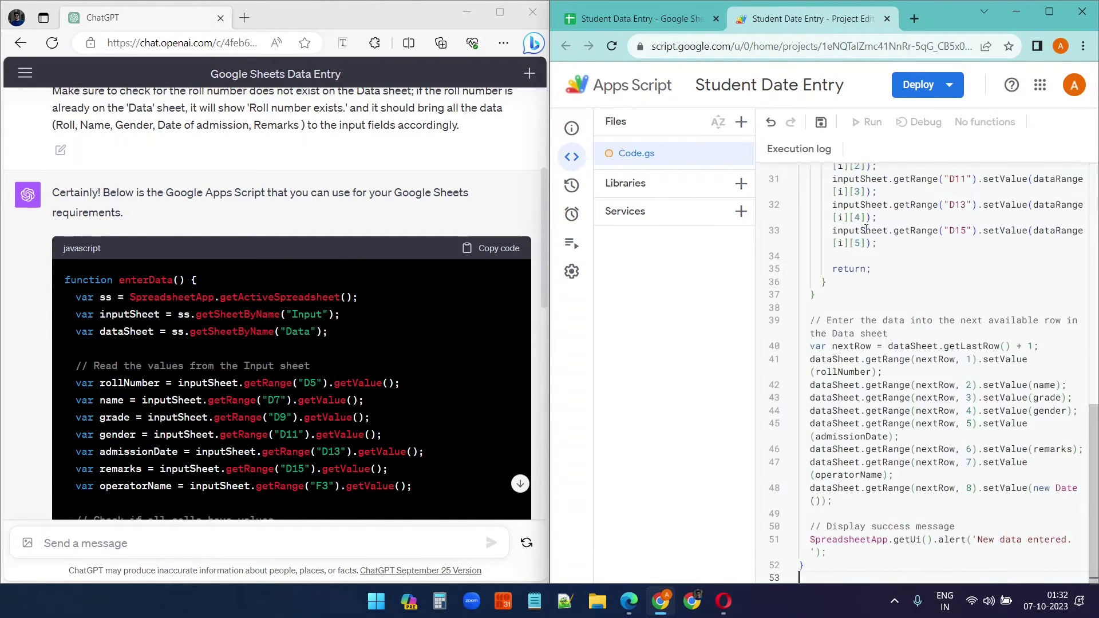
{"action": "left_click", "coordinate": [820, 123]}
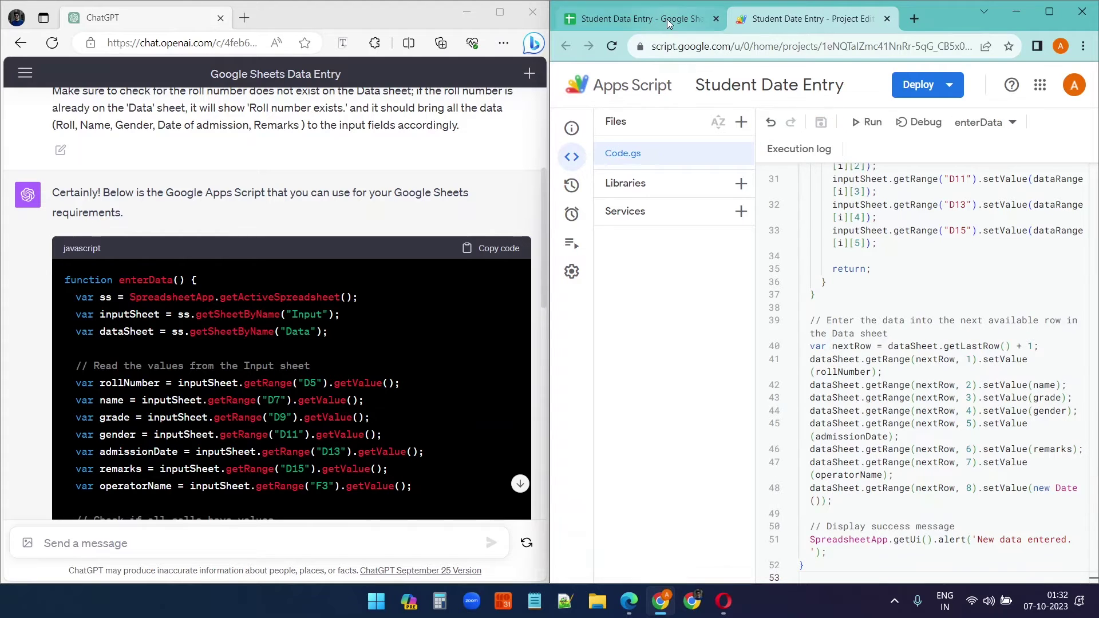
Return to the Input sheet and open the script assignment for the Enter button.
{"action": "left_click", "coordinate": [638, 19]}
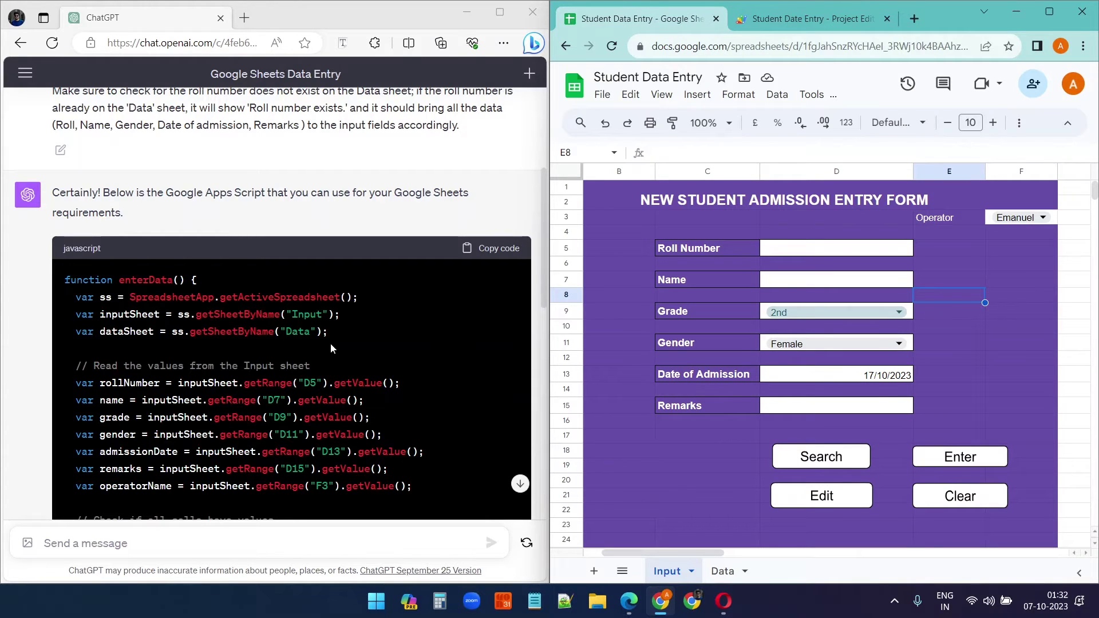
{"action": "left_click", "coordinate": [997, 465]}
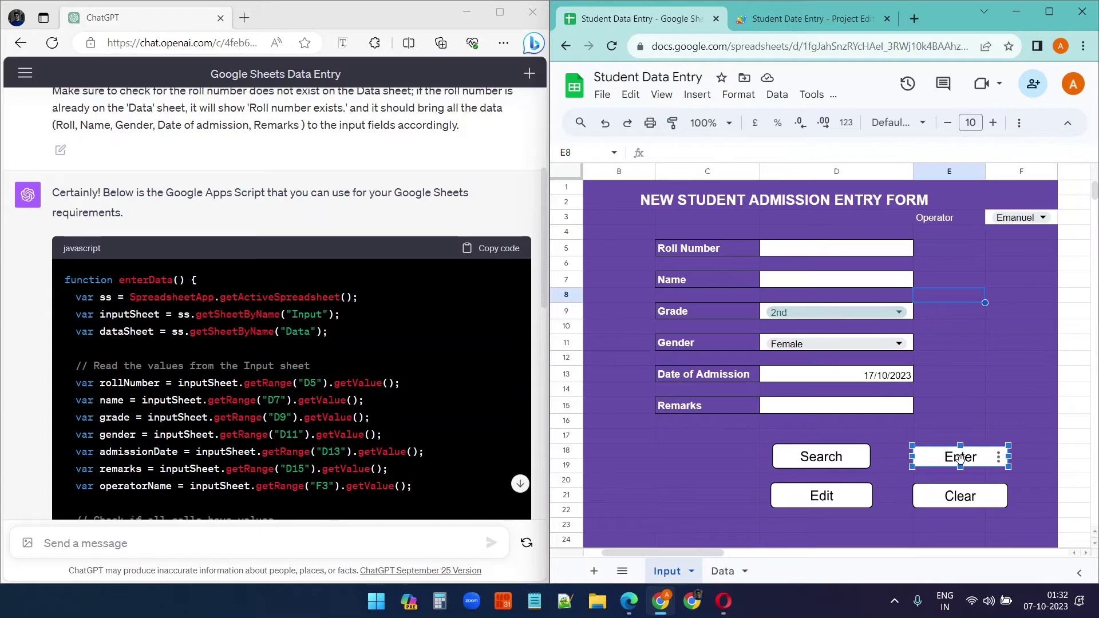
{"action": "left_click", "coordinate": [999, 461]}
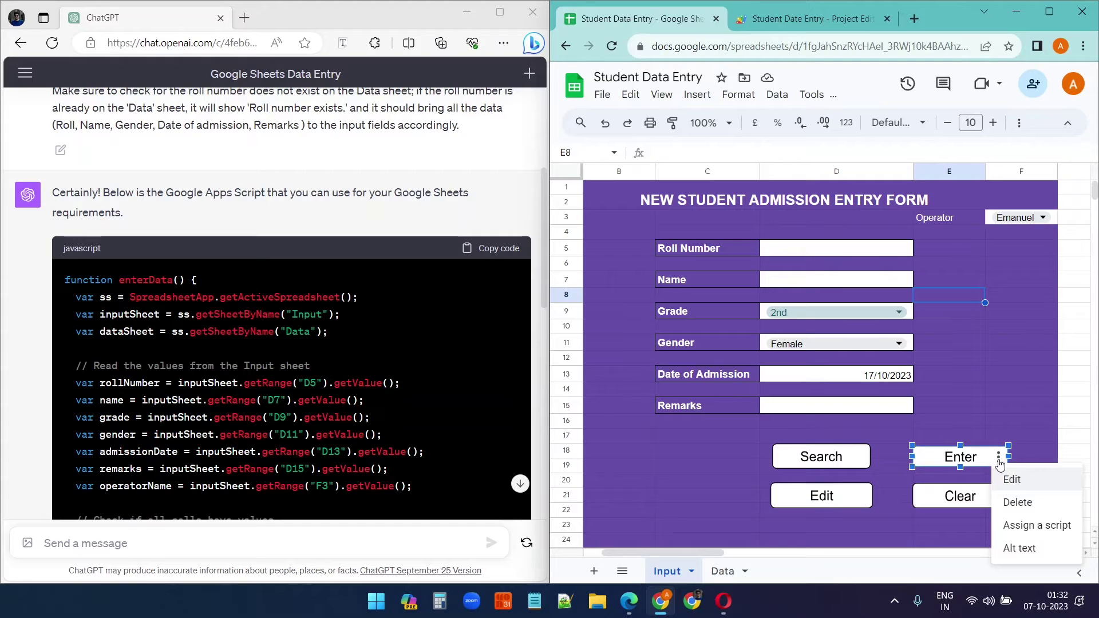
{"action": "left_click", "coordinate": [1020, 523]}
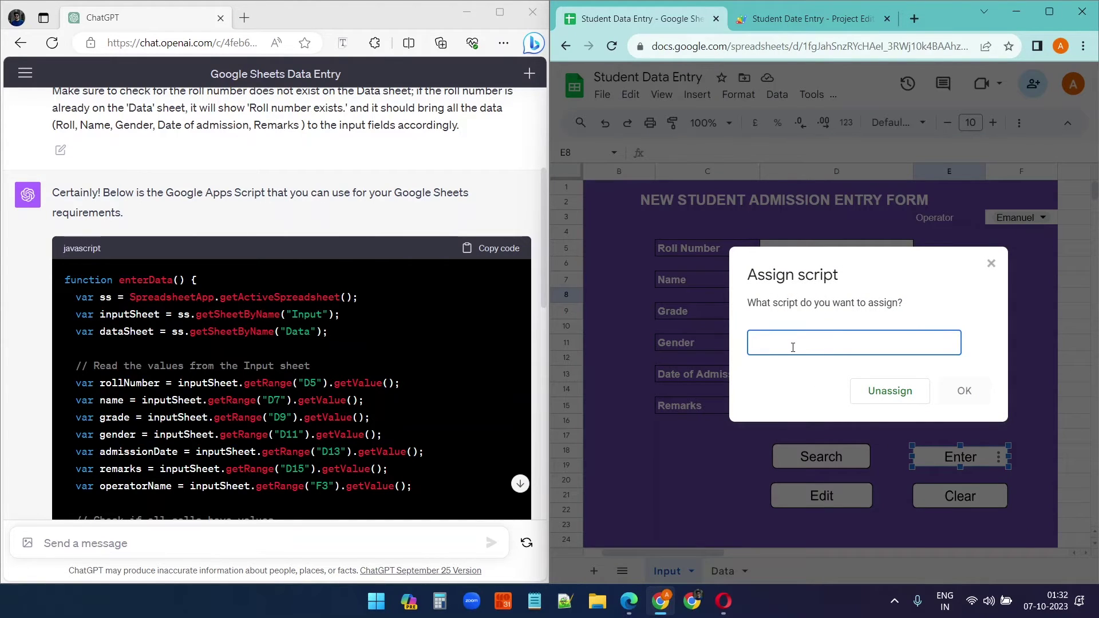
Copy the function name enterData from ChatGPT's setup instructions and assign it as the script of the Enter button.
{"action": "left_click_drag", "start_coordinate": [173, 280], "coordinate": [124, 280]}
{"action": "left_click", "coordinate": [810, 21]}
{"action": "scroll", "coordinate": [872, 184], "scroll_direction": "up", "scroll_amount": 10}
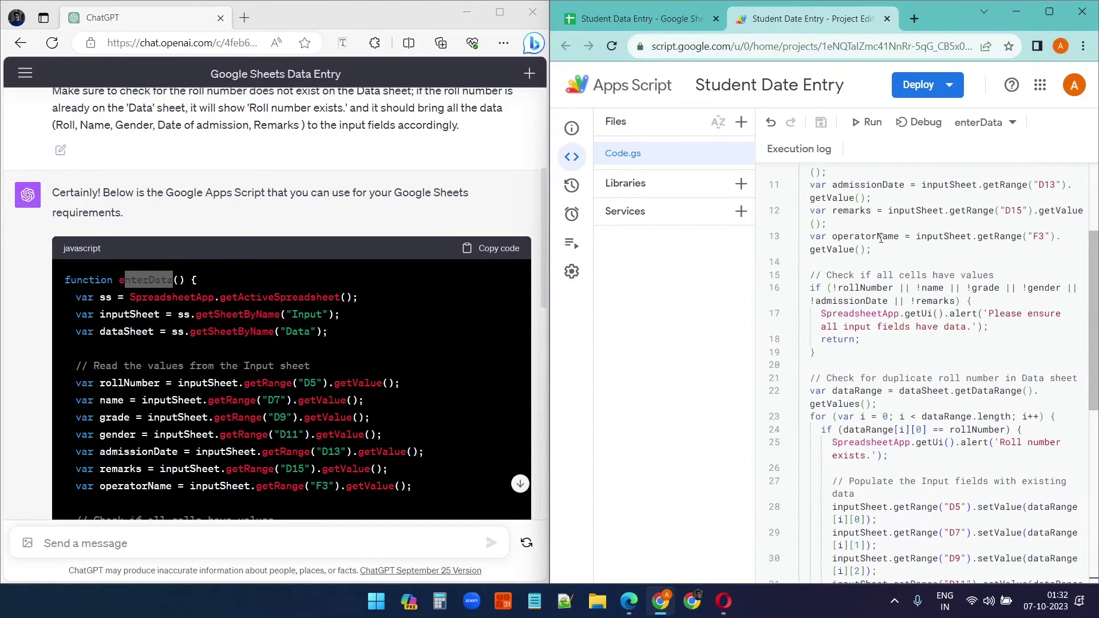
{"action": "left_click_drag", "start_coordinate": [900, 187], "coordinate": [850, 189]}
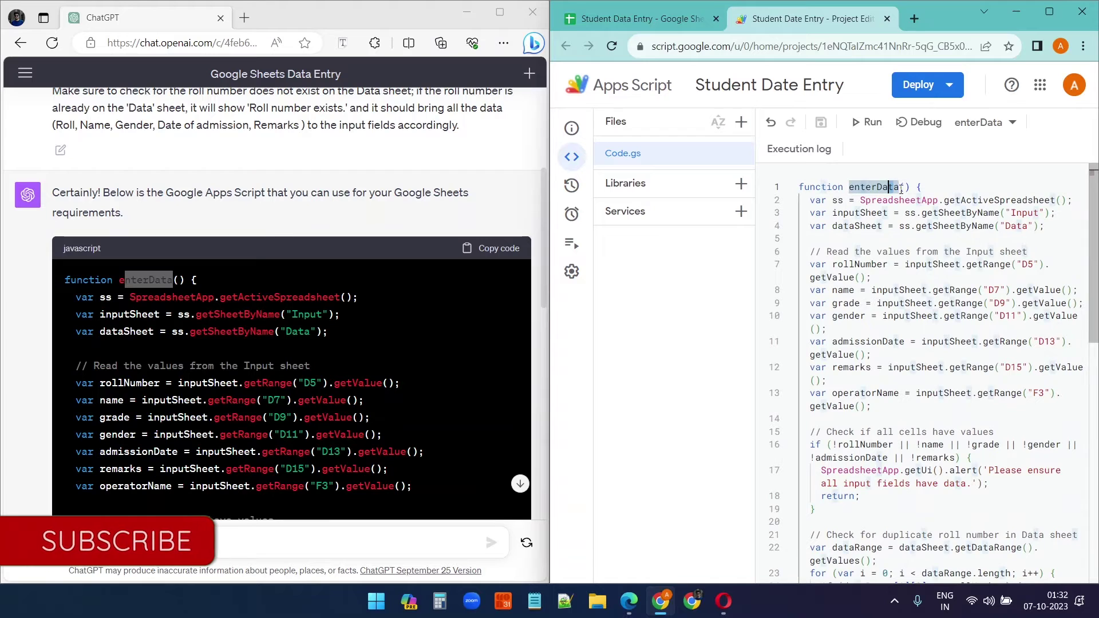
{"action": "scroll", "coordinate": [328, 348], "scroll_direction": "down", "scroll_amount": 15}
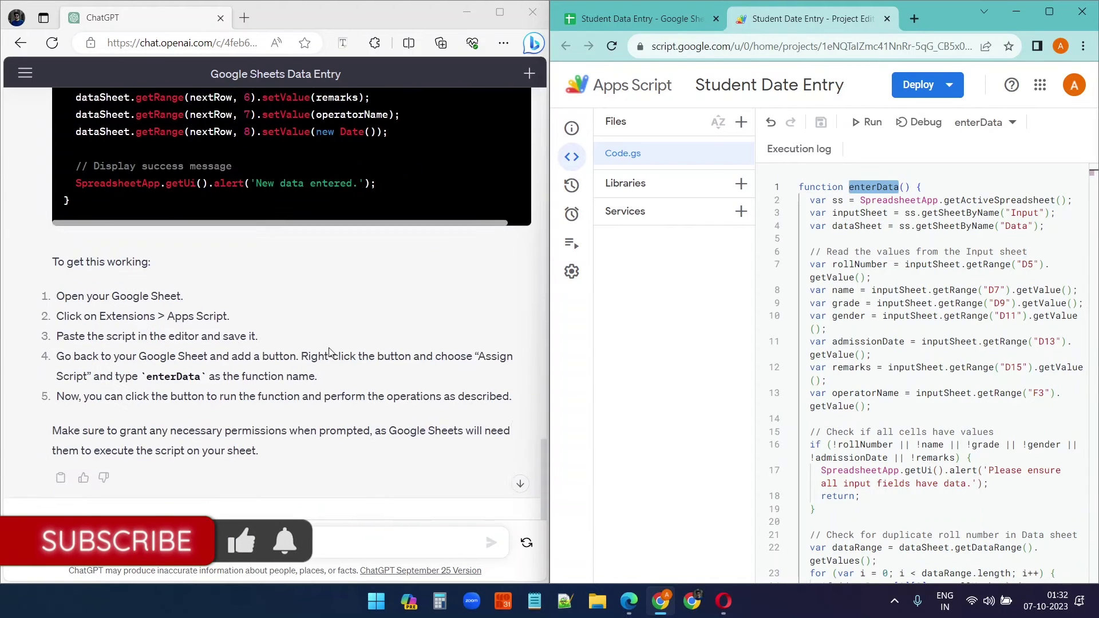
{"action": "double_click", "coordinate": [163, 368]}
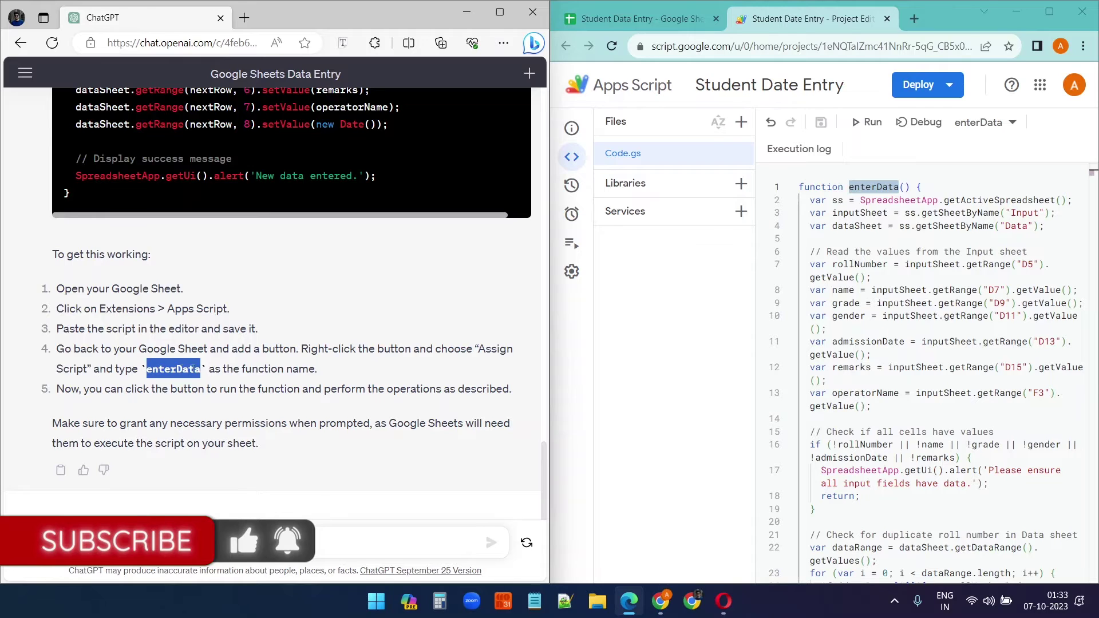
{"action": "left_click", "coordinate": [647, 19]}
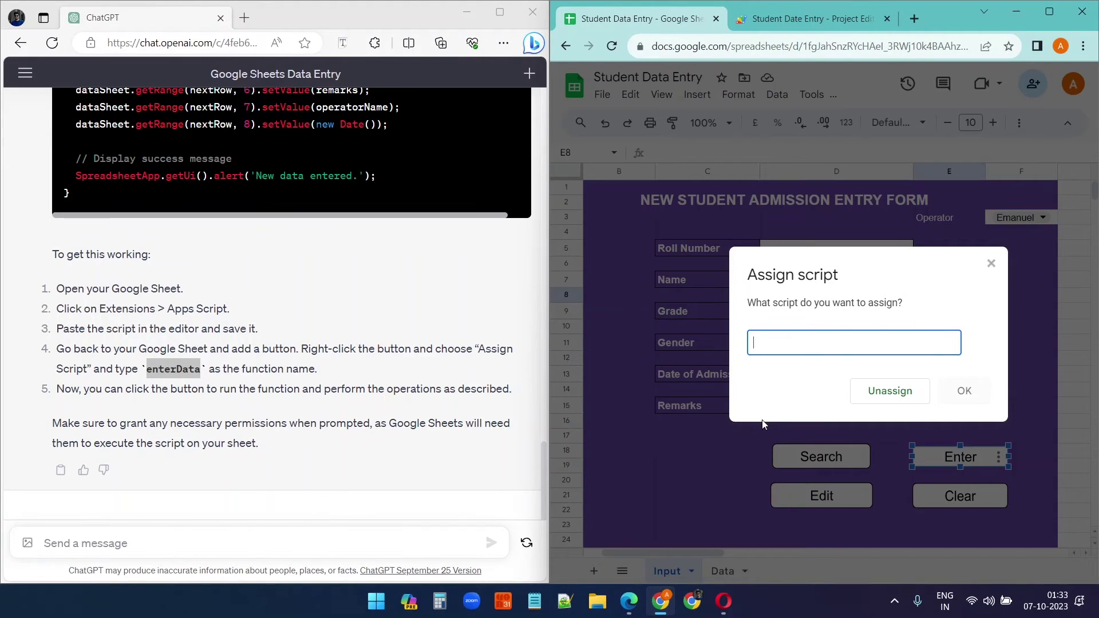
{"action": "key", "text": "ctrl+v"}
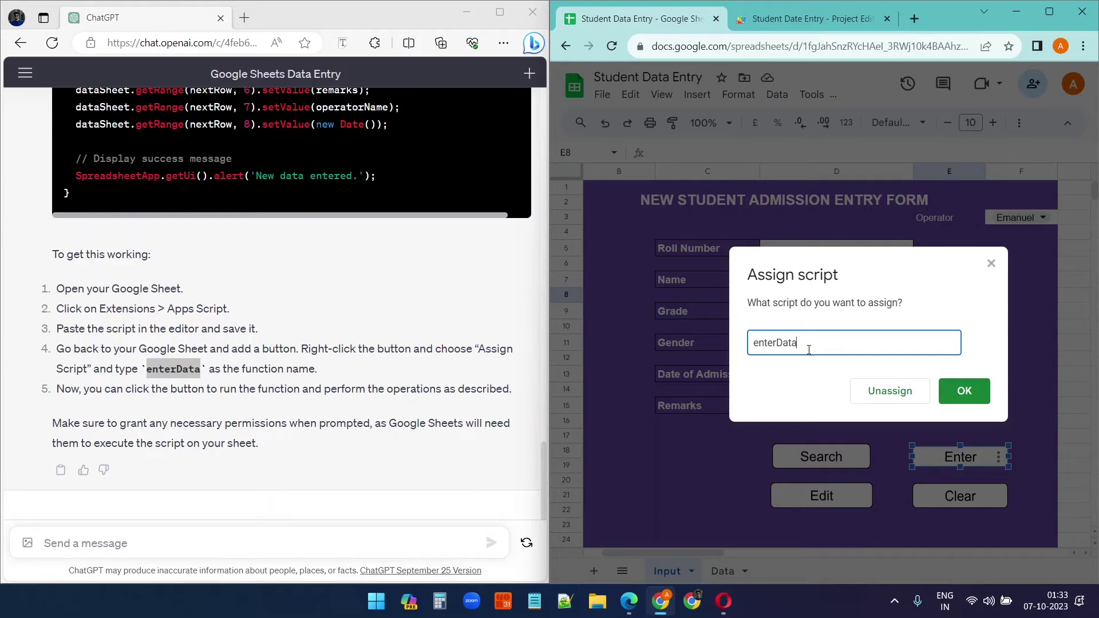
{"action": "left_click", "coordinate": [966, 390]}
{"action": "left_click", "coordinate": [1001, 380]}
Enter roll number 123 and a student first name in the admission form, and set the gender to Male.
{"action": "left_click", "coordinate": [1049, 11]}
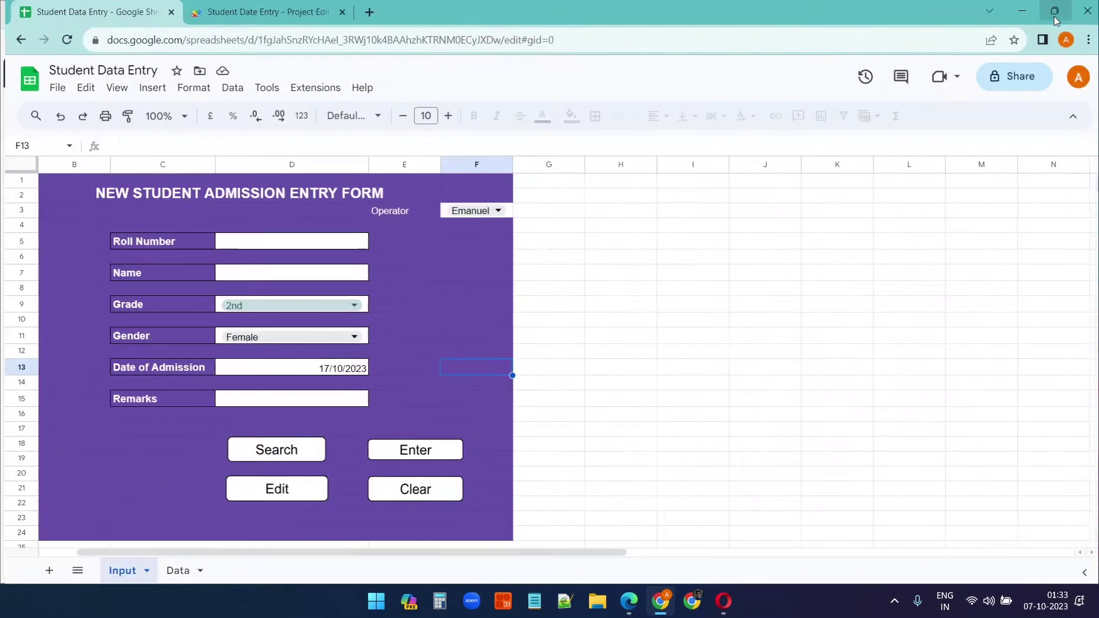
{"action": "double_click", "coordinate": [271, 241]}
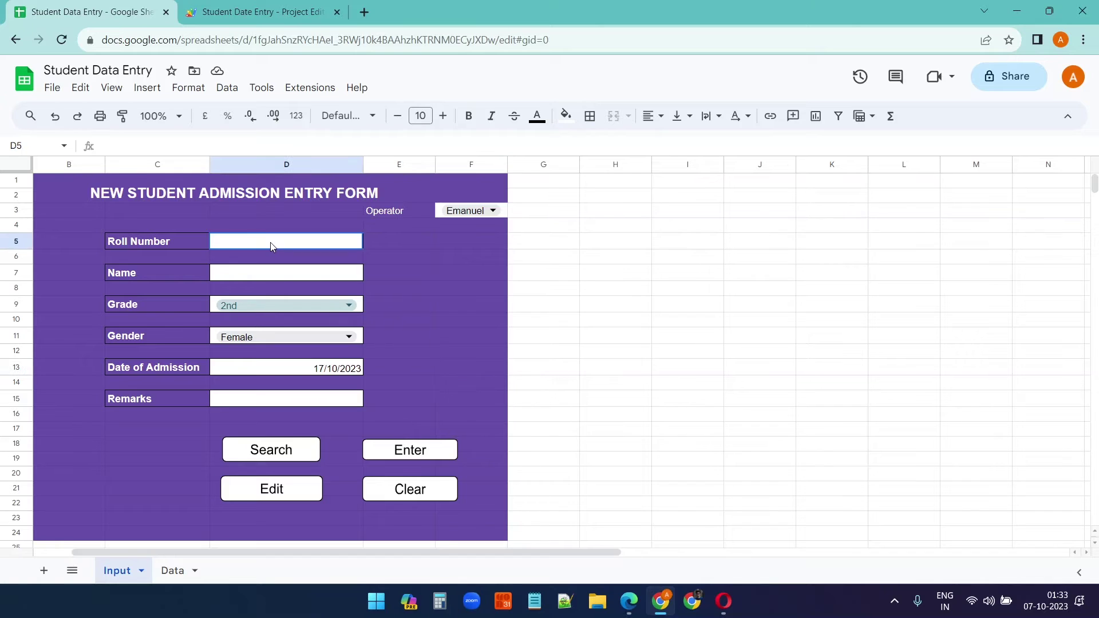
{"action": "type", "text": "123"}
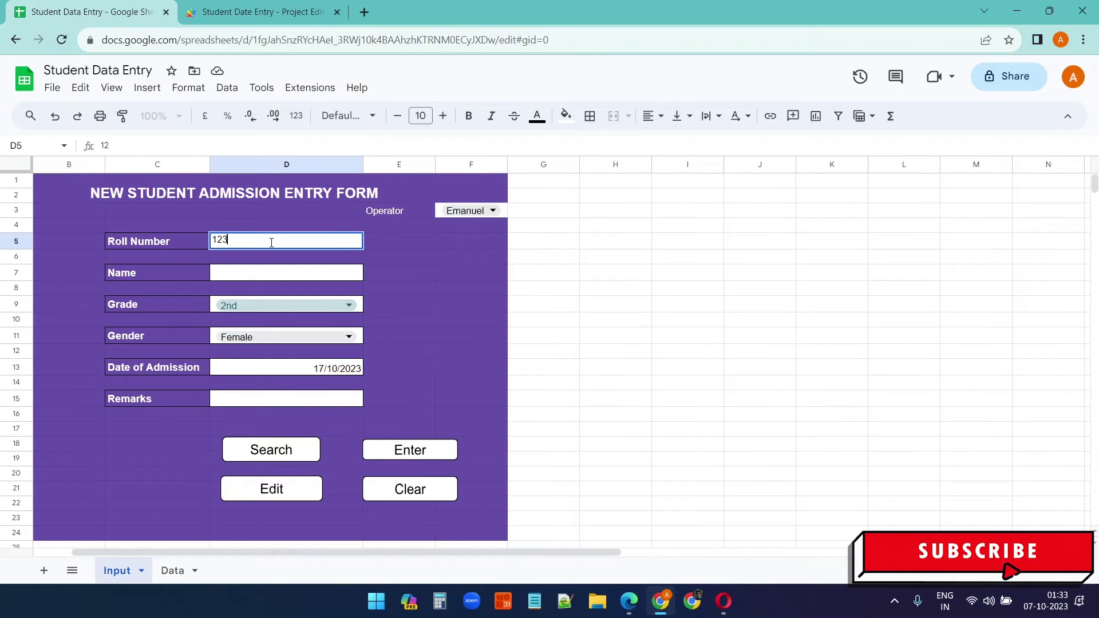
{"action": "left_click", "coordinate": [250, 272]}
{"action": "type", "text": "Samuel"}
{"action": "key", "text": "Return"}
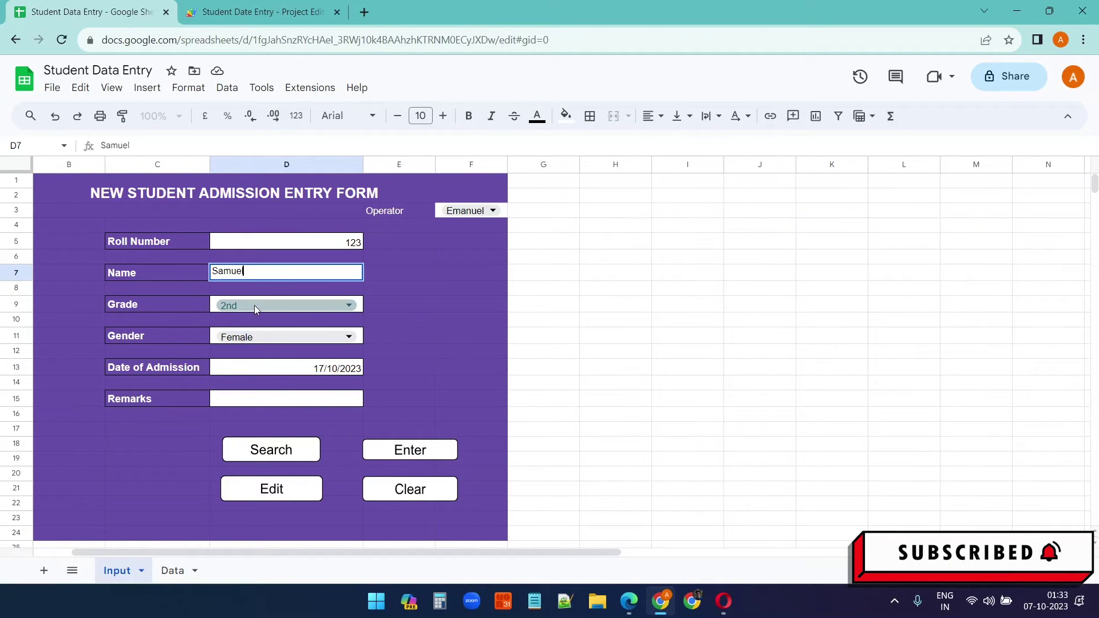
{"action": "left_click", "coordinate": [259, 335]}
{"action": "left_click", "coordinate": [256, 359]}
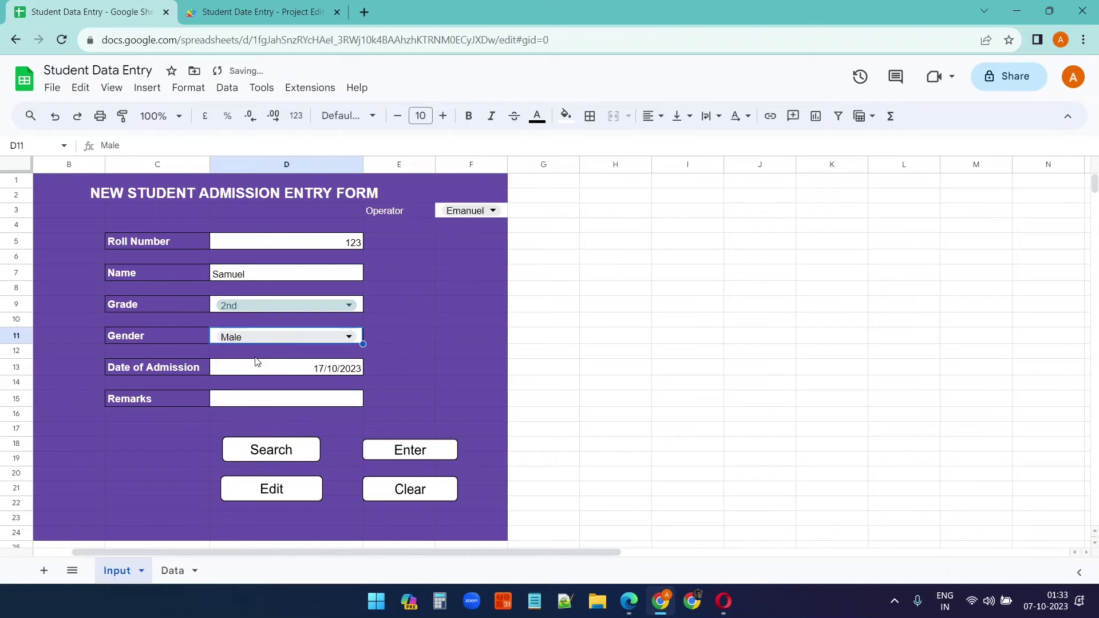
Set the date of admission to 8/10/2023 and enter "New admission" as the remarks.
{"action": "double_click", "coordinate": [303, 371]}
{"action": "left_click", "coordinate": [329, 439]}
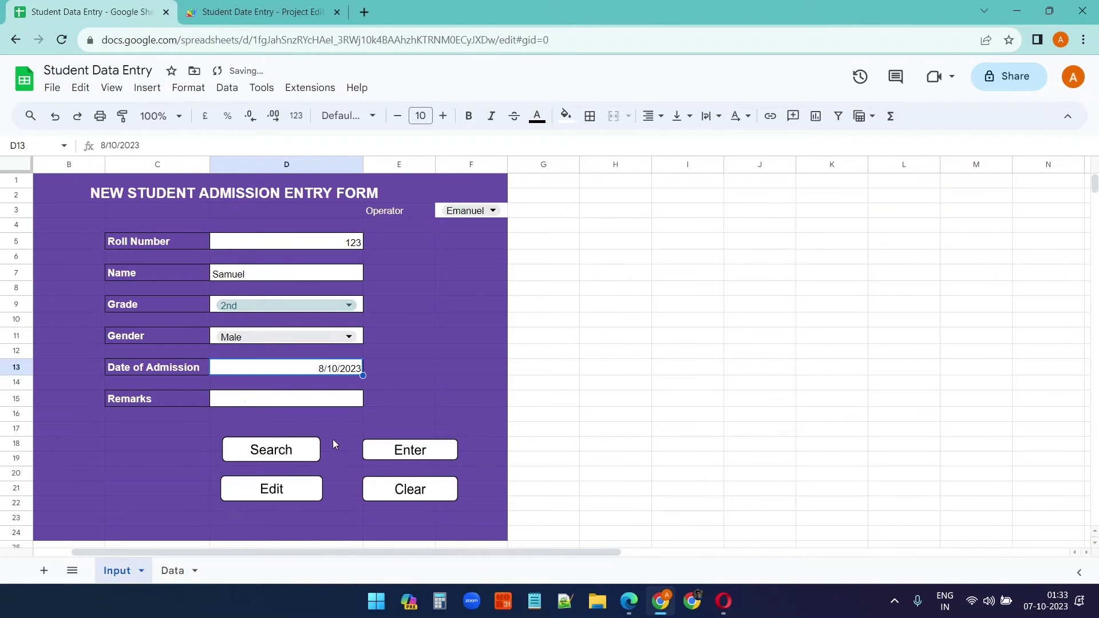
{"action": "left_click", "coordinate": [252, 404]}
{"action": "type", "text": "New admission"}
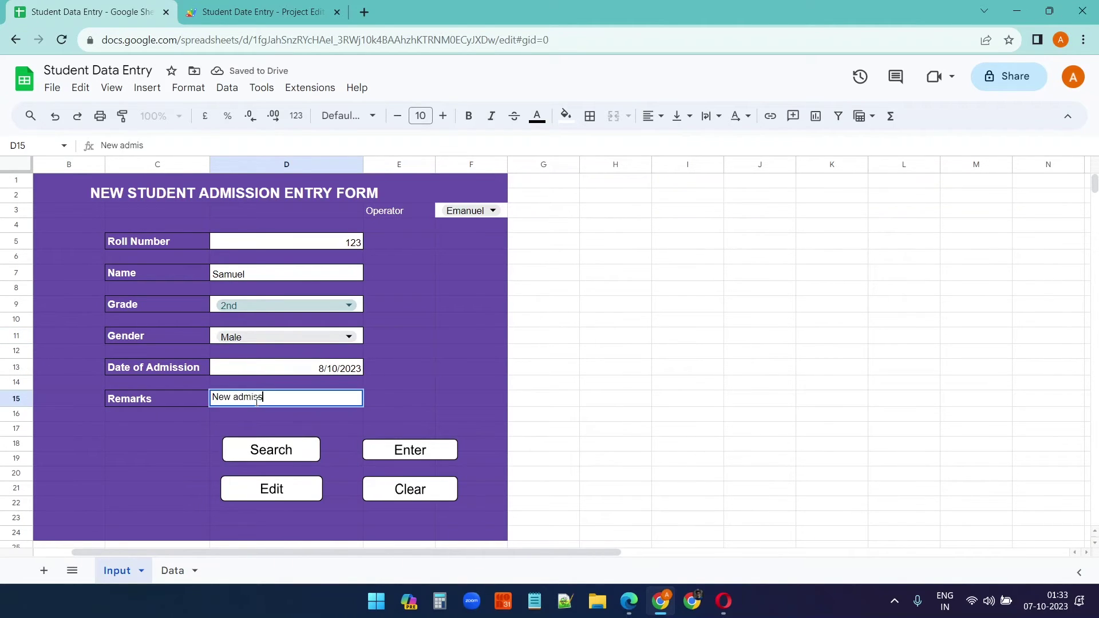
{"action": "left_click", "coordinate": [428, 397]}
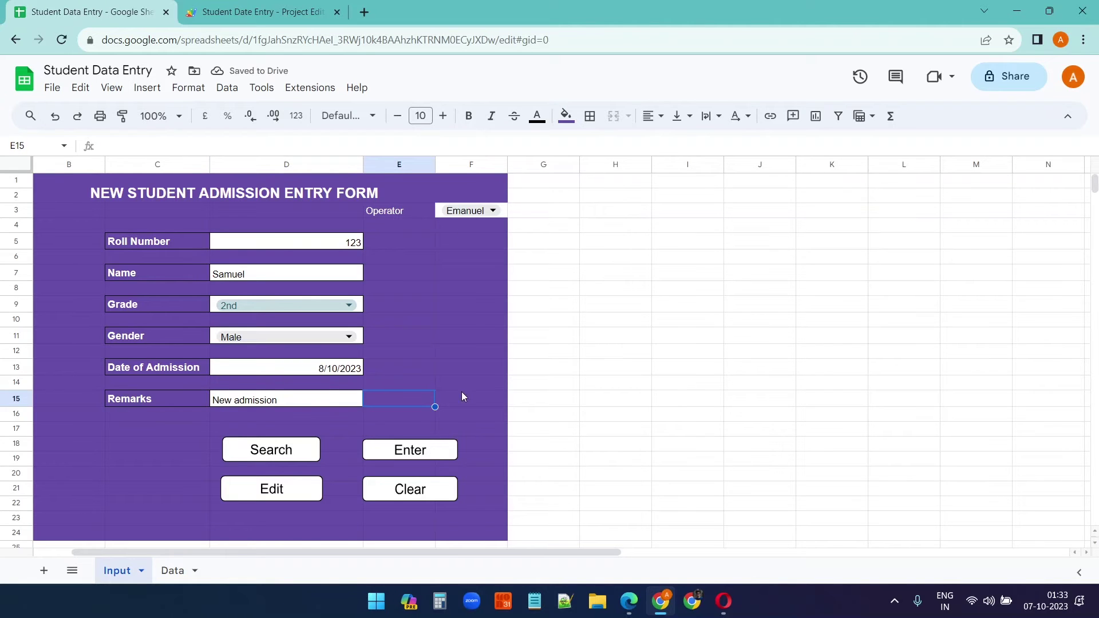
Run the form's Enter script and authorise it with the signed-in Google account, continuing to Student Date Entry (unsafe) and allowing access.
{"action": "left_click", "coordinate": [416, 453]}
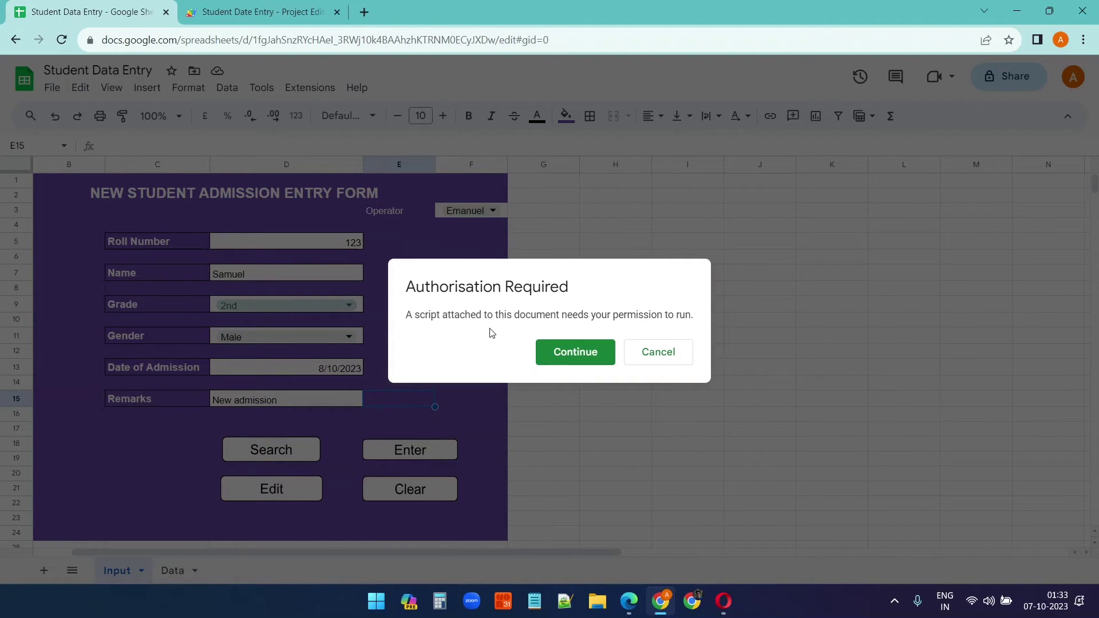
{"action": "left_click", "coordinate": [578, 353]}
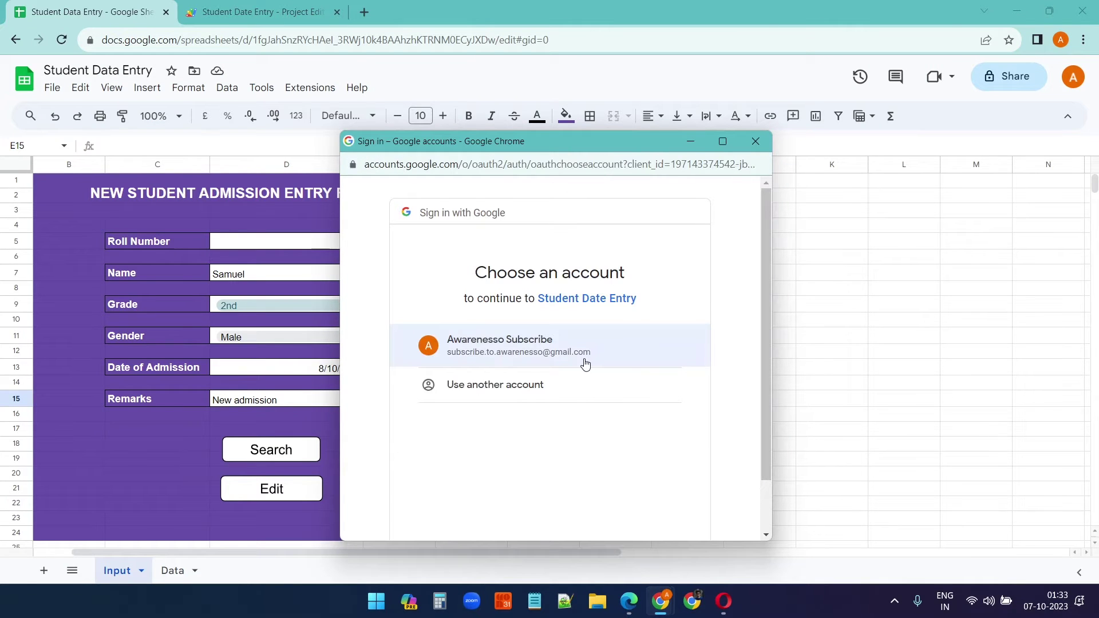
{"action": "left_click", "coordinate": [528, 342]}
{"action": "left_click", "coordinate": [382, 425]}
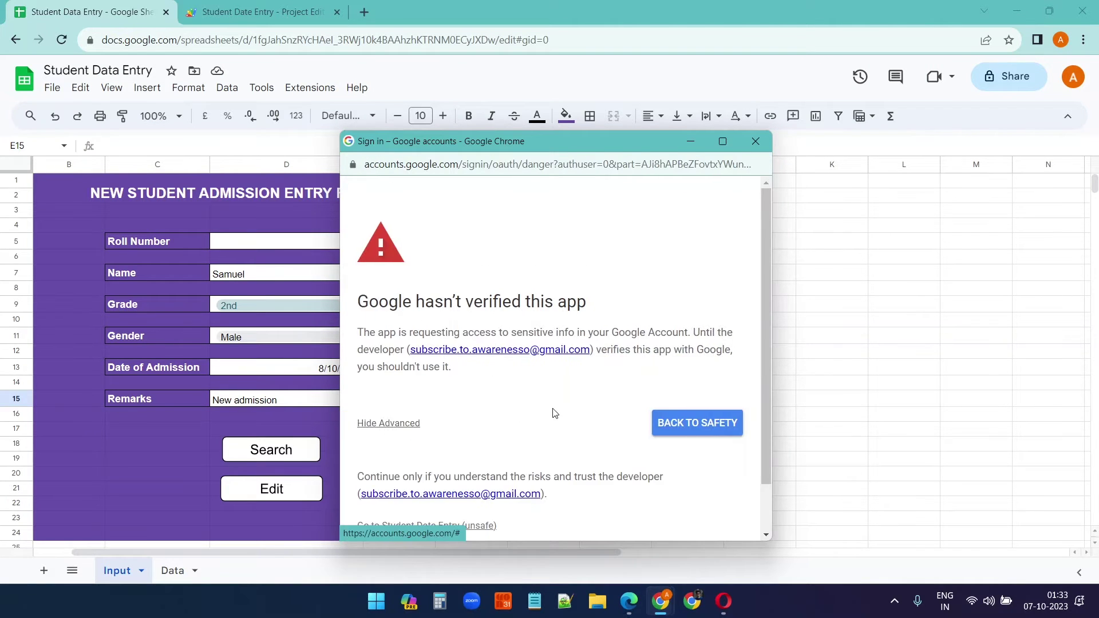
{"action": "scroll", "coordinate": [538, 413], "scroll_direction": "down", "scroll_amount": 1}
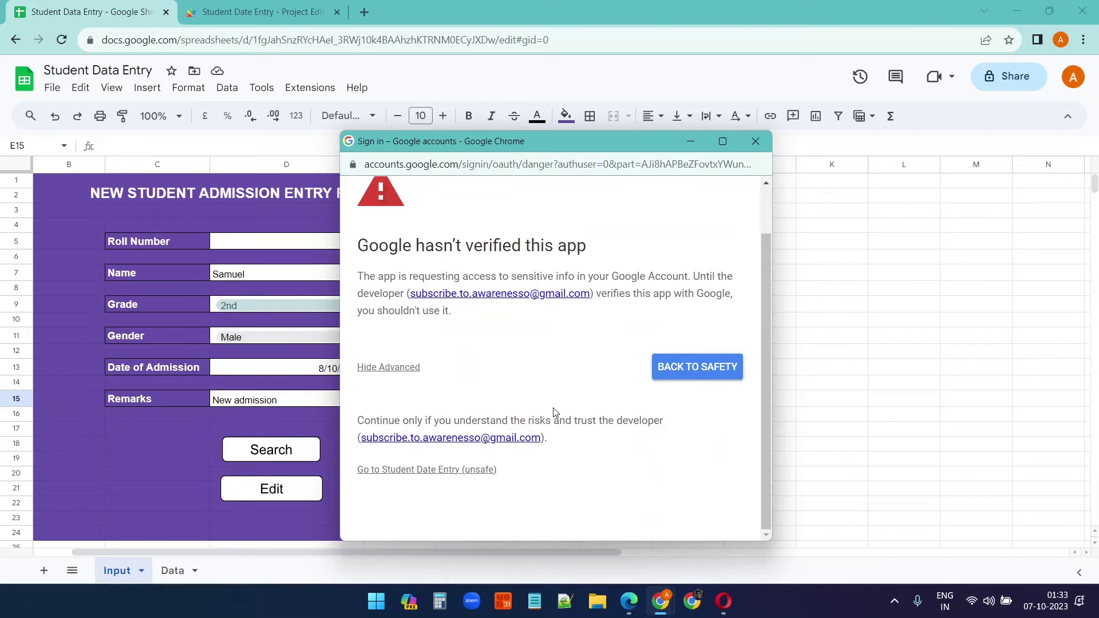
{"action": "left_click", "coordinate": [427, 470]}
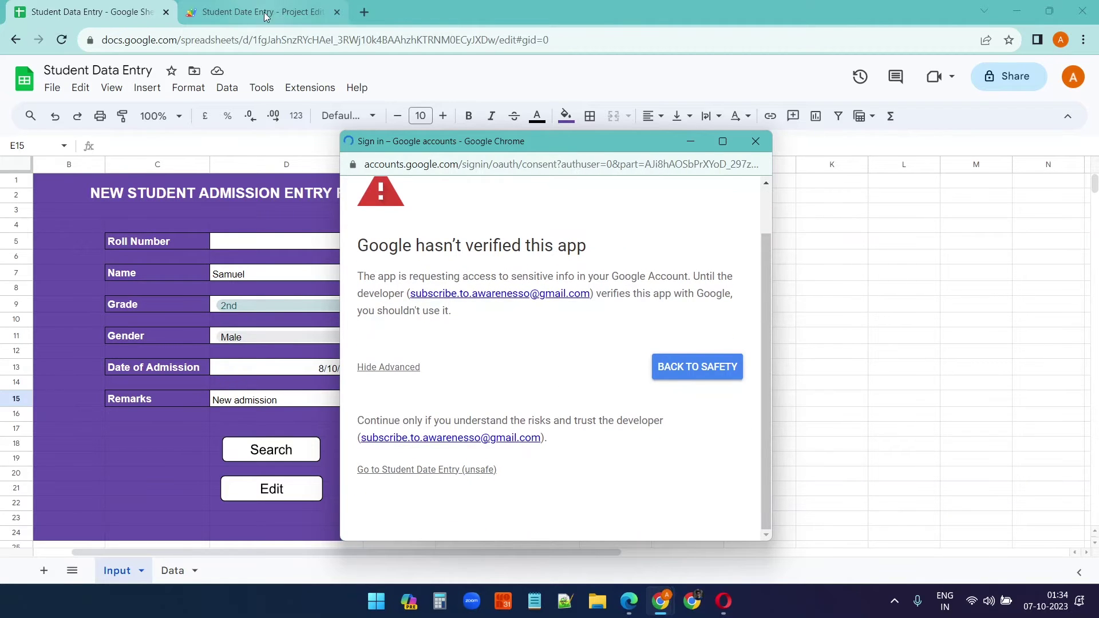
{"action": "scroll", "coordinate": [600, 438], "scroll_direction": "down", "scroll_amount": 2}
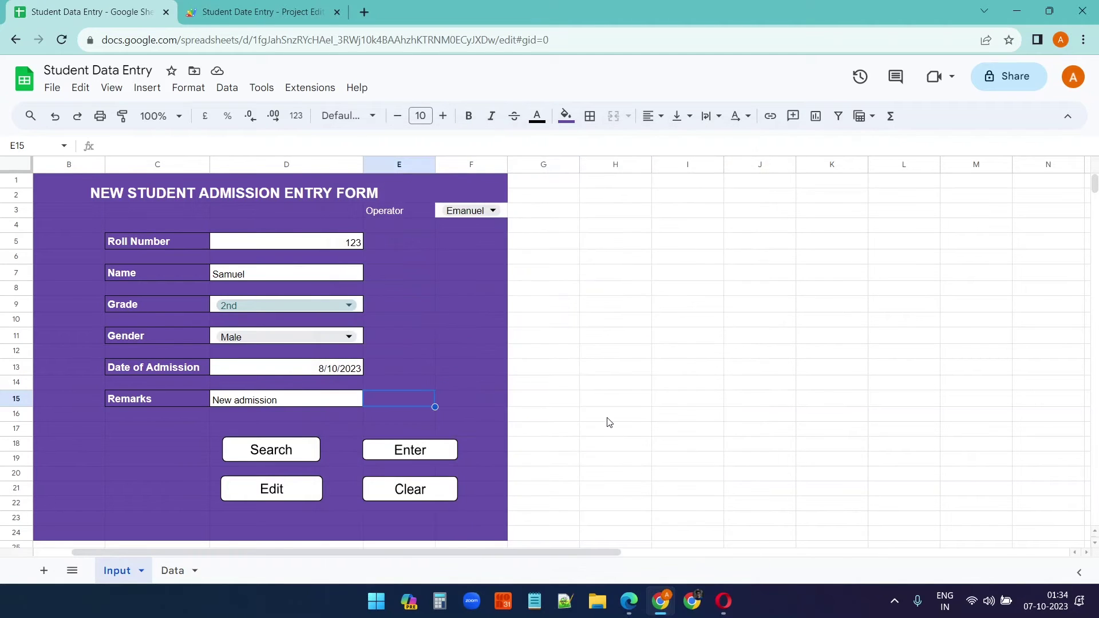
Submit the completed form with the Enter script and check the new record on the Data sheet, including its entry date and operator.
{"action": "left_click", "coordinate": [416, 452]}
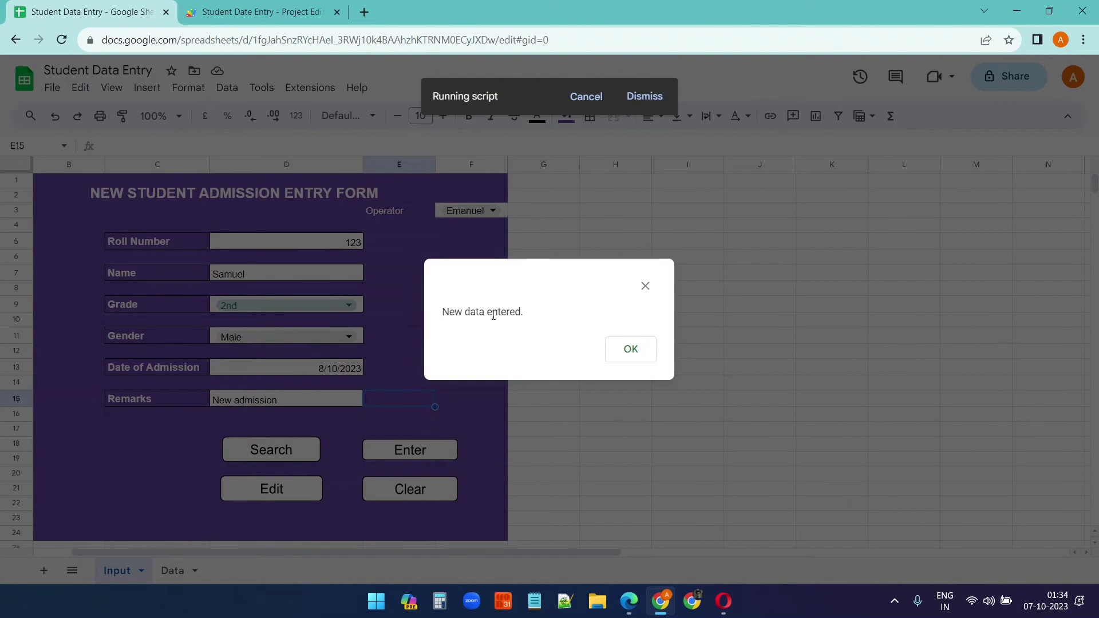
{"action": "left_click", "coordinate": [630, 349]}
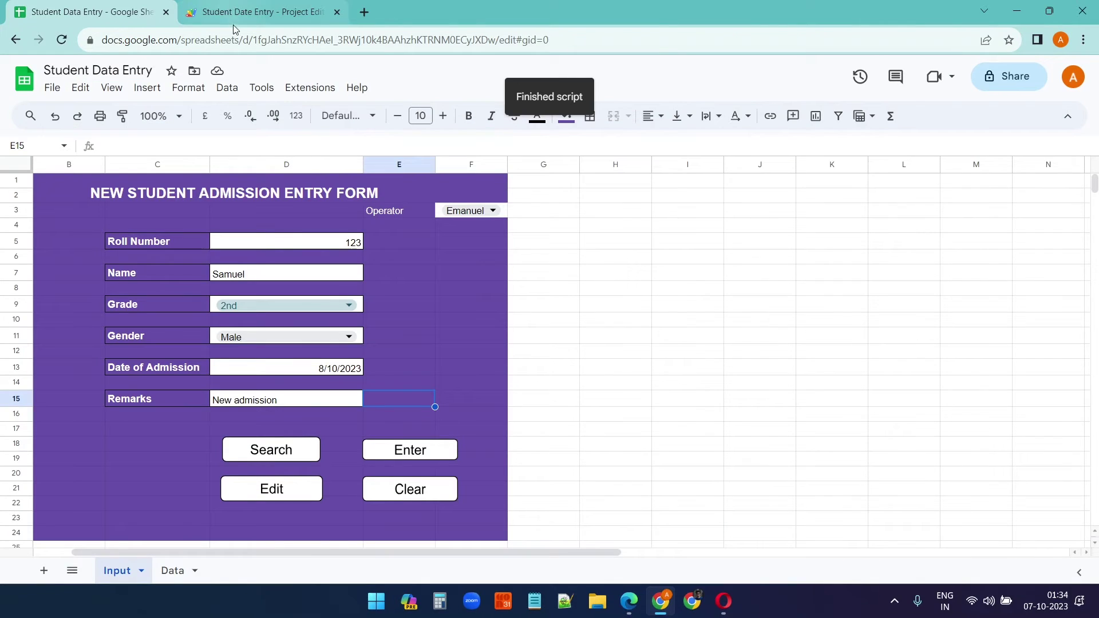
{"action": "left_click", "coordinate": [170, 571]}
{"action": "left_click_drag", "start_coordinate": [80, 196], "coordinate": [578, 196]}
{"action": "left_click", "coordinate": [567, 228]}
{"action": "left_click", "coordinate": [570, 197]}
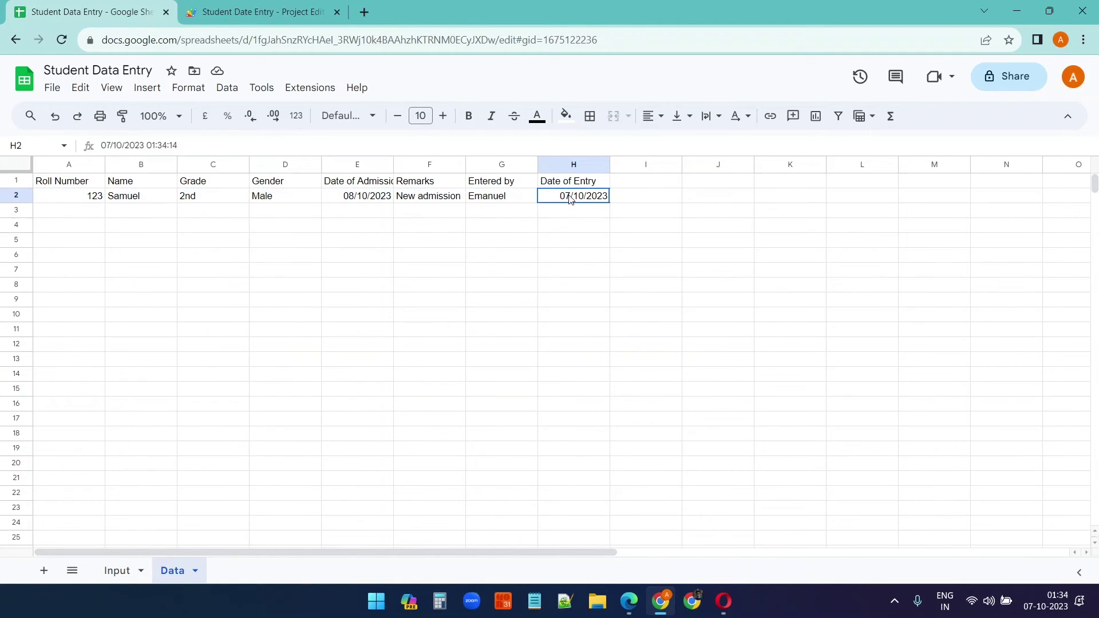
{"action": "left_click", "coordinate": [502, 197]}
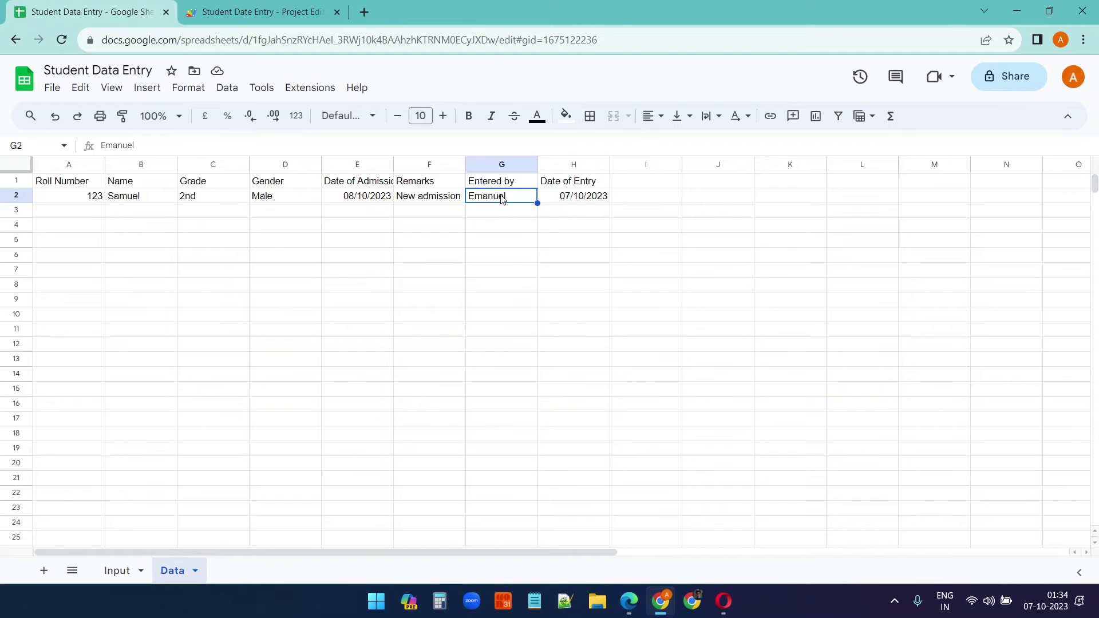
Return to the Input sheet and change the Operator to the second name in its list.
{"action": "left_click", "coordinate": [118, 571]}
{"action": "left_click", "coordinate": [483, 212]}
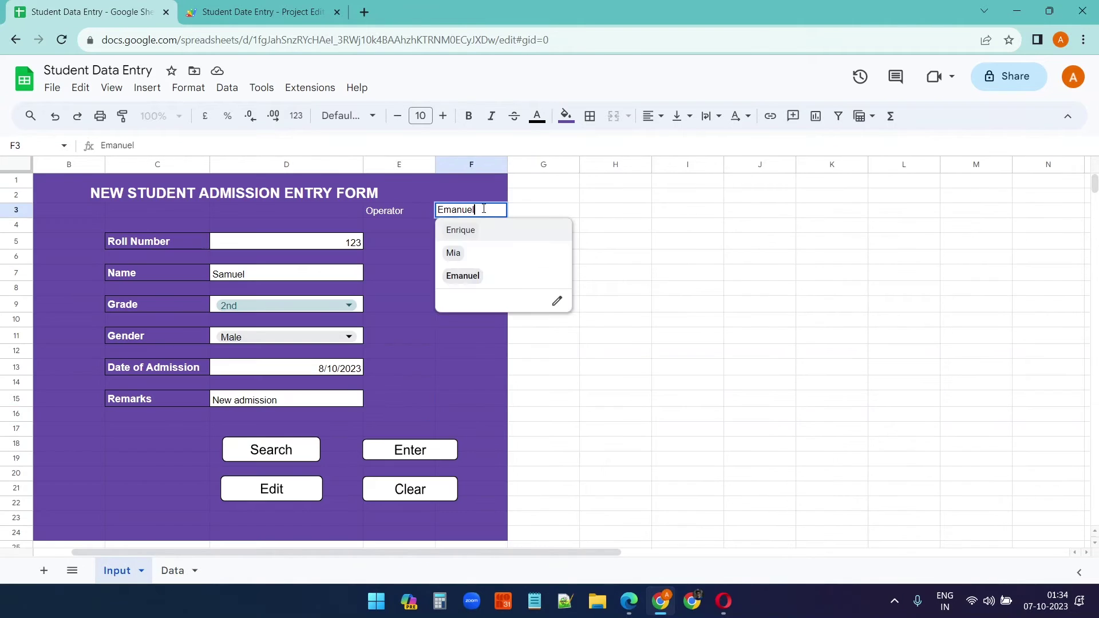
{"action": "left_click", "coordinate": [452, 250]}
{"action": "left_click", "coordinate": [476, 213]}
{"action": "left_click", "coordinate": [476, 213]}
{"action": "left_click", "coordinate": [461, 250]}
Fill in roll number 124, another student name, grade 4th, gender Male, admission date 9/10/2023 and remarks "New admission2".
{"action": "left_click", "coordinate": [342, 243]}
{"action": "type", "text": "124"}
{"action": "left_click", "coordinate": [308, 267]}
{"action": "type", "text": "Michael"}
{"action": "left_click", "coordinate": [348, 336]}
{"action": "left_click", "coordinate": [258, 356]}
{"action": "type", "text": "9/10/2023"}
Submit the second student's form with the Enter script and check the new row and its operator on the Data sheet.
{"action": "left_click", "coordinate": [417, 450]}
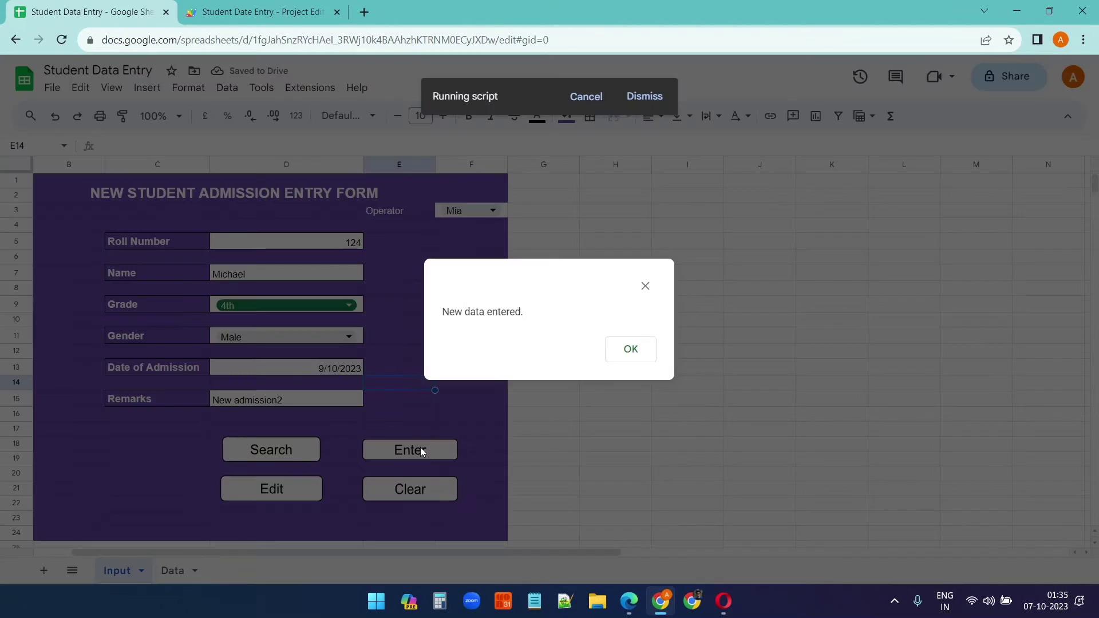
{"action": "left_click", "coordinate": [625, 352]}
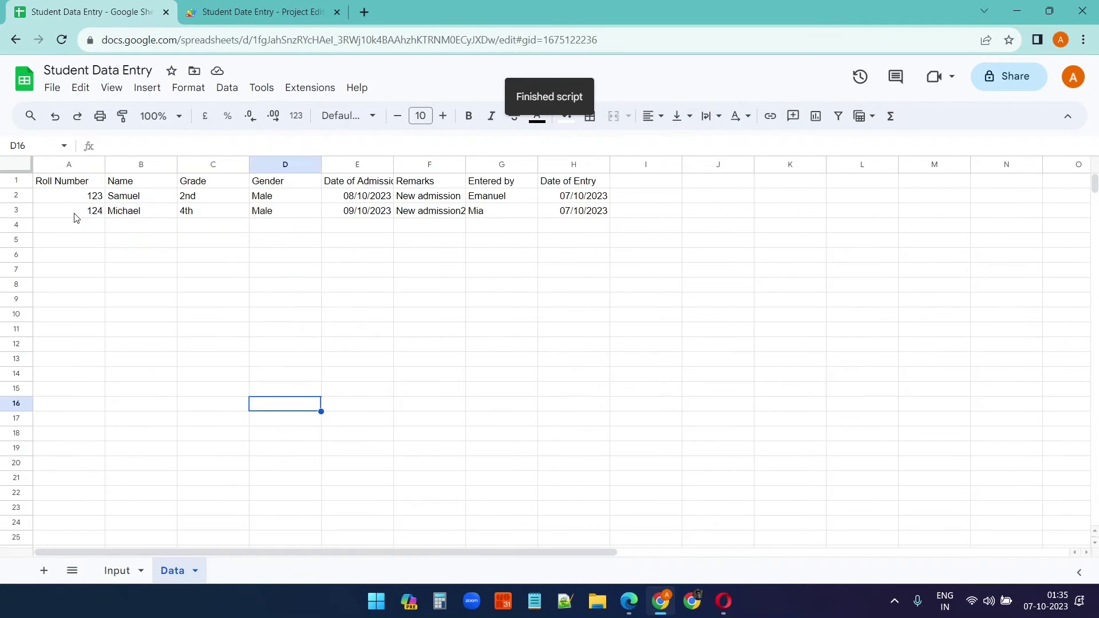
{"action": "left_click", "coordinate": [496, 214]}
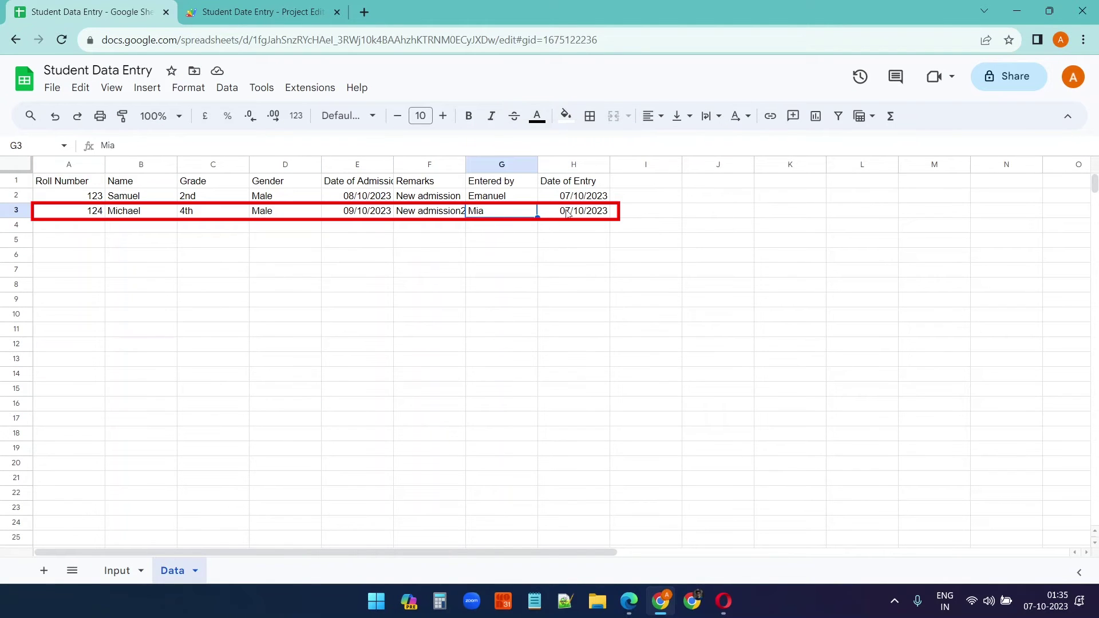
{"action": "left_click", "coordinate": [318, 293]}
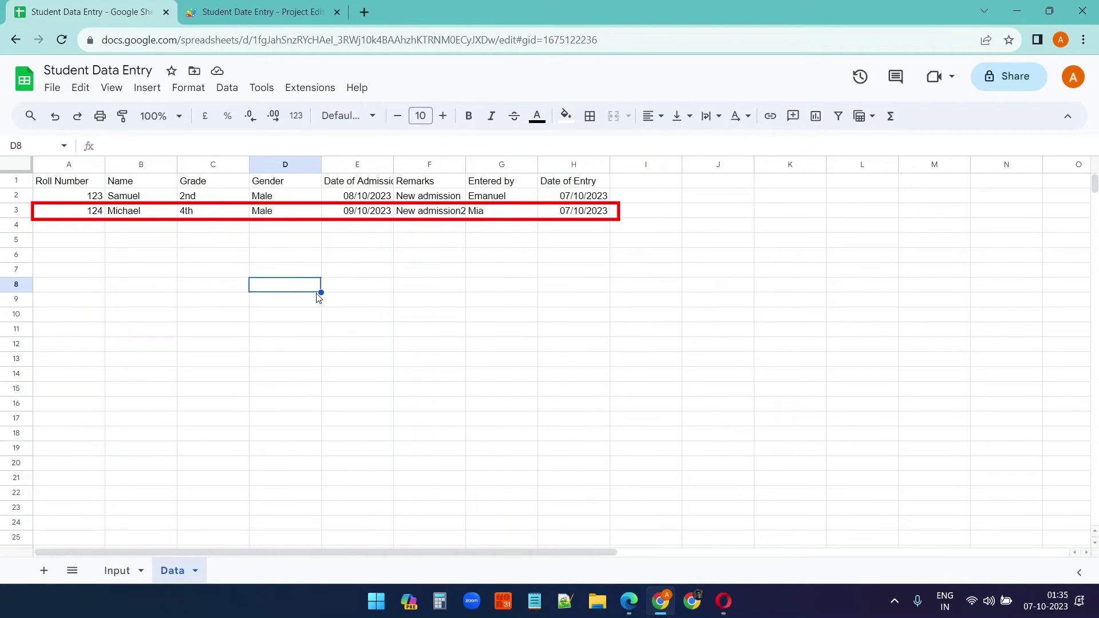
On the Input sheet, change the roll number to 123, append "SSSS" to the student's name and set the grade to 1st.
{"action": "left_click", "coordinate": [117, 571]}
{"action": "double_click", "coordinate": [358, 241]}
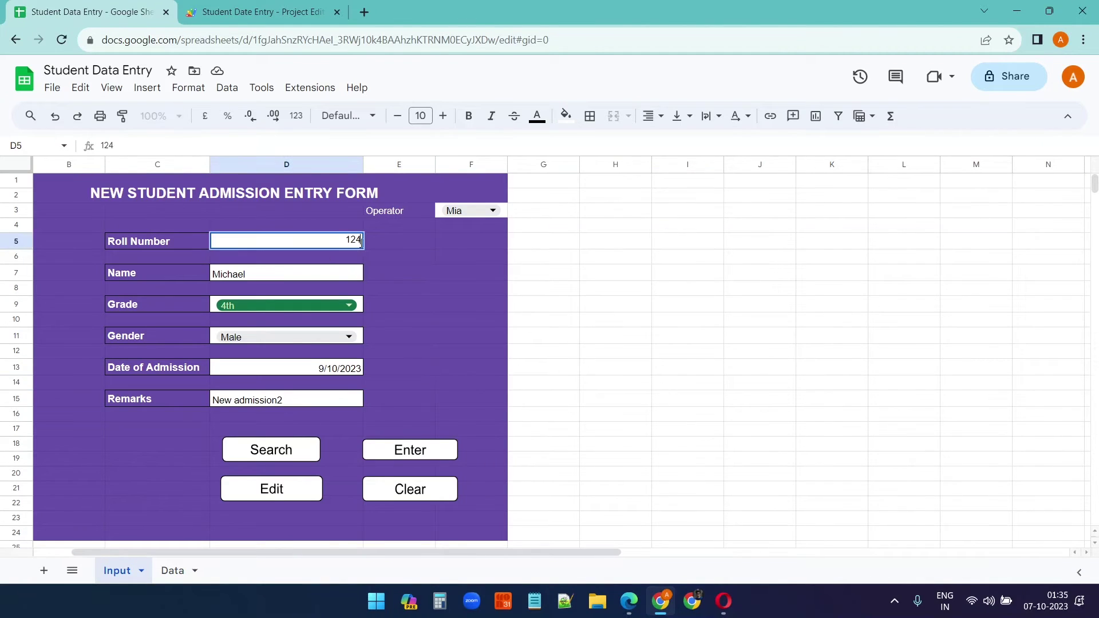
{"action": "type", "text": "3"}
{"action": "double_click", "coordinate": [300, 273]}
{"action": "type", "text": "SSSS"}
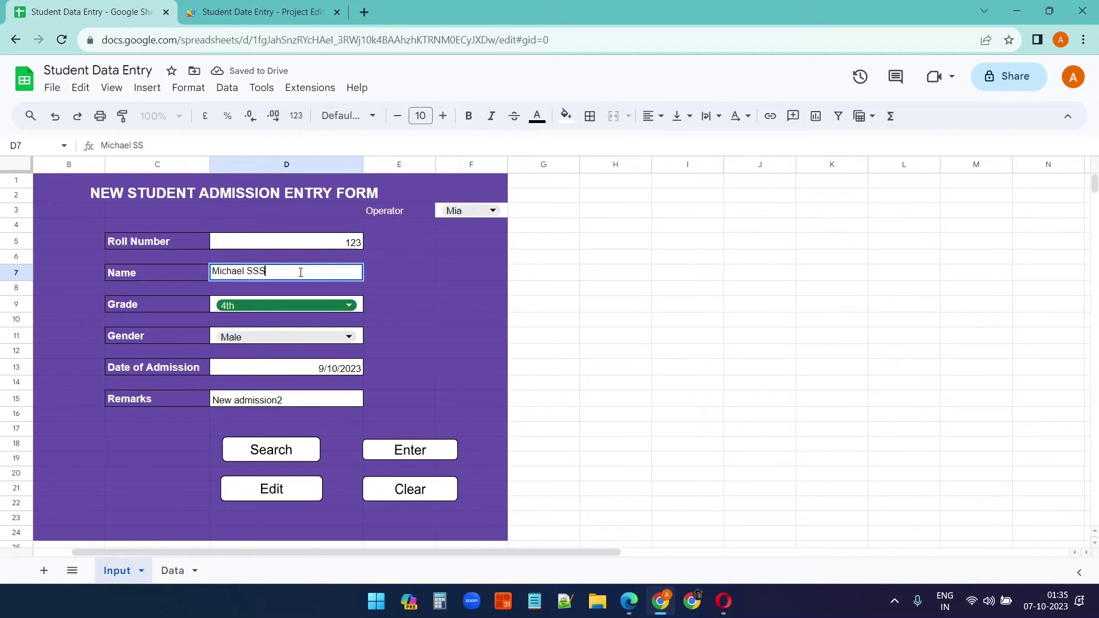
{"action": "left_click", "coordinate": [282, 308]}
{"action": "left_click", "coordinate": [229, 321]}
Set the gender to Female, leave the remarks as they are, and look up roll number 123 on the Data sheet.
{"action": "left_click", "coordinate": [335, 245]}
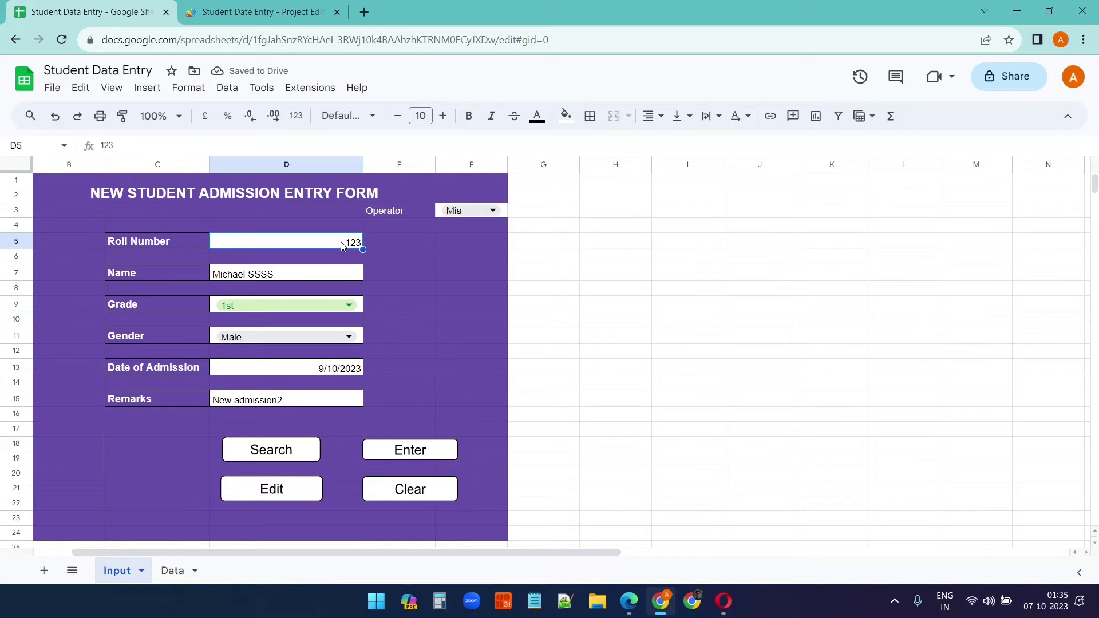
{"action": "left_click", "coordinate": [343, 337]}
{"action": "left_click", "coordinate": [240, 381]}
{"action": "double_click", "coordinate": [277, 399]}
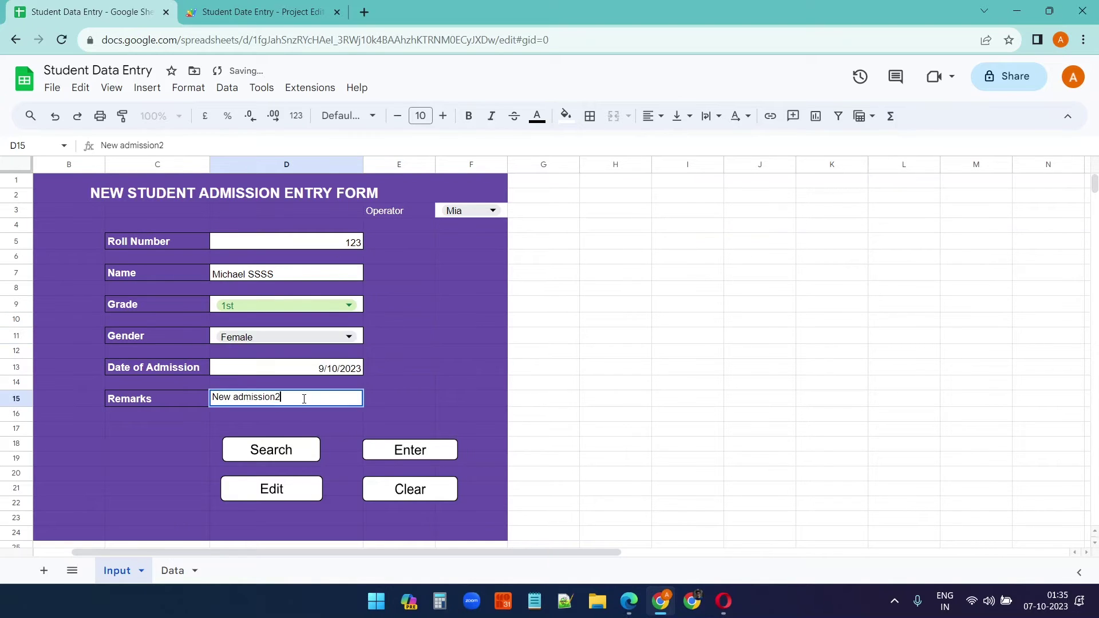
{"action": "left_click", "coordinate": [431, 342]}
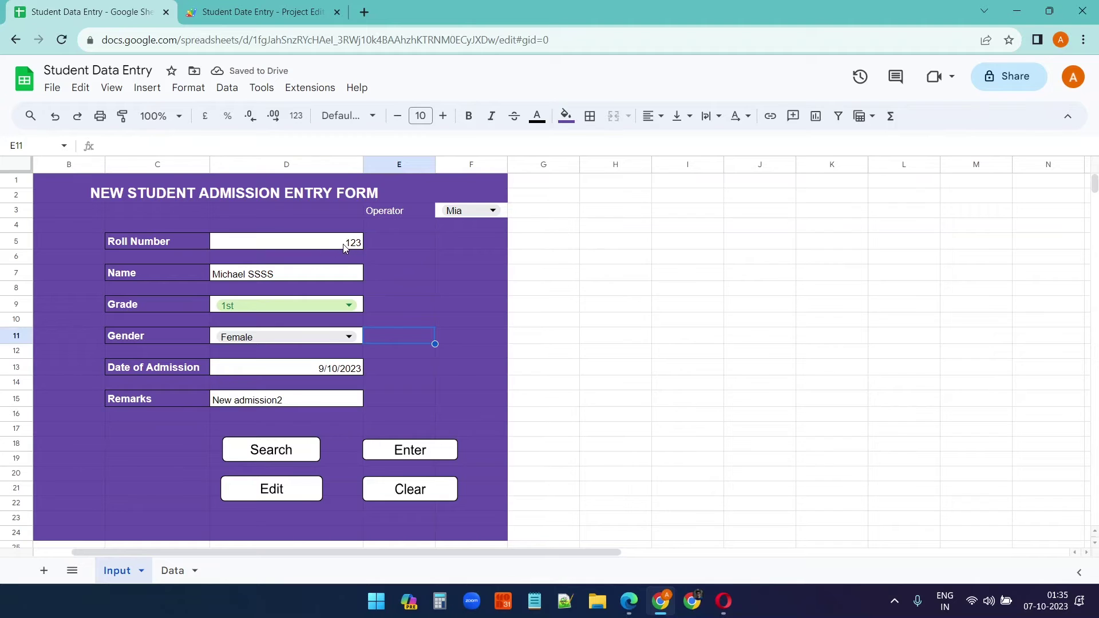
{"action": "left_click", "coordinate": [172, 570]}
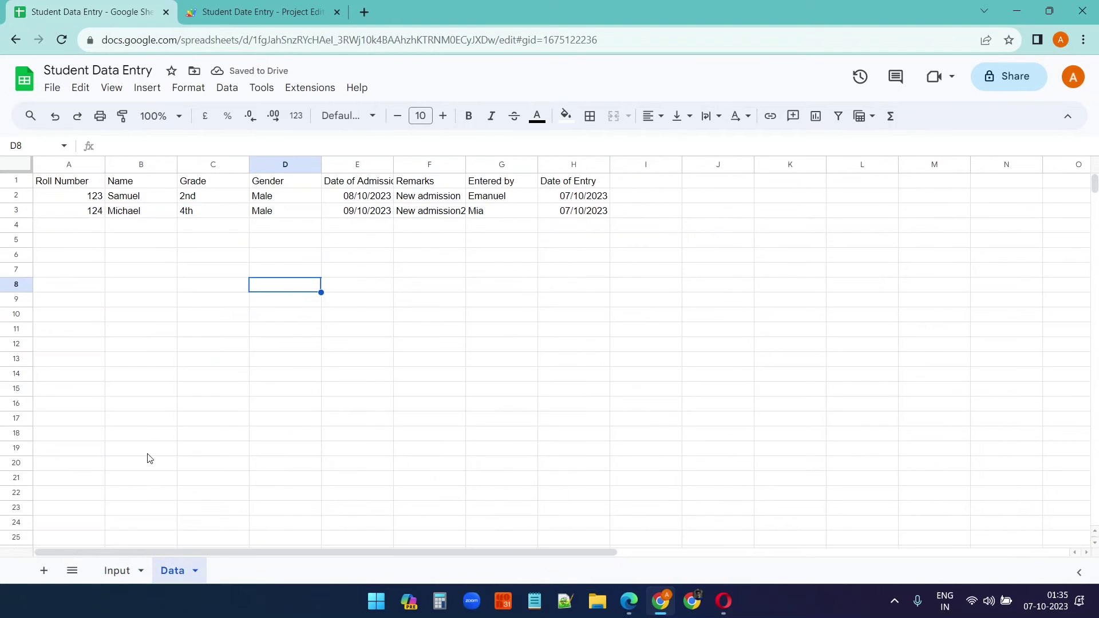
Test duplicate detection by submitting the Input form with roll number 123 through the Enter script, and dismiss the alert.
{"action": "left_click", "coordinate": [77, 166]}
{"action": "left_click", "coordinate": [132, 577]}
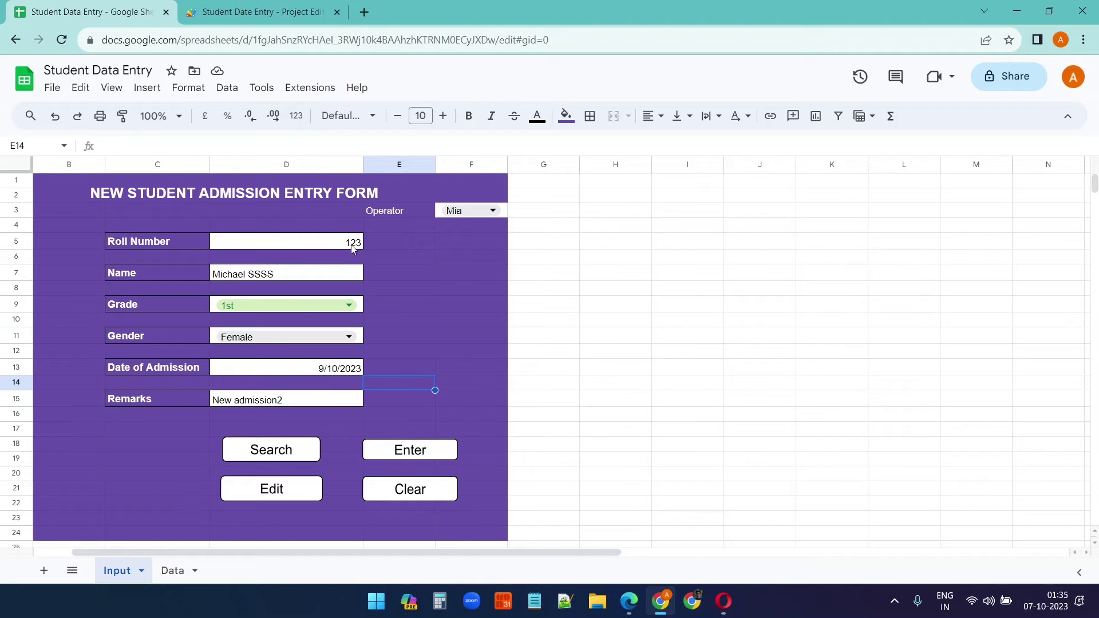
{"action": "left_click", "coordinate": [410, 452]}
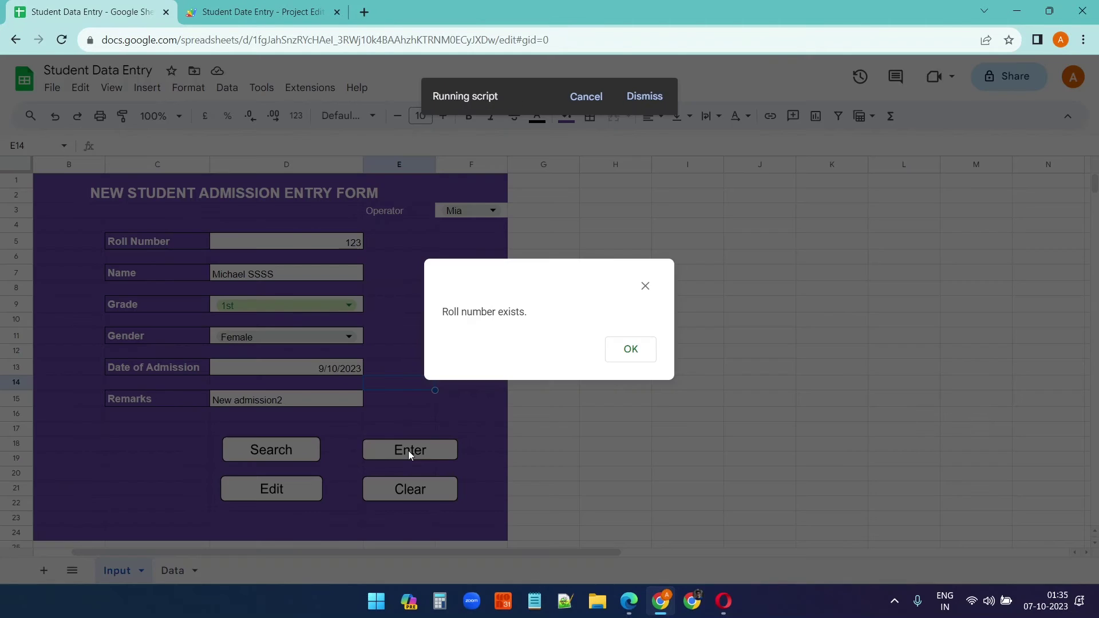
{"action": "left_click", "coordinate": [623, 352]}
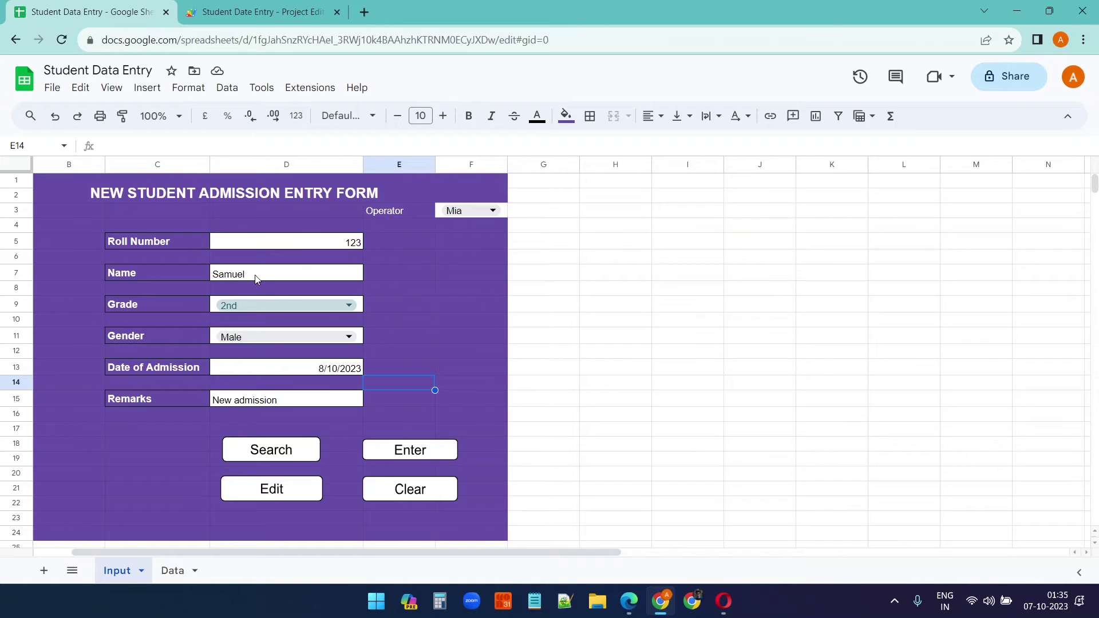
Compare the student details loaded into the Input form with the row for roll number 123 on the Data sheet.
{"action": "left_click", "coordinate": [172, 571]}
{"action": "left_click", "coordinate": [94, 198]}
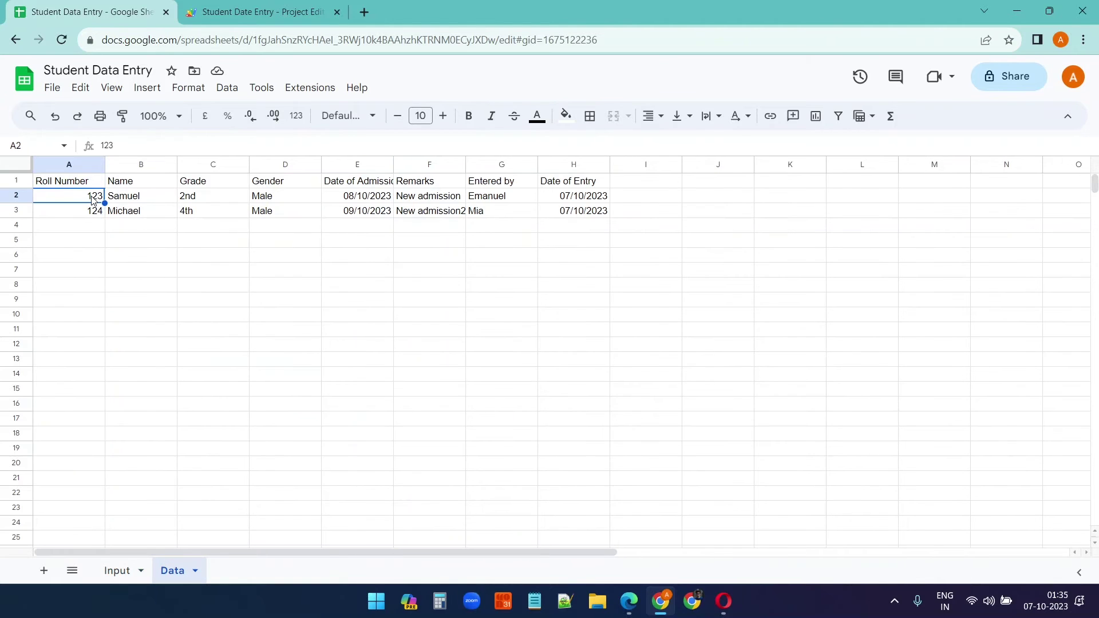
{"action": "left_click", "coordinate": [115, 571]}
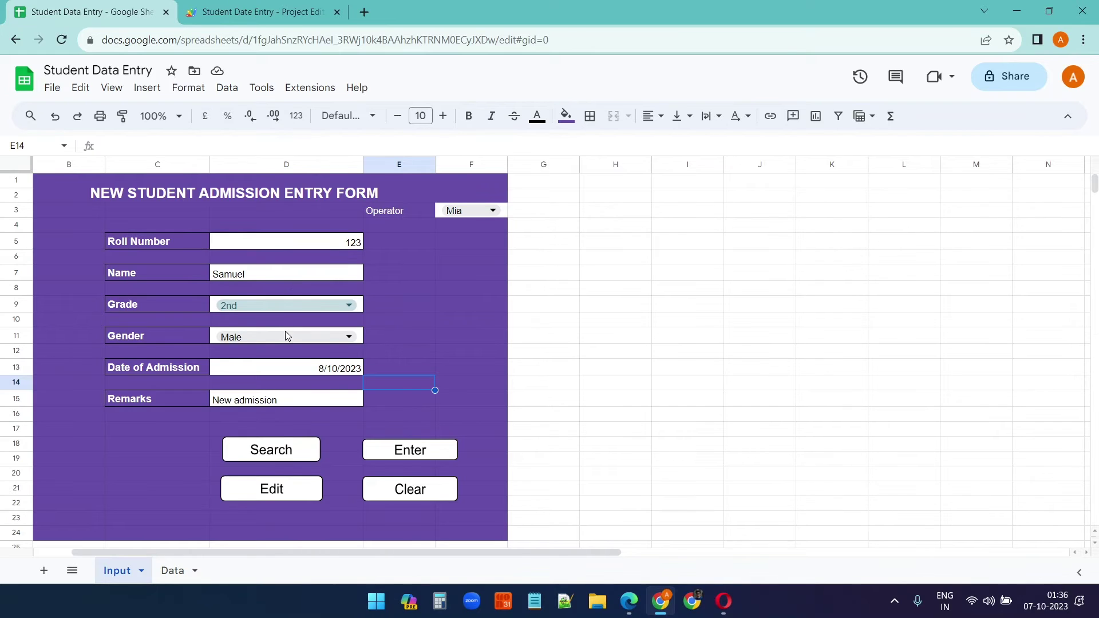
{"action": "left_click", "coordinate": [172, 571]}
{"action": "left_click", "coordinate": [16, 195]}
{"action": "left_click", "coordinate": [357, 300]}
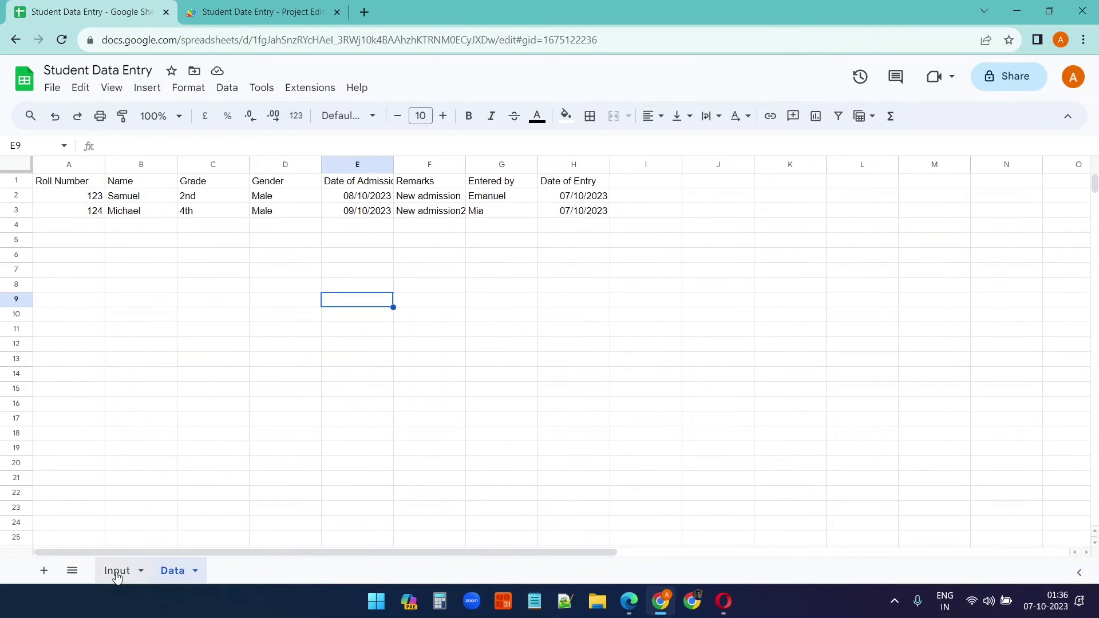
{"action": "left_click", "coordinate": [117, 571]}
{"action": "left_click", "coordinate": [405, 279]}
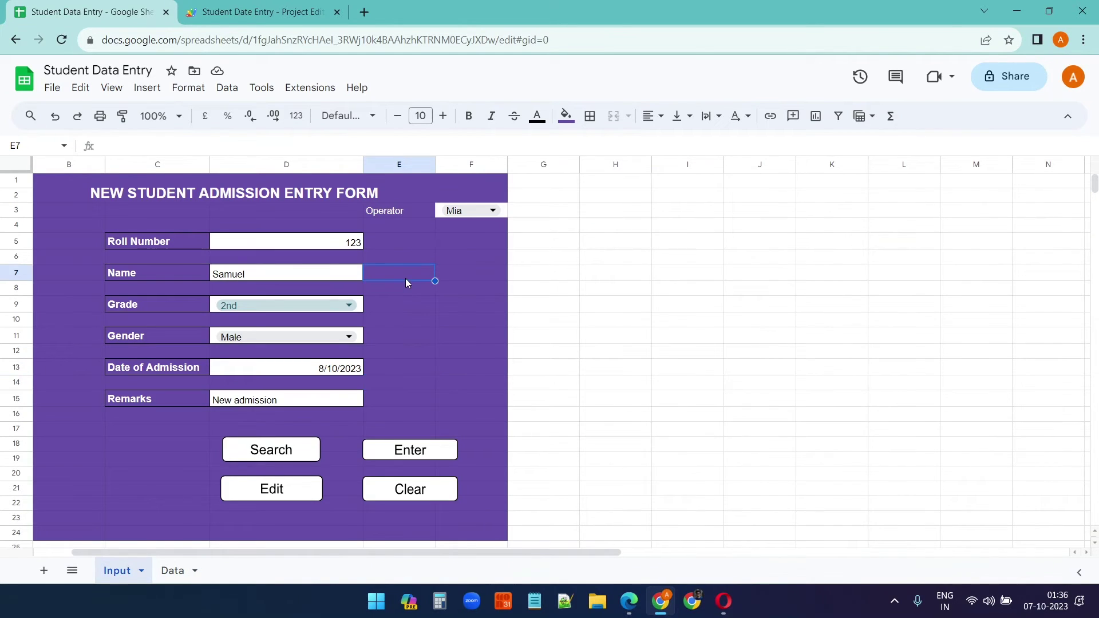
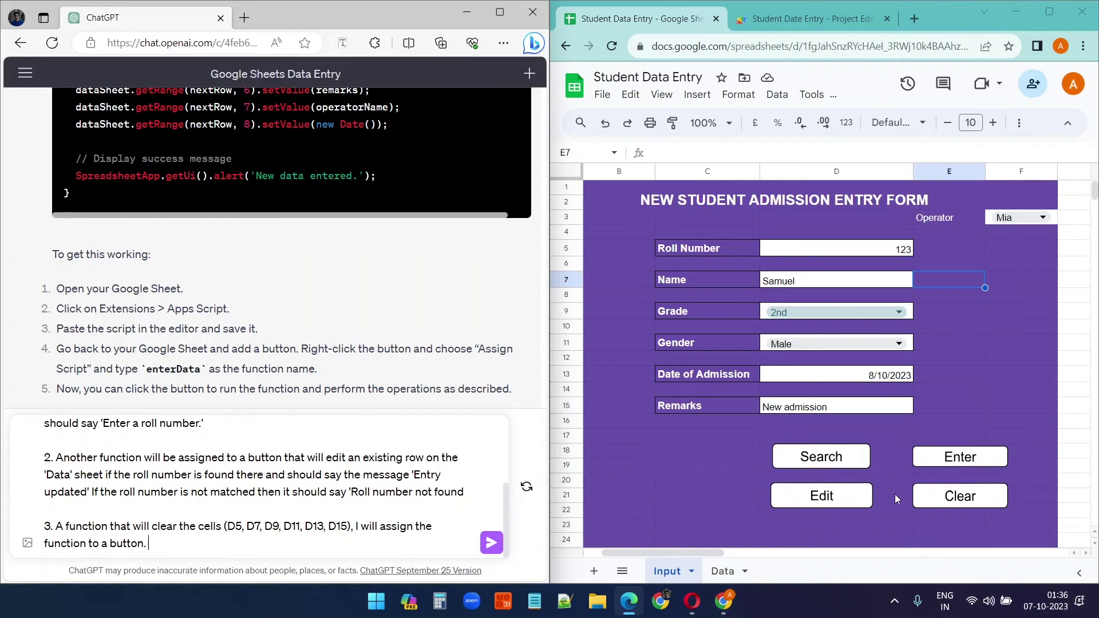
In ChatGPT, review and send the prompt requesting search, edit and clear functions for the form's buttons.
{"action": "scroll", "coordinate": [274, 486], "scroll_direction": "up", "scroll_amount": 2}
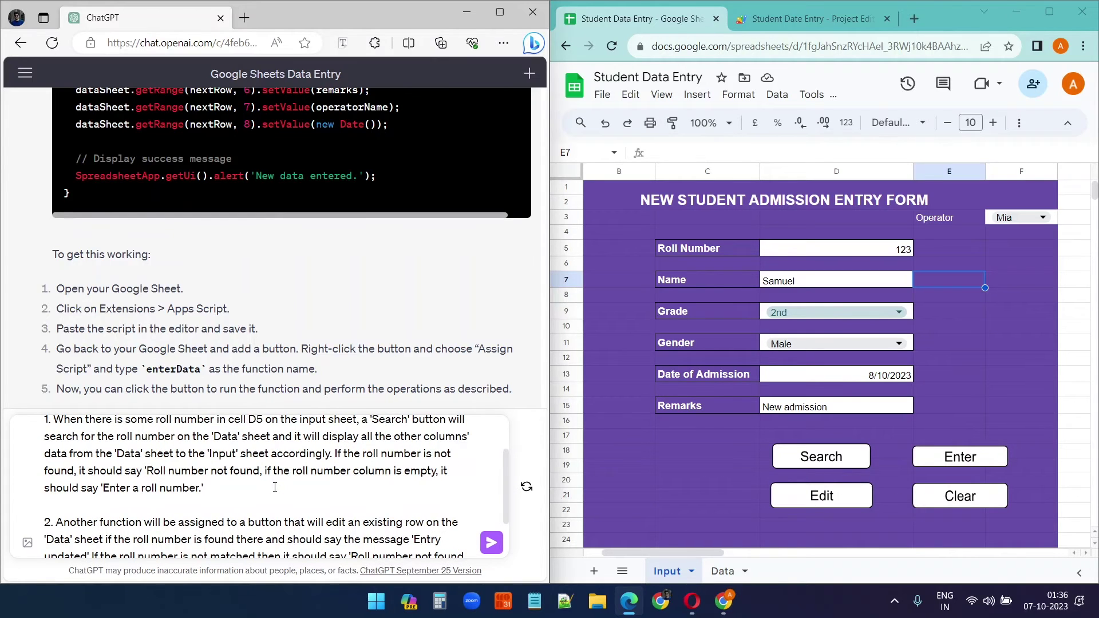
{"action": "scroll", "coordinate": [280, 487], "scroll_direction": "up", "scroll_amount": 1}
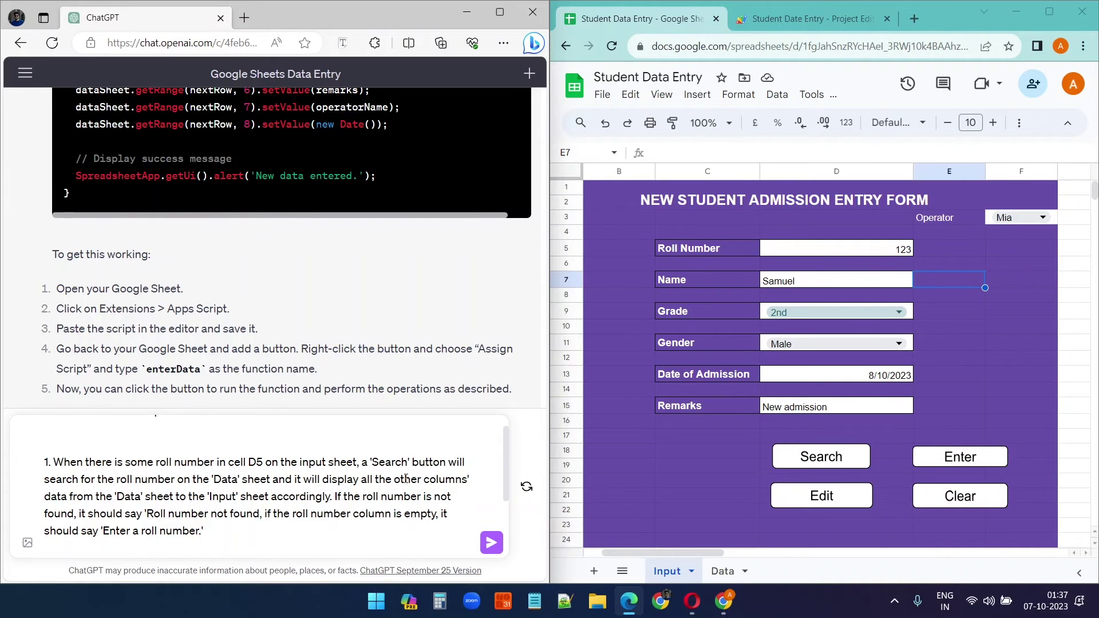
{"action": "scroll", "coordinate": [405, 479], "scroll_direction": "down", "scroll_amount": 2}
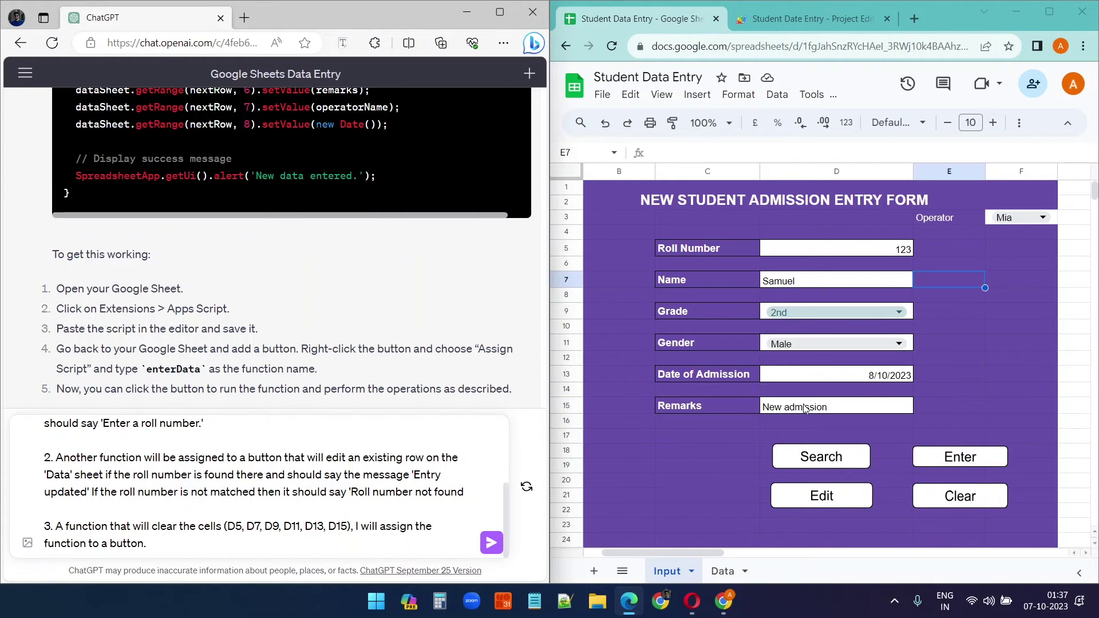
{"action": "scroll", "coordinate": [311, 507], "scroll_direction": "up", "scroll_amount": 3}
{"action": "scroll", "coordinate": [311, 507], "scroll_direction": "down", "scroll_amount": 3}
{"action": "left_click", "coordinate": [493, 544]}
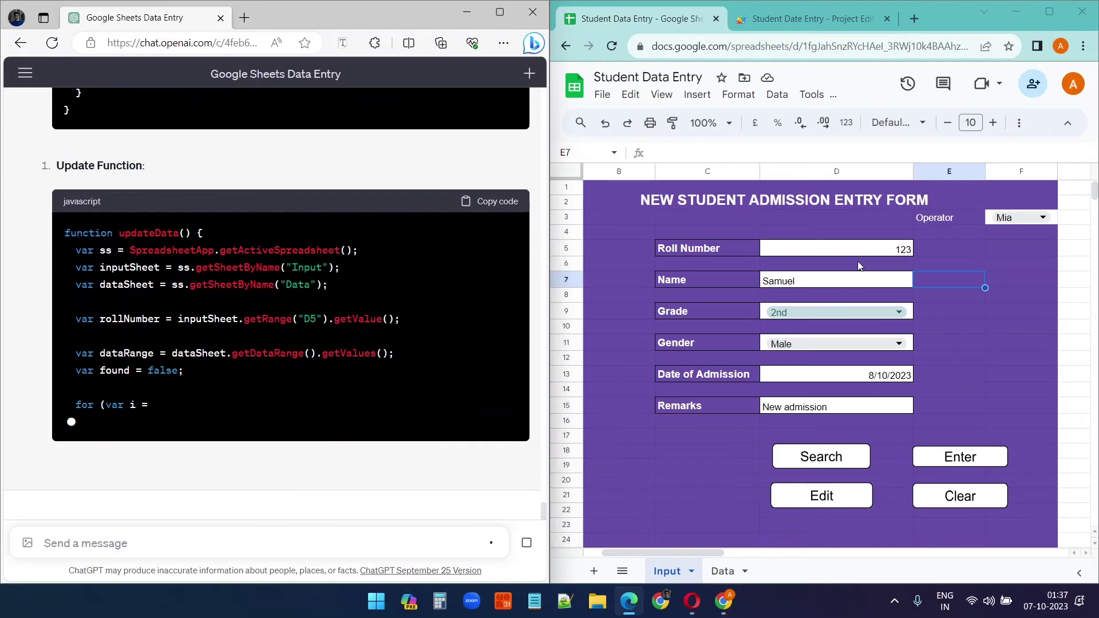
Review the generated search, update and clear functions and copy the searchData code.
{"action": "scroll", "coordinate": [339, 356], "scroll_direction": "up", "scroll_amount": 10}
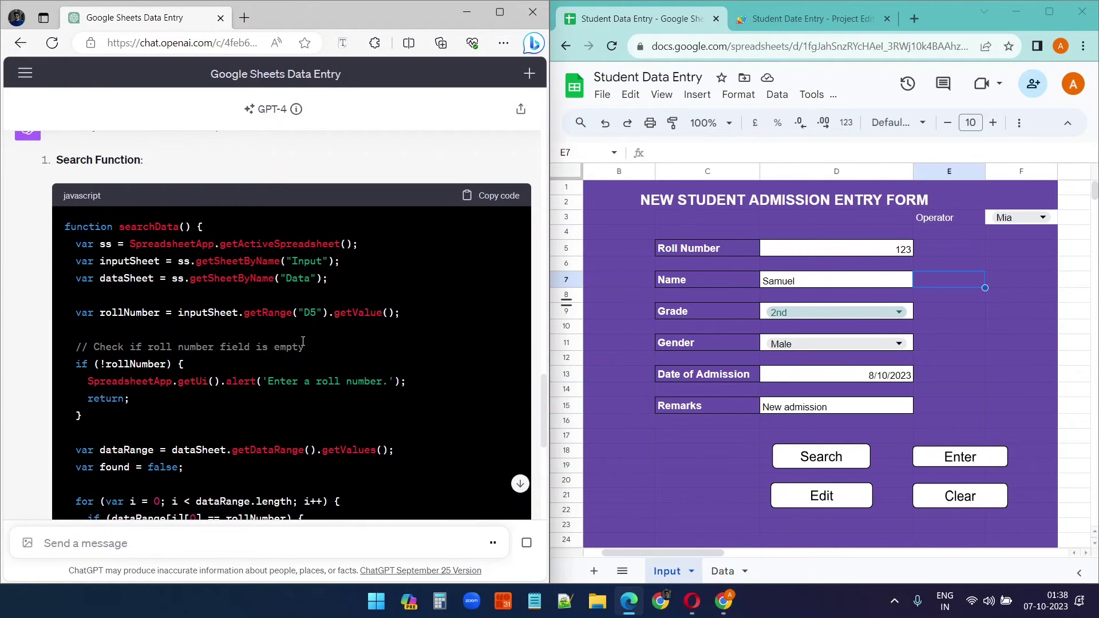
{"action": "scroll", "coordinate": [427, 397], "scroll_direction": "down", "scroll_amount": 8}
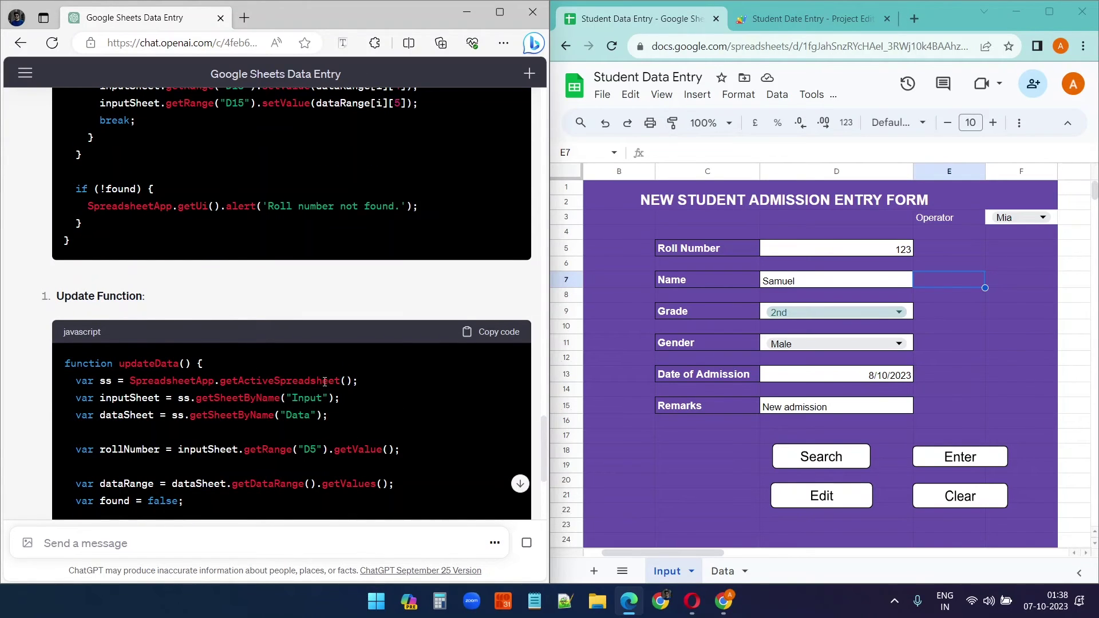
{"action": "scroll", "coordinate": [274, 384], "scroll_direction": "down", "scroll_amount": 2}
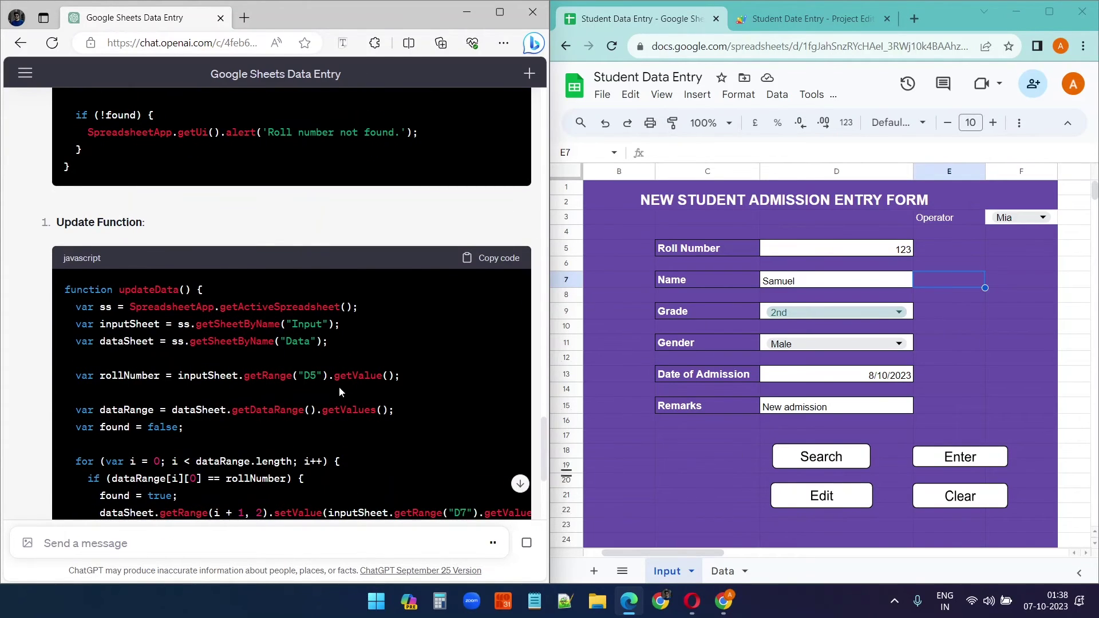
{"action": "scroll", "coordinate": [339, 387], "scroll_direction": "down", "scroll_amount": 10}
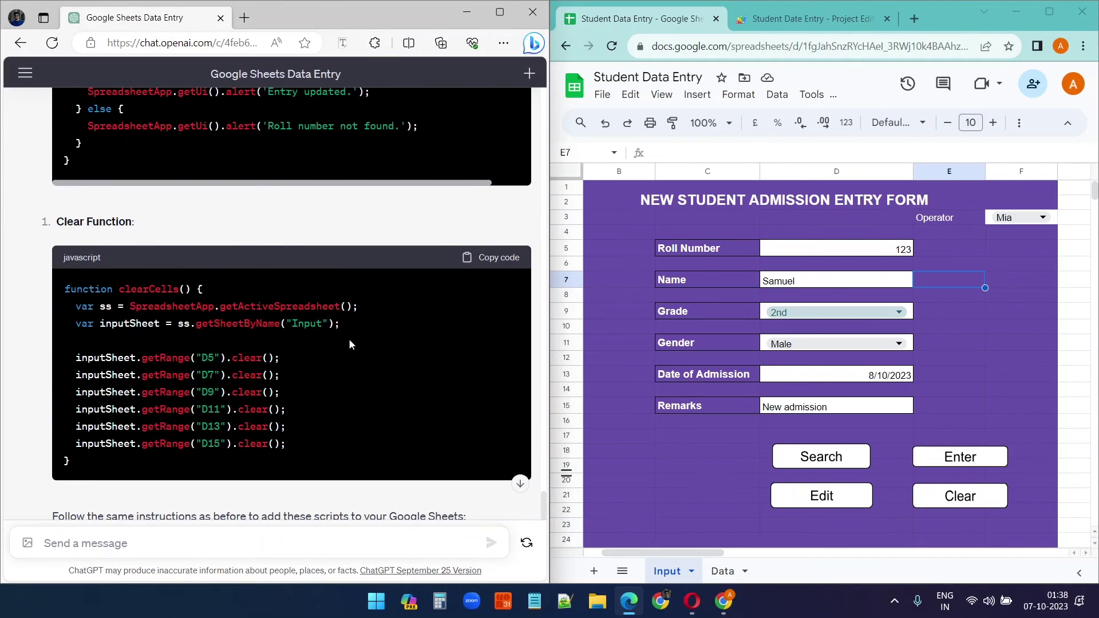
{"action": "scroll", "coordinate": [350, 343], "scroll_direction": "up", "scroll_amount": 15}
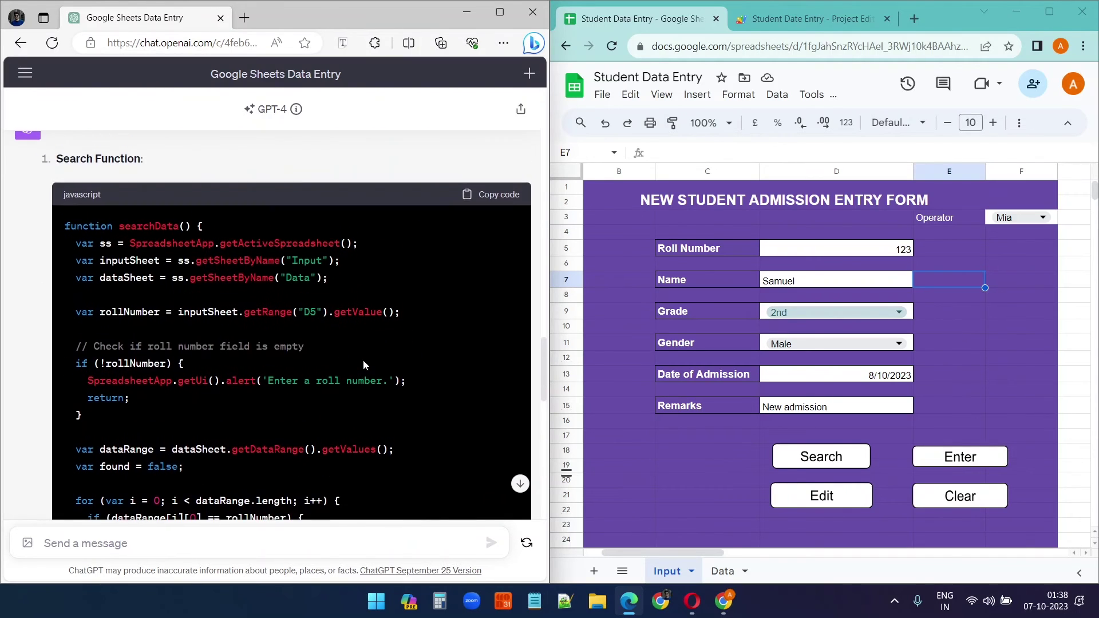
{"action": "left_click", "coordinate": [484, 202]}
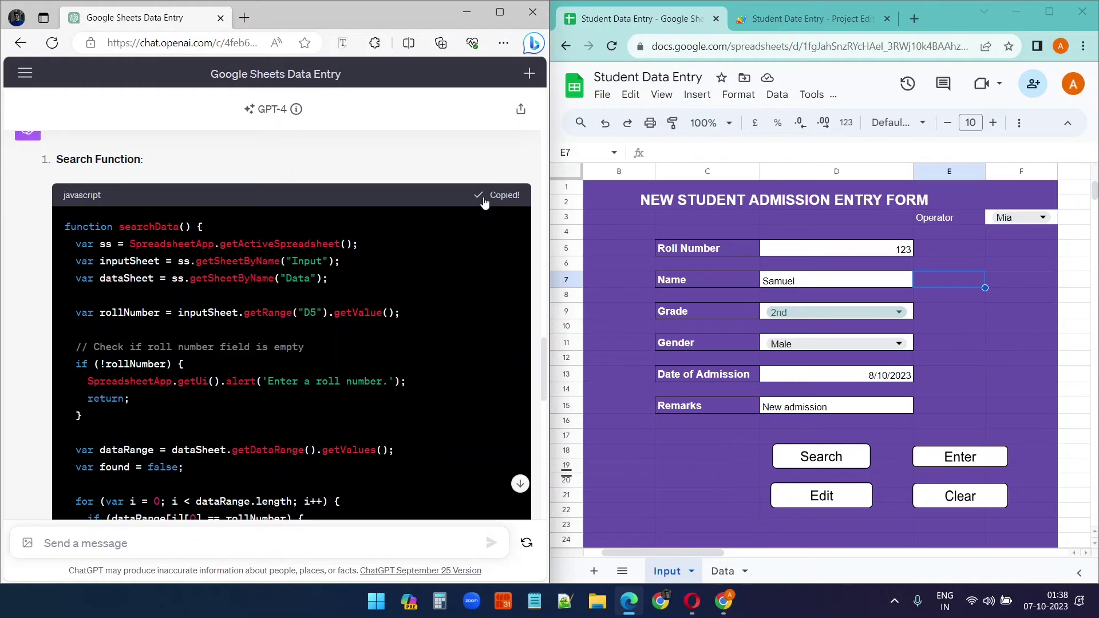
Paste the searchData function below enterData at the end of Code.gs in the Apps Script project.
{"action": "left_click", "coordinate": [808, 30]}
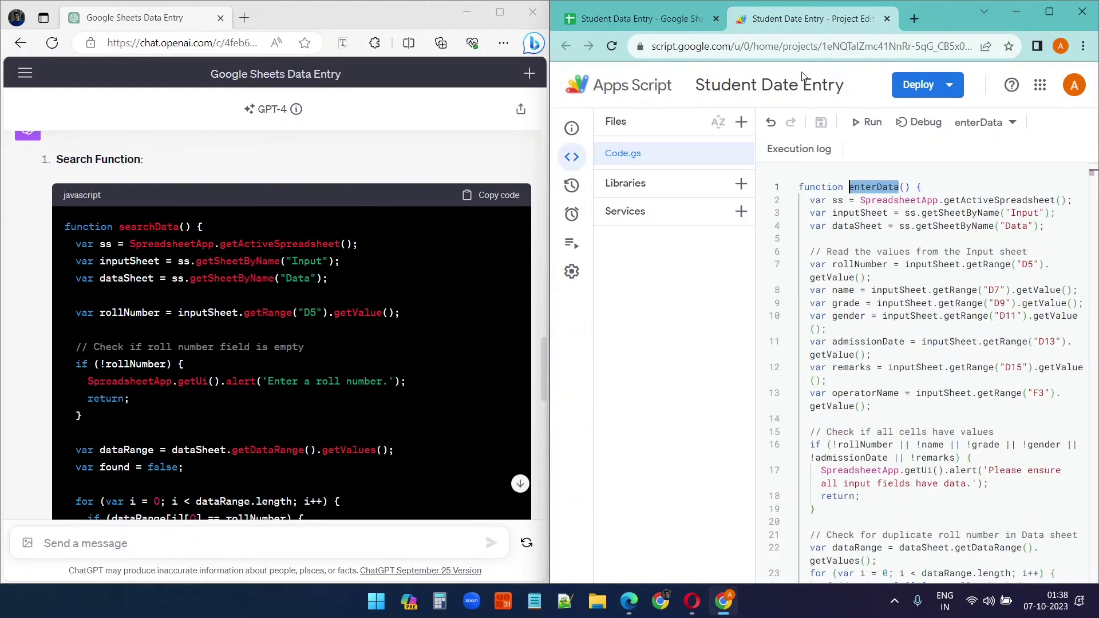
{"action": "scroll", "coordinate": [932, 452], "scroll_direction": "down", "scroll_amount": 10}
{"action": "left_click", "coordinate": [858, 571]}
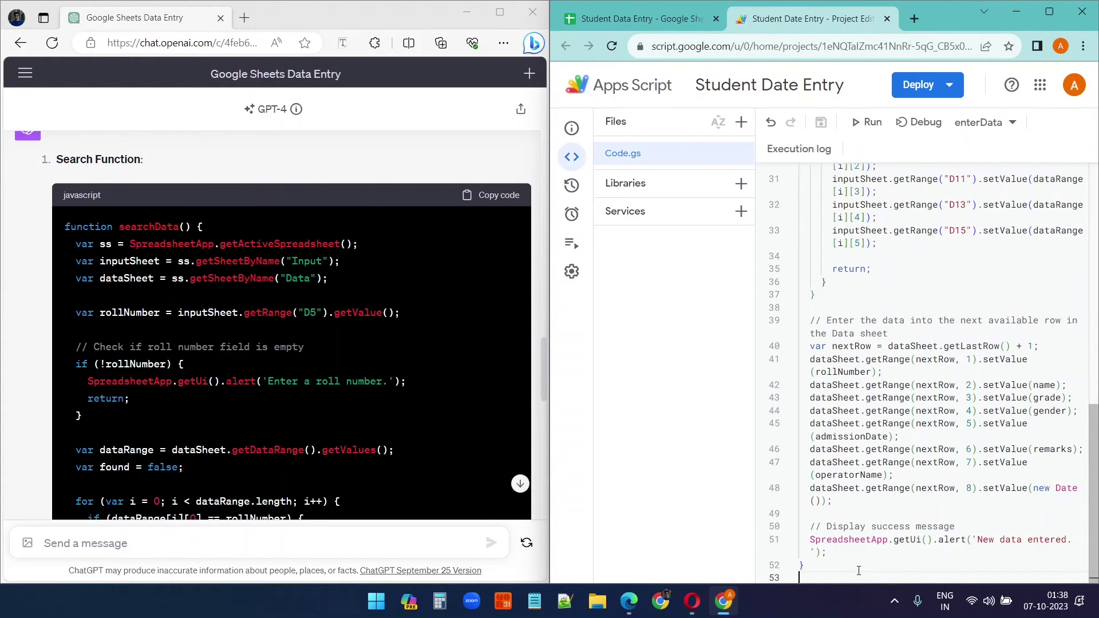
{"action": "left_click", "coordinate": [1049, 11]}
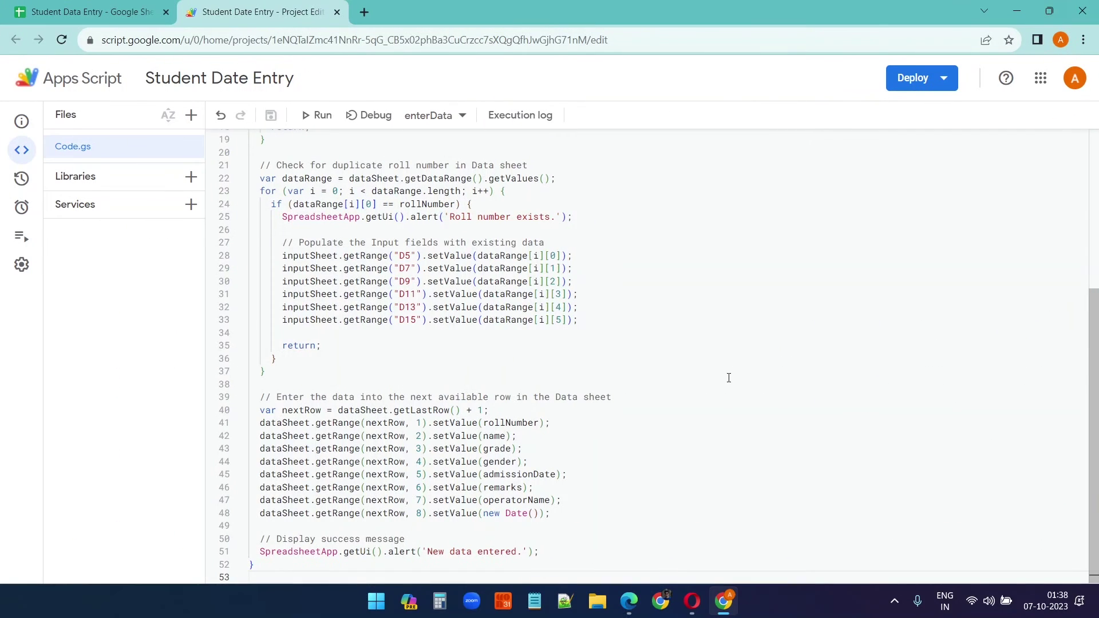
{"action": "key", "text": "Return"}
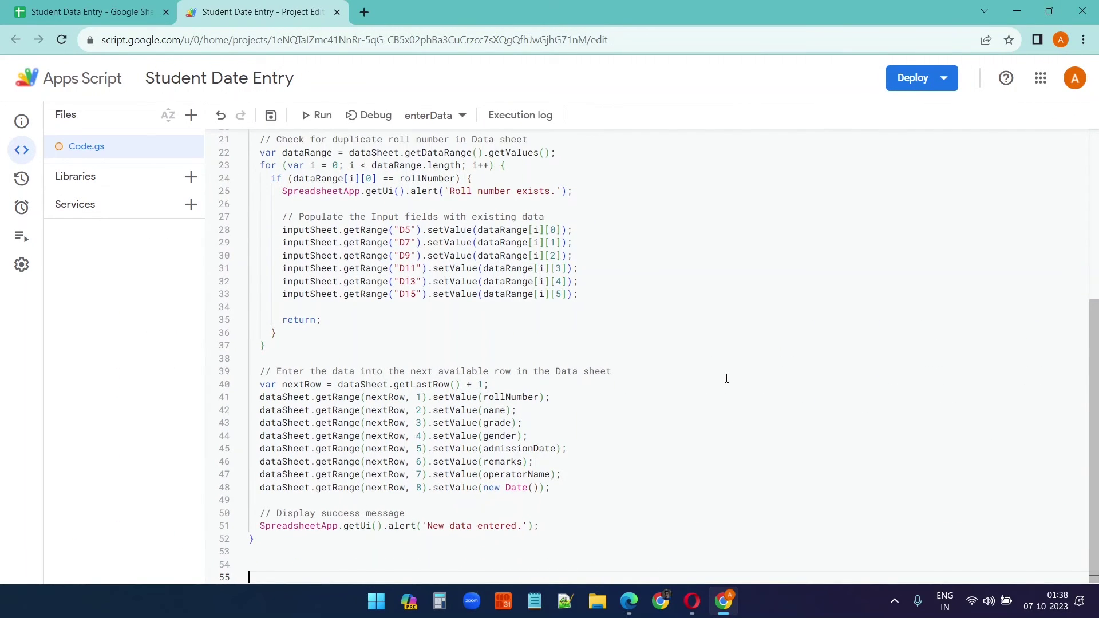
{"action": "key", "text": "ctrl+v"}
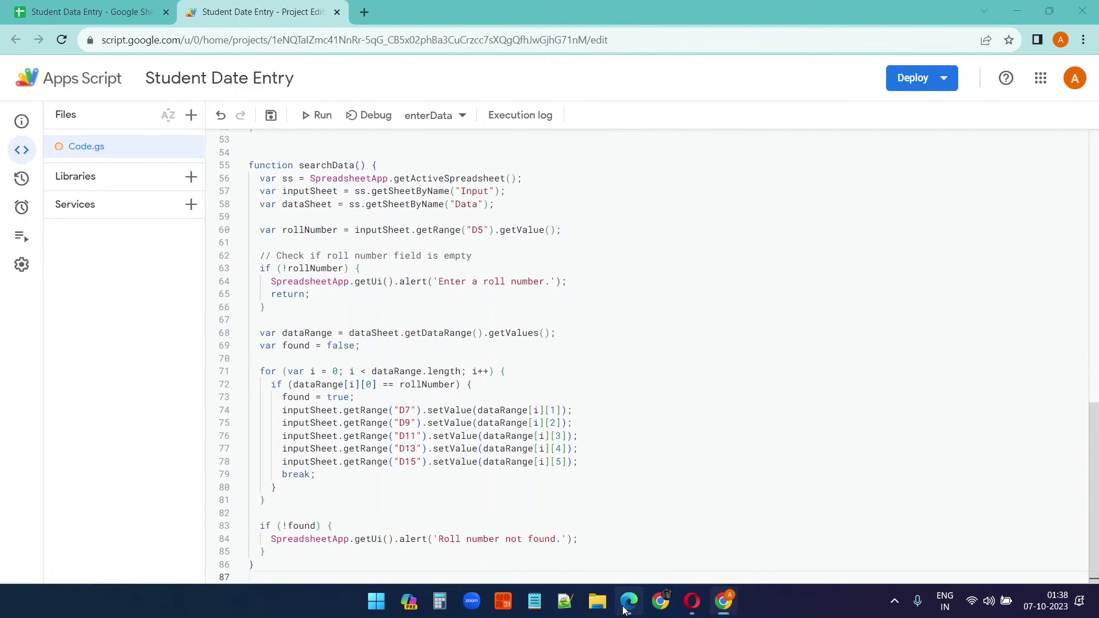
Copy the updateData function from ChatGPT and paste it below searchData in Code.gs.
{"action": "left_click", "coordinate": [629, 601]}
{"action": "scroll", "coordinate": [455, 393], "scroll_direction": "down", "scroll_amount": 1}
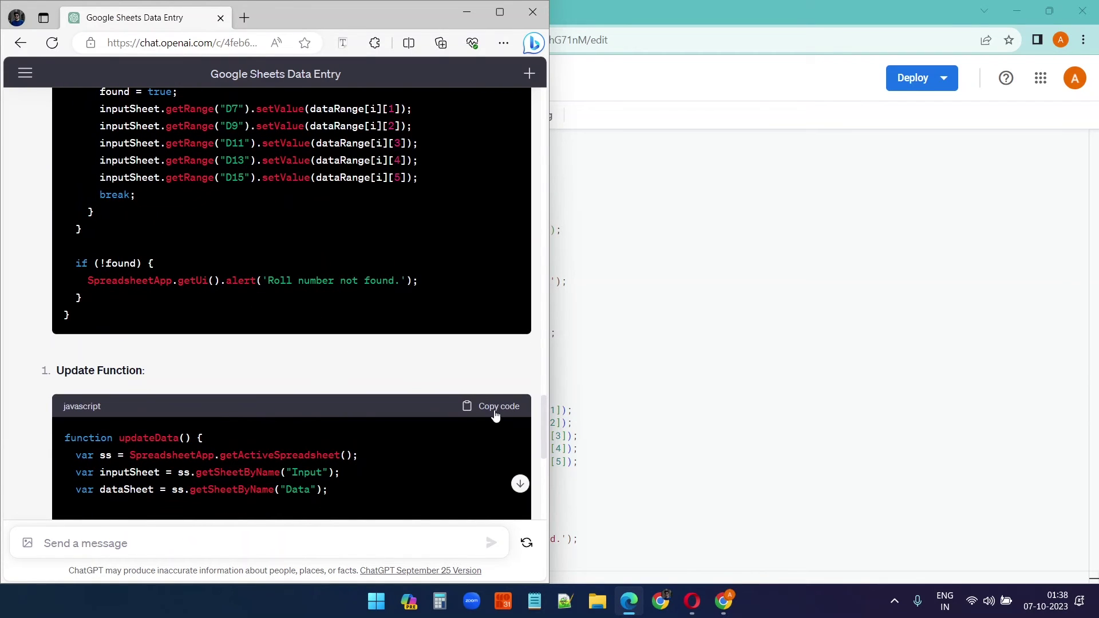
{"action": "left_click", "coordinate": [680, 393]}
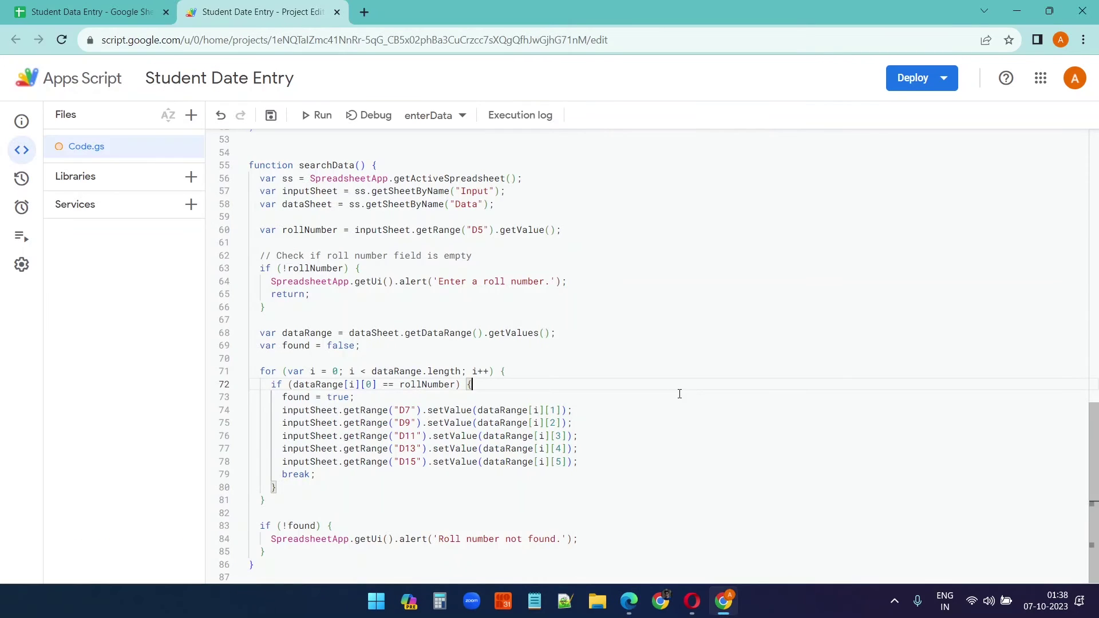
{"action": "left_click", "coordinate": [422, 572]}
{"action": "key", "text": "ctrl+v"}
Copy the clearCells function from ChatGPT, paste it below updateData in Code.gs and save the project.
{"action": "left_click", "coordinate": [629, 601]}
{"action": "scroll", "coordinate": [327, 414], "scroll_direction": "down", "scroll_amount": 4}
{"action": "scroll", "coordinate": [363, 407], "scroll_direction": "up", "scroll_amount": 3}
{"action": "left_click", "coordinate": [493, 345]}
{"action": "left_click", "coordinate": [755, 449]}
{"action": "left_click", "coordinate": [486, 524]}
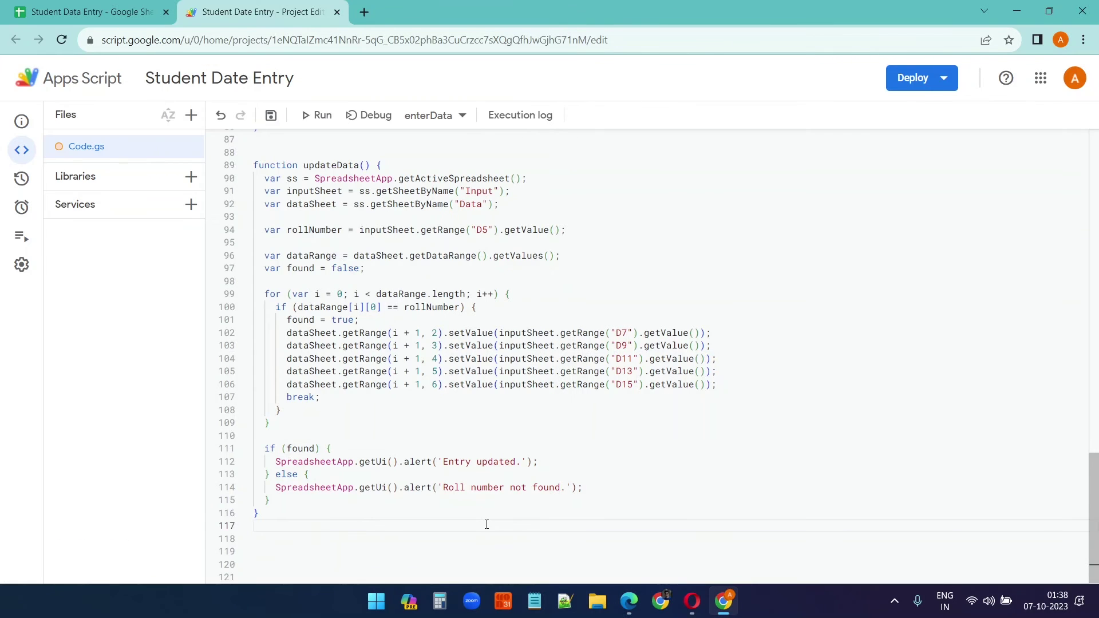
{"action": "key", "text": "ctrl+v"}
{"action": "scroll", "coordinate": [486, 522], "scroll_direction": "up", "scroll_amount": 6}
{"action": "left_click", "coordinate": [270, 118]}
Return to the Input sheet beside ChatGPT and assign the searchData script to the Search button.
{"action": "left_click", "coordinate": [92, 12]}
{"action": "double_click", "coordinate": [684, 12]}
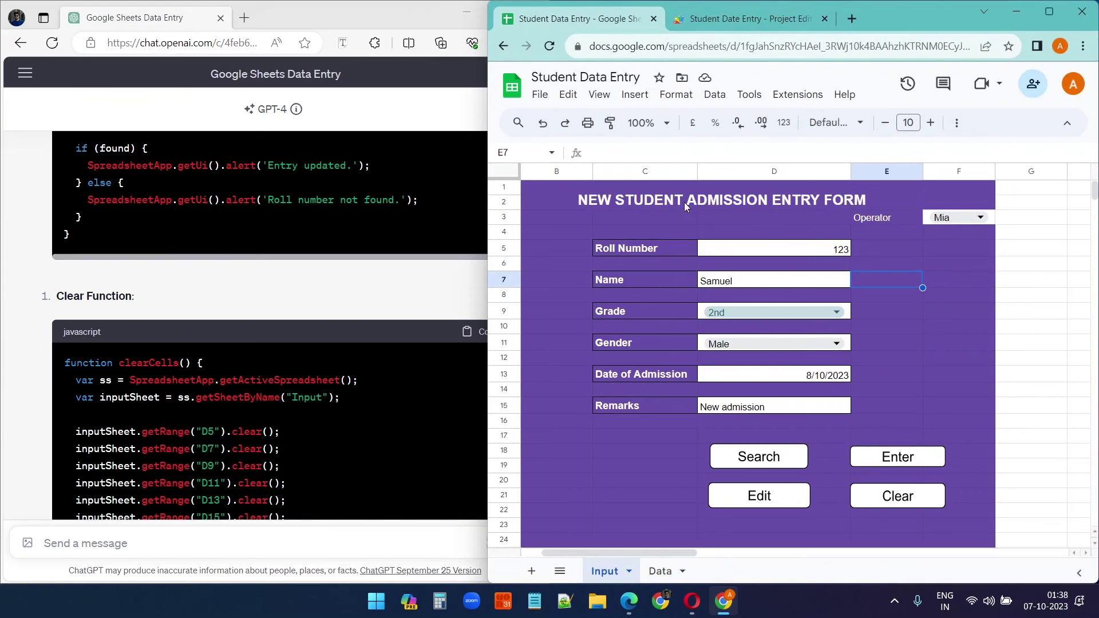
{"action": "scroll", "coordinate": [326, 372], "scroll_direction": "up", "scroll_amount": 15}
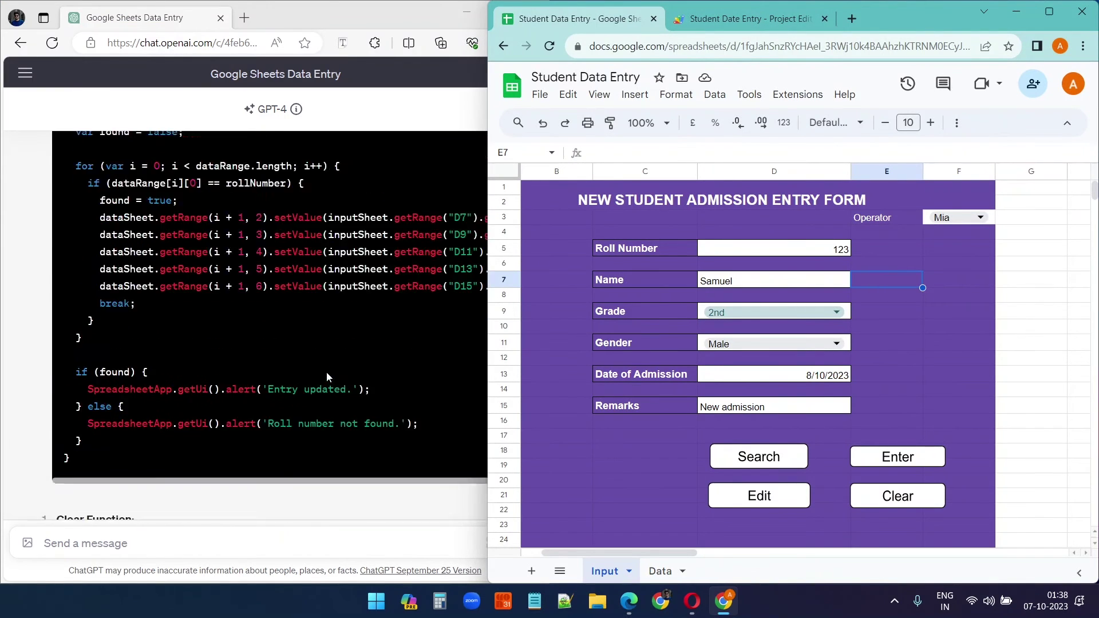
{"action": "double_click", "coordinate": [155, 376]}
{"action": "key", "text": "ctrl+c"}
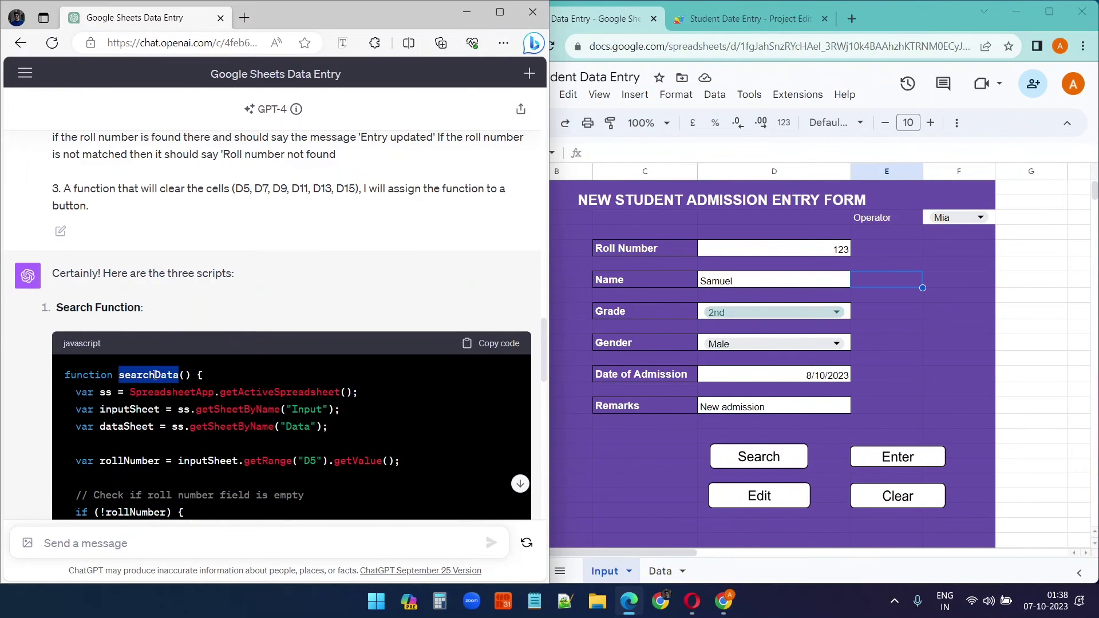
{"action": "left_click", "coordinate": [722, 458]}
{"action": "left_click", "coordinate": [798, 456]}
{"action": "left_click", "coordinate": [822, 524]}
{"action": "key", "text": "ctrl+v"}
{"action": "left_click", "coordinate": [931, 394]}
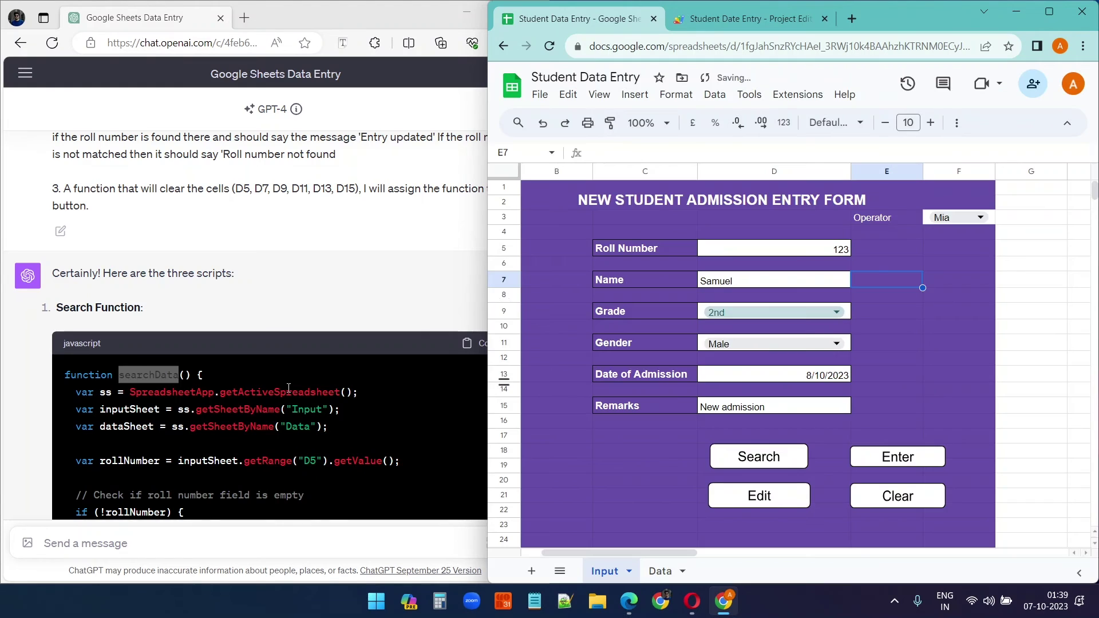
Copy the function name updateData from ChatGPT and assign it as the script of the Edit button.
{"action": "scroll", "coordinate": [286, 389], "scroll_direction": "down", "scroll_amount": 10}
{"action": "double_click", "coordinate": [149, 364]}
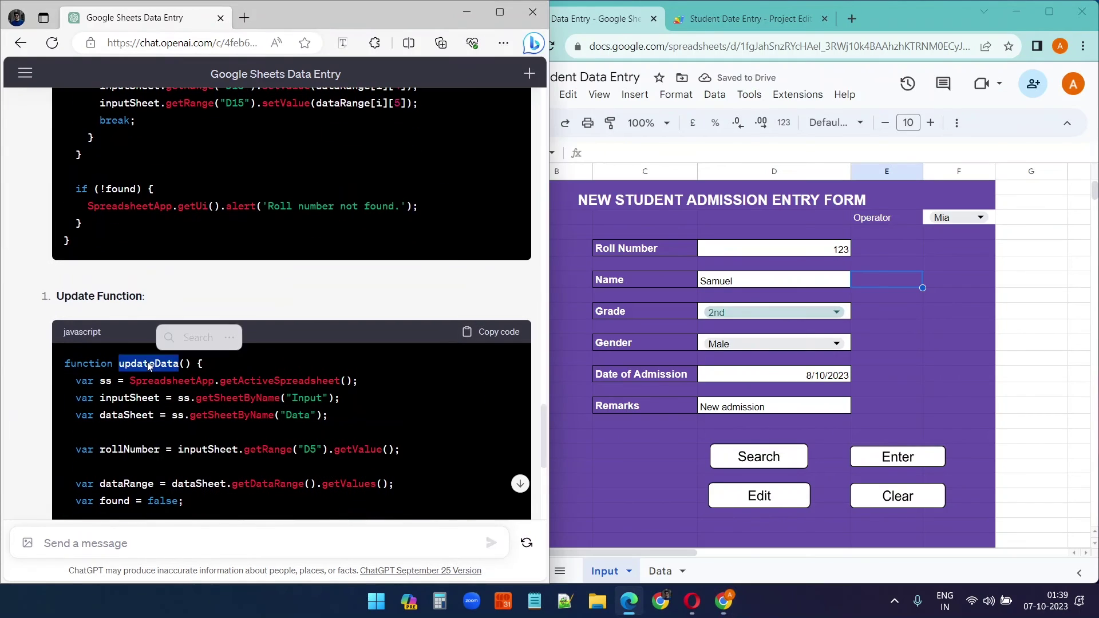
{"action": "left_click", "coordinate": [790, 496]}
{"action": "left_click", "coordinate": [800, 496]}
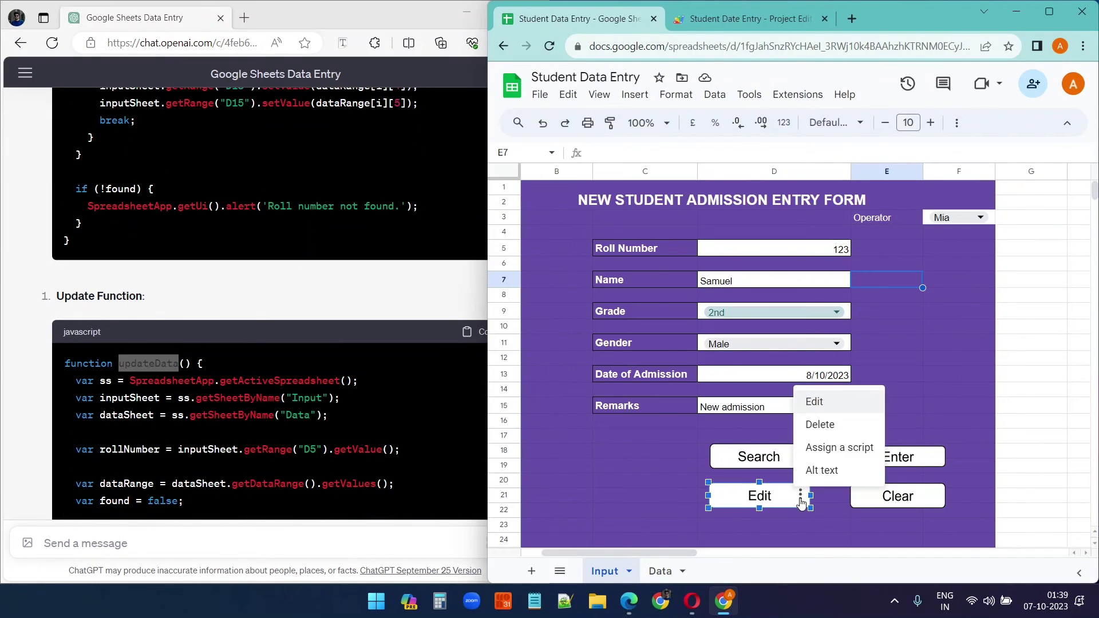
{"action": "left_click", "coordinate": [823, 452]}
{"action": "key", "text": "ctrl+v"}
{"action": "left_click", "coordinate": [930, 390]}
Copy the function name clearCells from ChatGPT and assign it as the script of the Clear button.
{"action": "scroll", "coordinate": [331, 385], "scroll_direction": "down", "scroll_amount": 5}
{"action": "scroll", "coordinate": [331, 384], "scroll_direction": "down", "scroll_amount": 4}
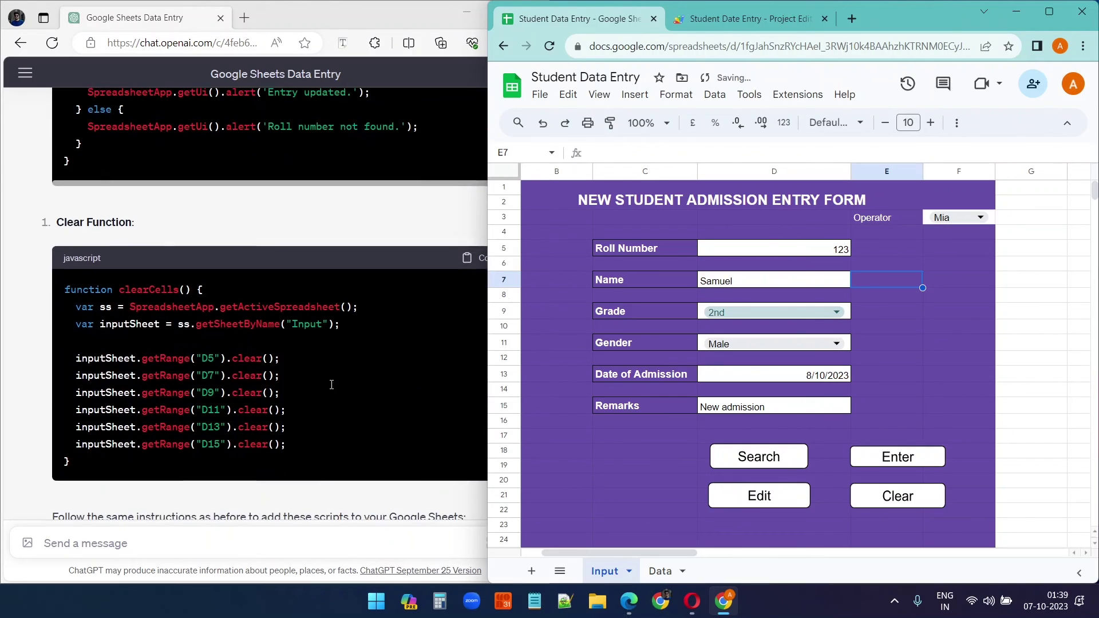
{"action": "left_click", "coordinate": [408, 311]}
{"action": "left_click", "coordinate": [910, 502]}
{"action": "left_click", "coordinate": [910, 501]}
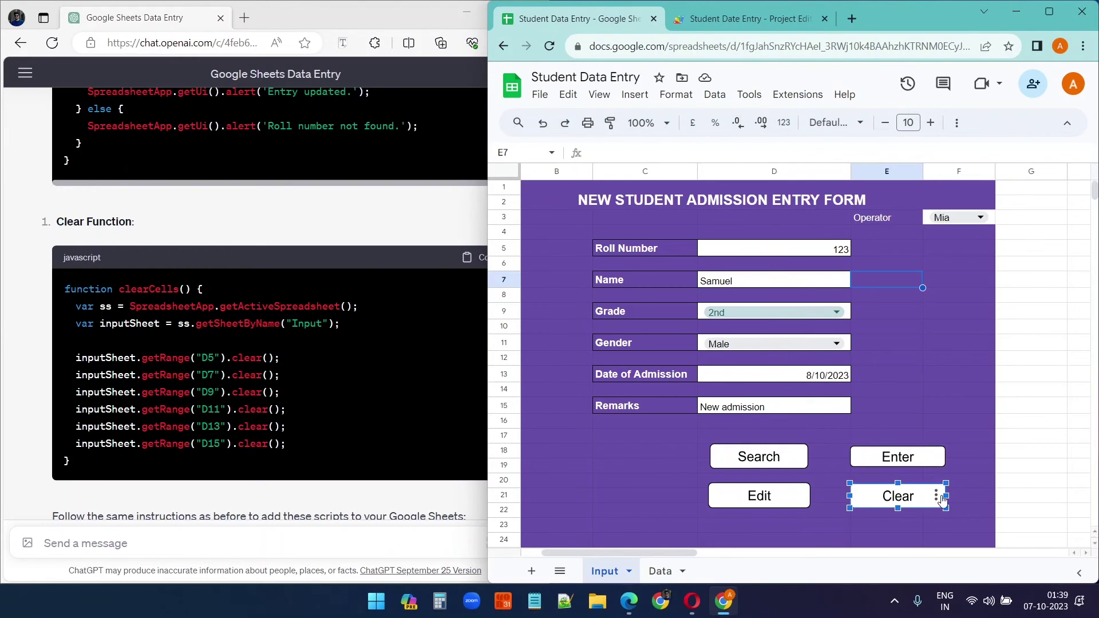
{"action": "left_click", "coordinate": [935, 496]}
{"action": "left_click", "coordinate": [969, 456]}
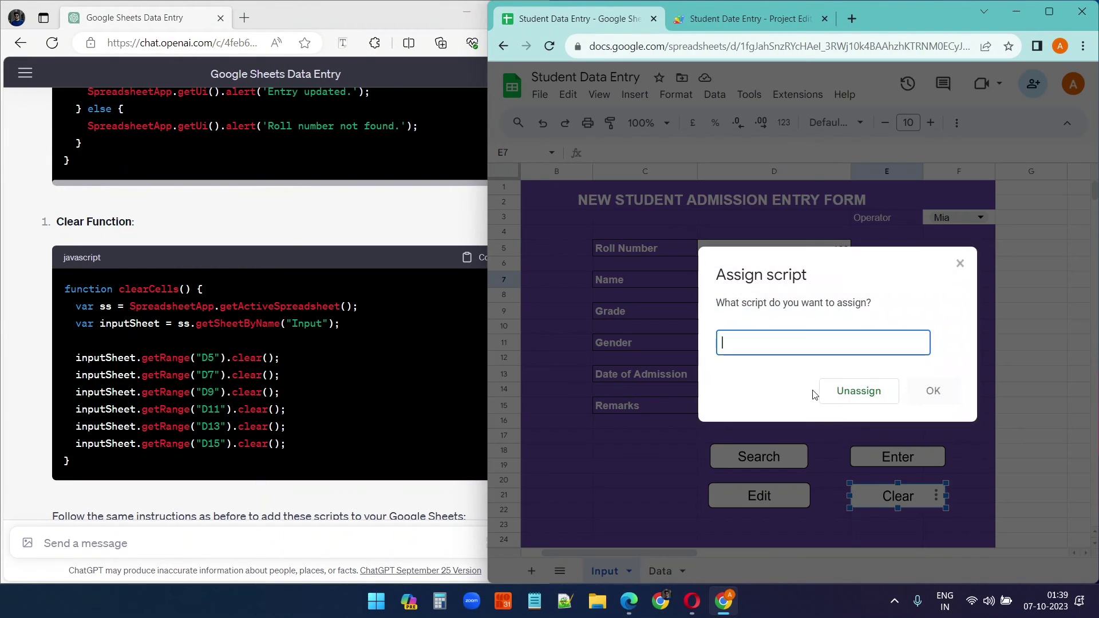
{"action": "double_click", "coordinate": [149, 289]}
{"action": "key", "text": "ctrl+c"}
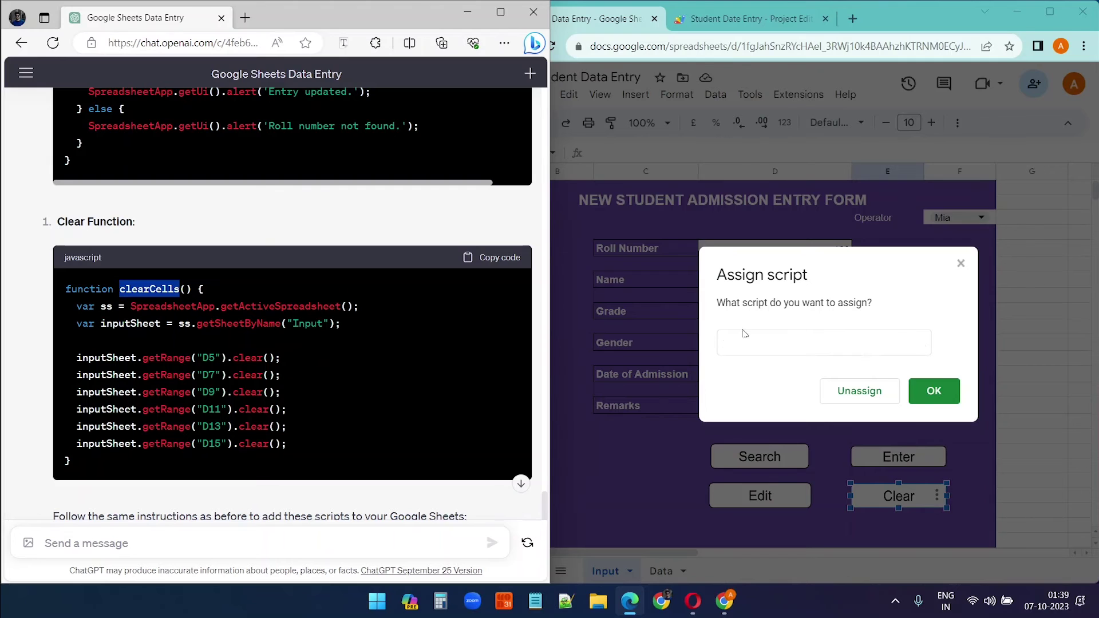
{"action": "left_click", "coordinate": [575, 343]}
{"action": "key", "text": "ctrl+v"}
{"action": "left_click", "coordinate": [925, 398]}
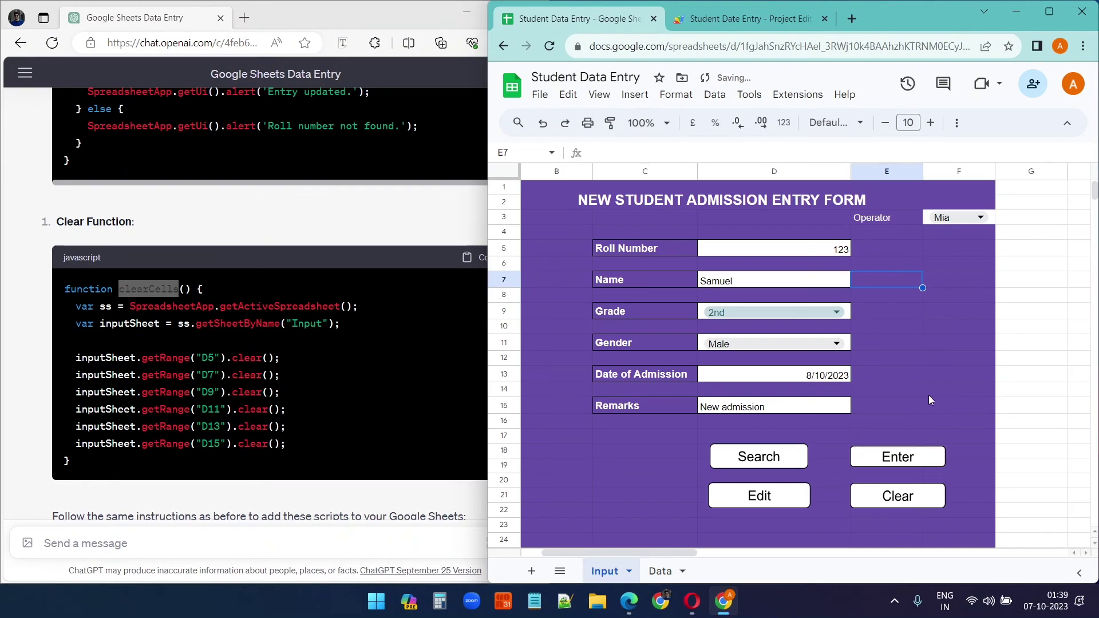
{"action": "left_click", "coordinate": [1021, 408]}
Glance over the code in Code.gs, return to the Input sheet and empty the form with its Clear button.
{"action": "left_click", "coordinate": [743, 18]}
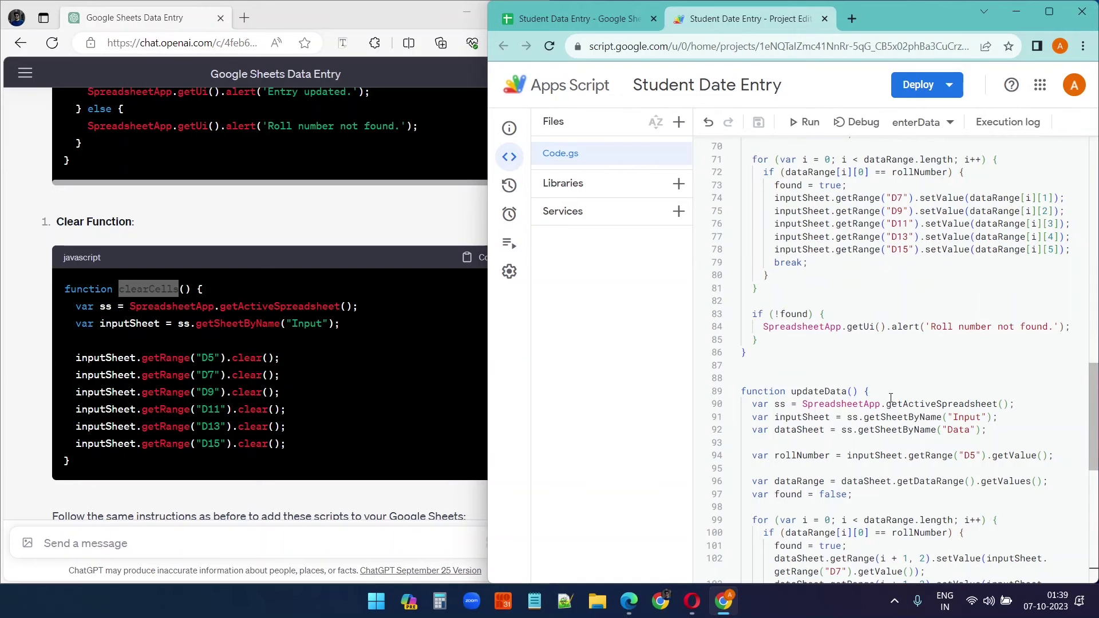
{"action": "scroll", "coordinate": [890, 398], "scroll_direction": "up", "scroll_amount": 12}
{"action": "left_click", "coordinate": [595, 22]}
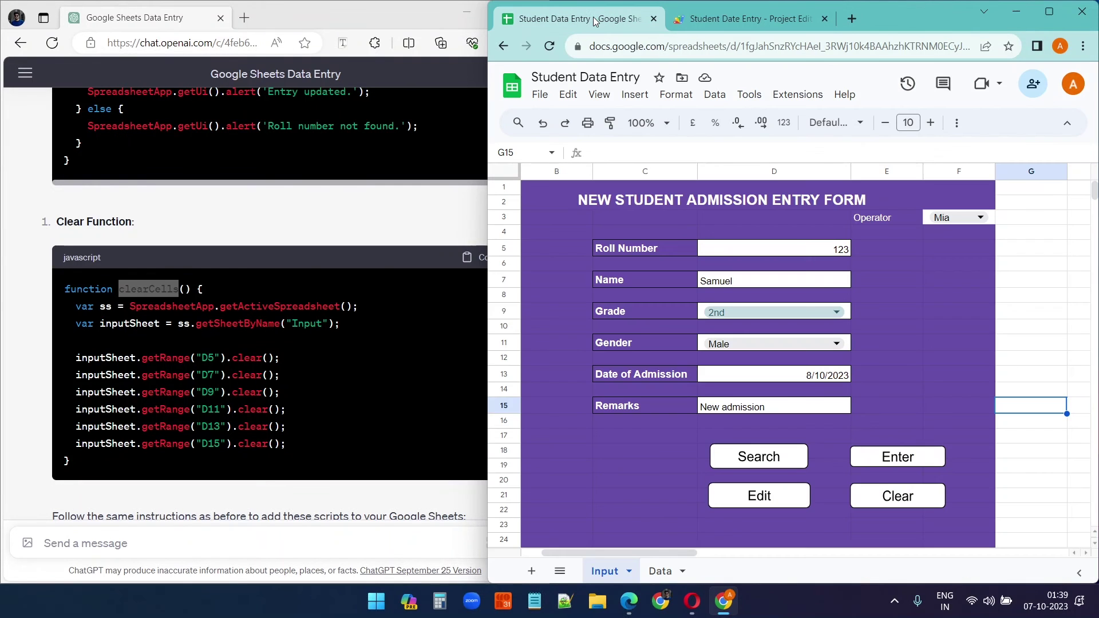
{"action": "left_click", "coordinate": [1034, 361]}
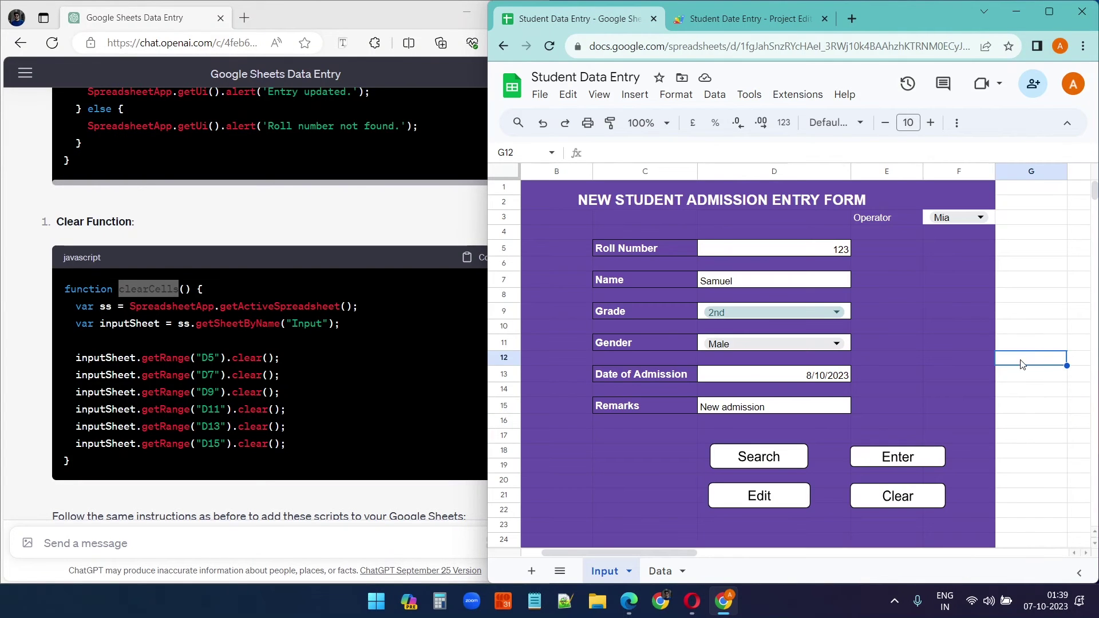
{"action": "left_click", "coordinate": [899, 497]}
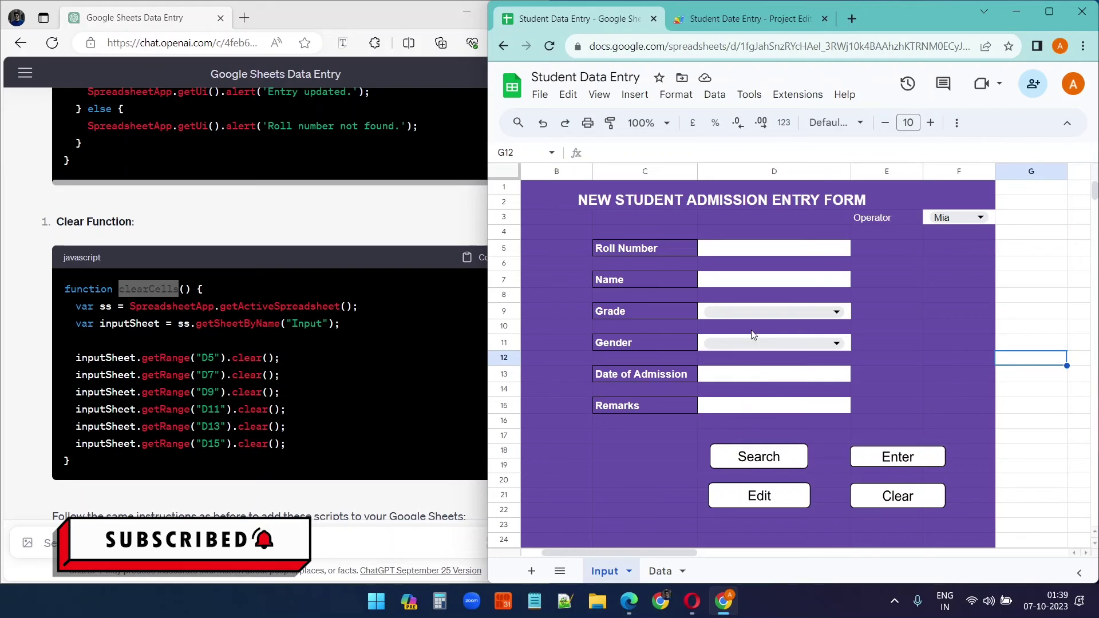
Try to search for roll number 123 while its cell on the form is still in edit mode.
{"action": "double_click", "coordinate": [756, 246]}
{"action": "type", "text": "123"}
{"action": "left_click", "coordinate": [752, 461]}
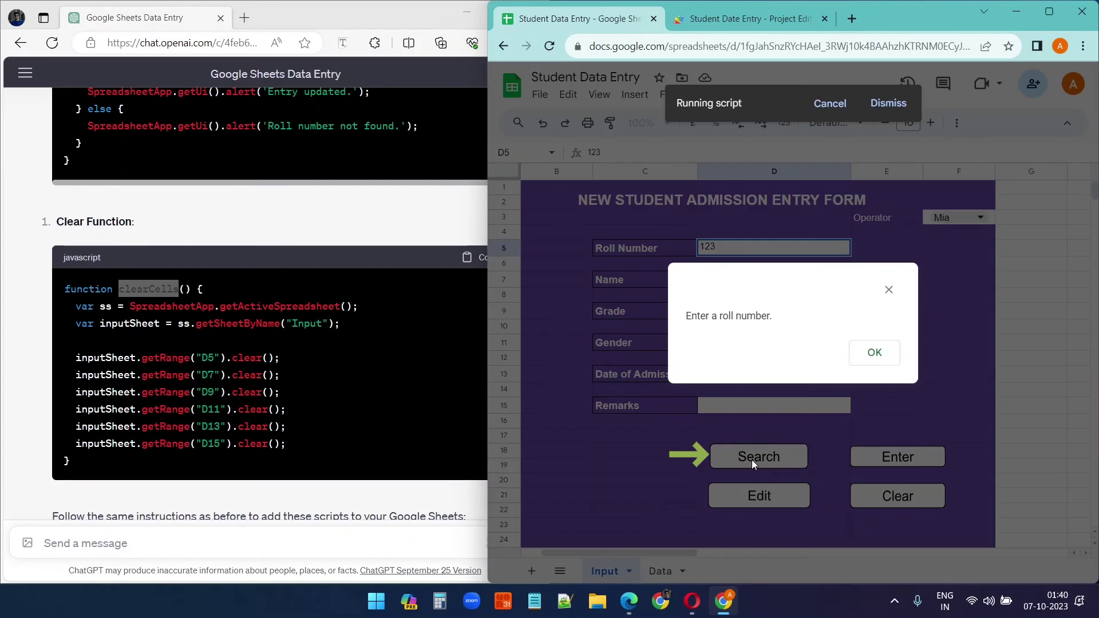
{"action": "left_click", "coordinate": [871, 348]}
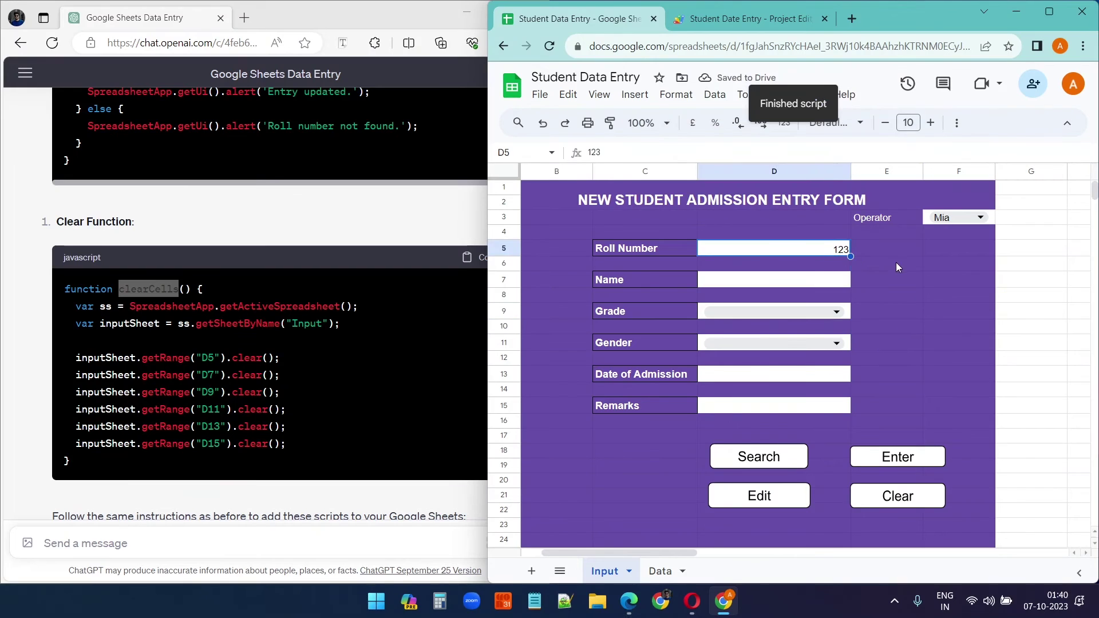
Re-enter 123 as the Roll Number, commit the cell and run the form's Search function.
{"action": "double_click", "coordinate": [801, 247]}
{"action": "key", "text": "BackSpace"}
{"action": "key", "text": "BackSpace"}
{"action": "key", "text": "BackSpace"}
{"action": "left_click", "coordinate": [888, 276]}
{"action": "left_click", "coordinate": [811, 248]}
{"action": "type", "text": "123"}
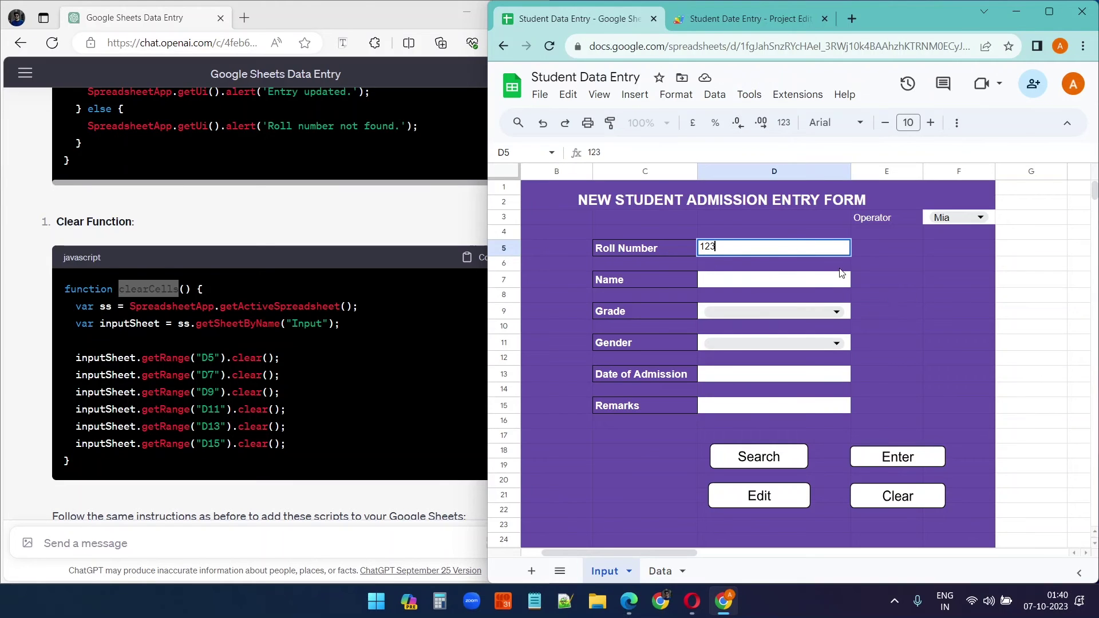
{"action": "left_click", "coordinate": [939, 295]}
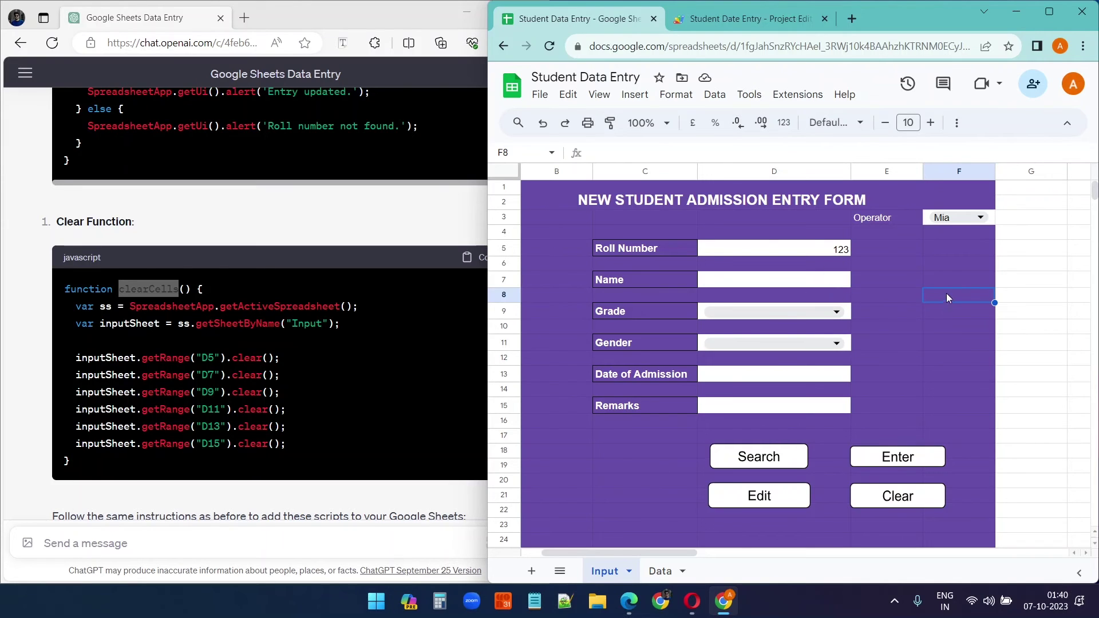
{"action": "left_click", "coordinate": [772, 460]}
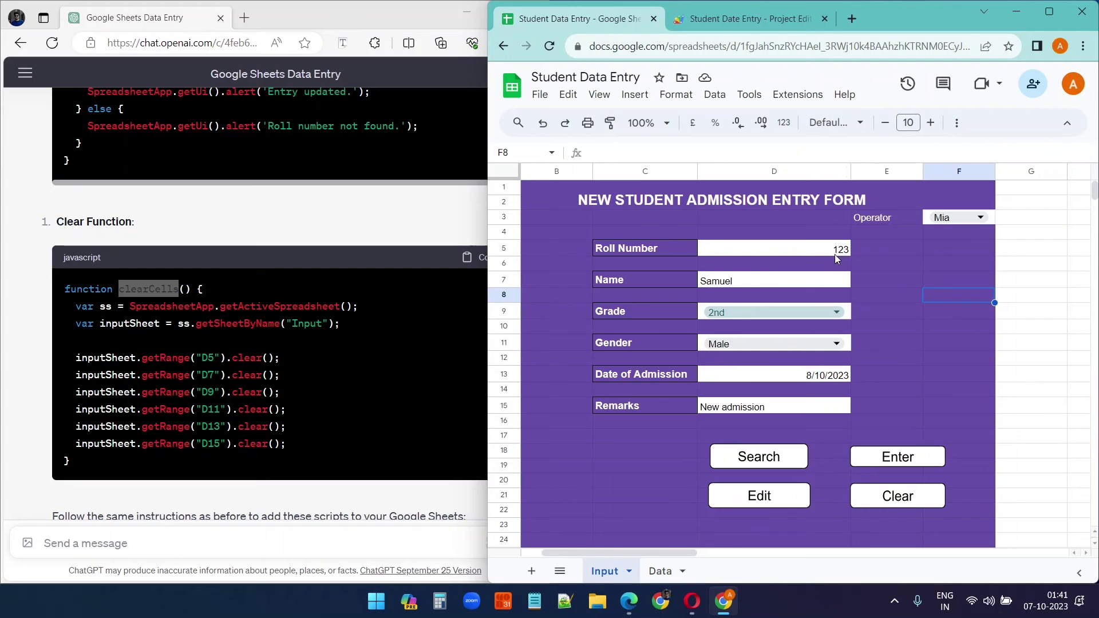
Set Gender to Female, update the record with the form's Edit function and check it on the Data sheet.
{"action": "left_click", "coordinate": [767, 343]}
{"action": "left_click", "coordinate": [722, 384]}
{"action": "left_click", "coordinate": [660, 571]}
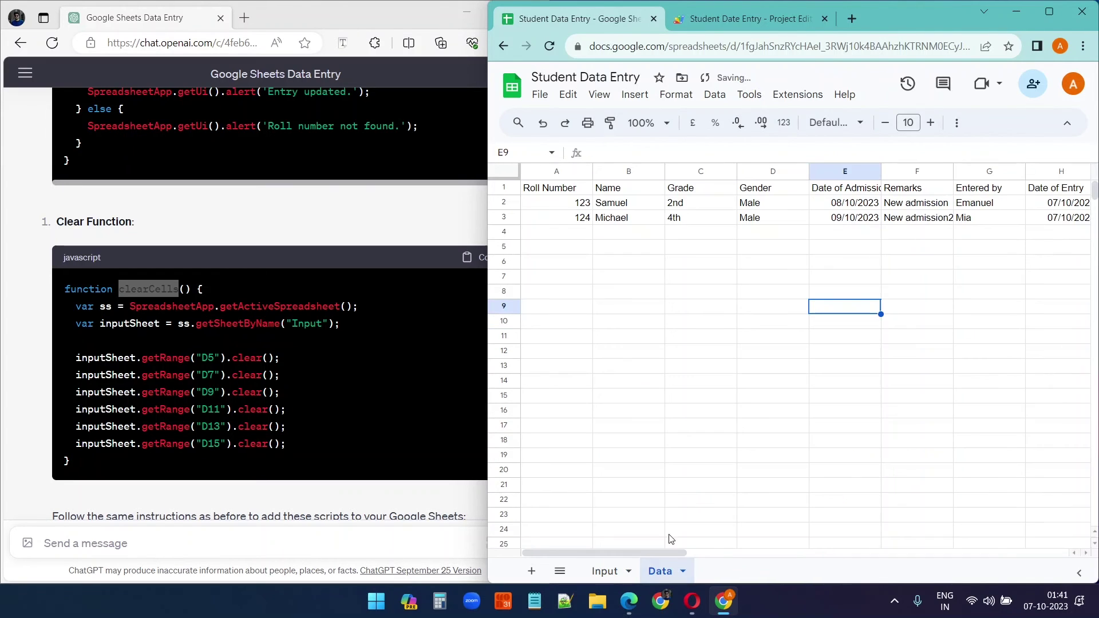
{"action": "left_click", "coordinate": [604, 571]}
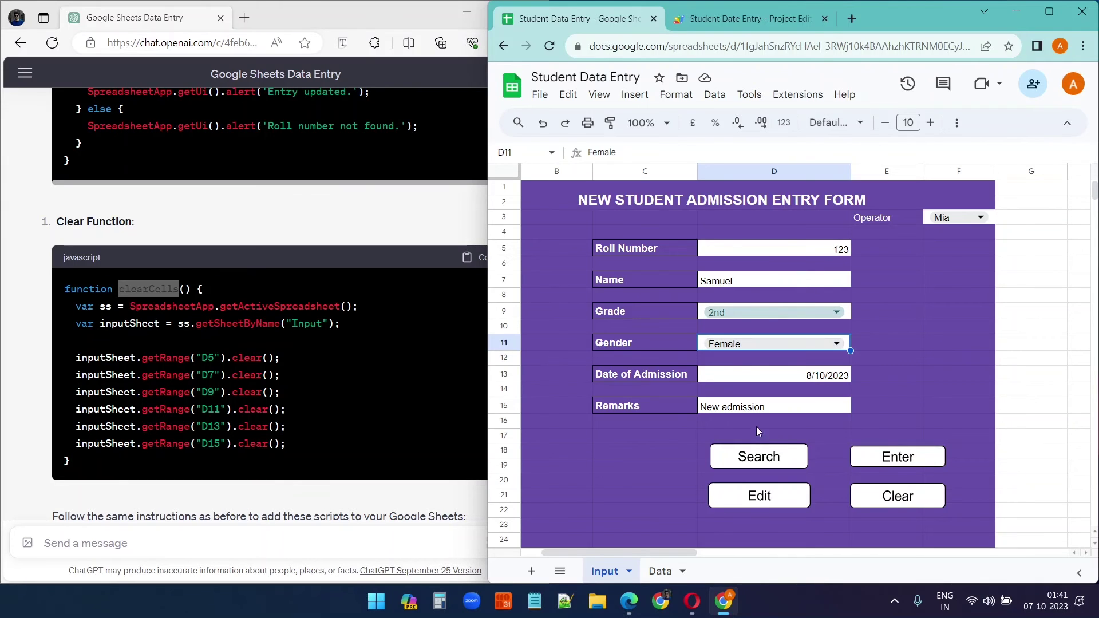
{"action": "left_click", "coordinate": [768, 496]}
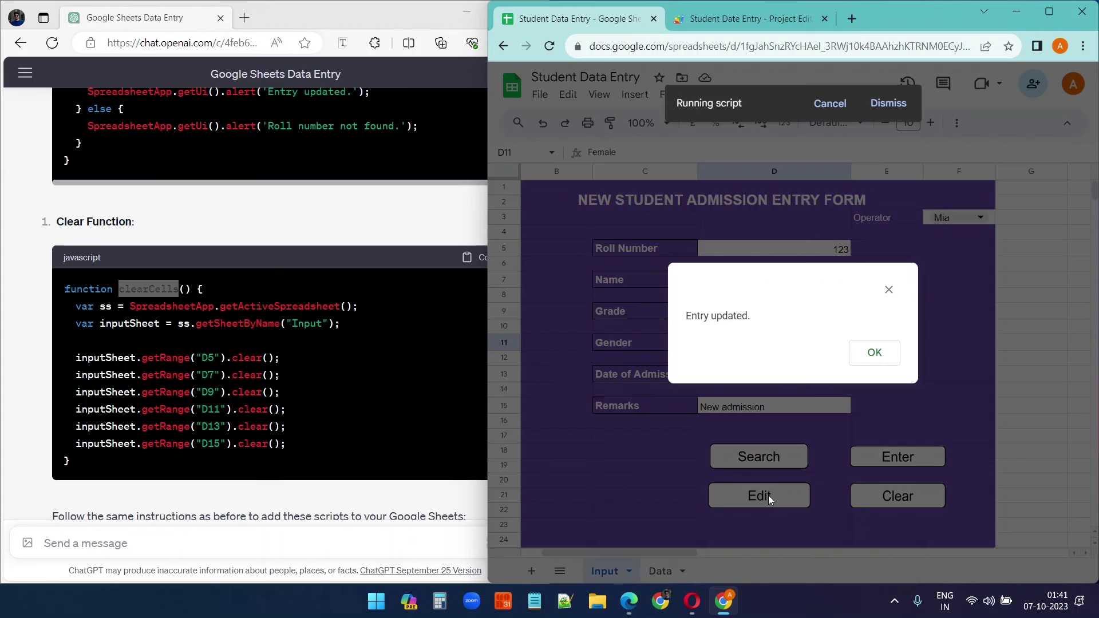
{"action": "left_click", "coordinate": [863, 354]}
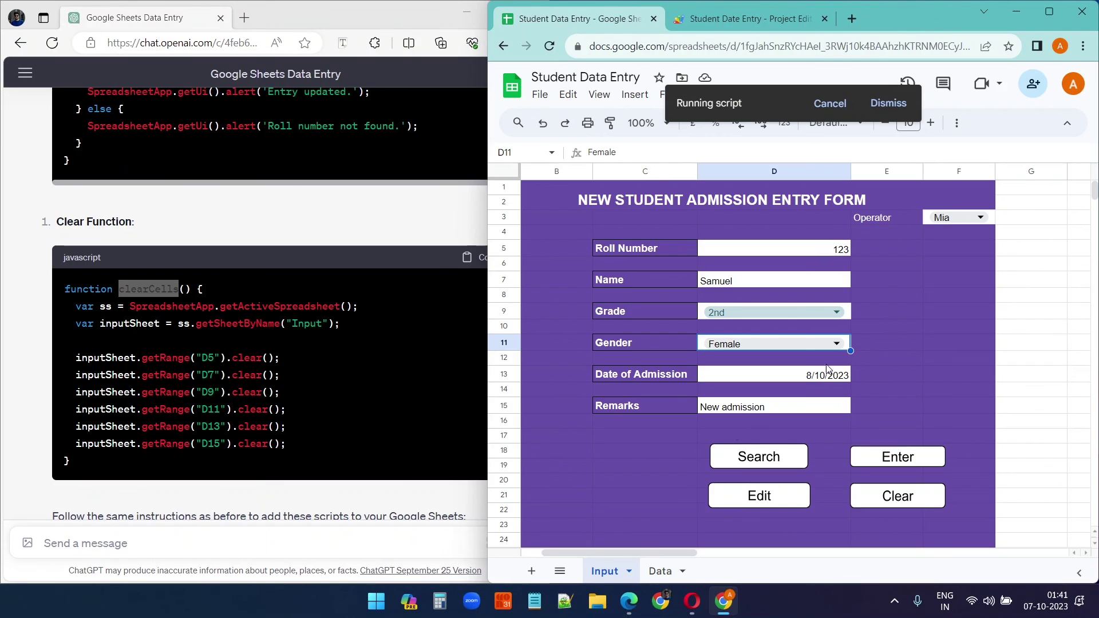
{"action": "left_click", "coordinate": [655, 566]}
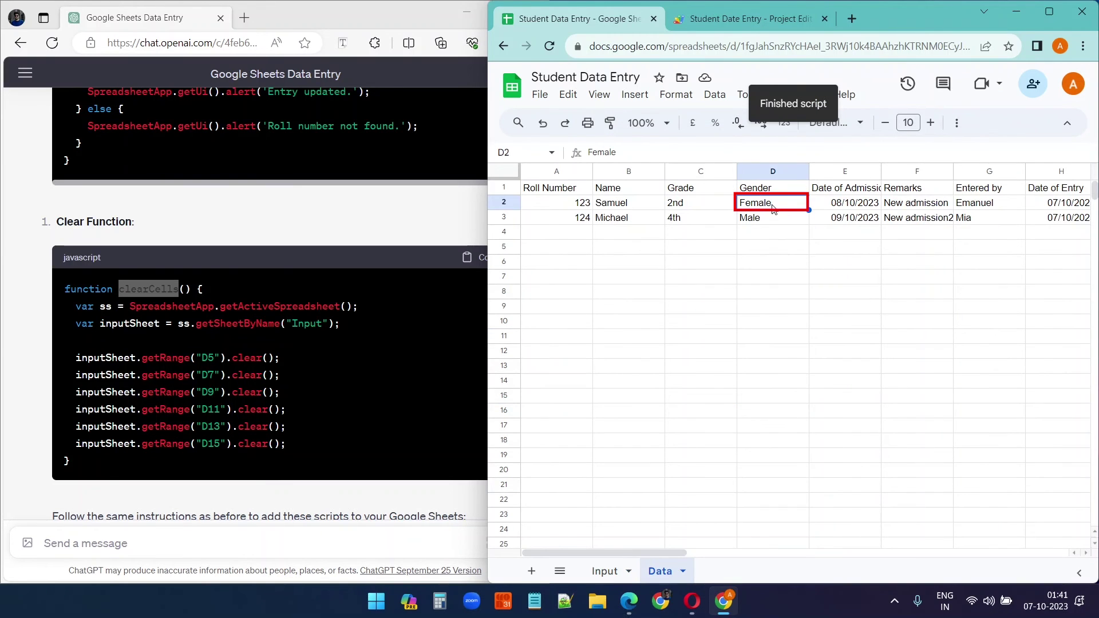
Return to the Input sheet, set the Roll Number to 125 and test the form's Search function.
{"action": "left_click", "coordinate": [604, 571]}
{"action": "double_click", "coordinate": [818, 249]}
{"action": "key", "text": "BackSpace"}
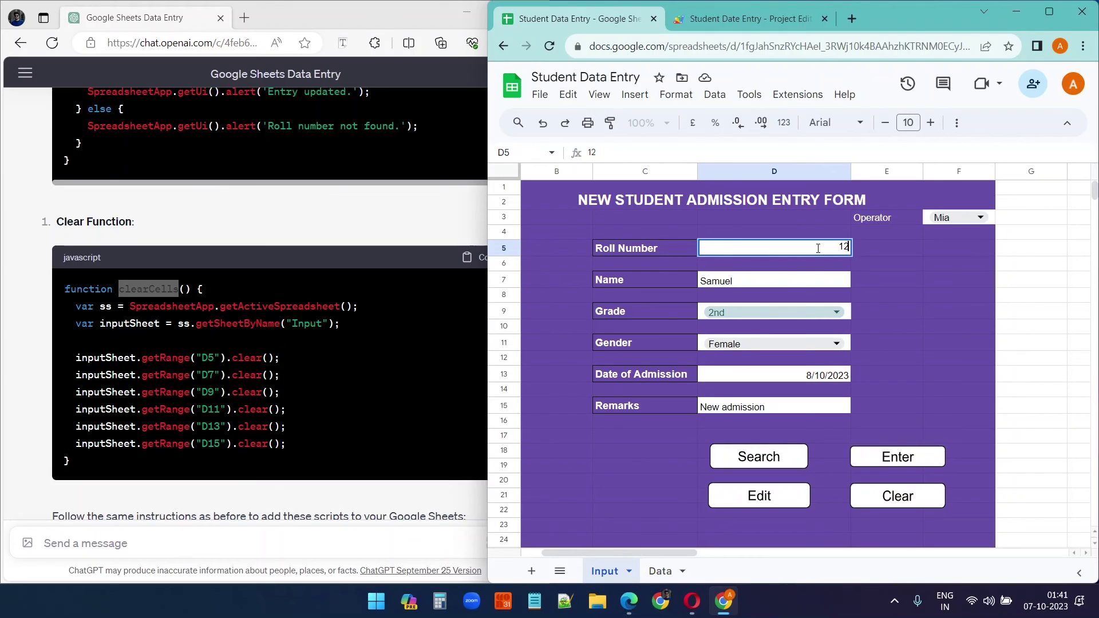
{"action": "type", "text": "5"}
{"action": "left_click", "coordinate": [916, 281]}
{"action": "left_click", "coordinate": [773, 466]}
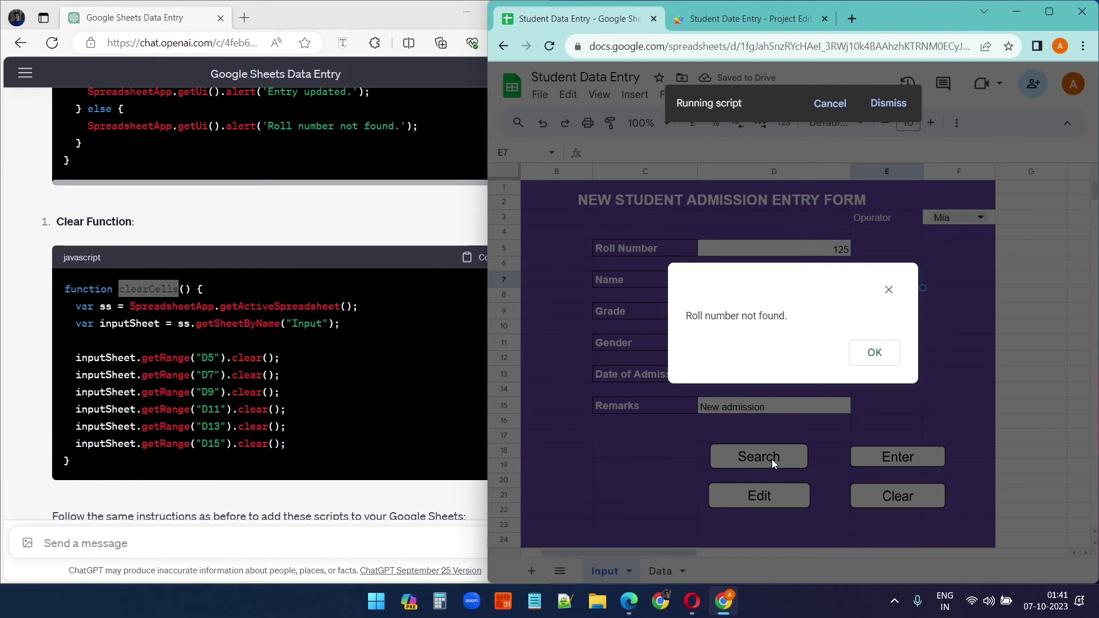
{"action": "left_click", "coordinate": [872, 352]}
Set the Roll Number on the form to 123.
{"action": "left_click", "coordinate": [835, 250]}
{"action": "double_click", "coordinate": [837, 249]}
{"action": "key", "text": "BackSpace"}
{"action": "type", "text": "3"}
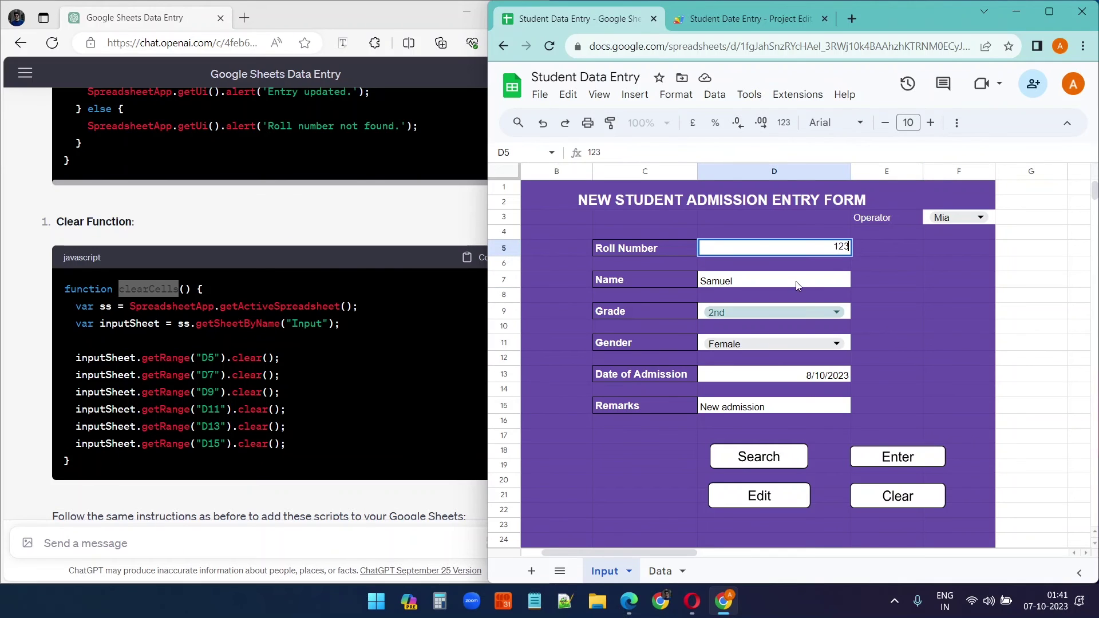
{"action": "key", "text": "Return"}
Append "New" to the student's name and try to submit the record with the form's Enter function.
{"action": "double_click", "coordinate": [753, 281]}
{"action": "key", "text": "BackSpace"}
{"action": "type", "text": "l New"}
{"action": "left_click", "coordinate": [910, 335]}
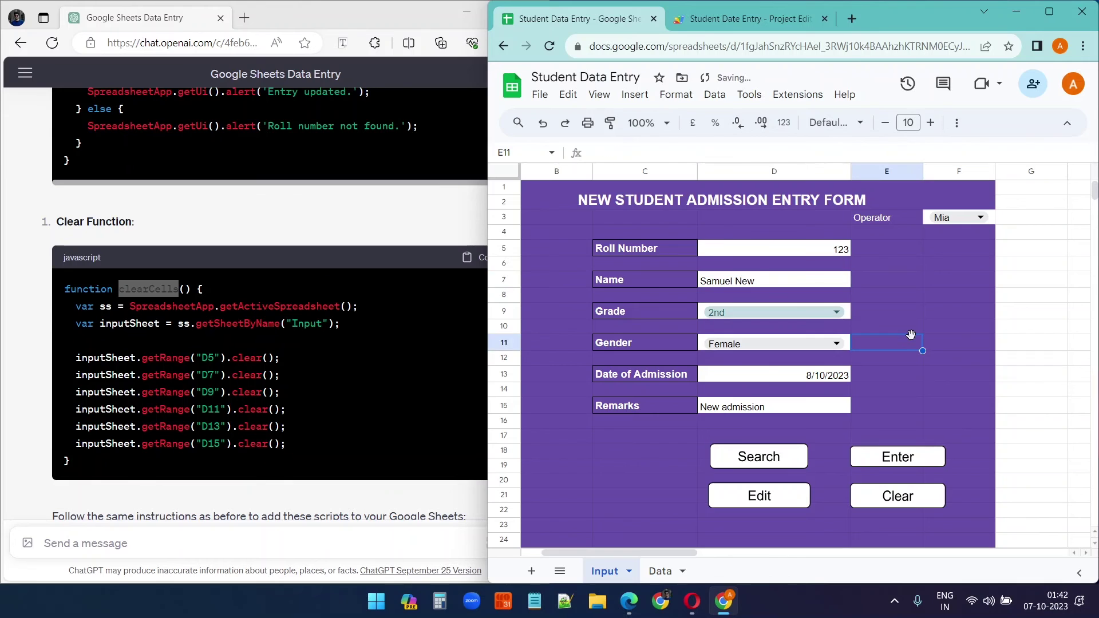
{"action": "left_click", "coordinate": [907, 456]}
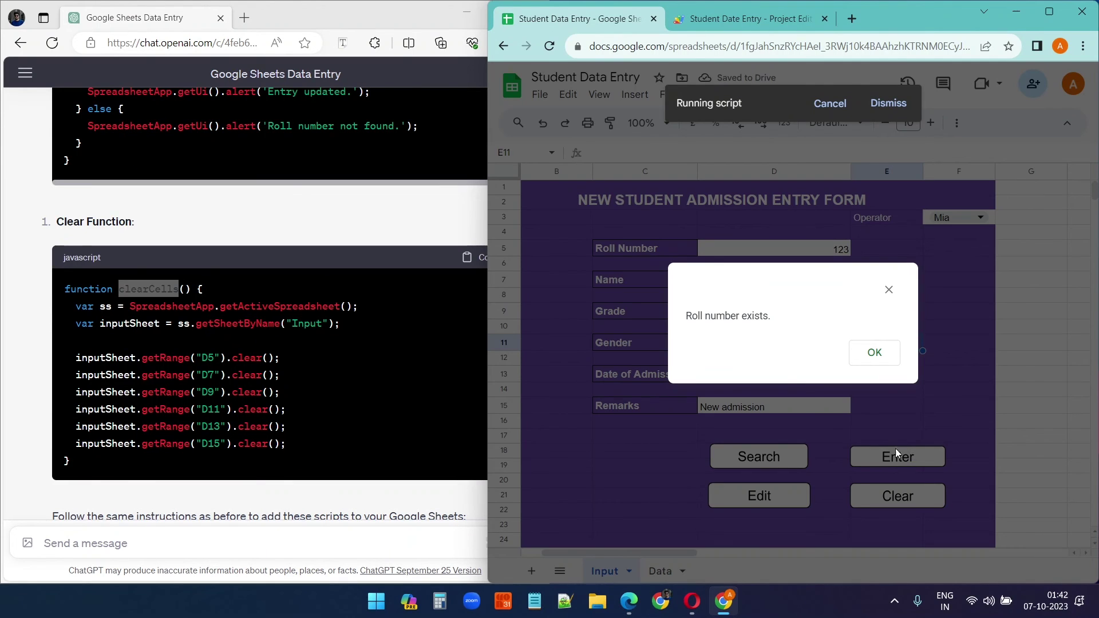
{"action": "left_click", "coordinate": [870, 348]}
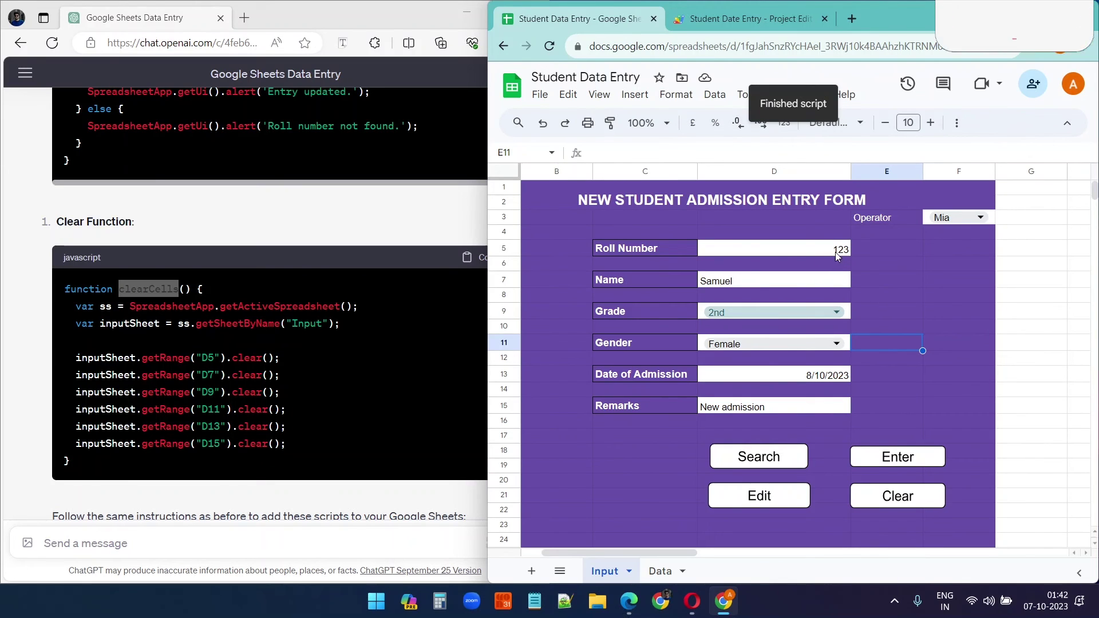
Append "Old" to the student's name, update the record with the form's Edit function and check the Data sheet.
{"action": "double_click", "coordinate": [747, 283]}
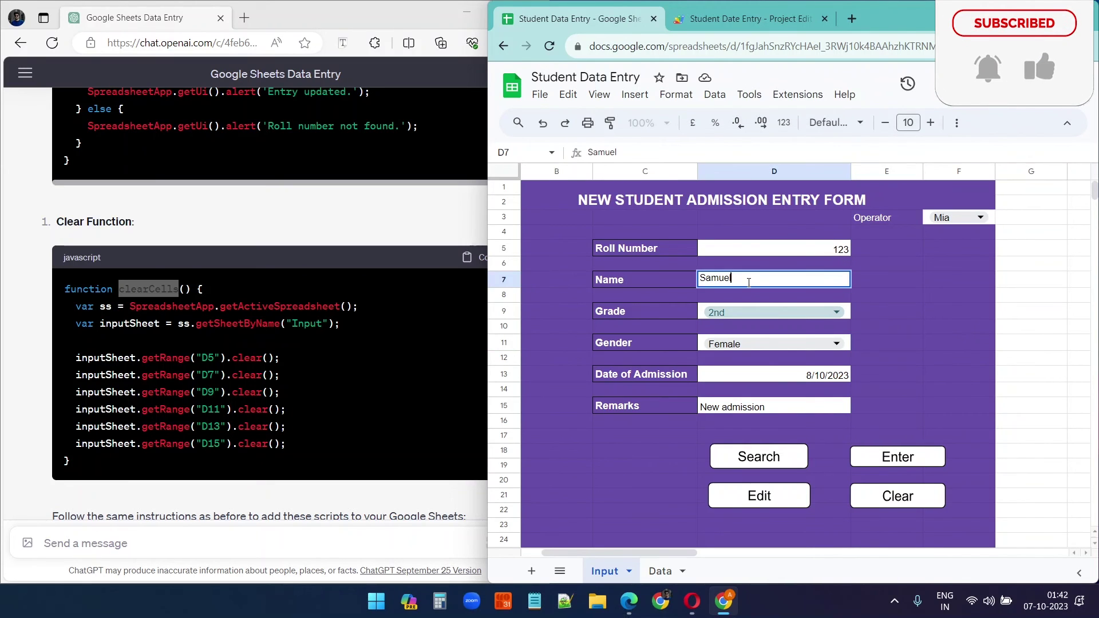
{"action": "type", "text": "Old"}
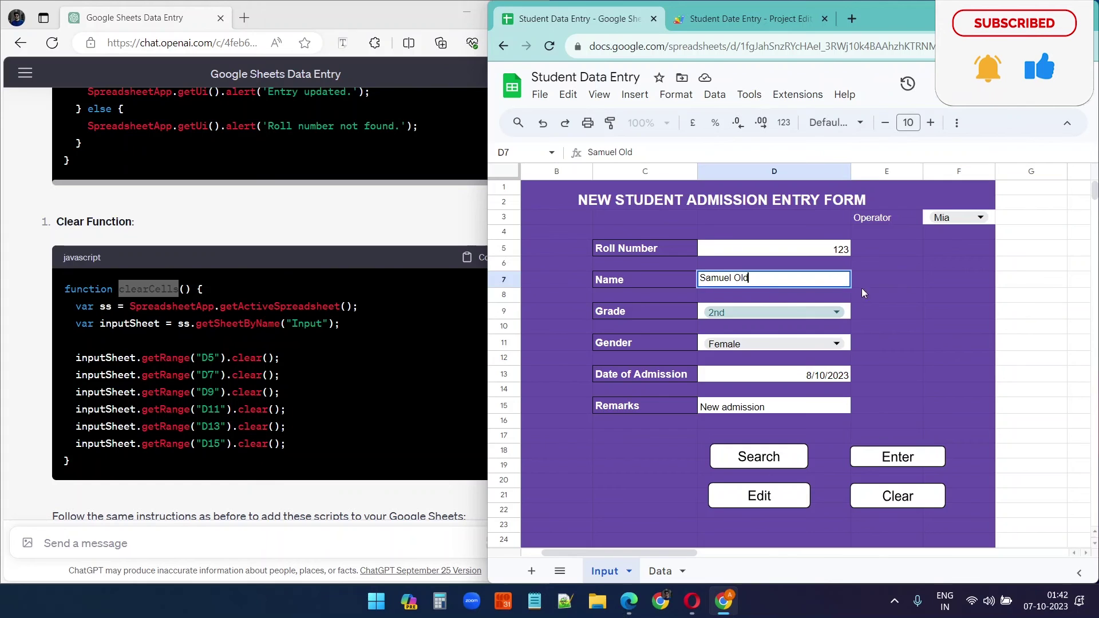
{"action": "left_click", "coordinate": [875, 312]}
{"action": "left_click", "coordinate": [766, 498]}
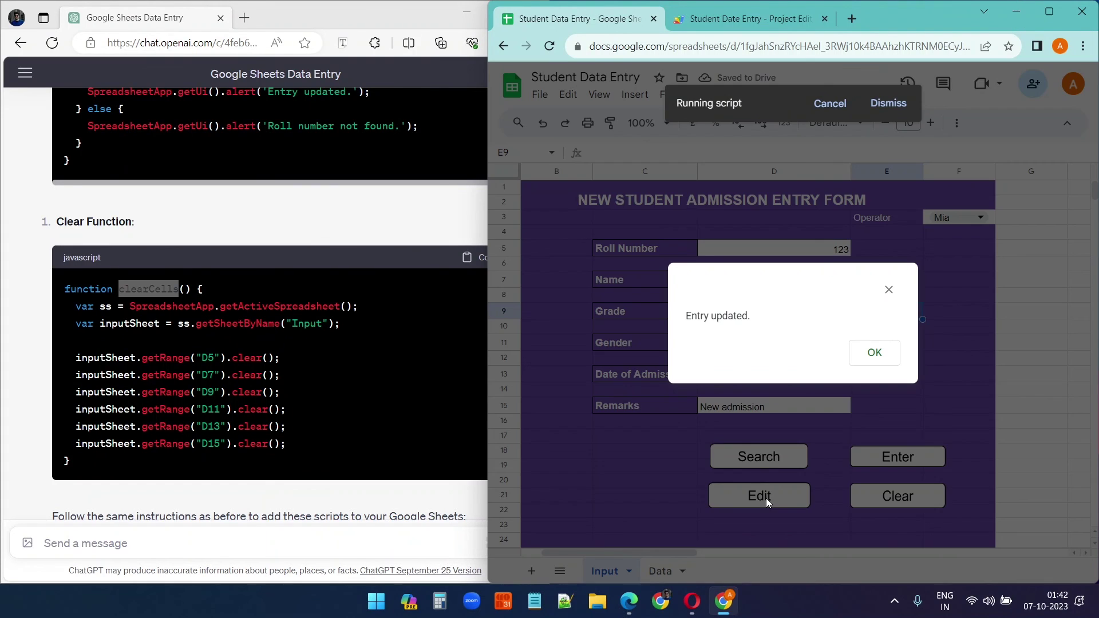
{"action": "left_click", "coordinate": [850, 362]}
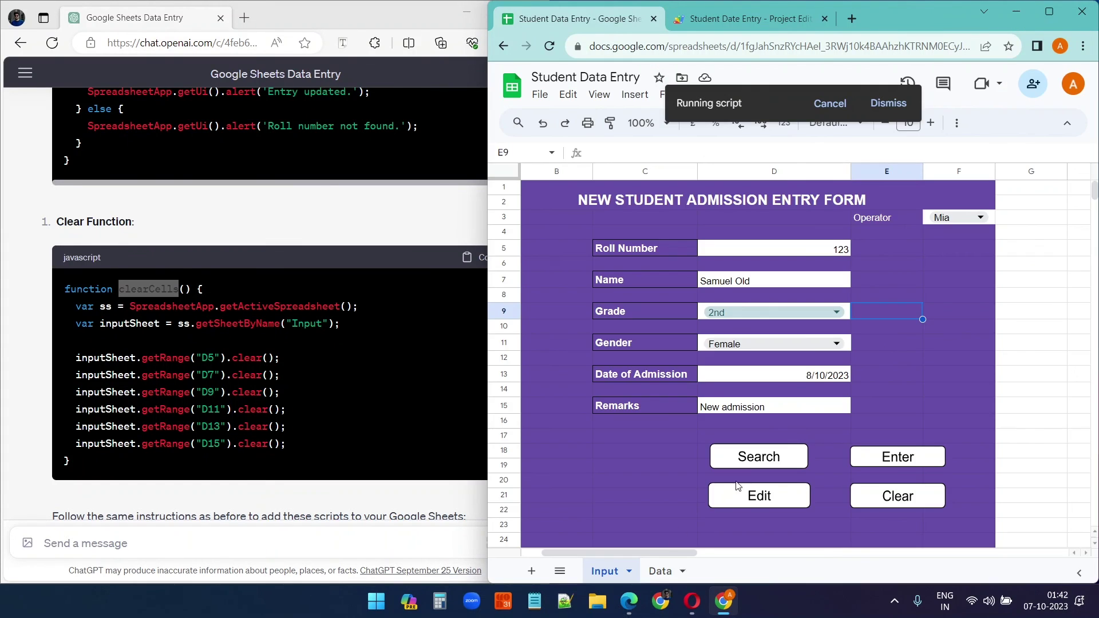
{"action": "left_click", "coordinate": [660, 571]}
{"action": "left_click_drag", "start_coordinate": [651, 552], "coordinate": [626, 552]}
{"action": "left_click", "coordinate": [604, 571]}
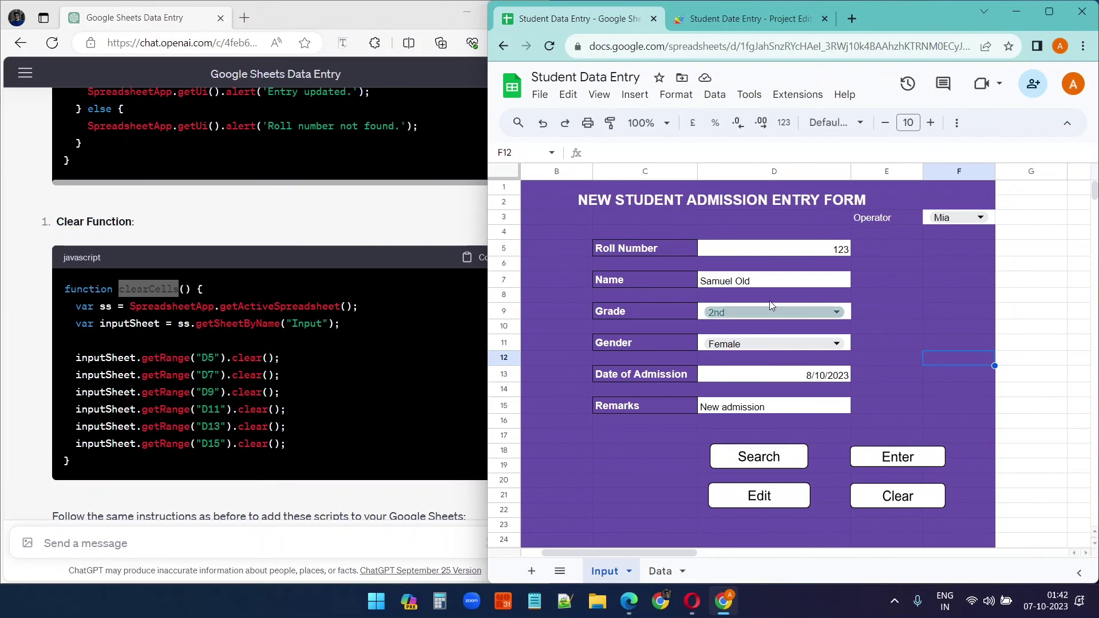
Maximize the spreadsheet window and share Student Data Entry with the recipient's e-mail address as Editor, with notification enabled.
{"action": "left_click", "coordinate": [1049, 11]}
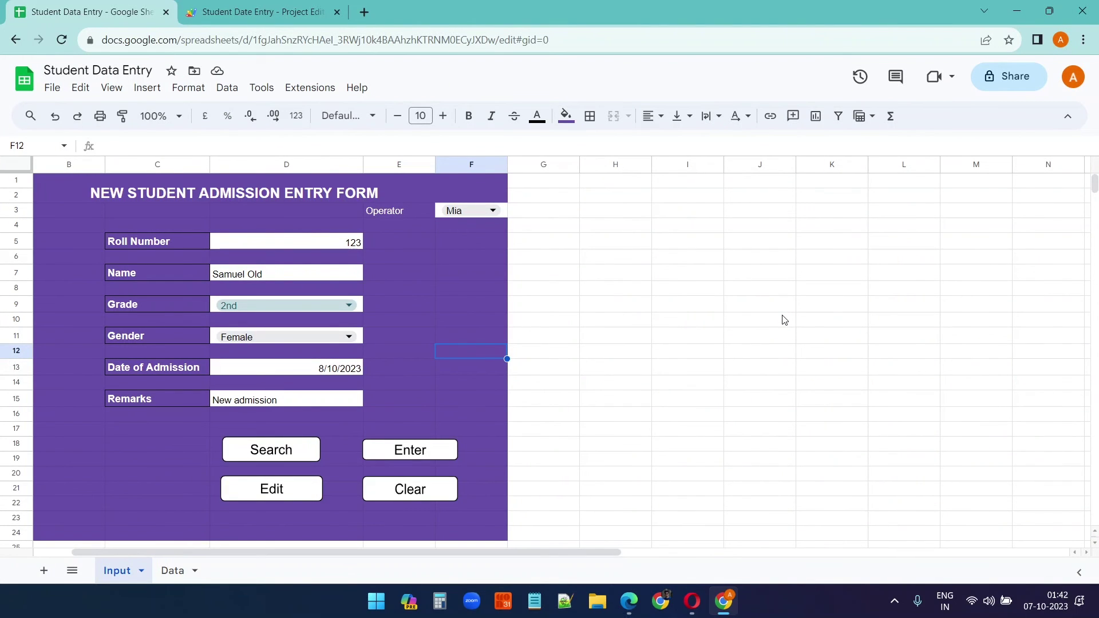
{"action": "left_click", "coordinate": [983, 255]}
{"action": "left_click", "coordinate": [1020, 76]}
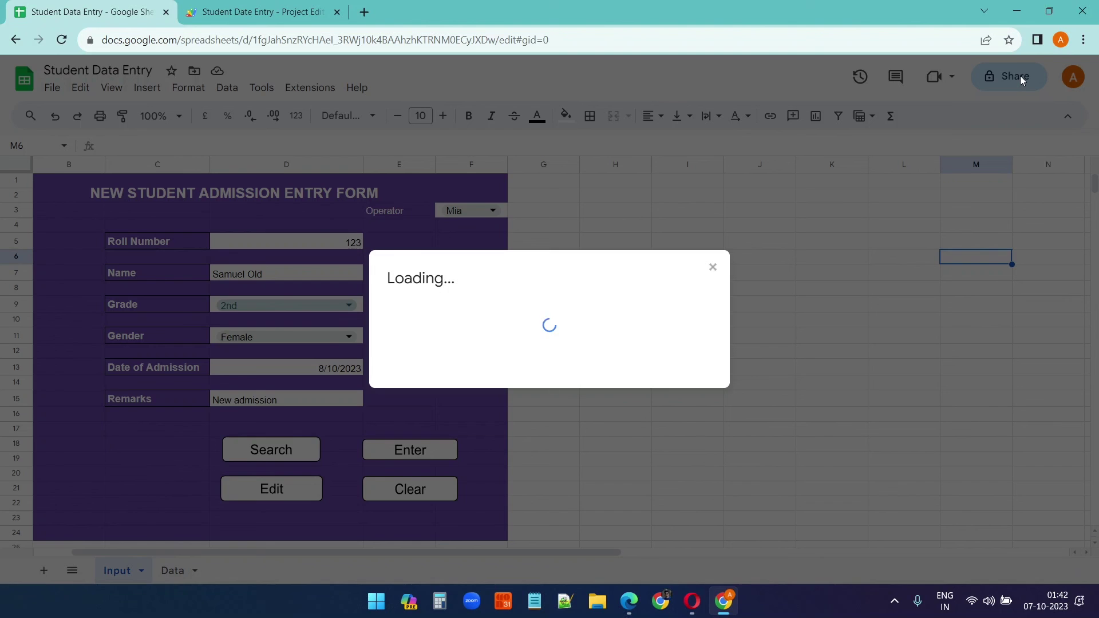
{"action": "key", "text": "ctrl+v"}
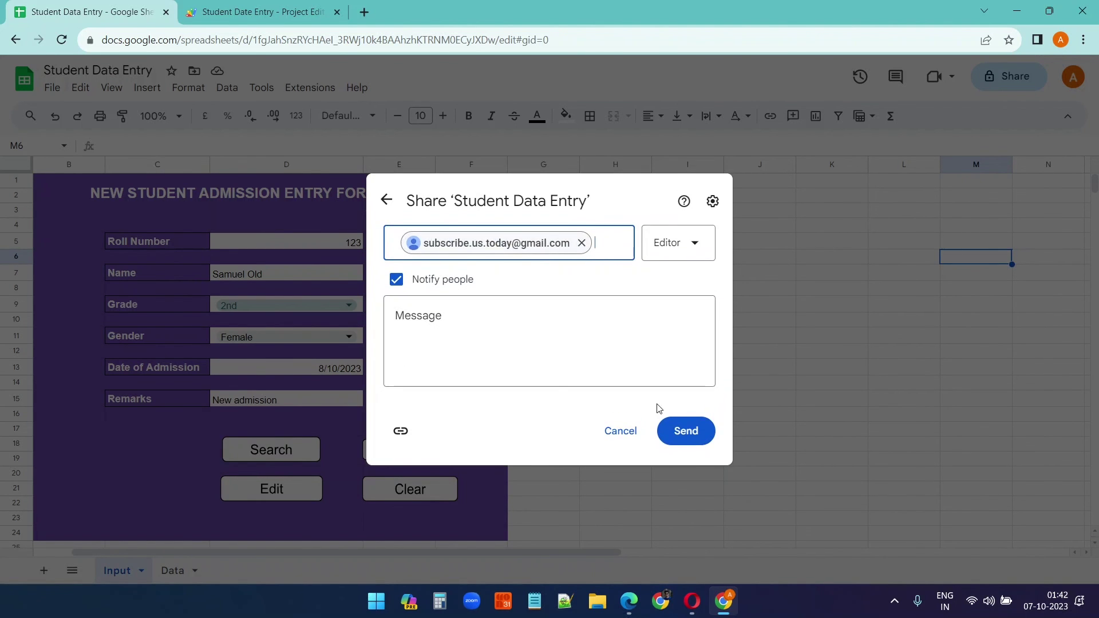
{"action": "left_click", "coordinate": [681, 434]}
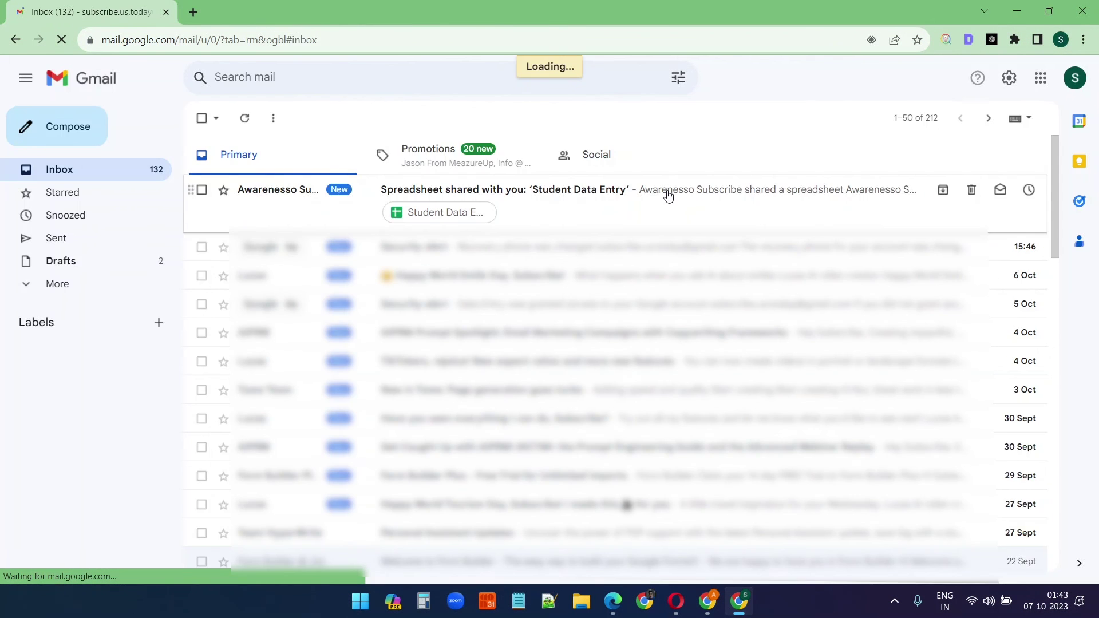
Open the shared Student Data Entry spreadsheet from its sharing notification e-mail in Gmail.
{"action": "left_click", "coordinate": [664, 196]}
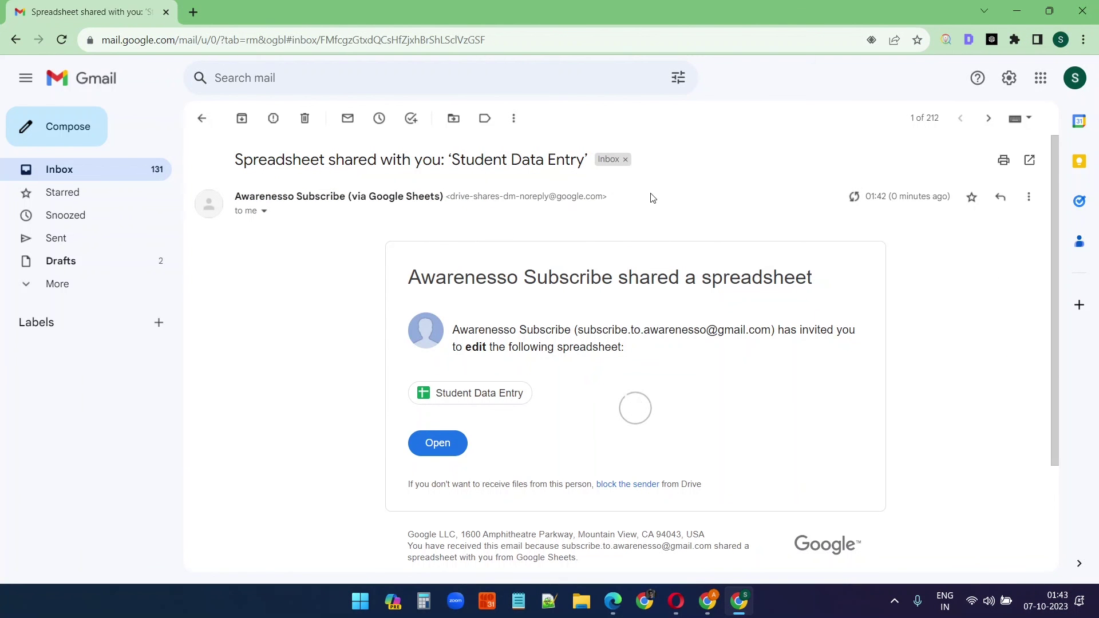
{"action": "scroll", "coordinate": [716, 422], "scroll_direction": "down", "scroll_amount": 5}
{"action": "left_click", "coordinate": [447, 389]}
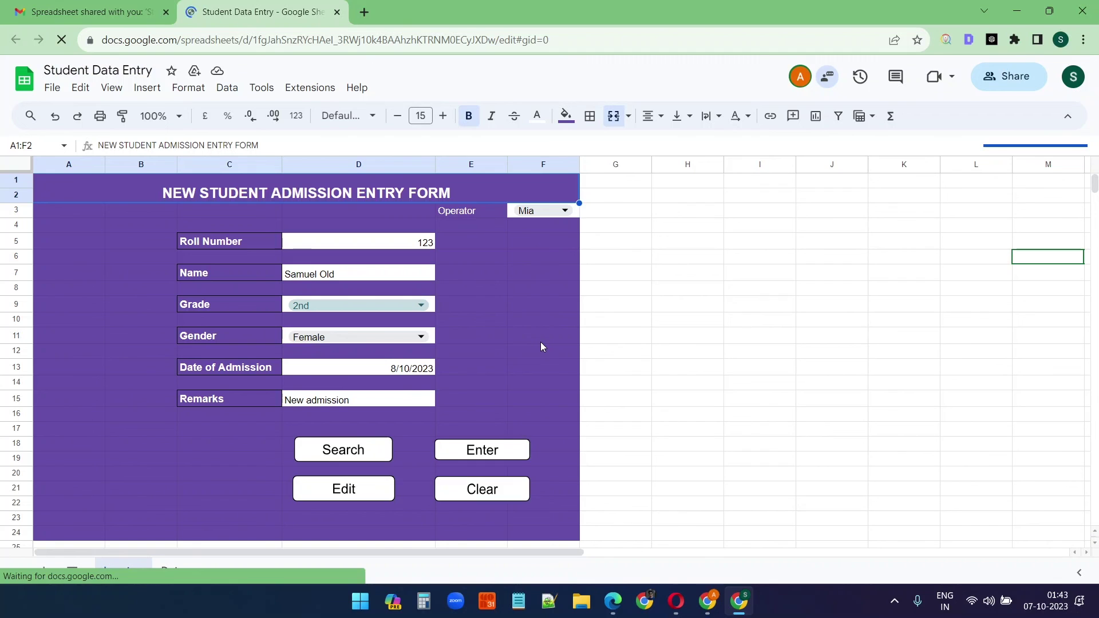
Check that the script project attached to the shared spreadsheet opens with its code, and close it again.
{"action": "left_click", "coordinate": [309, 88]}
{"action": "left_click", "coordinate": [334, 159]}
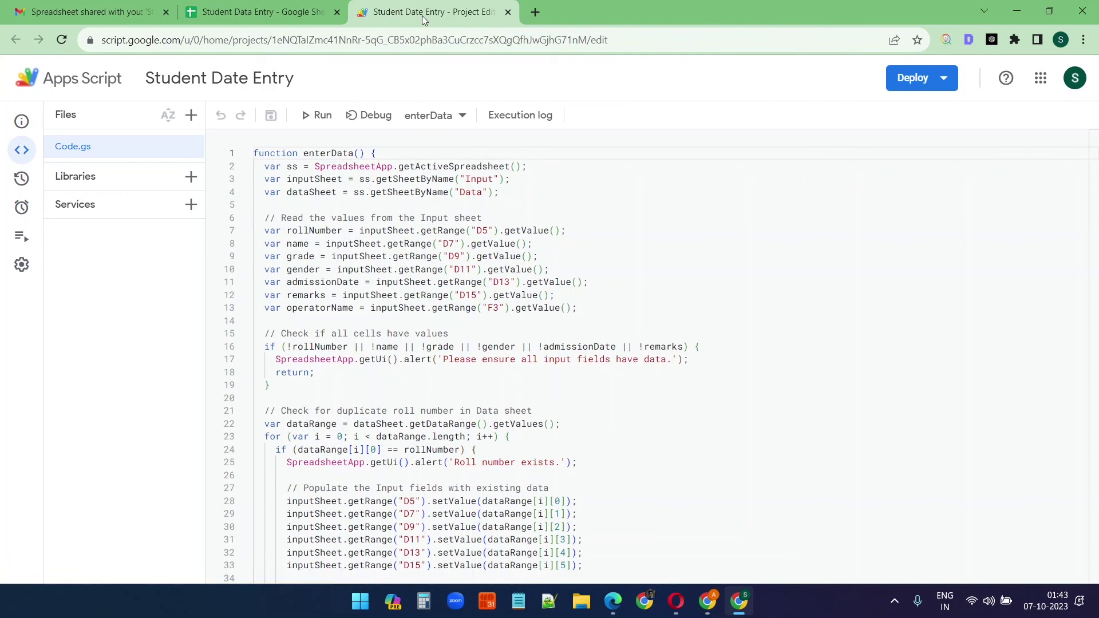
{"action": "middle_click", "coordinate": [422, 16]}
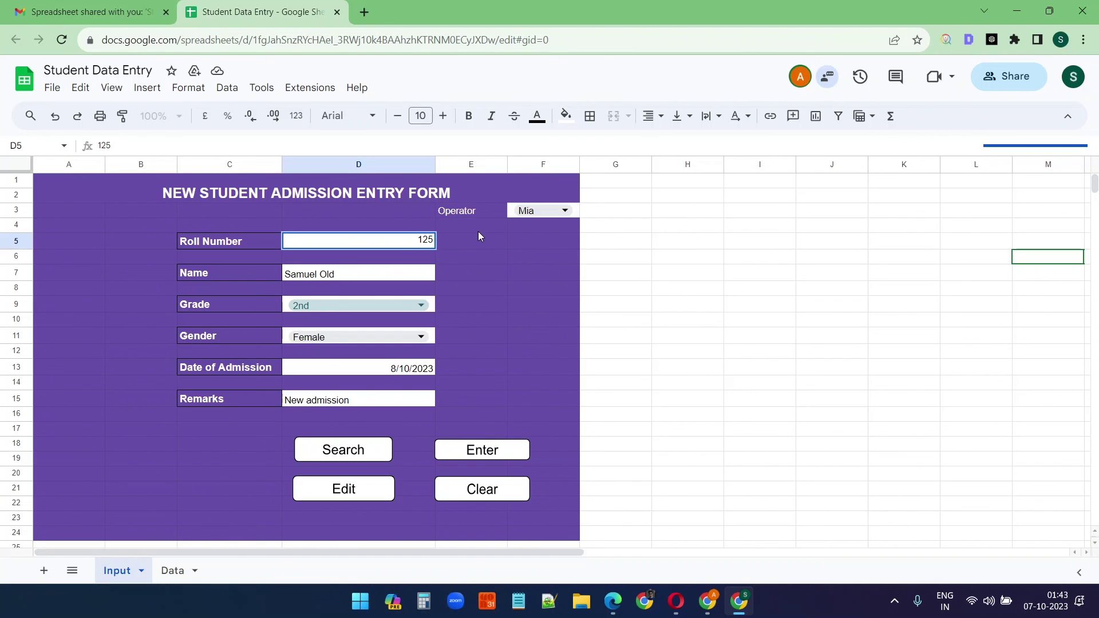
Fill in the form with Roll Number 125, the new student's name, Gender Male, Date of Admission 12/10/2023 and Remarks "New admission2".
{"action": "left_click", "coordinate": [366, 273]}
{"action": "type", "text": "Mike"}
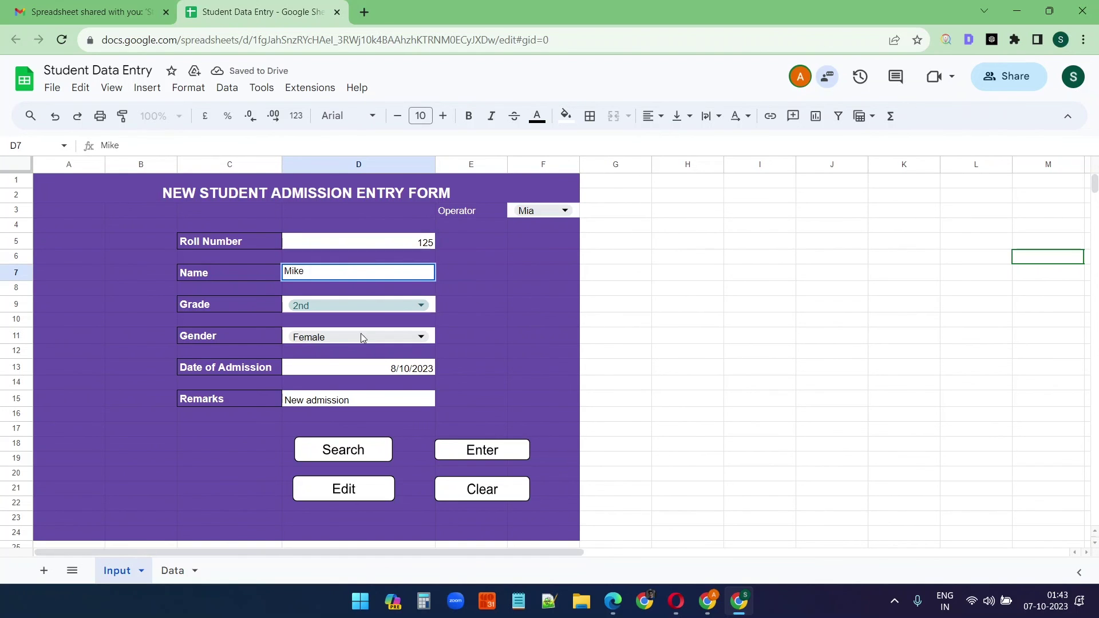
{"action": "left_click", "coordinate": [363, 338]}
{"action": "left_click", "coordinate": [401, 368]}
{"action": "left_click", "coordinate": [408, 399]}
{"action": "double_click", "coordinate": [408, 397]}
{"action": "type", "text": "2"}
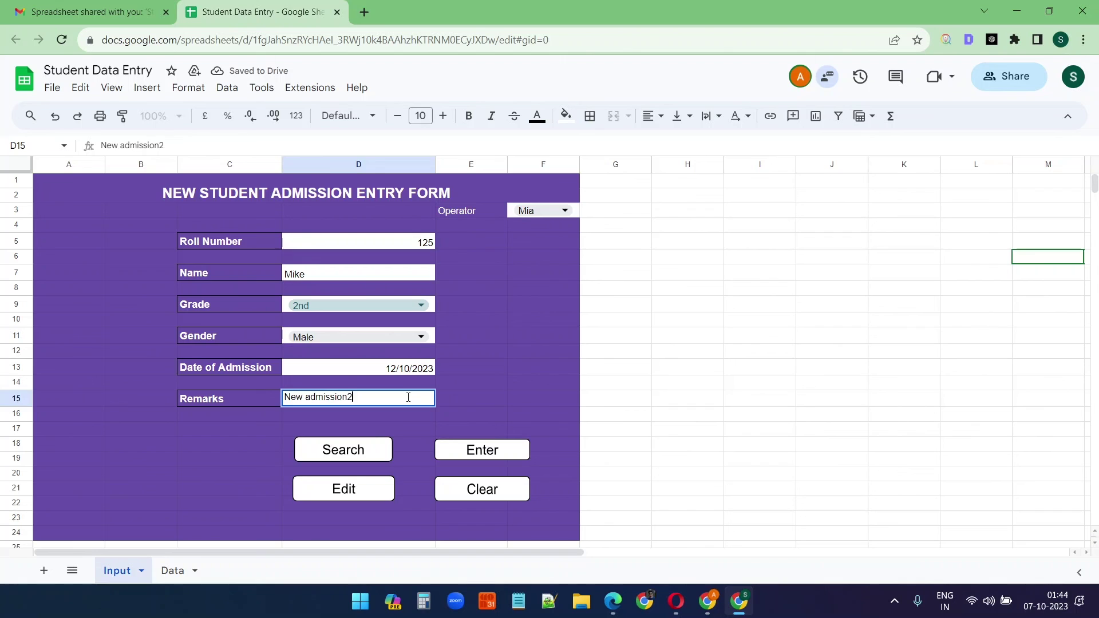
Change the form's Operator to the third name in its list.
{"action": "double_click", "coordinate": [544, 211]}
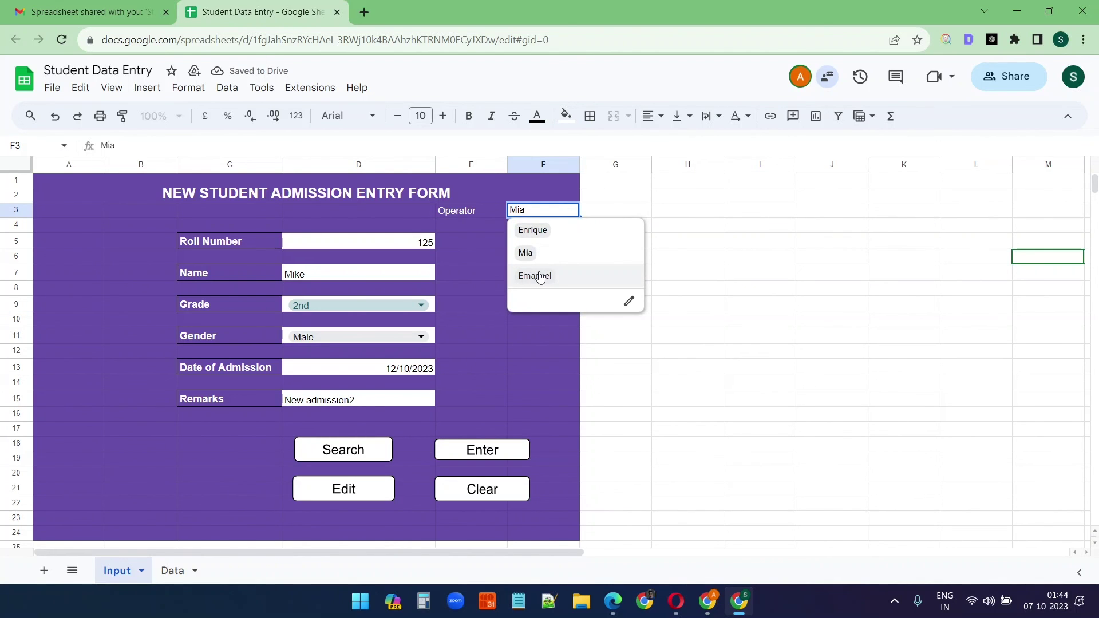
{"action": "left_click", "coordinate": [539, 276]}
{"action": "left_click", "coordinate": [539, 275]}
Run the form's Enter function and authorise the unverified Student Date Entry script to access the signed-in account's spreadsheets.
{"action": "left_click", "coordinate": [485, 451]}
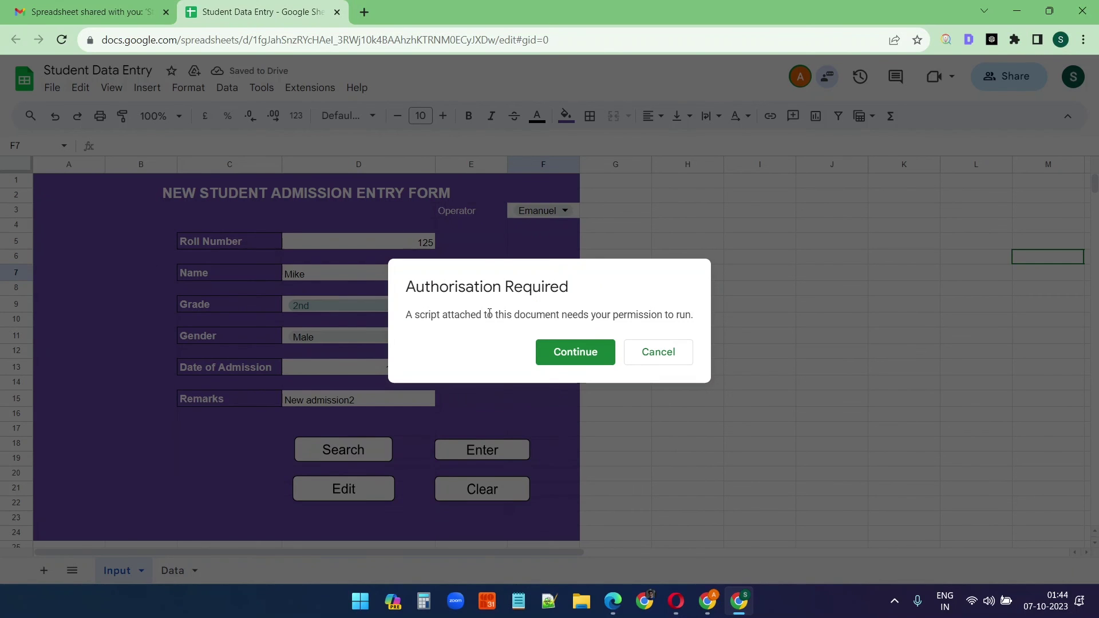
{"action": "left_click", "coordinate": [576, 359]}
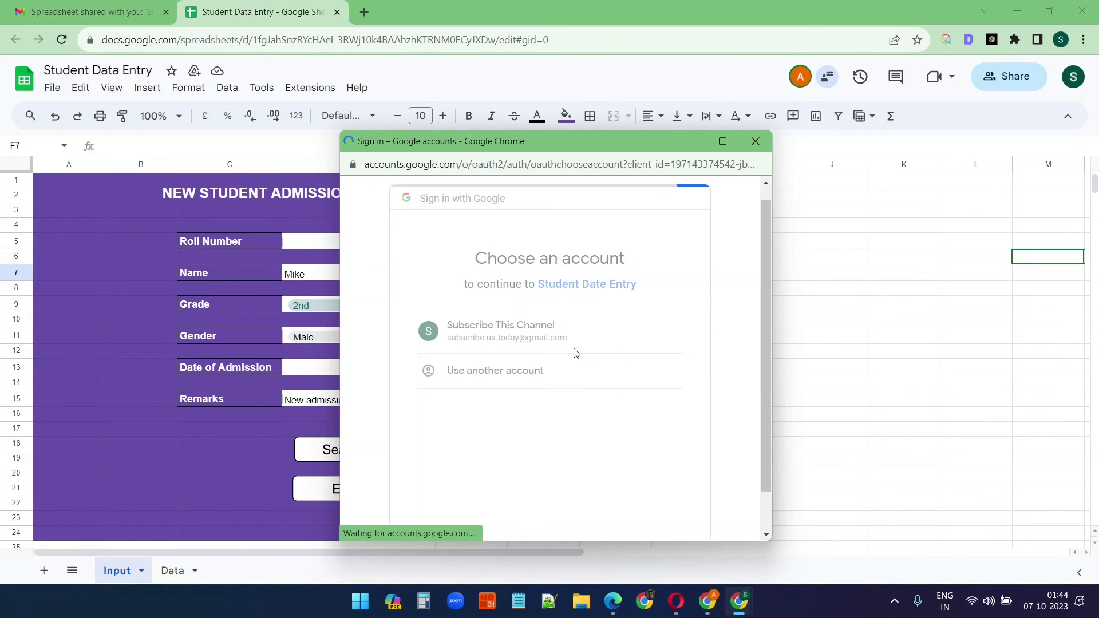
{"action": "left_click", "coordinate": [391, 424]}
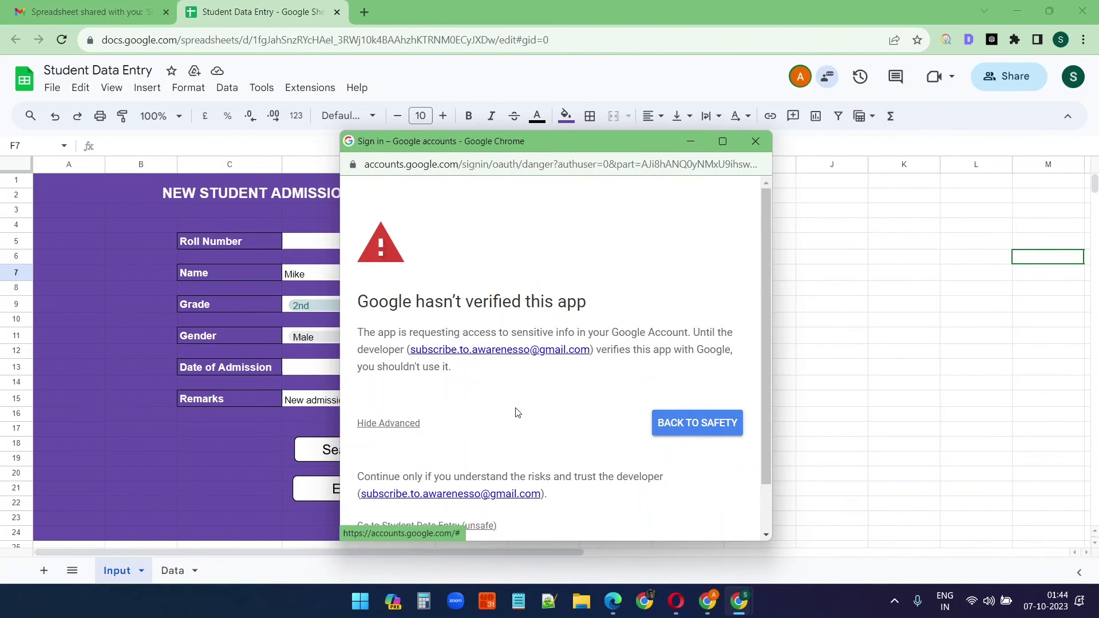
{"action": "scroll", "coordinate": [517, 407], "scroll_direction": "down", "scroll_amount": 1}
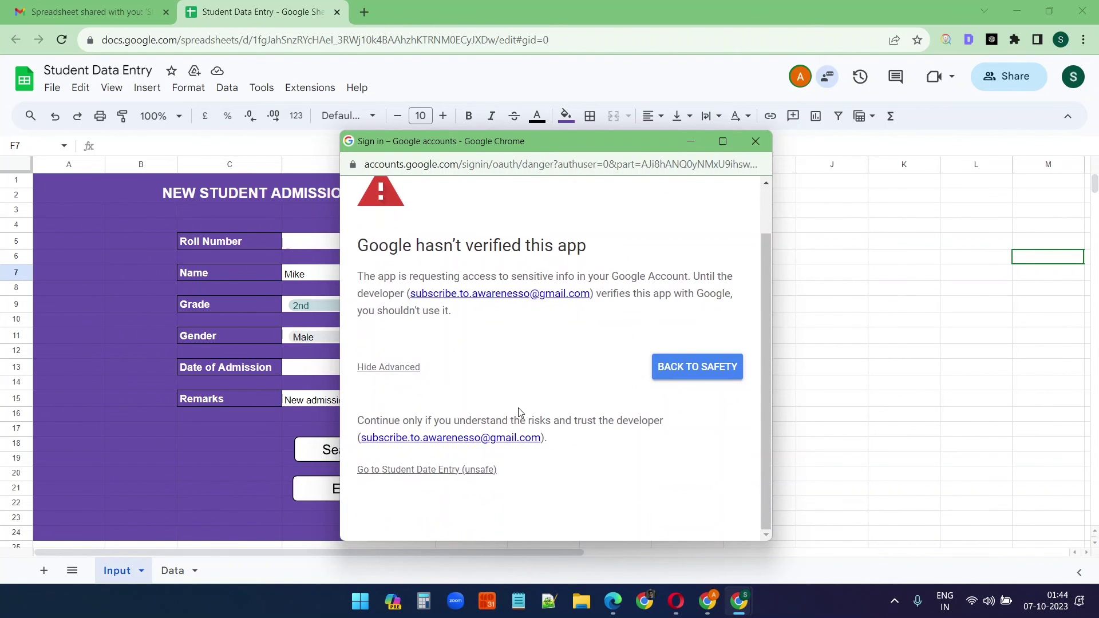
{"action": "left_click", "coordinate": [466, 471]}
{"action": "scroll", "coordinate": [595, 434], "scroll_direction": "down", "scroll_amount": 2}
{"action": "left_click", "coordinate": [597, 435]}
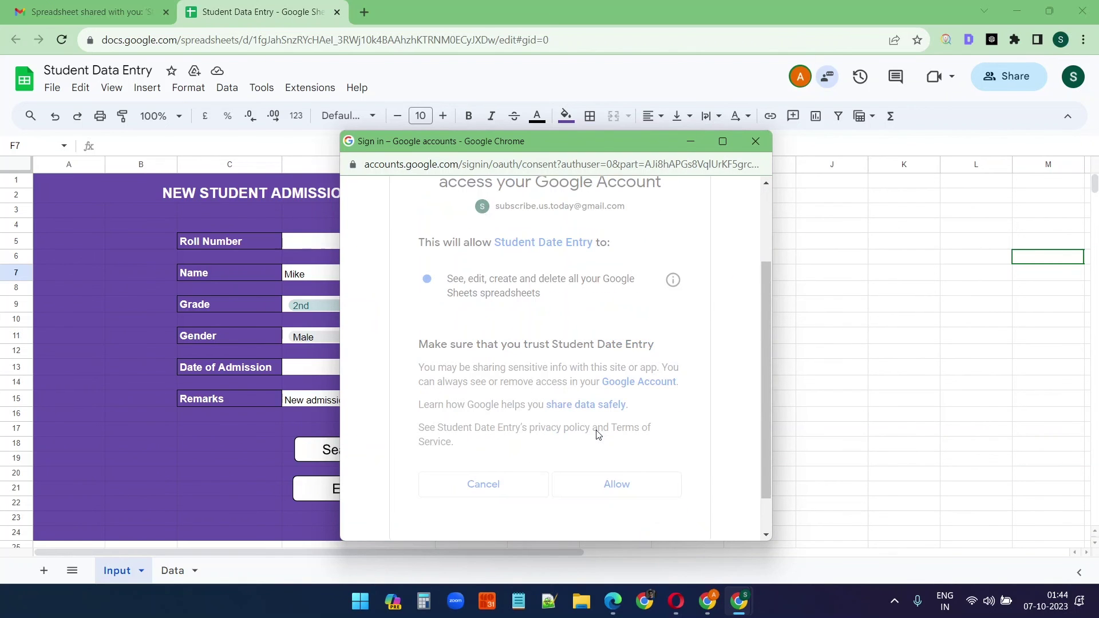
{"action": "left_click", "coordinate": [649, 413]}
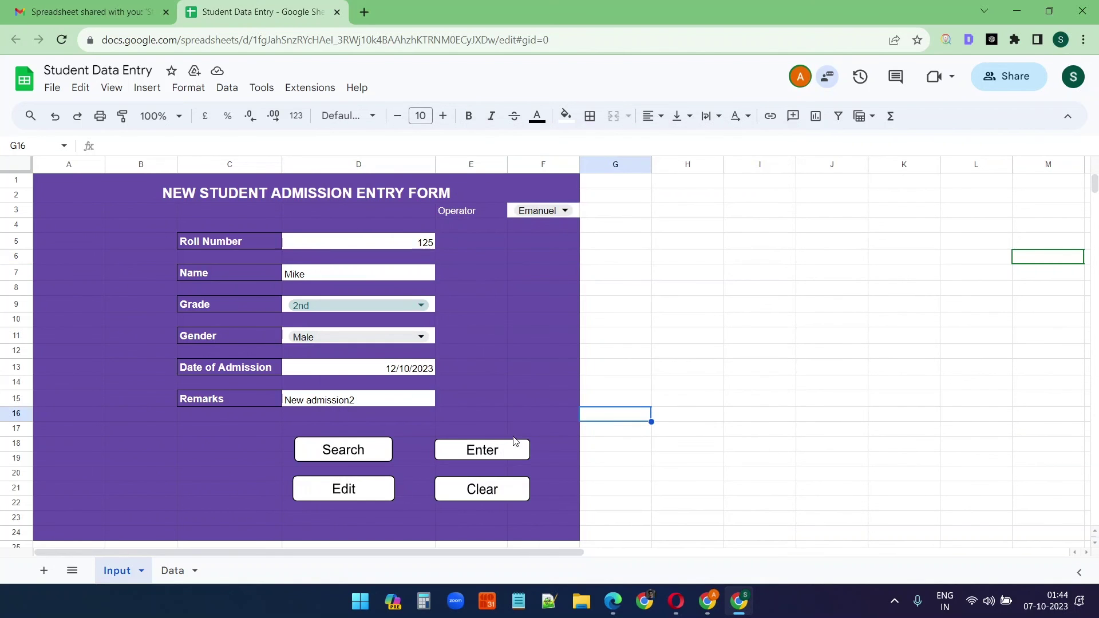
Submit the record with the form's Enter function, check its row on the Data sheet and return to the Input sheet.
{"action": "left_click", "coordinate": [492, 452]}
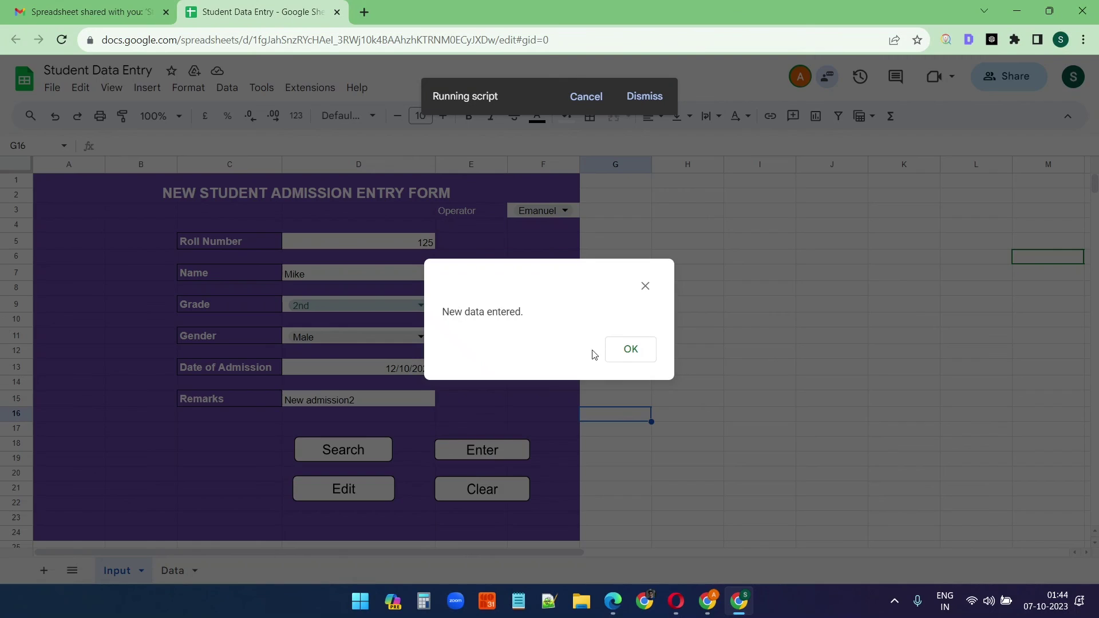
{"action": "left_click", "coordinate": [632, 350]}
{"action": "left_click", "coordinate": [175, 571]}
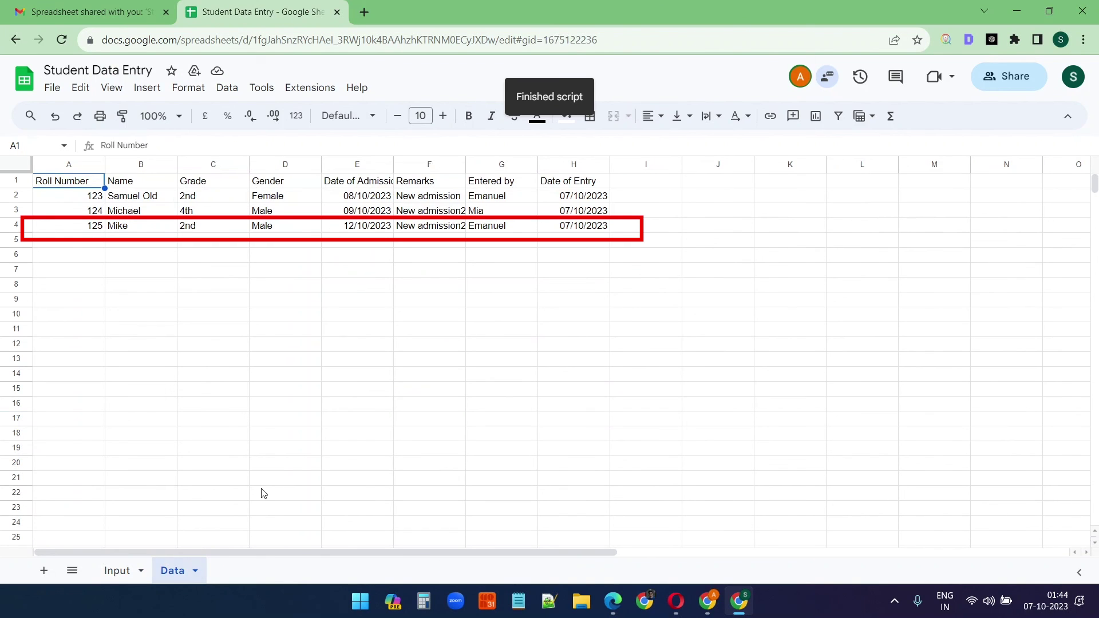
{"action": "left_click", "coordinate": [387, 395]}
{"action": "key", "text": "ctrl+shift+Page_Up"}
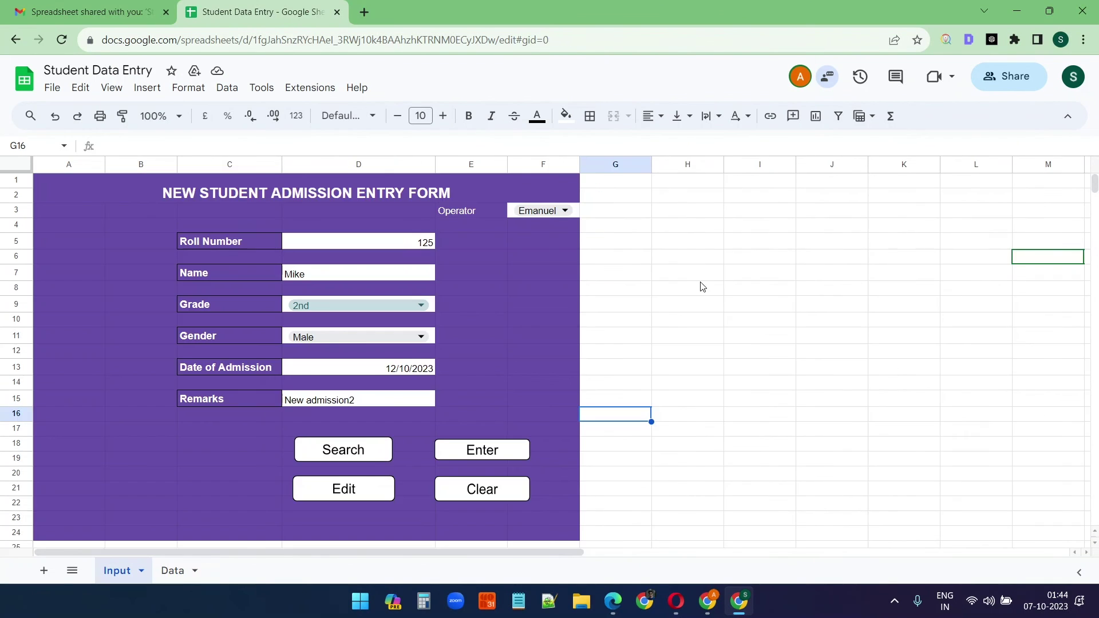